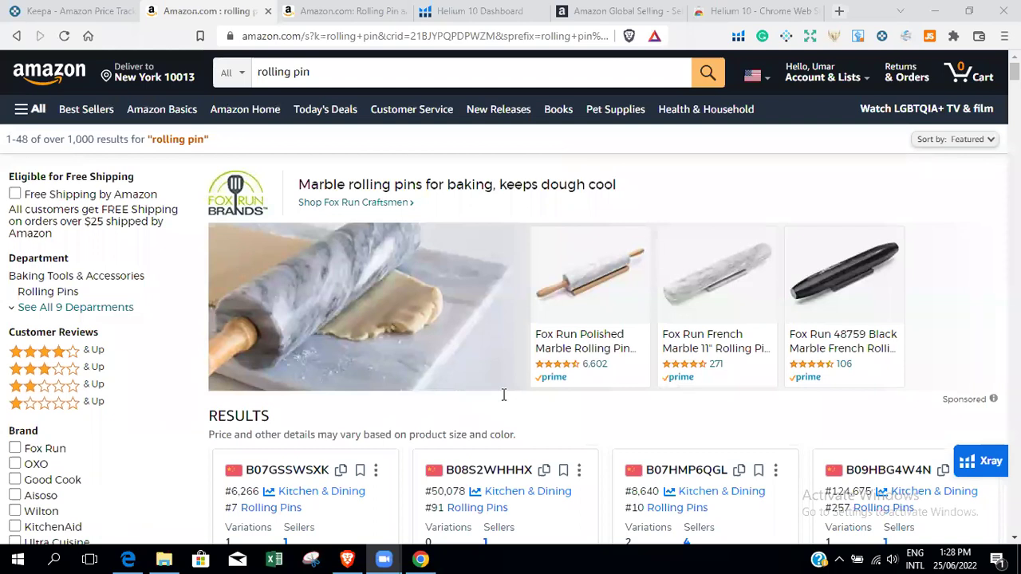
Step: Replace the current query with "wheels" and run the product search
left_click(420, 69)
key("BackSpace")
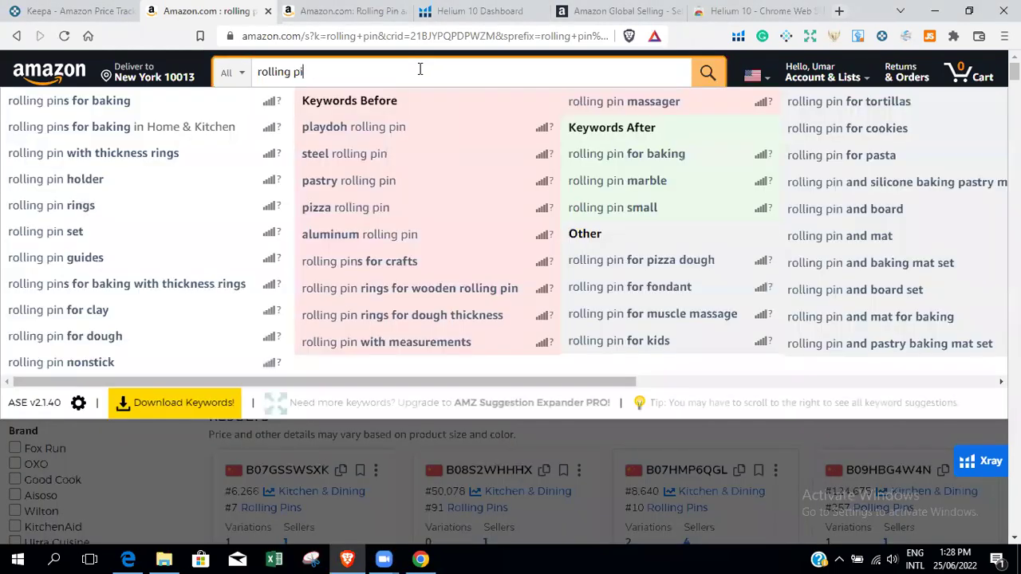
key("ctrl+a")
type("wheels")
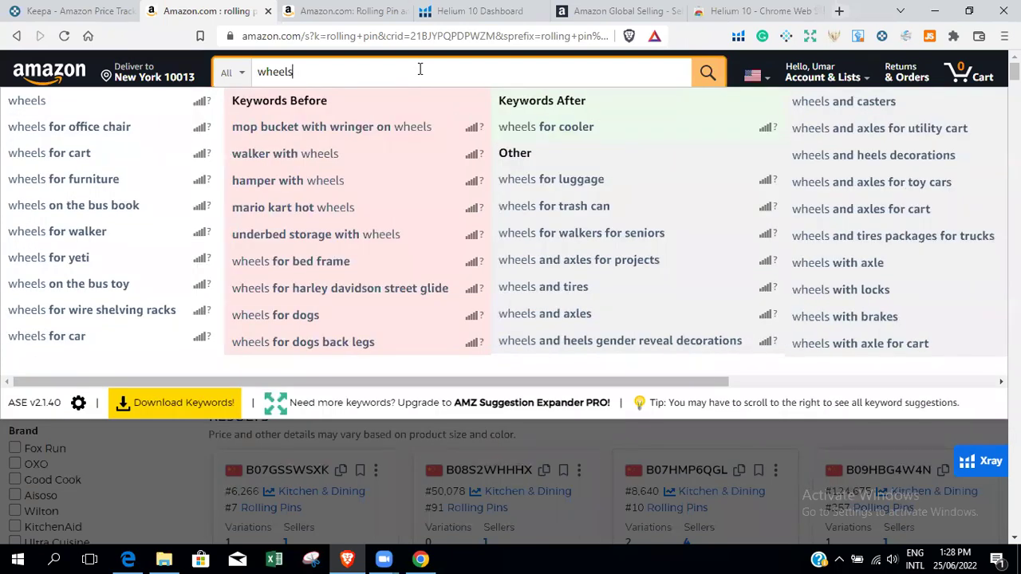
key("Return")
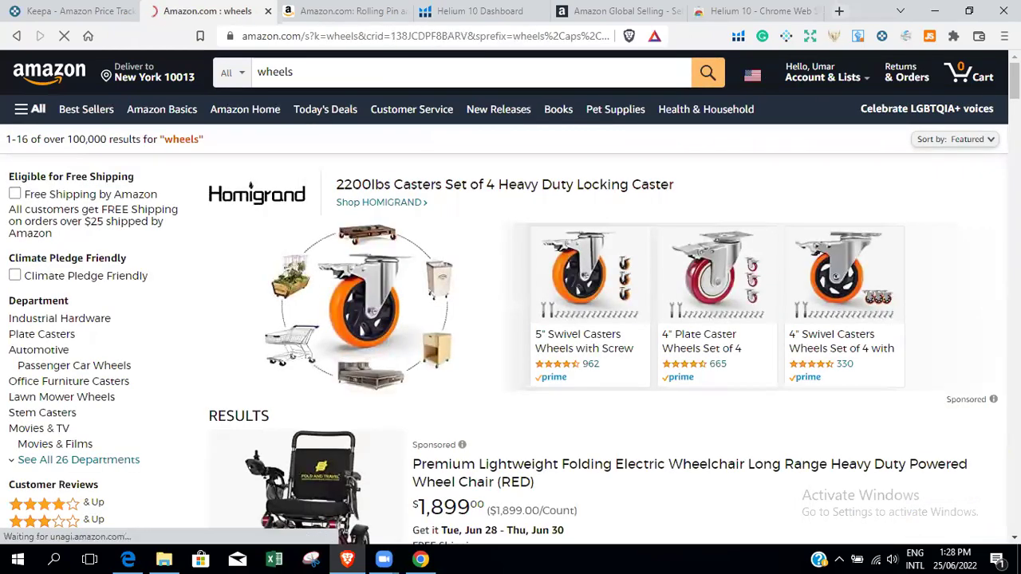
scroll(851, 199, "down", 5)
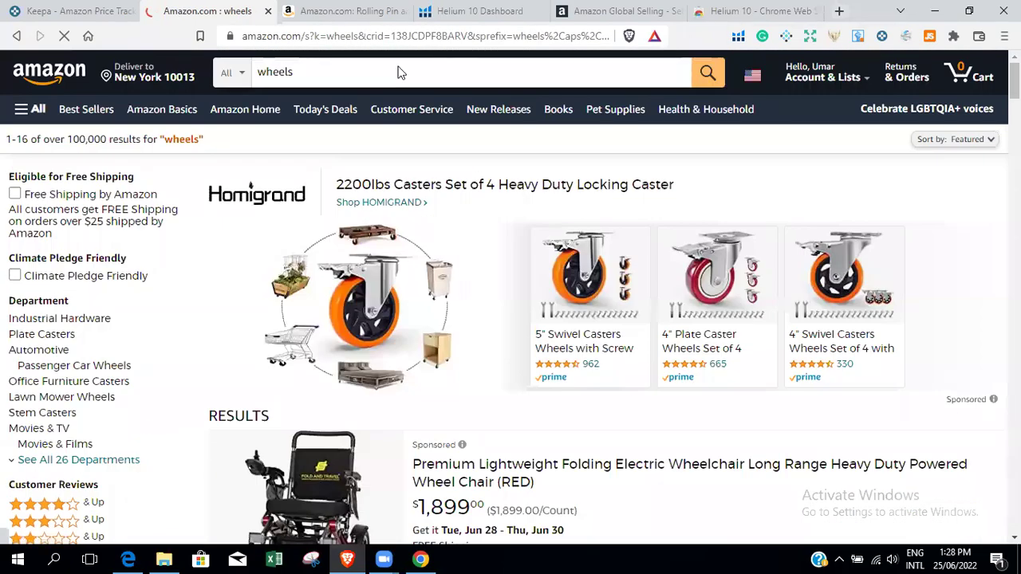
Step: Clear the query, search for "wheels" again and highlight the total number of results
left_click(258, 71)
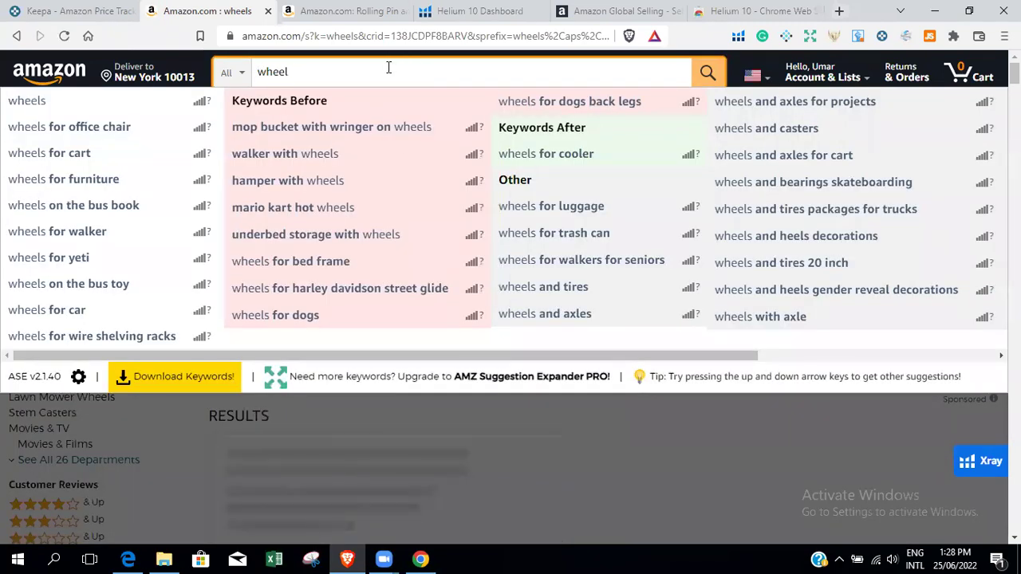
key("BackSpace")
key("BackSpace")
key("BackSpace")
key("BackSpace")
key("BackSpace")
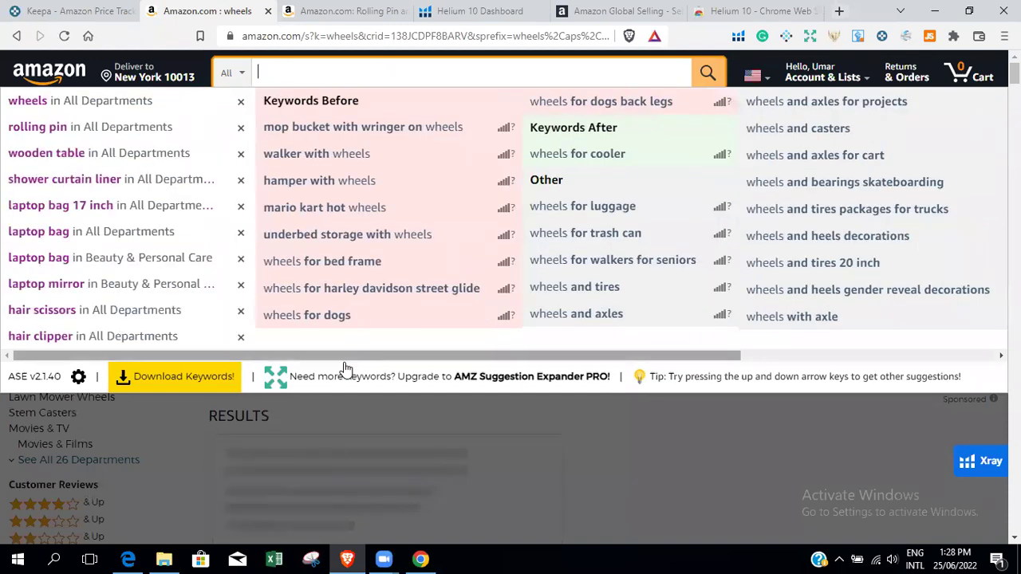
type("whe")
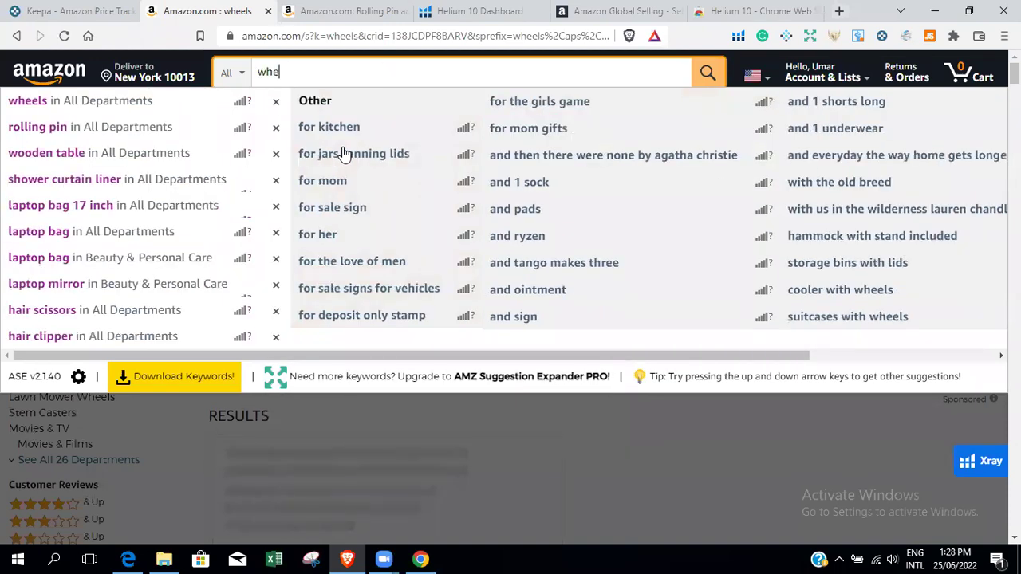
type("elds")
key("Return")
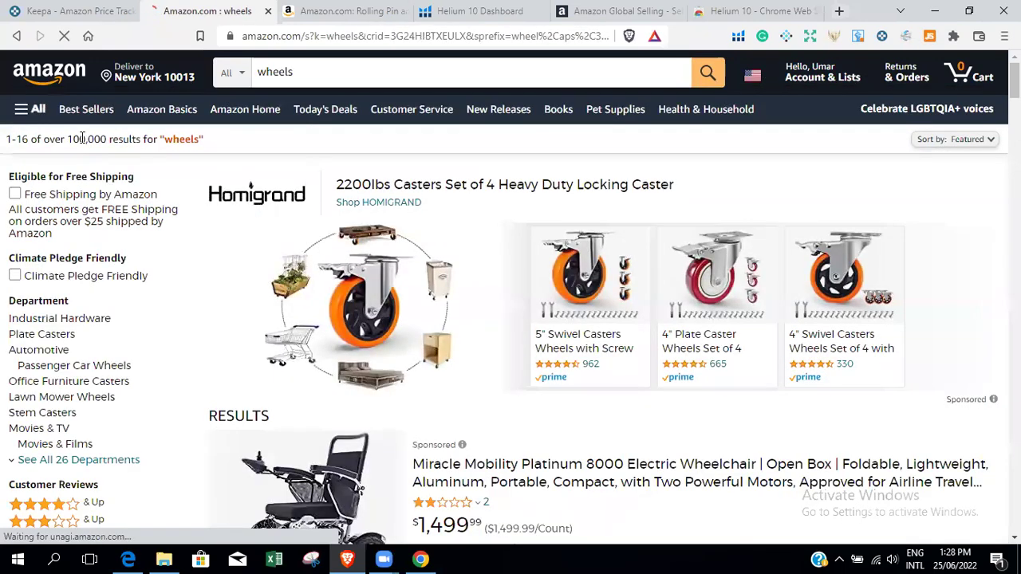
left_click_drag(69, 137, 106, 140)
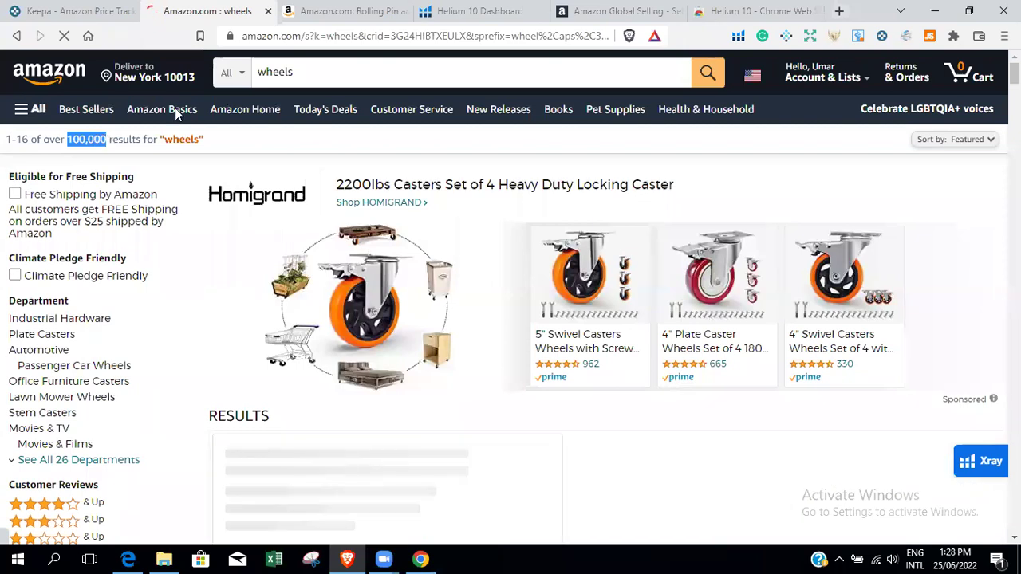
Step: Search for "charger" instead of wheels and highlight the total number of results
left_click(312, 72)
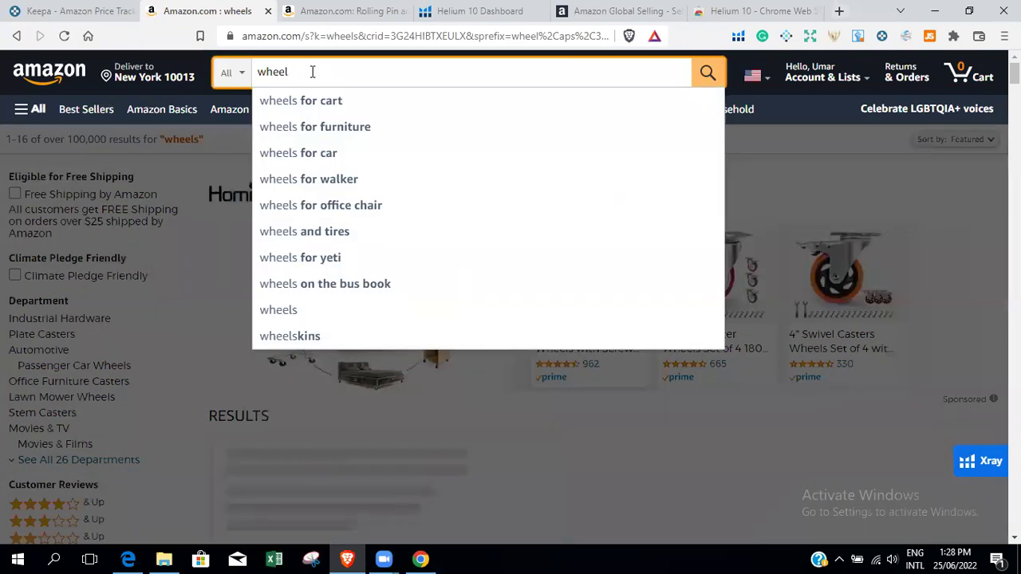
key("BackSpace")
key("BackSpace")
key("BackSpace")
key("BackSpace")
key("BackSpace")
key("BackSpace")
type("charger")
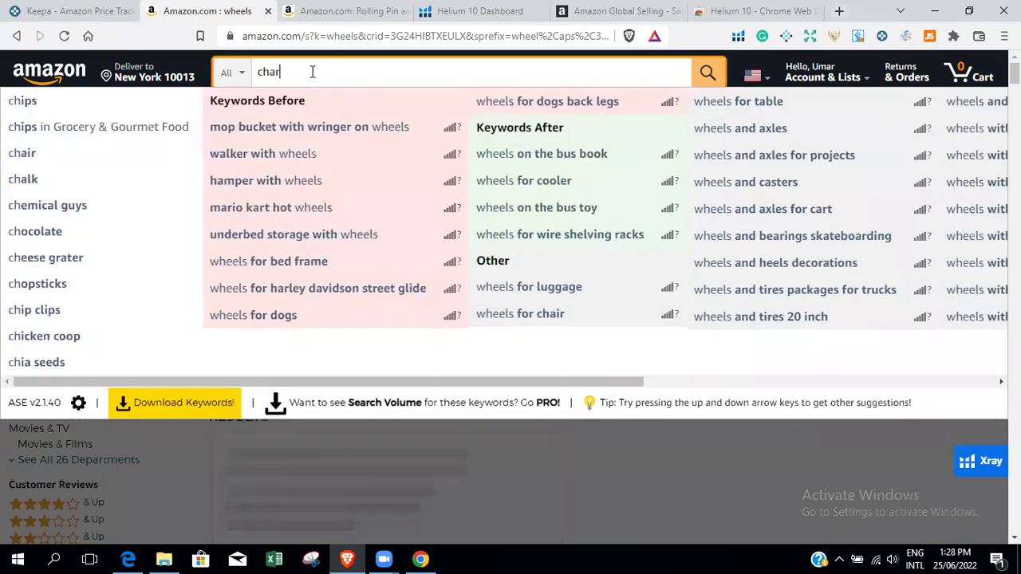
key("Return")
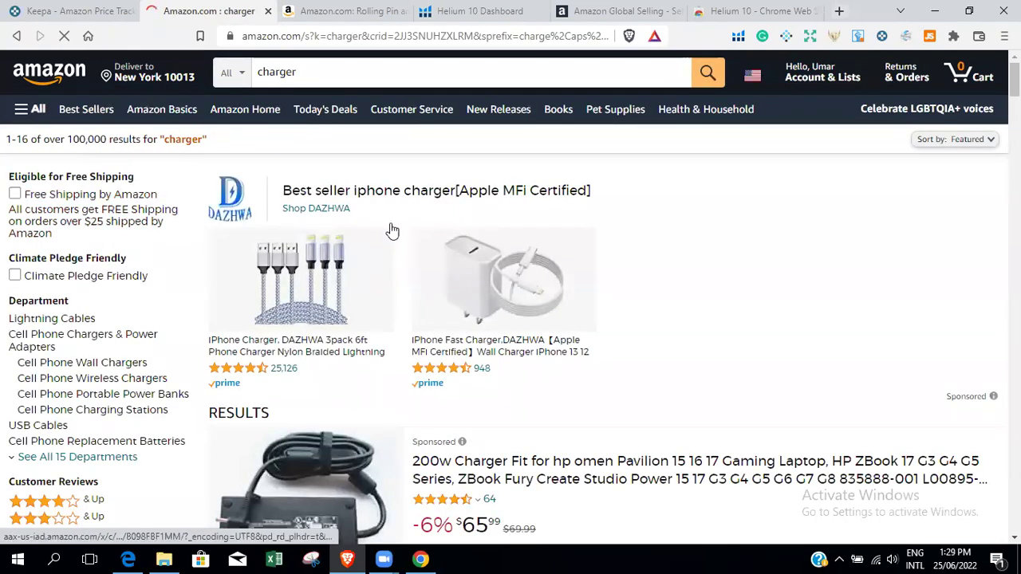
left_click_drag(68, 140, 106, 140)
left_click(315, 76)
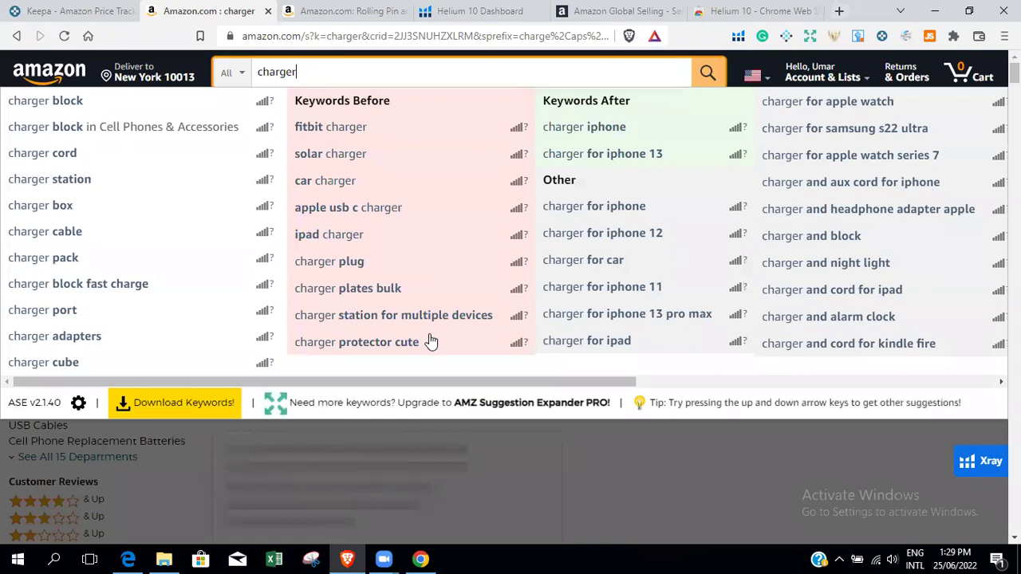
left_click(670, 473)
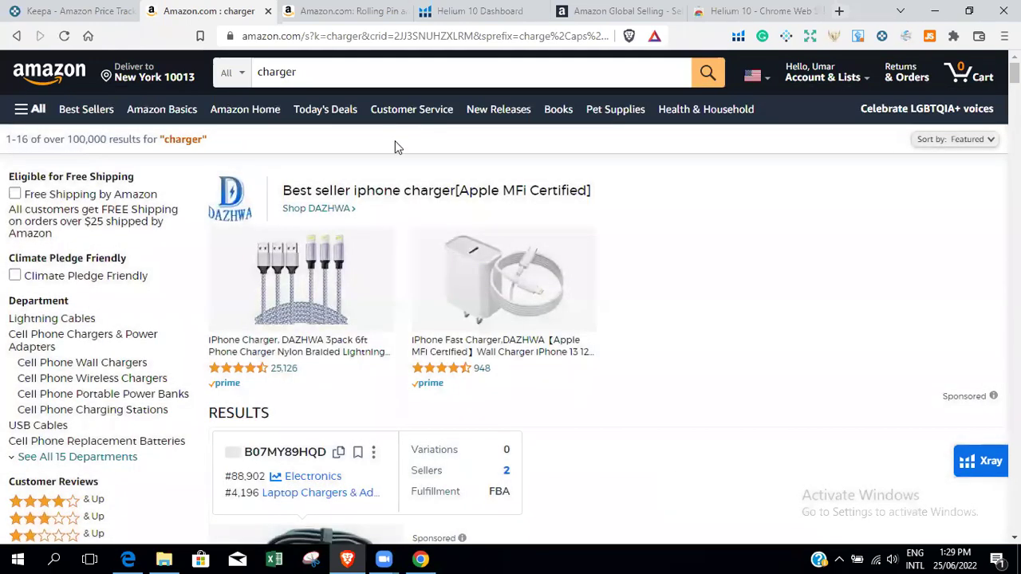
Step: Clear the charger query and search for "thermos" using its matching suggestion
left_click(335, 75)
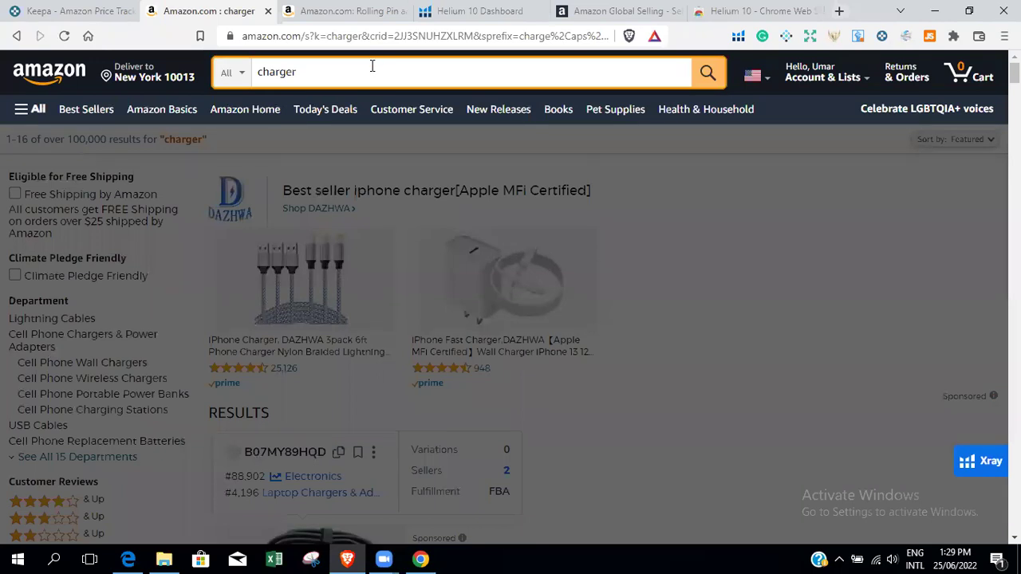
left_click(372, 66)
key("BackSpace")
key("BackSpace")
key("BackSpace")
key("BackSpace")
key("BackSpace")
key("BackSpace")
key("BackSpace")
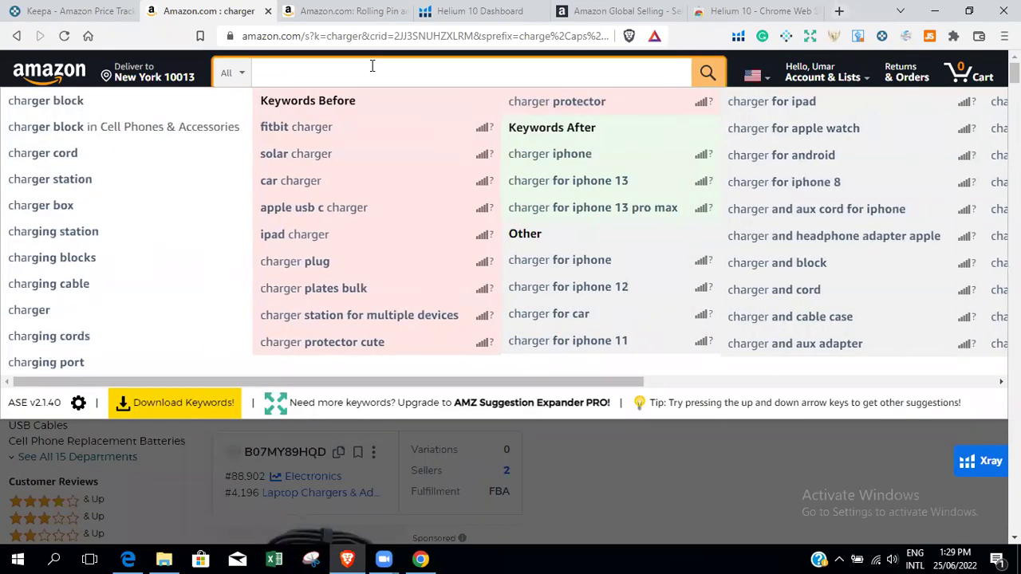
type("ther")
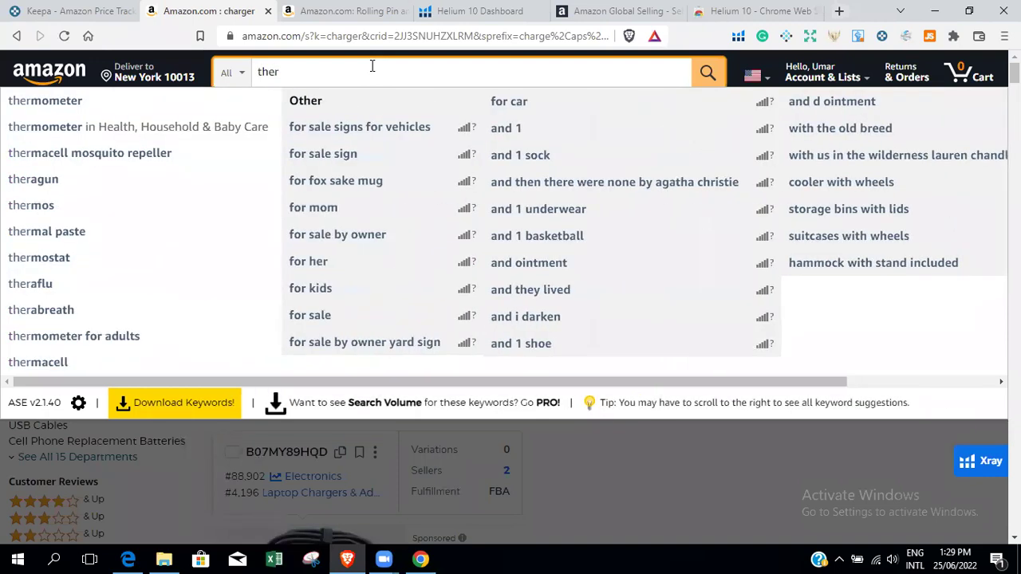
type("mos")
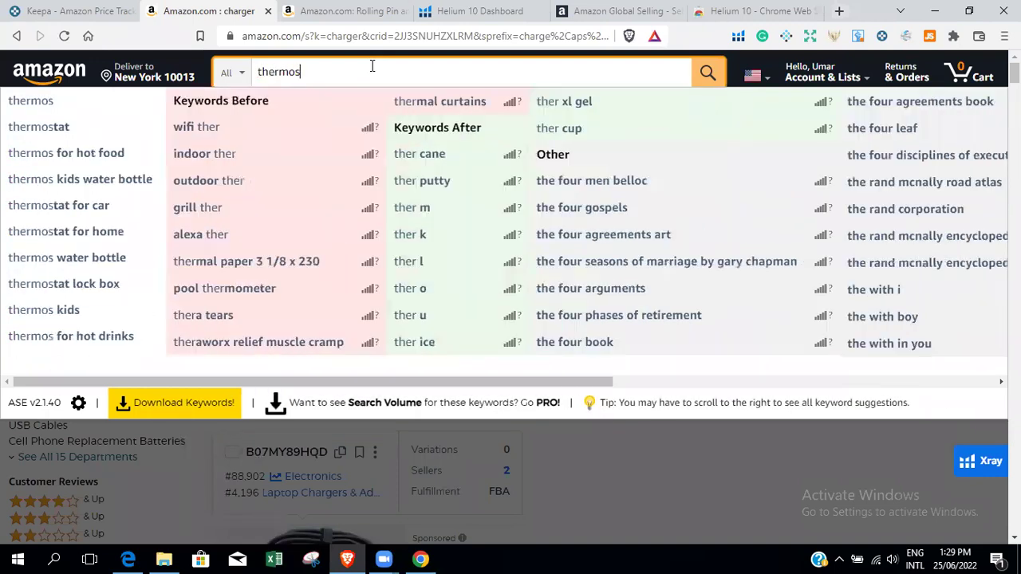
left_click(66, 107)
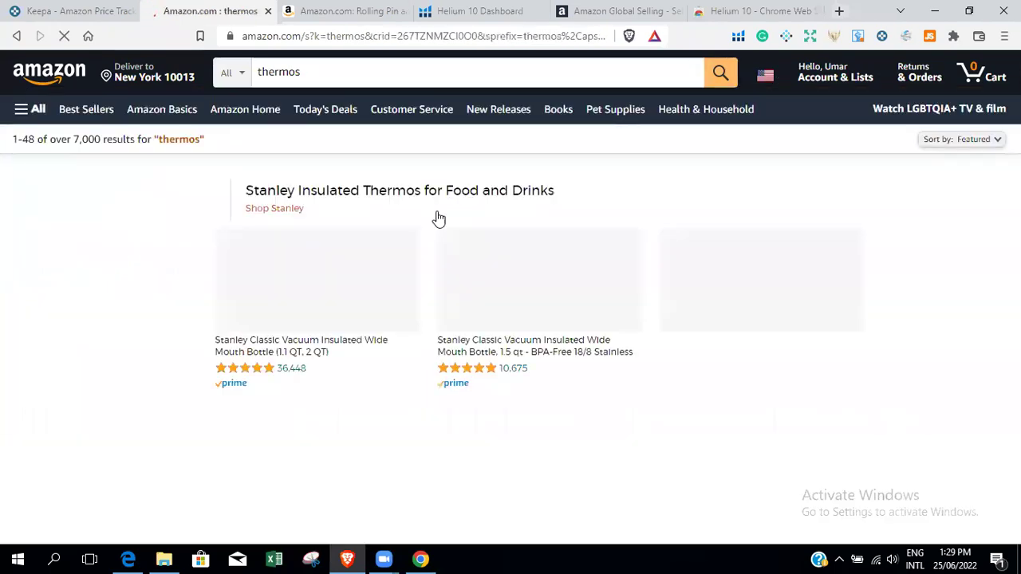
Step: Highlight the result count for thermos and look through the product listings for brands, prices and ratings
scroll(977, 192, "down", 2)
scroll(162, 94, "up", 2)
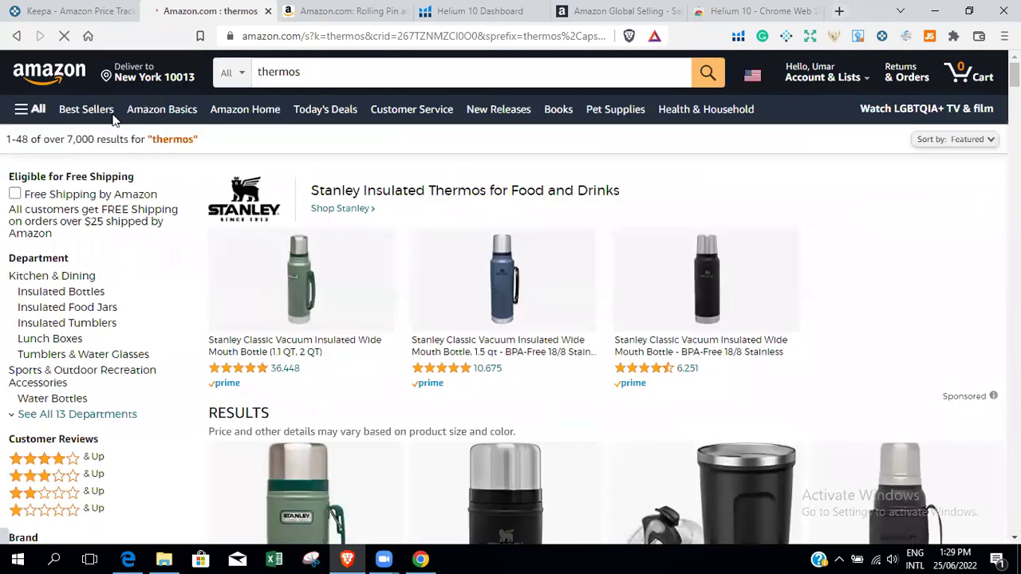
double_click(81, 139)
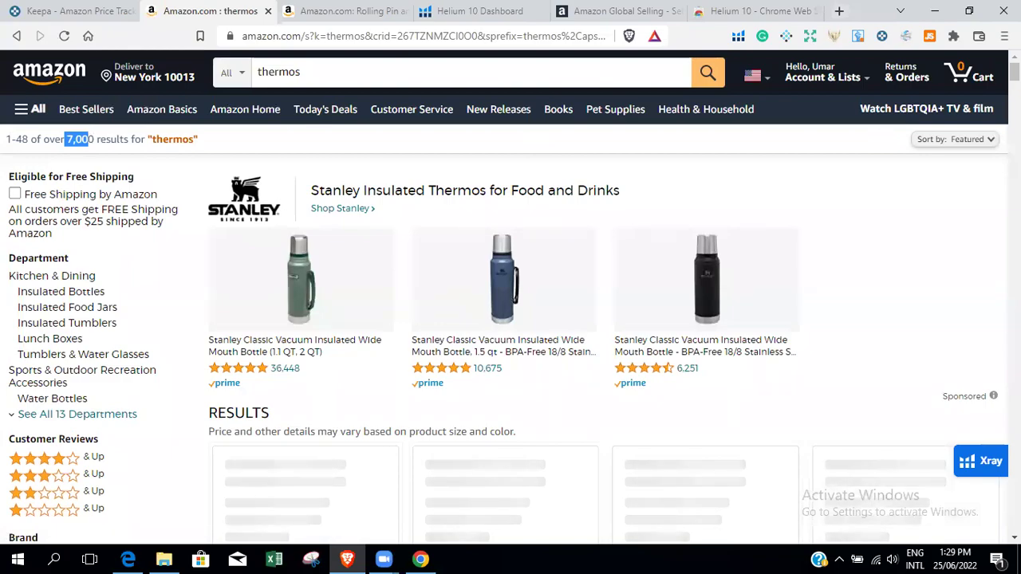
scroll(510, 295, "down", 8)
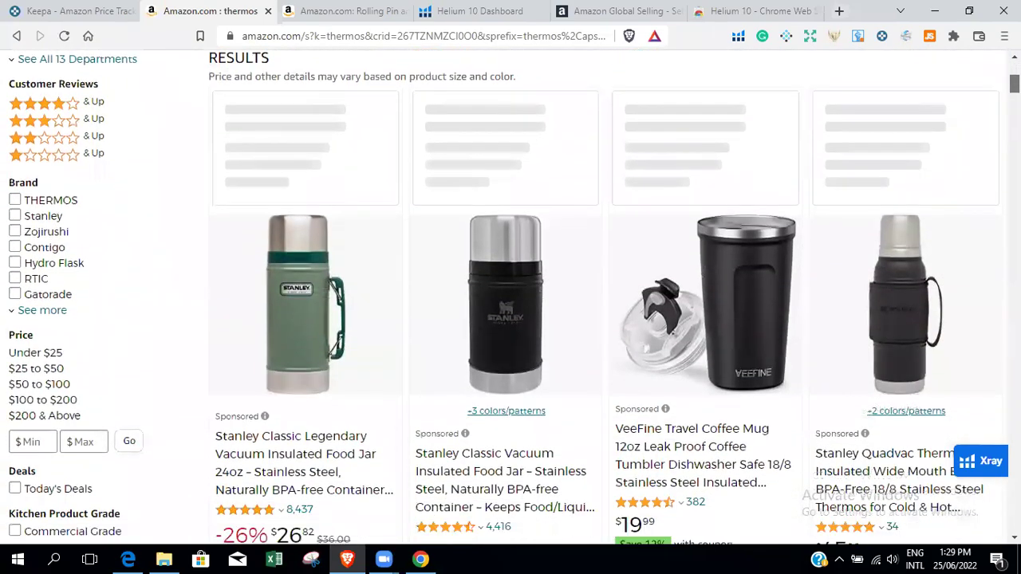
scroll(511, 296, "up", 10)
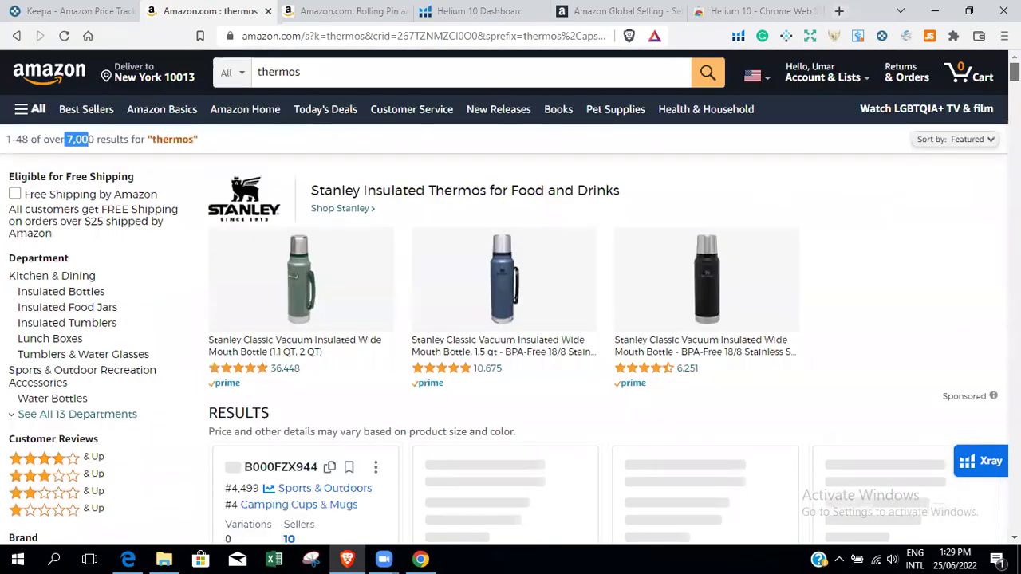
scroll(510, 295, "down", 7)
scroll(511, 295, "down", 6)
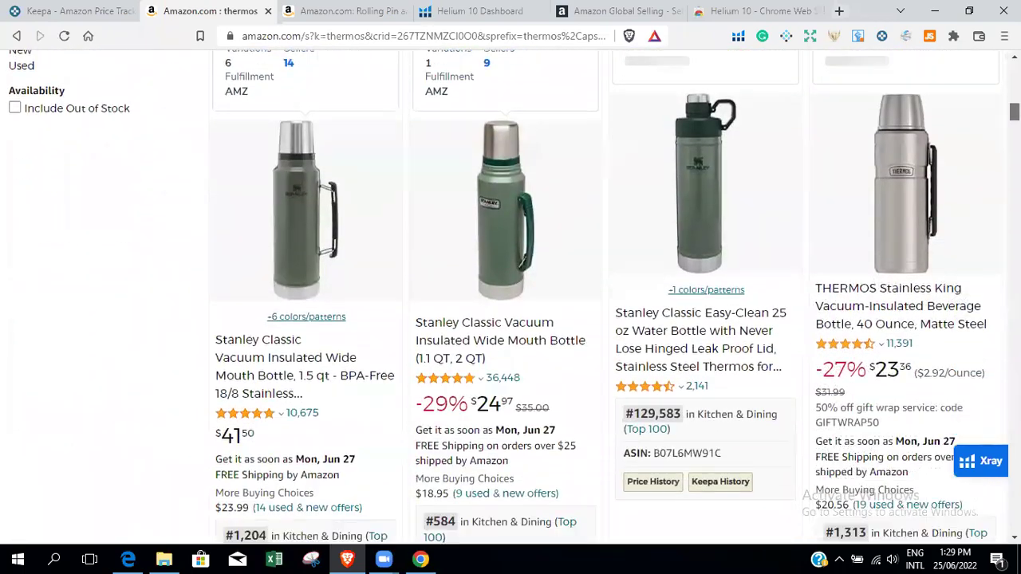
scroll(511, 295, "down", 10)
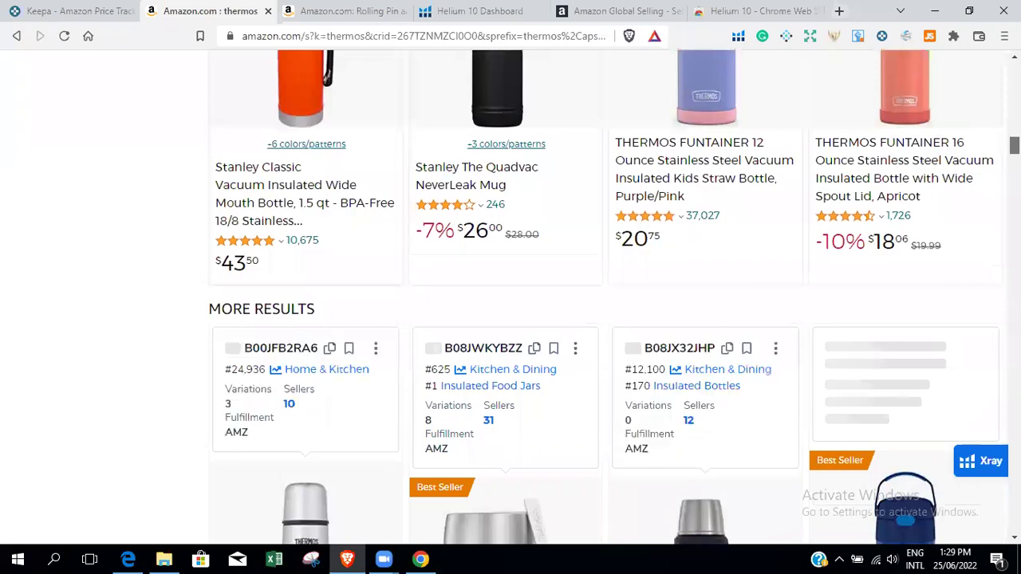
scroll(511, 295, "up", 10)
scroll(510, 295, "up", 10)
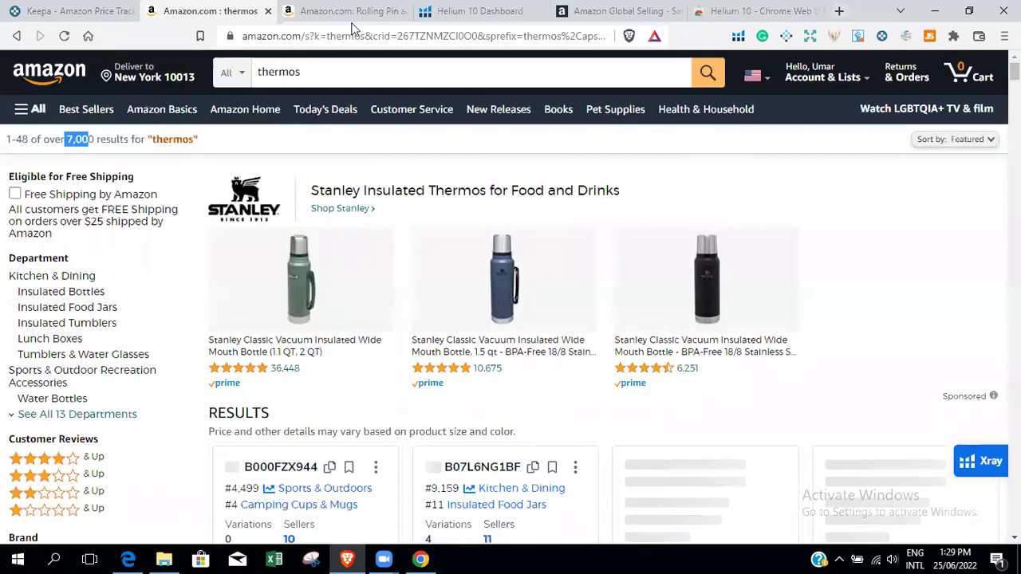
Step: Clear the thermos query, open the suggested search "hammock with stand included" and close its results
left_click(337, 72)
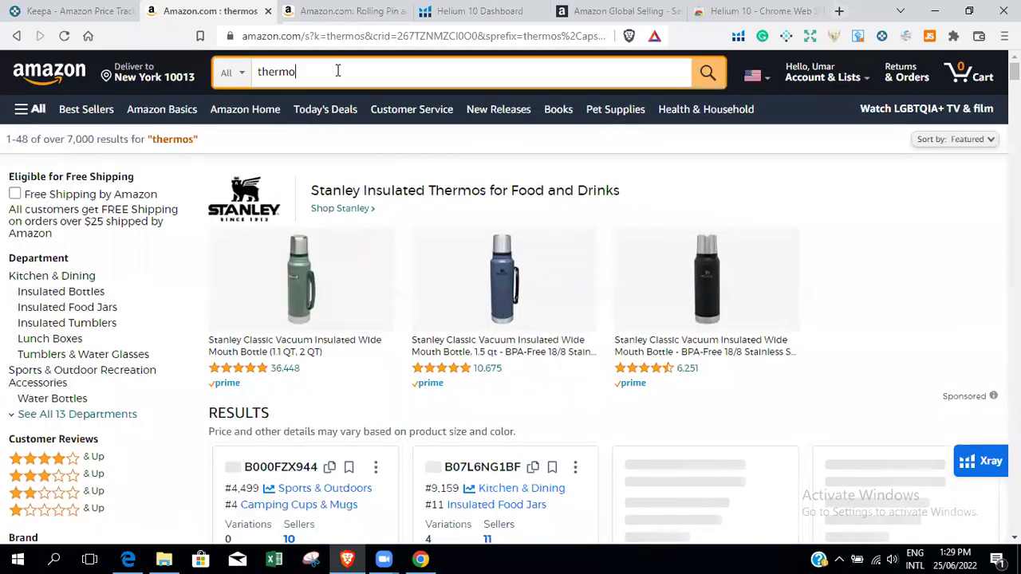
key("BackSpace")
key("BackSpace")
key("BackSpace")
key("BackSpace")
key("BackSpace")
key("BackSpace")
key("BackSpace")
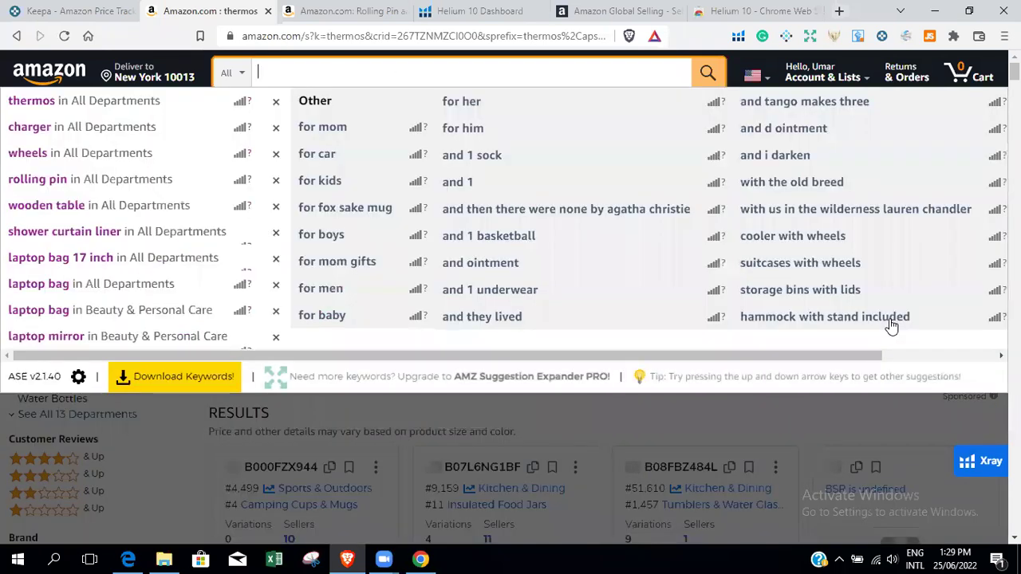
left_click(891, 323)
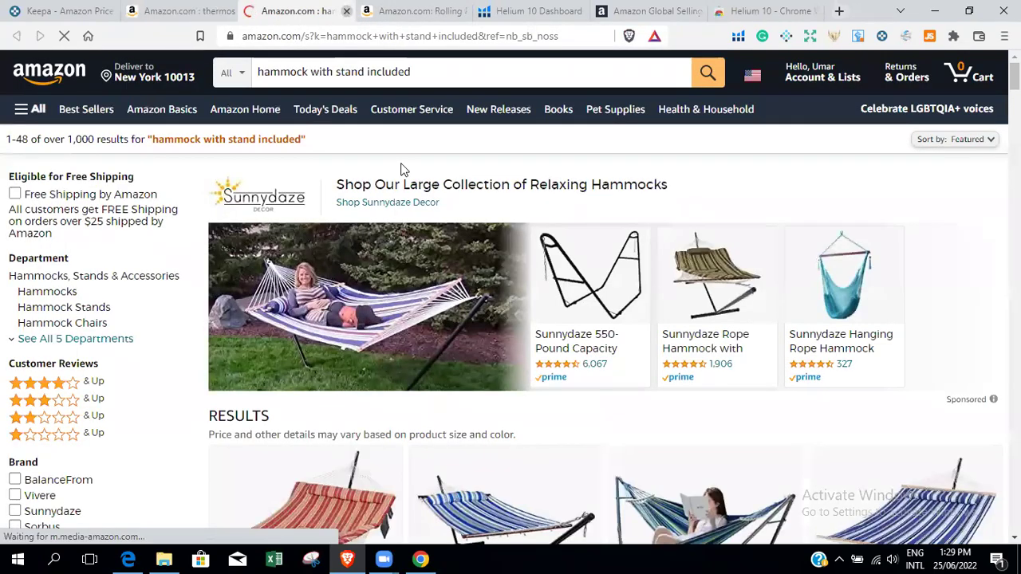
key("ctrl+w")
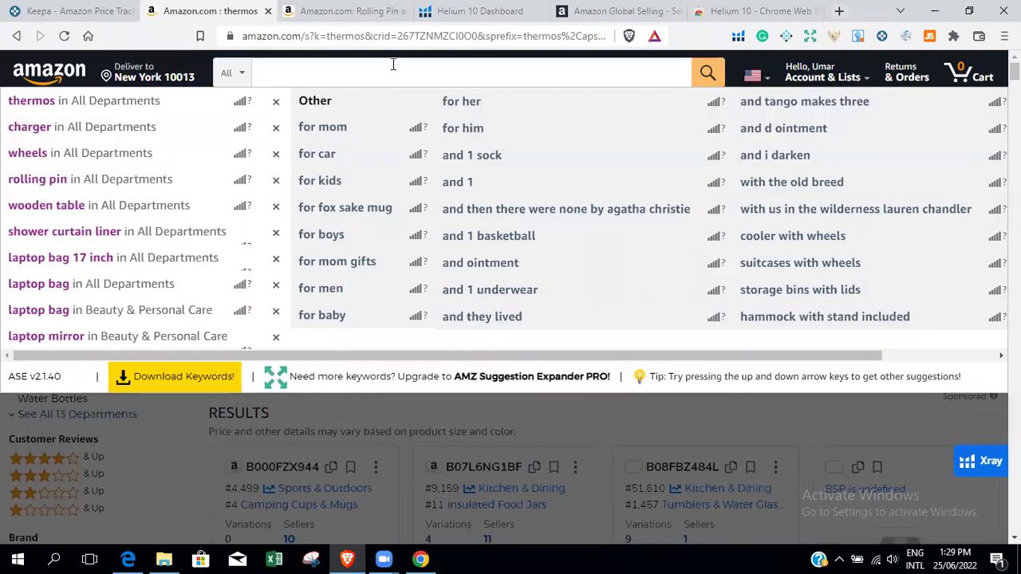
Step: Search for "lamp" and highlight the total number of results
left_click(390, 70)
type("lamp")
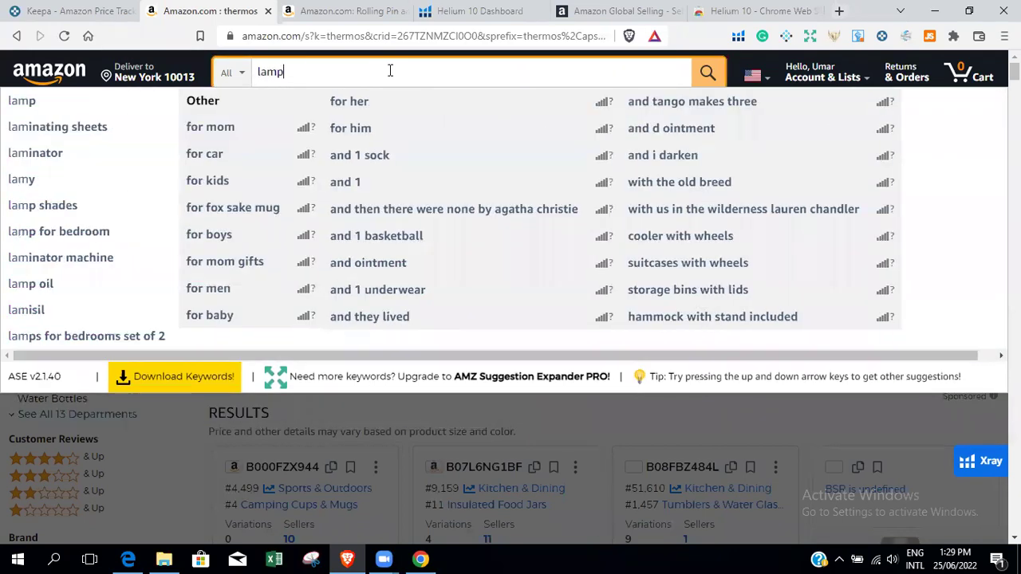
key("Return")
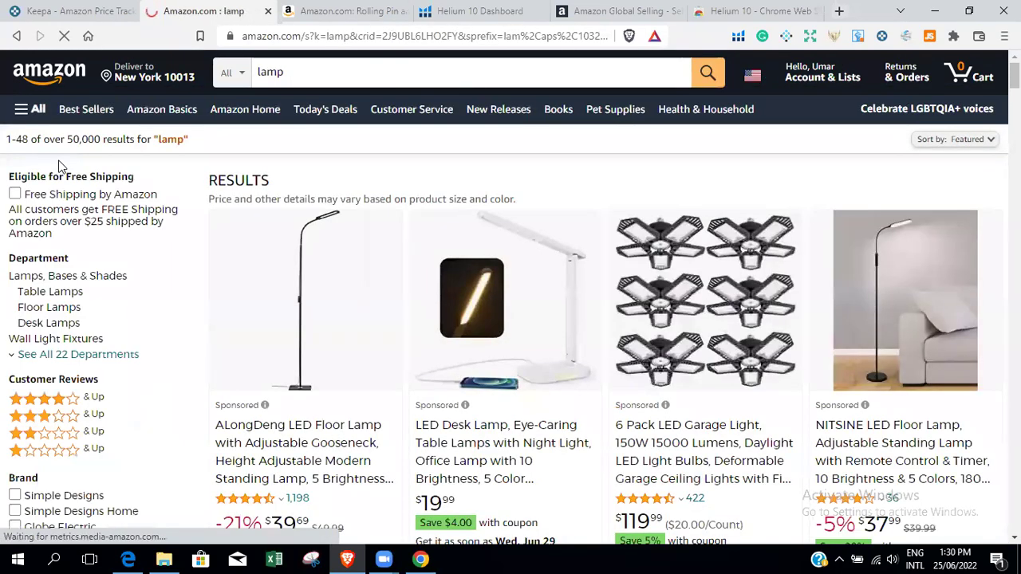
left_click_drag(68, 140, 101, 140)
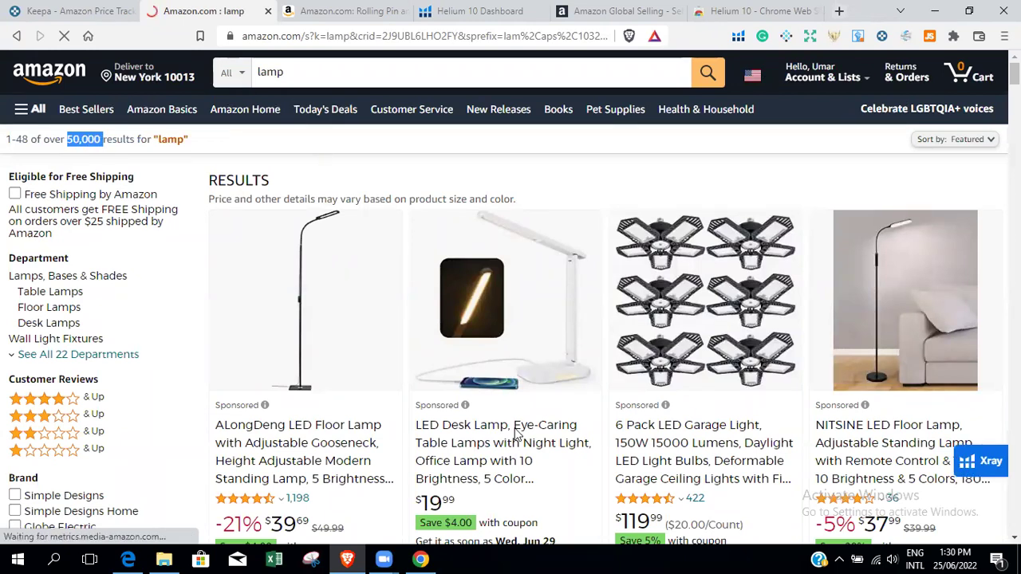
Step: Replace the lamp query with a search for "hamic" and look through the hammock listings
left_click(321, 73)
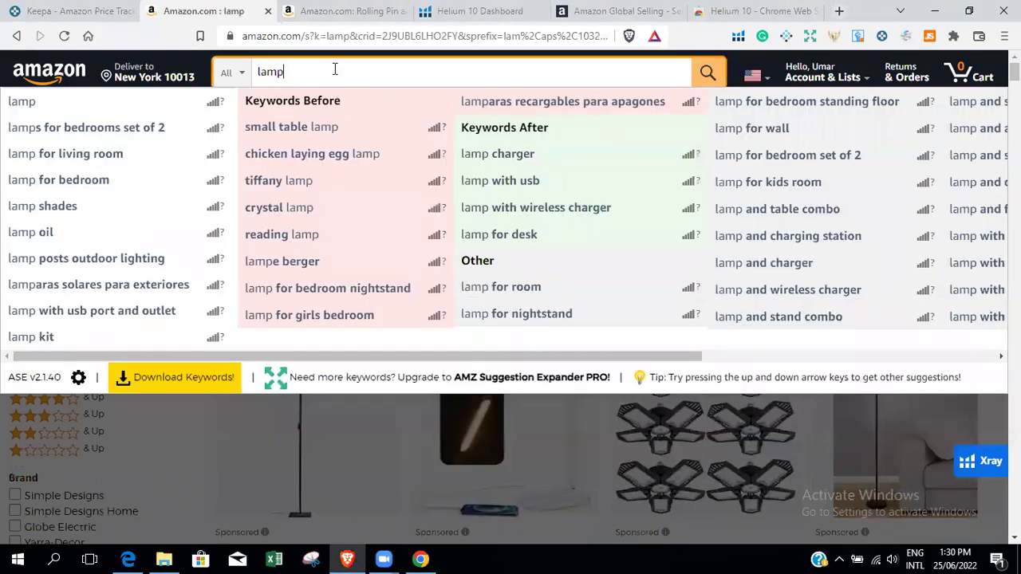
left_click(335, 70)
key("BackSpace")
key("BackSpace")
key("BackSpace")
key("BackSpace")
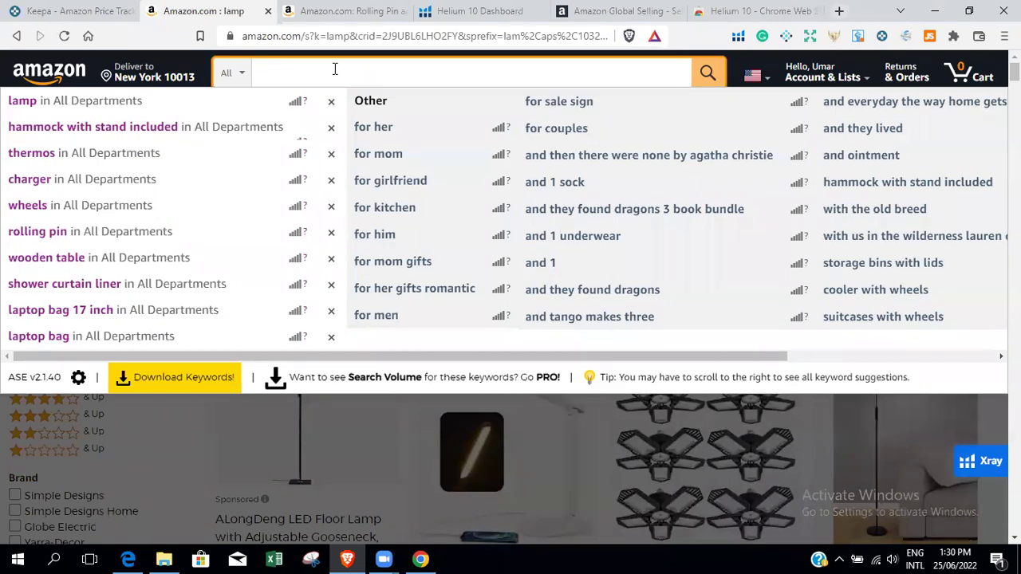
type("a")
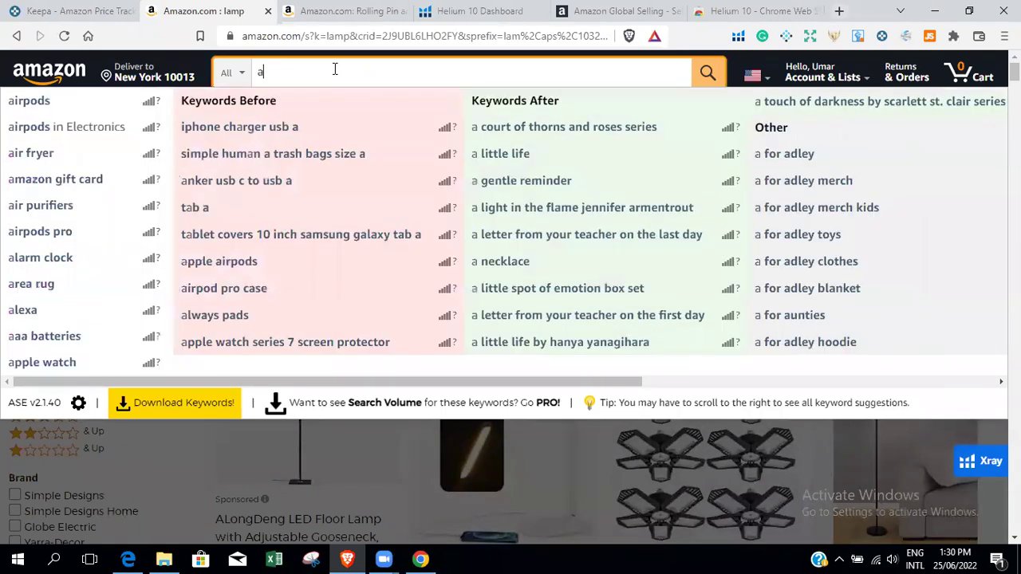
type("h")
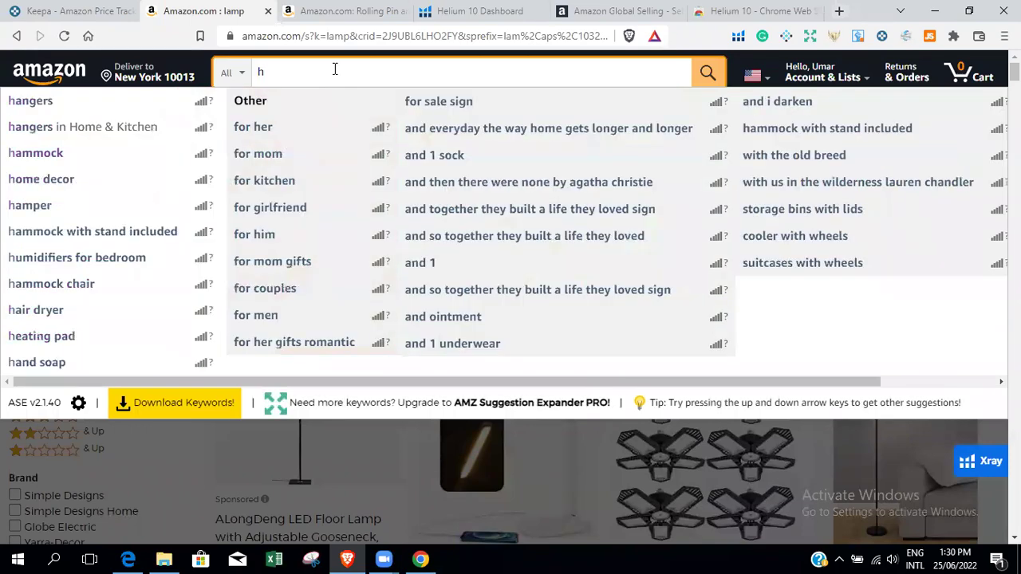
type("amic")
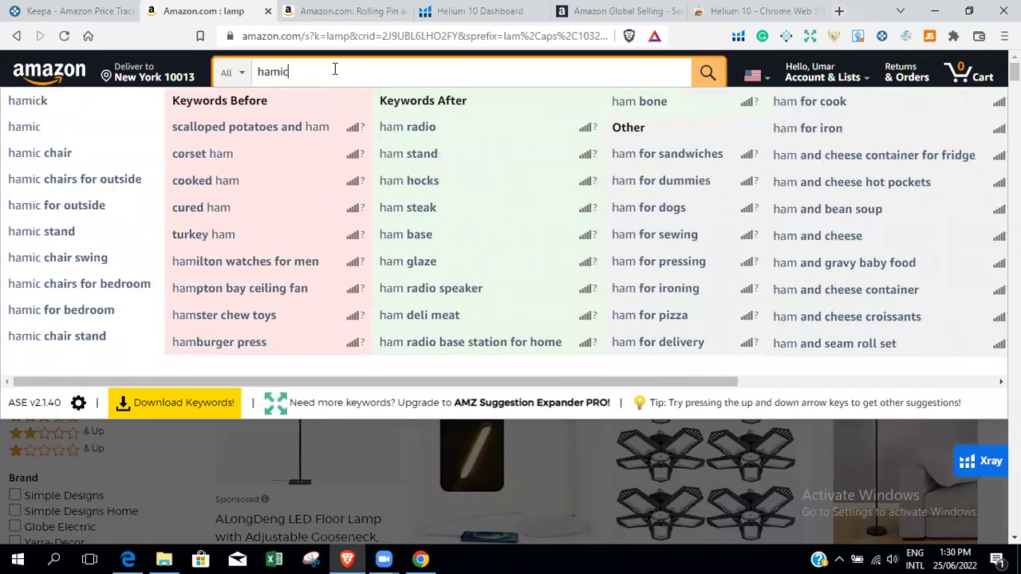
key("Return")
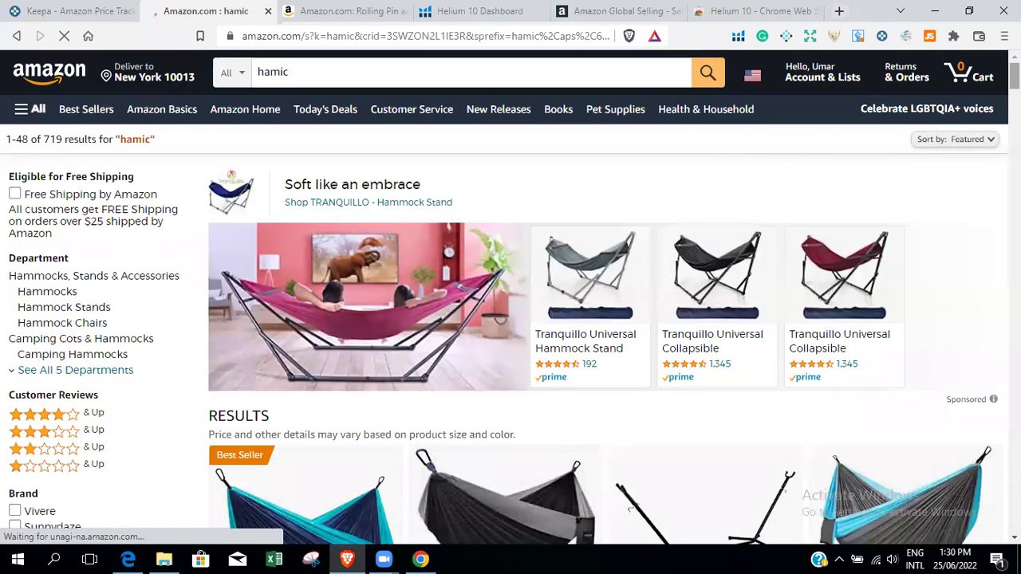
scroll(510, 295, "down", 15)
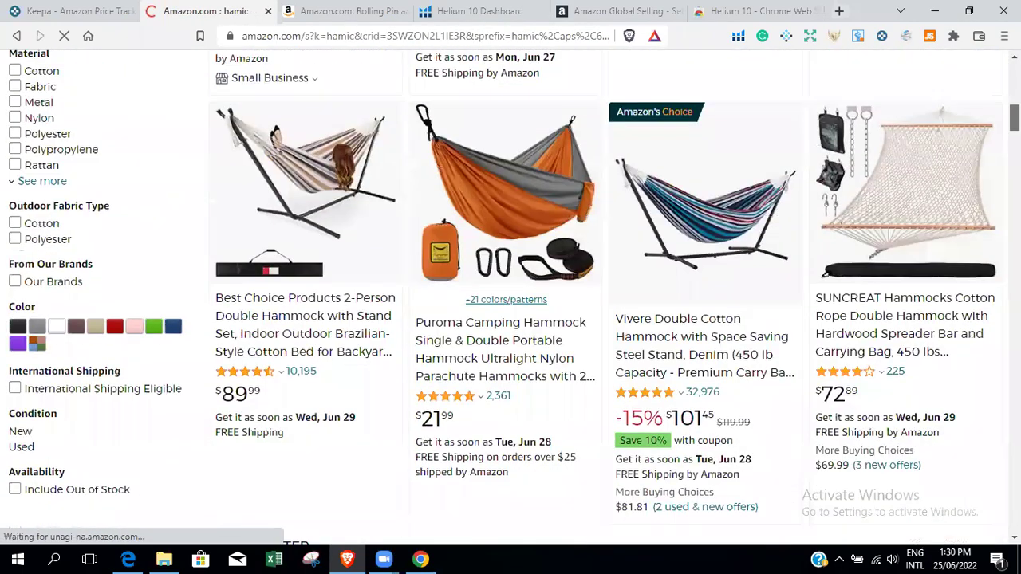
scroll(511, 295, "down", 2)
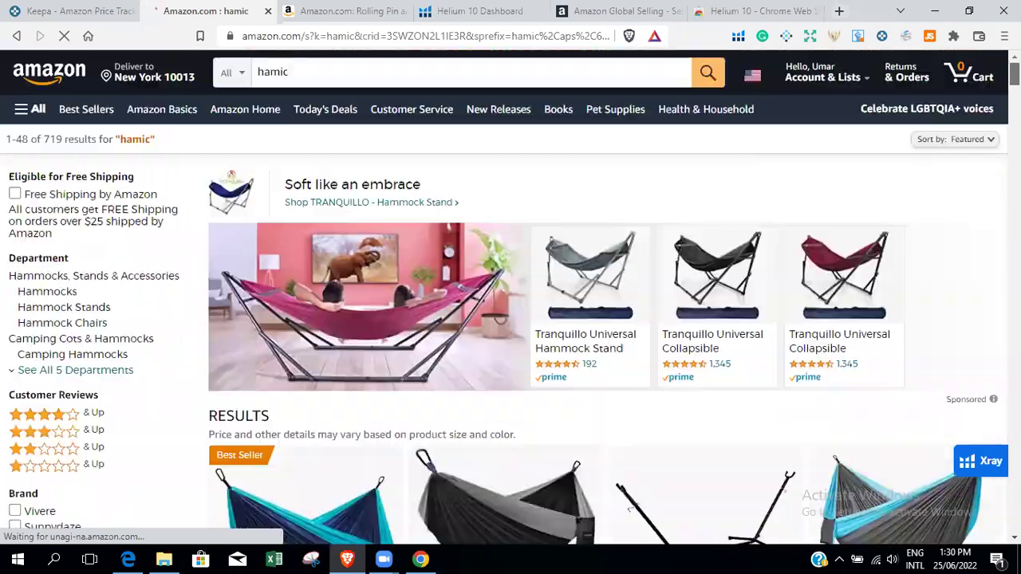
scroll(510, 295, "down", 1)
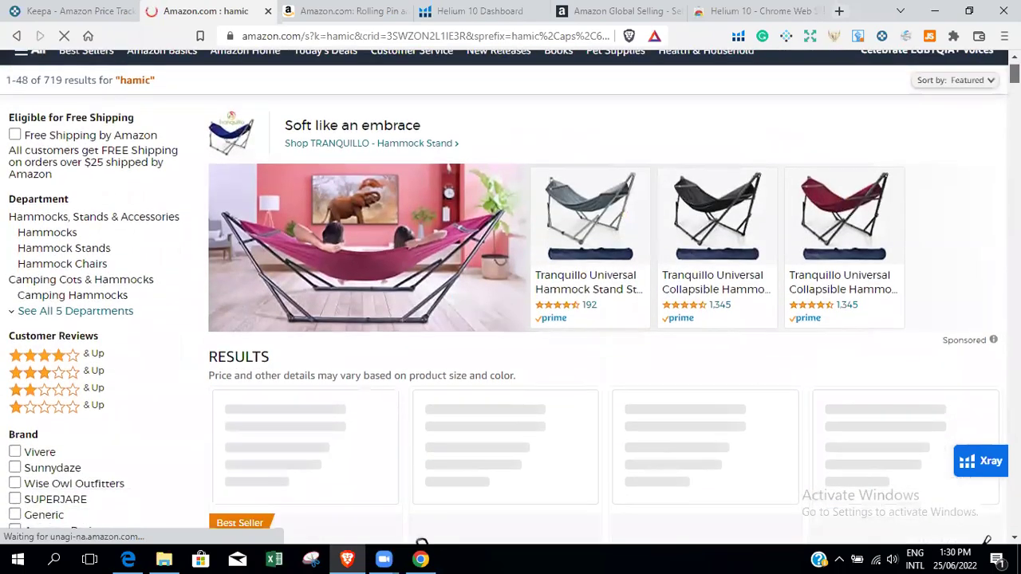
scroll(421, 479, "down", 15)
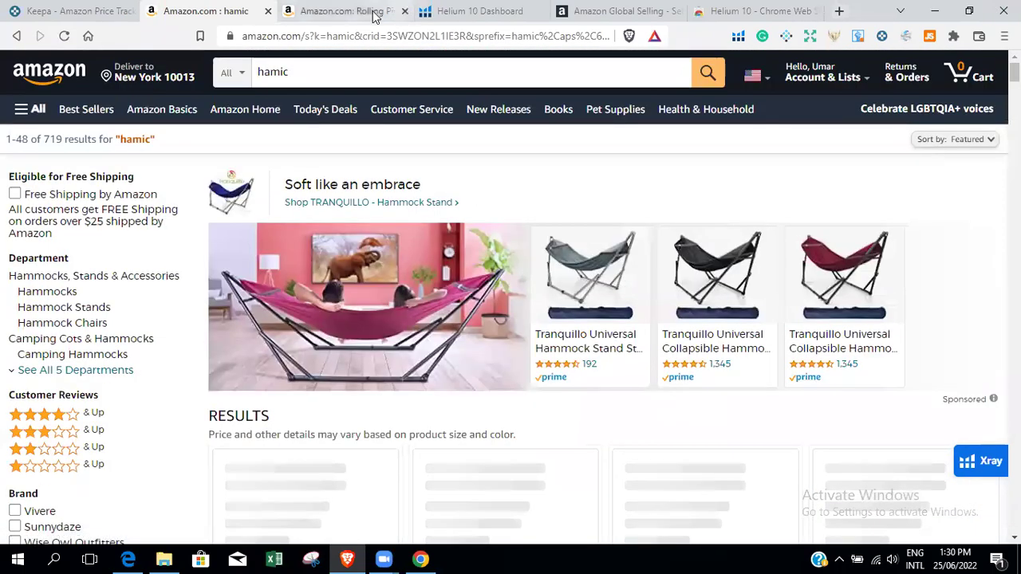
Step: Go to the Amazon home page from the rolling pin product page and search for "kitchen mat"
left_click(330, 16)
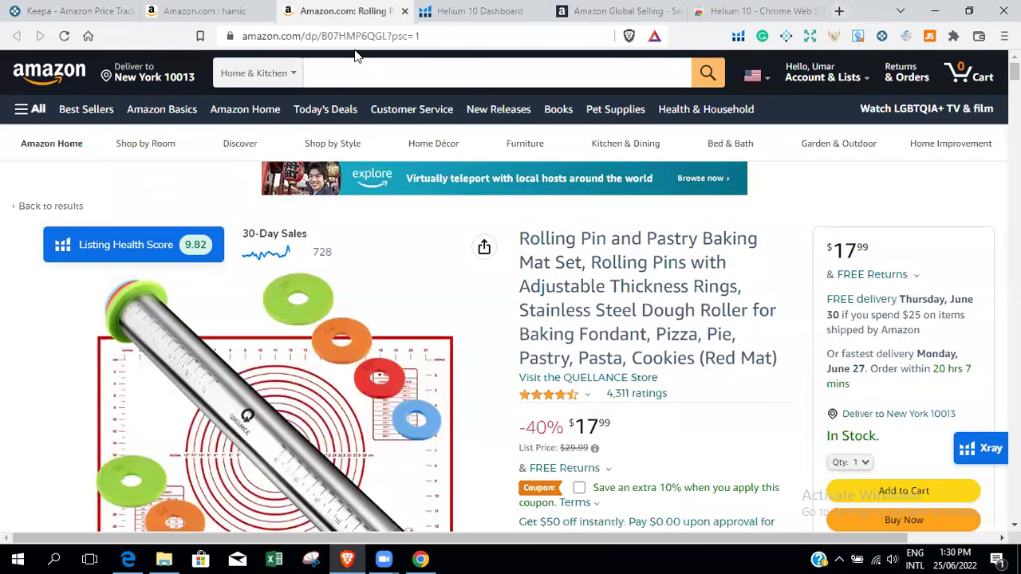
left_click(64, 76)
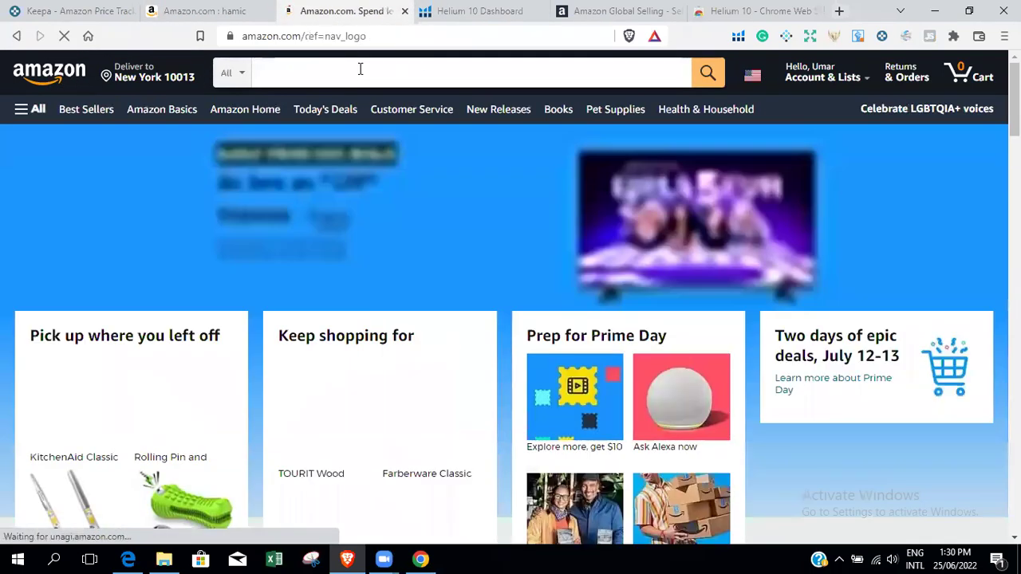
left_click(360, 70)
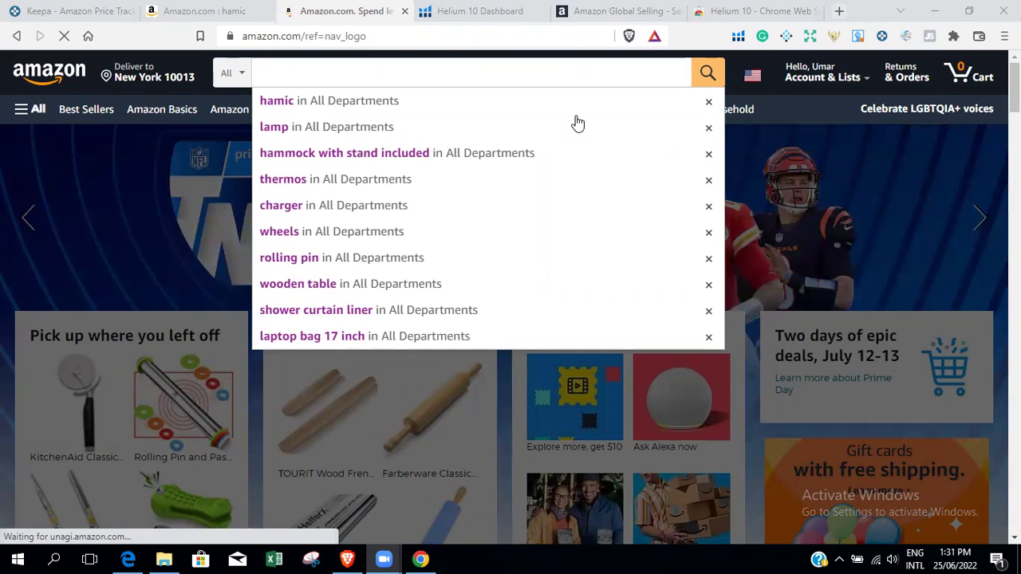
left_click(364, 74)
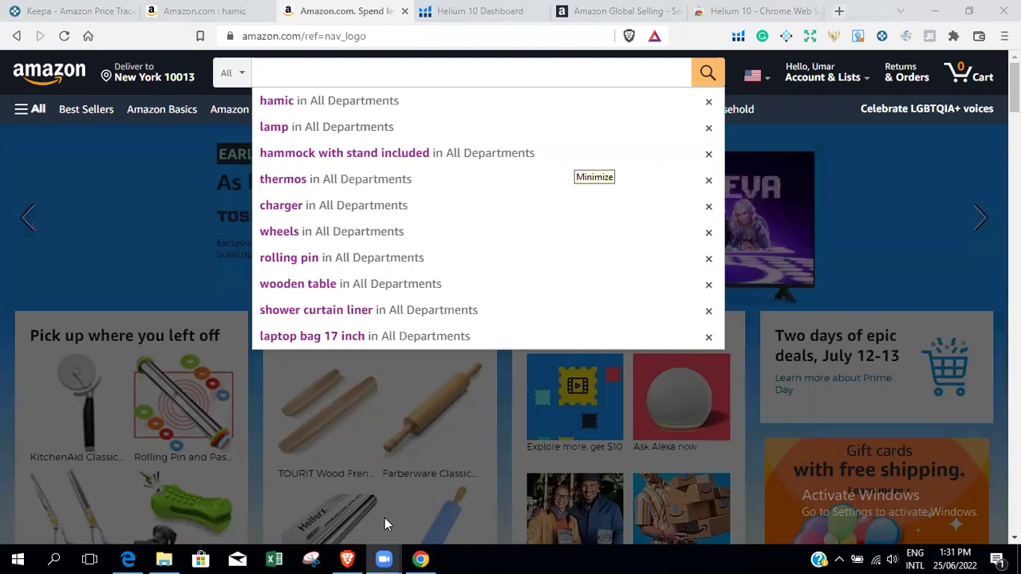
left_click(356, 75)
type("k")
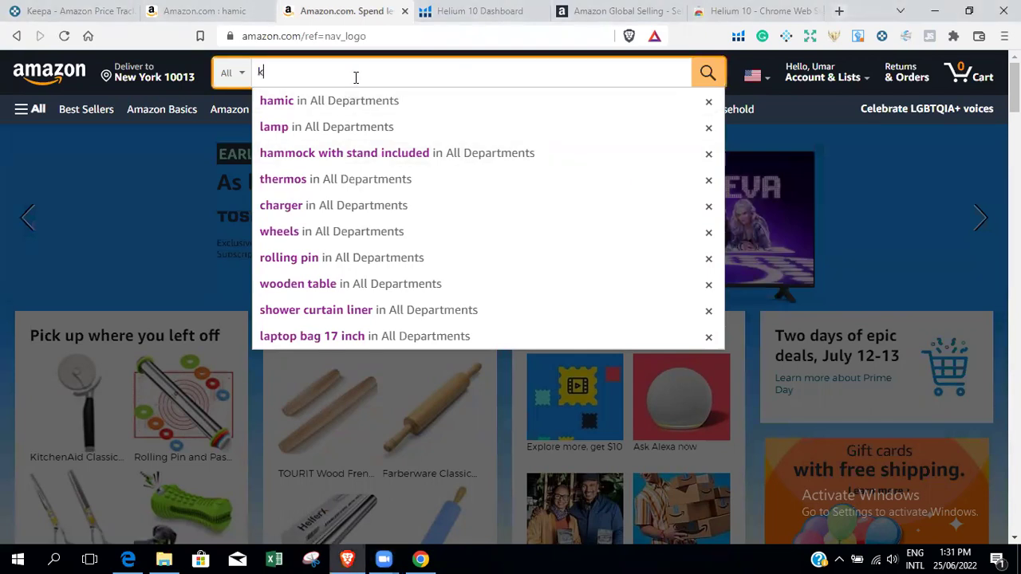
type("itchen mat")
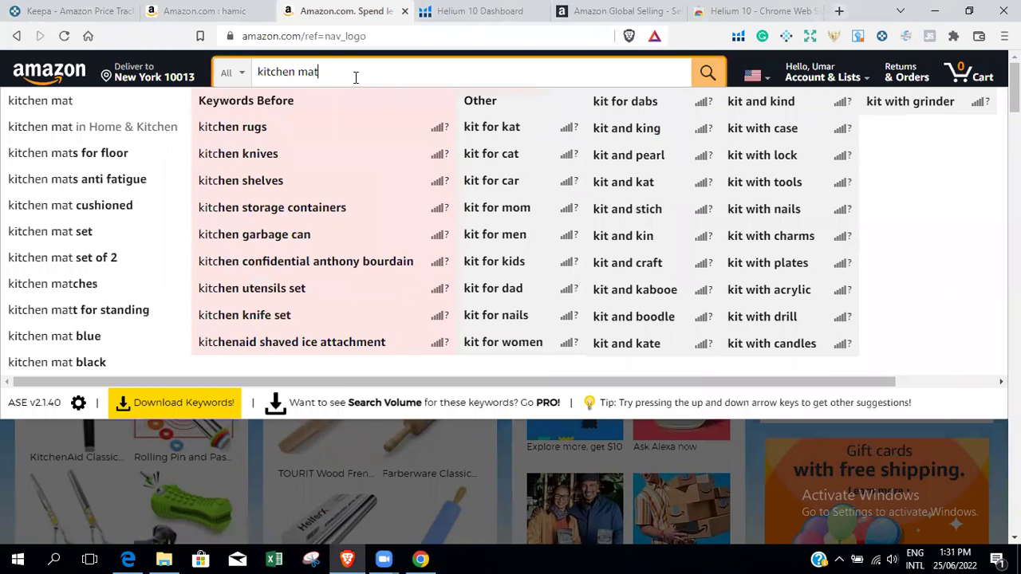
key("Return")
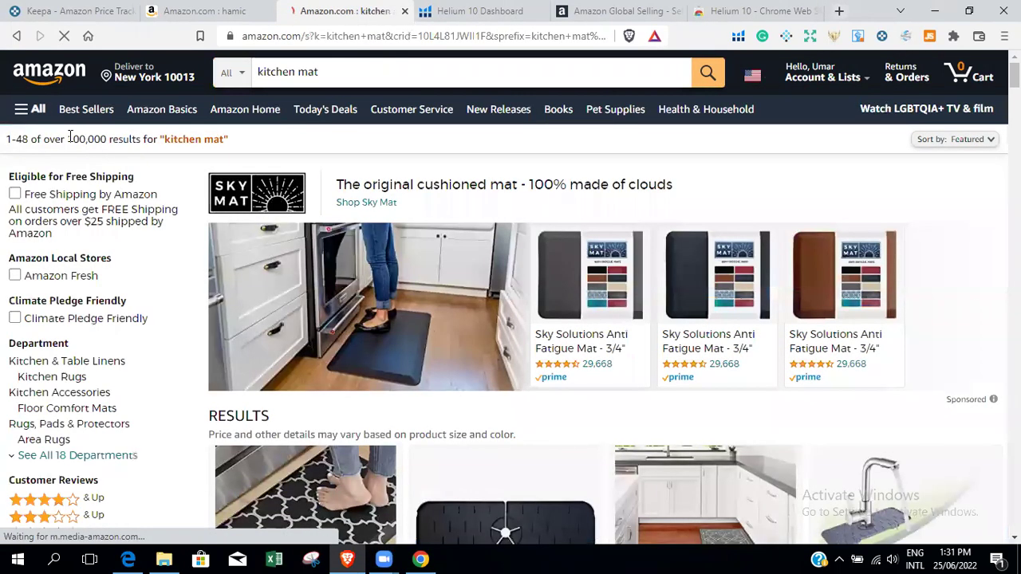
Step: Highlight the total result count for kitchen mat and compare it with the count for hamic
left_click_drag(69, 138, 110, 141)
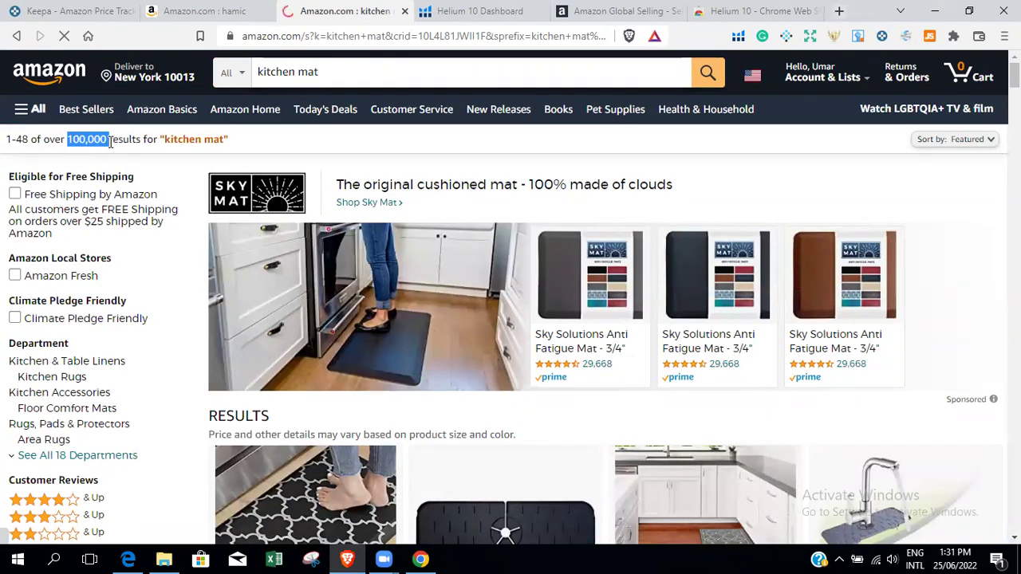
left_click(211, 9)
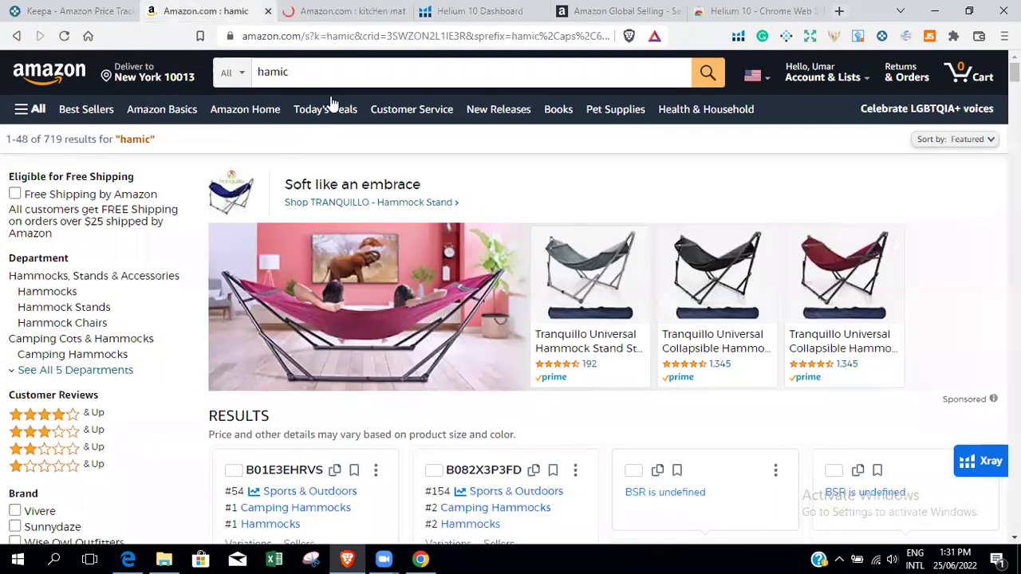
double_click(49, 139)
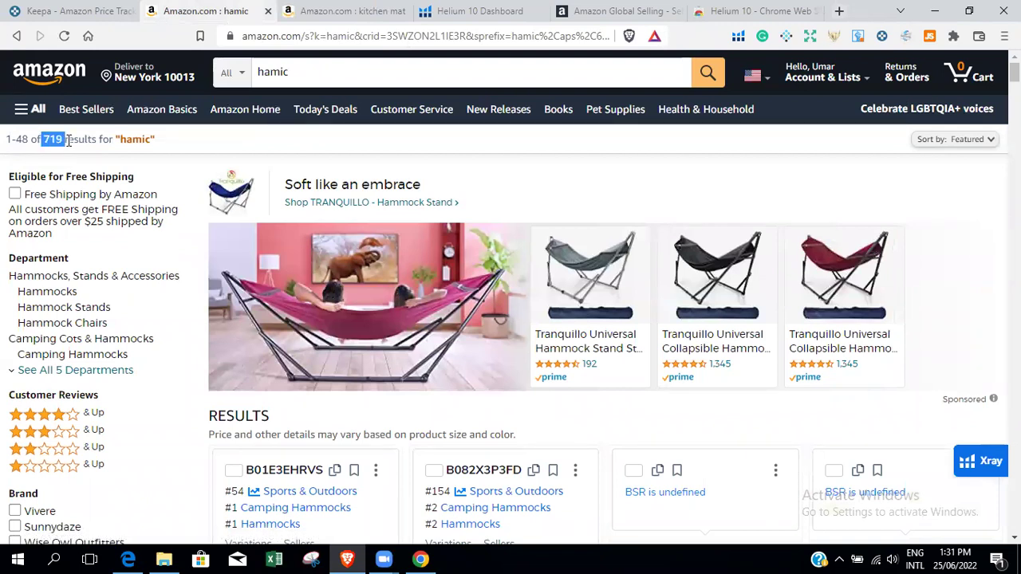
left_click(437, 148)
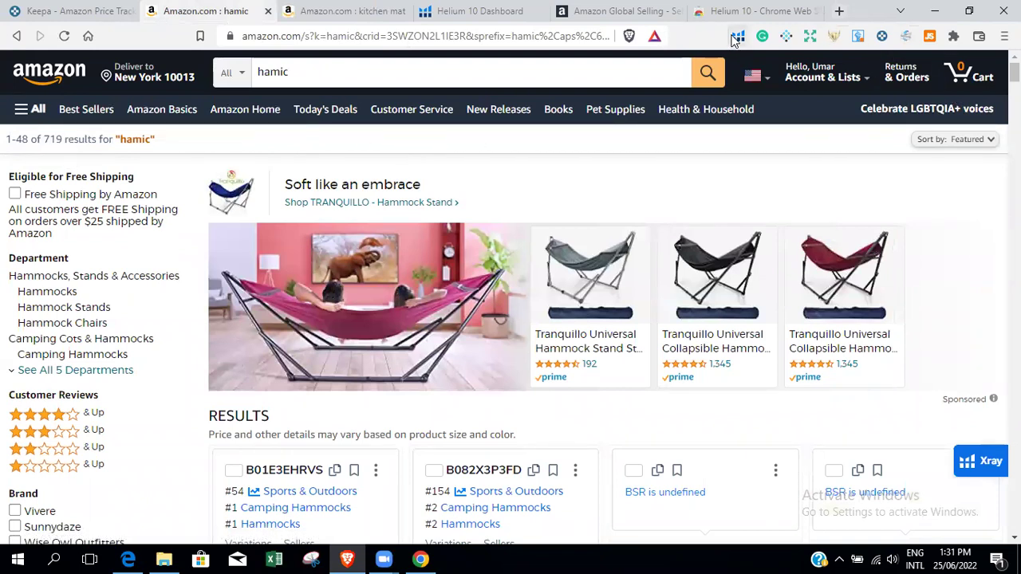
Step: Run Helium 10's Amazon product research (Xray) on the hamic results and close the kitchen mat results
left_click(738, 36)
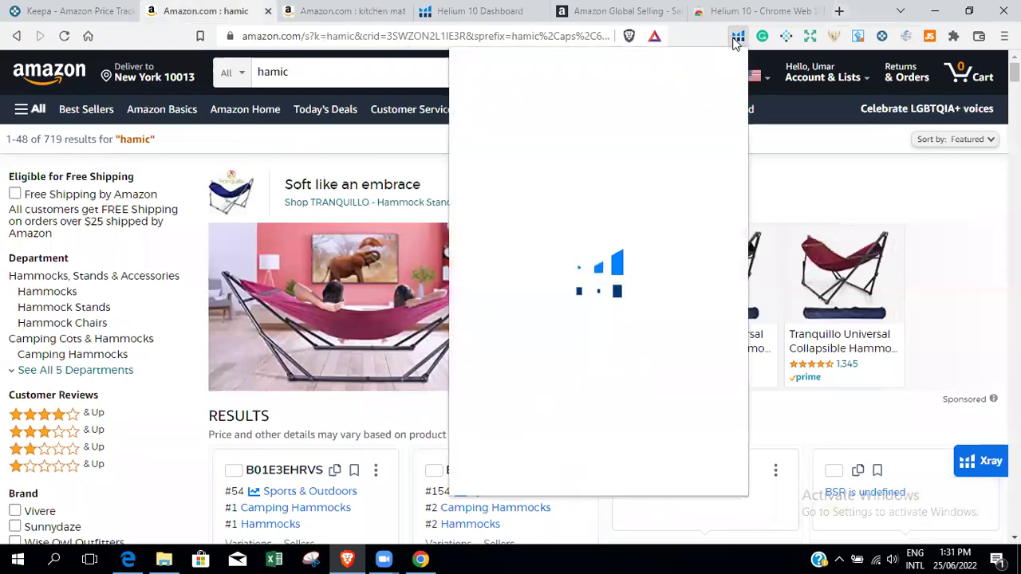
left_click(599, 149)
left_click(316, 8)
left_click(405, 11)
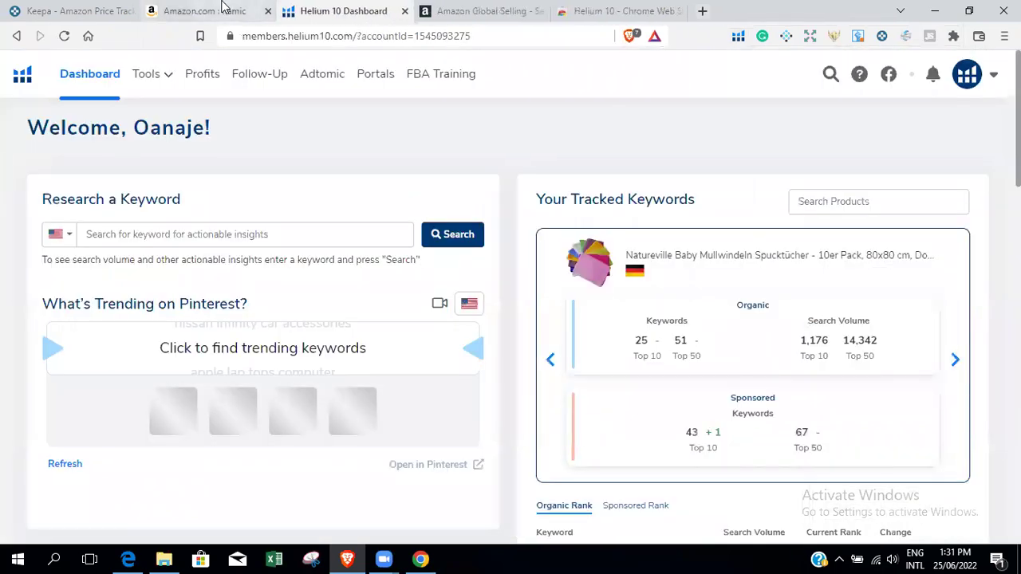
left_click(224, 9)
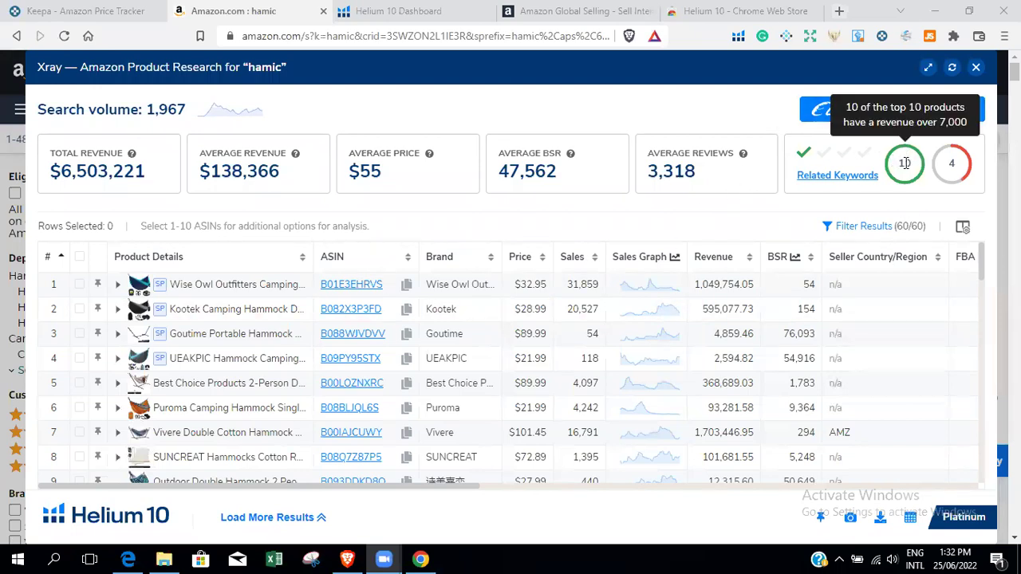
Step: Check the product hunting criteria in 8th class.pdf in Edge, and examine the top-10 revenue indicator, ratings and review counts in the Xray data
mouse_move(905, 164)
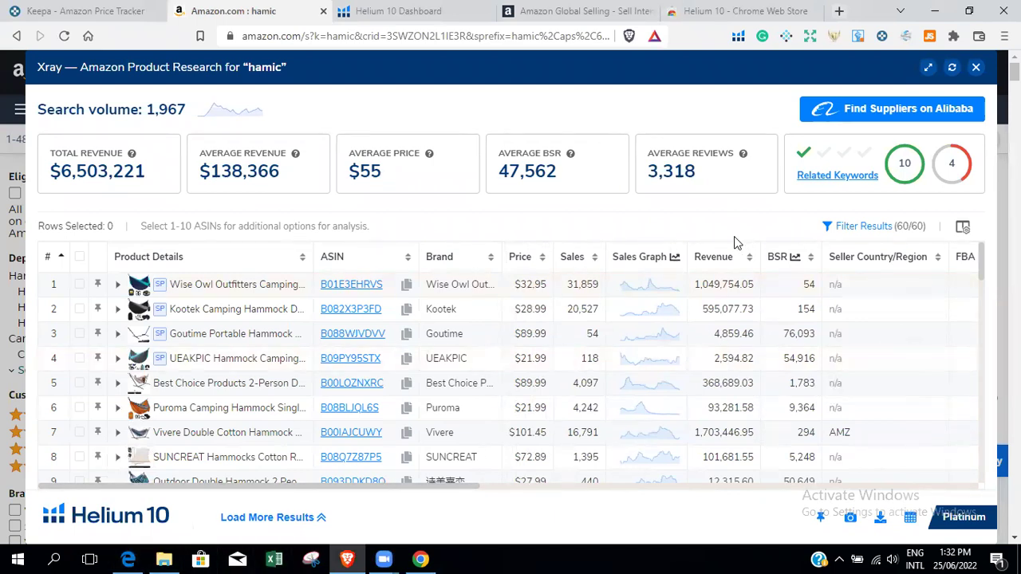
left_click(130, 558)
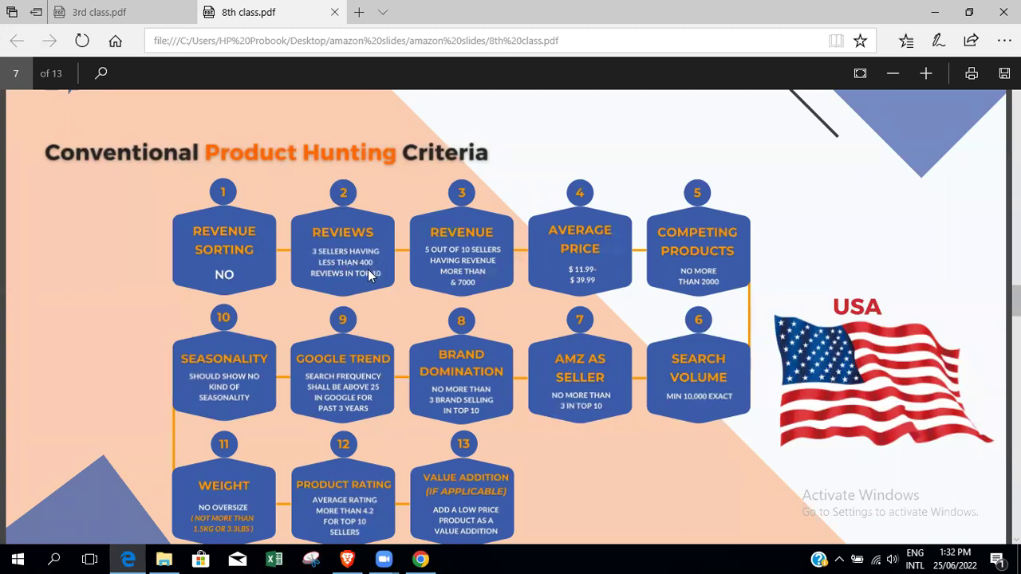
left_click(136, 558)
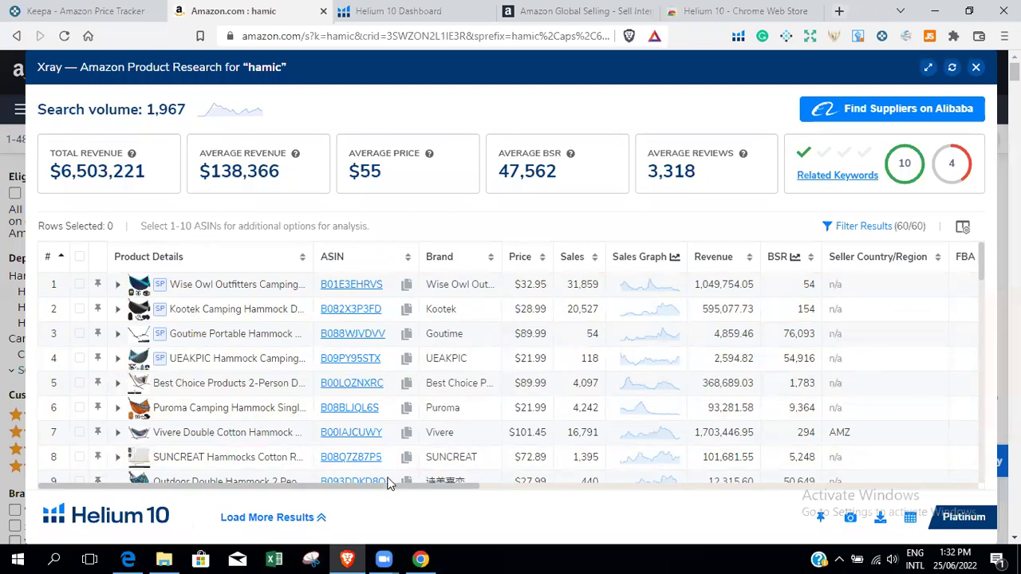
scroll(389, 484, "right", 2)
left_click_drag(389, 484, 517, 479)
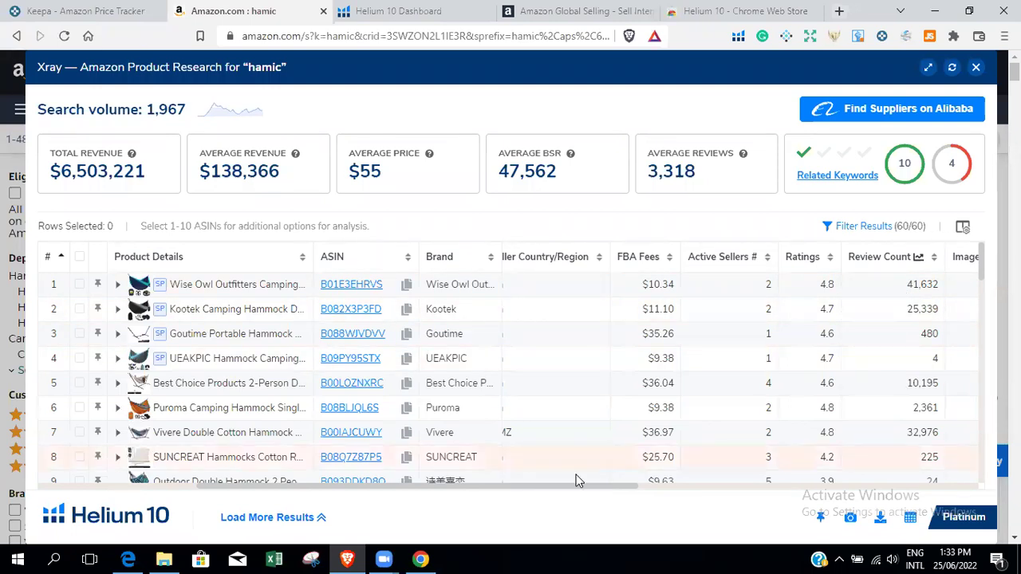
scroll(579, 481, "right", 4)
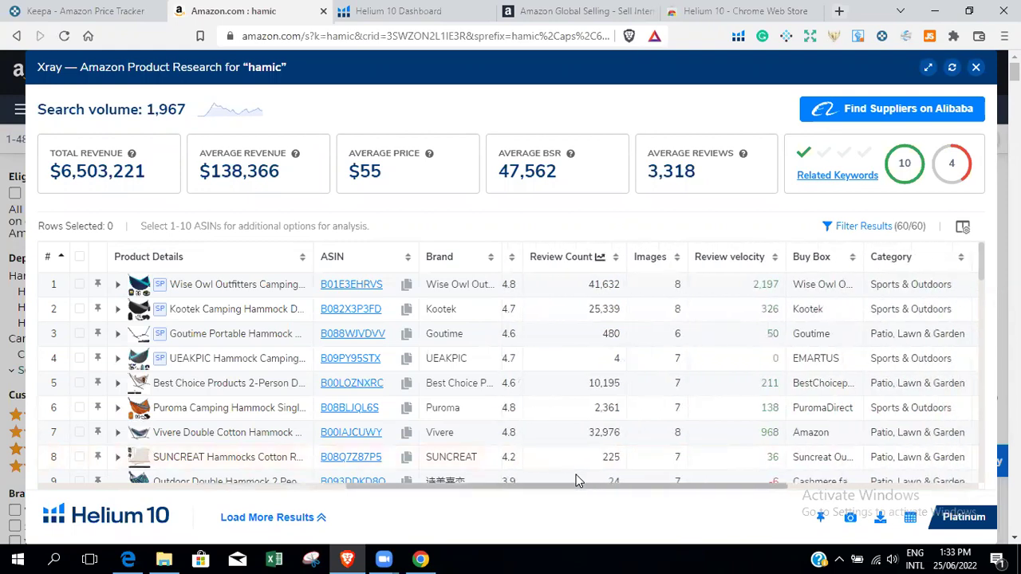
scroll(578, 481, "left", 2)
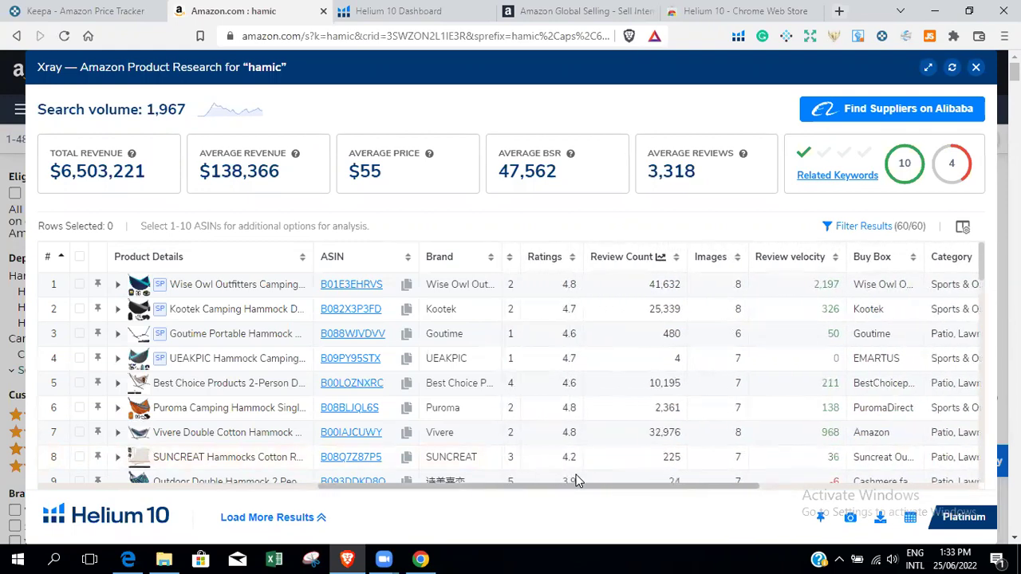
scroll(578, 481, "left", 1)
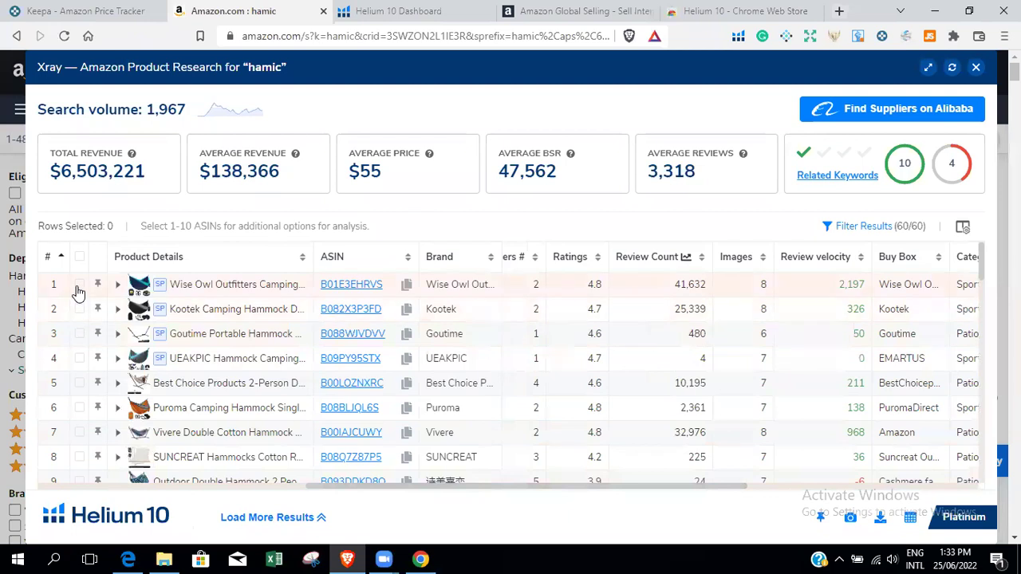
Step: Filter the Xray results to hide sponsored products and look across the remaining hammocks' review and category columns
left_click(856, 229)
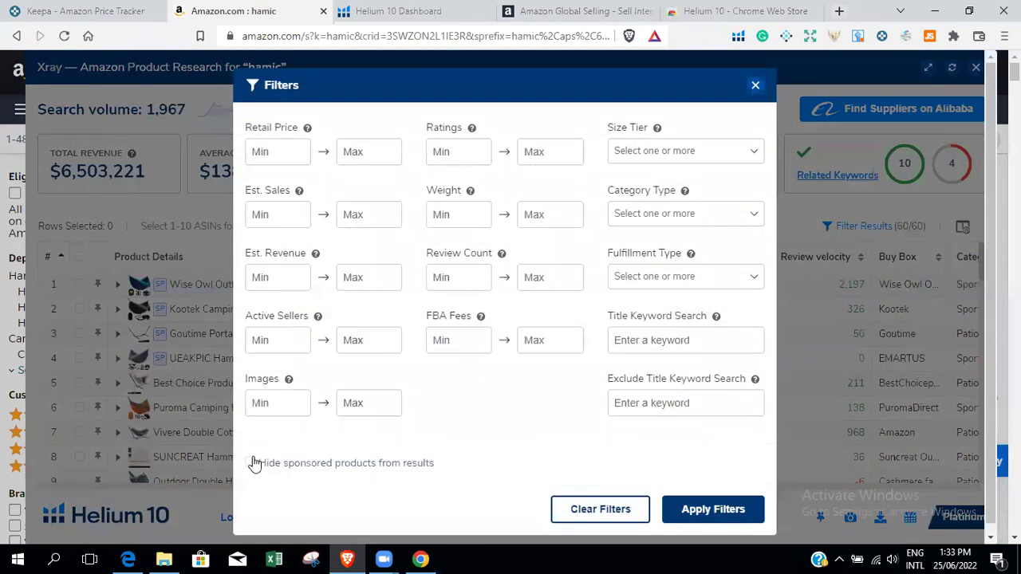
left_click(251, 464)
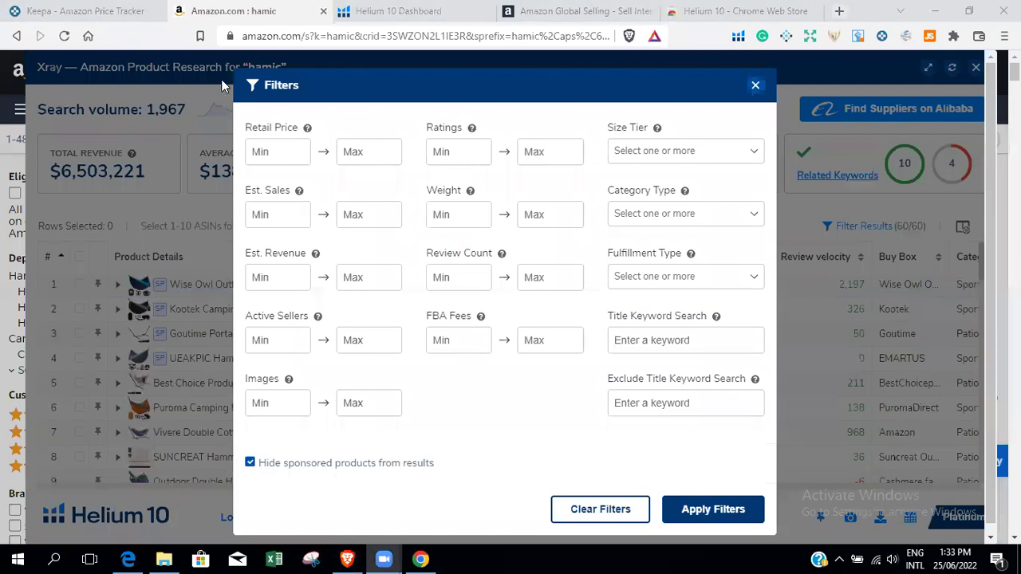
left_click(724, 511)
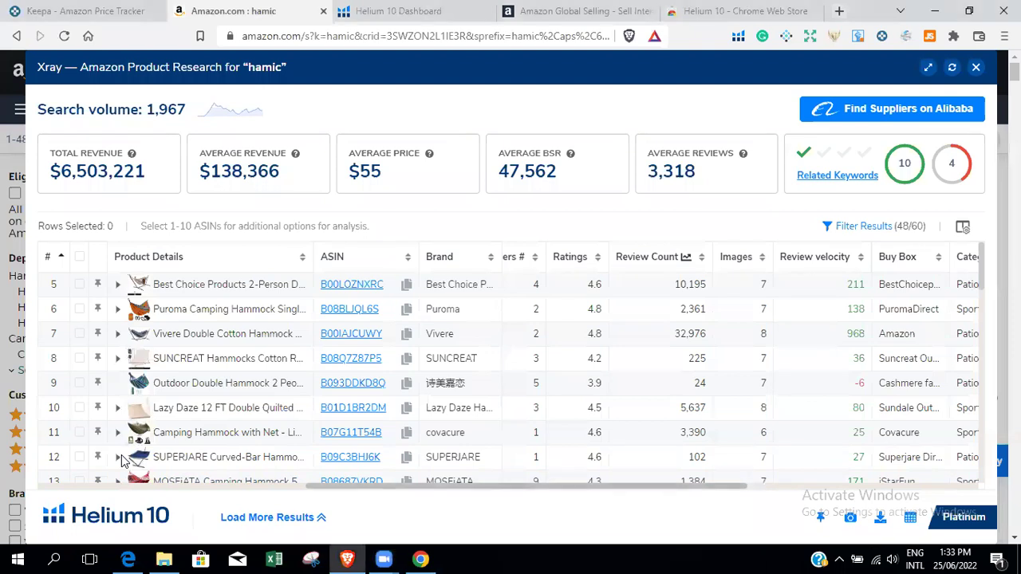
scroll(121, 454, "right", 2)
scroll(121, 454, "right", 3)
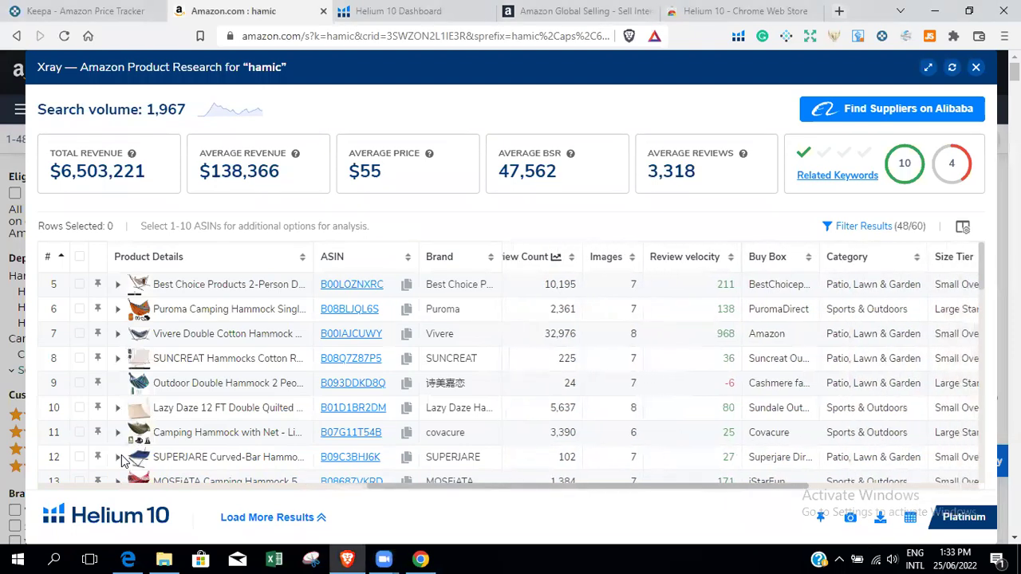
Step: Examine the review counts of the top hammocks in the Xray table, along with review velocity, buy box and fulfillment
scroll(121, 455, "right", 2)
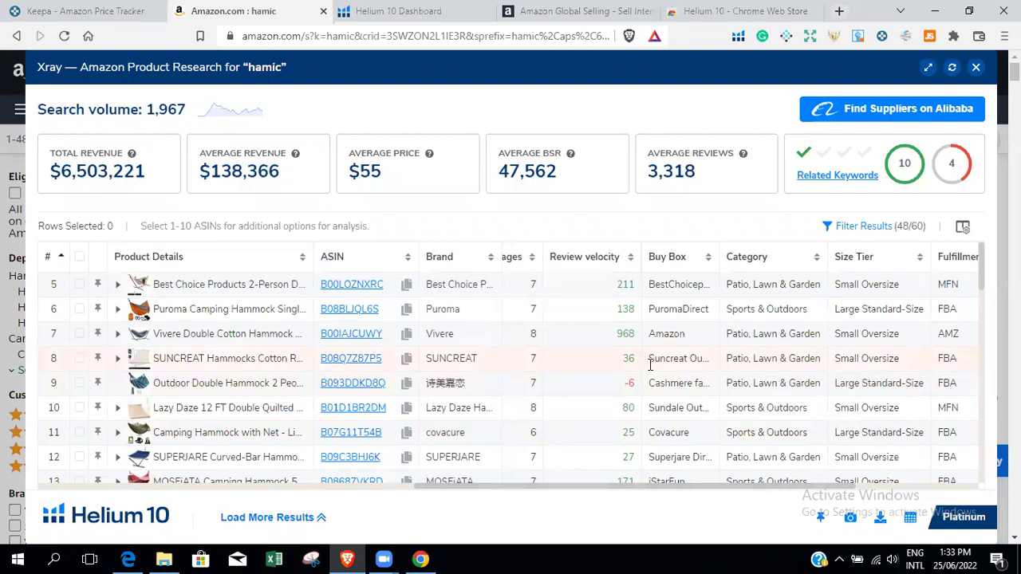
left_click_drag(742, 483, 655, 483)
scroll(655, 477, "right", 1)
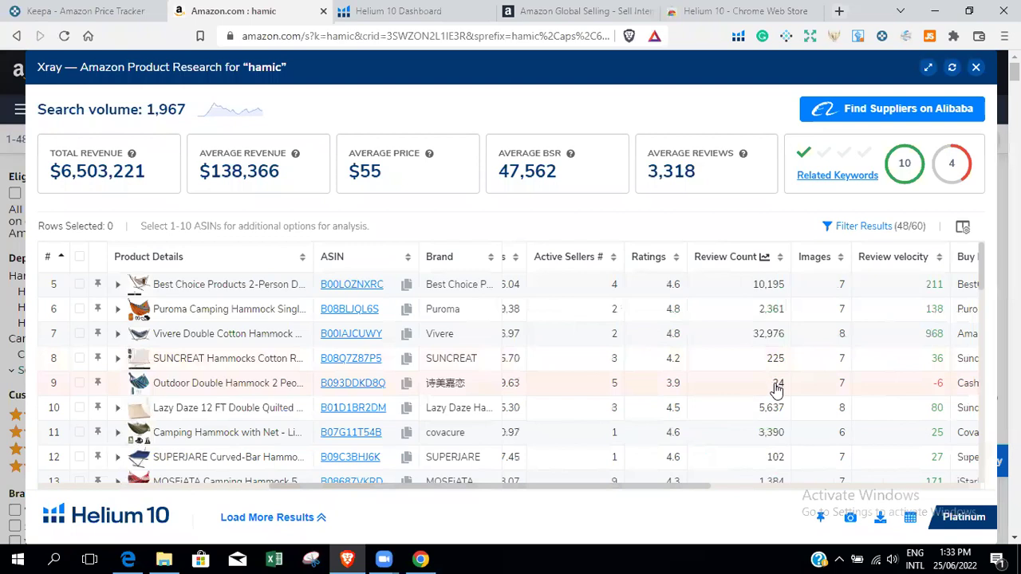
scroll(777, 389, "down", 2)
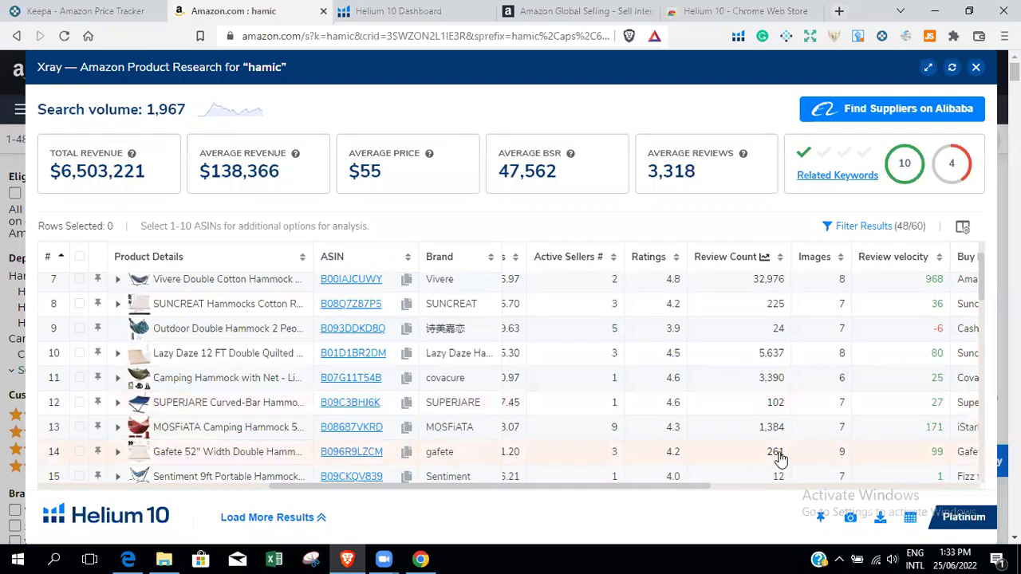
mouse_move(962, 169)
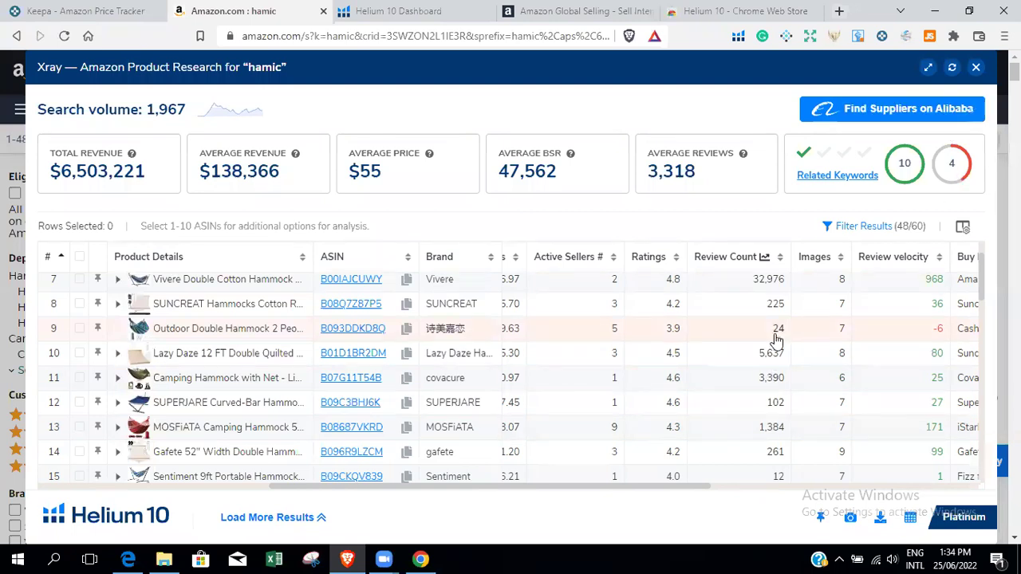
scroll(777, 341, "up", 1)
scroll(776, 341, "up", 1)
scroll(776, 341, "down", 3)
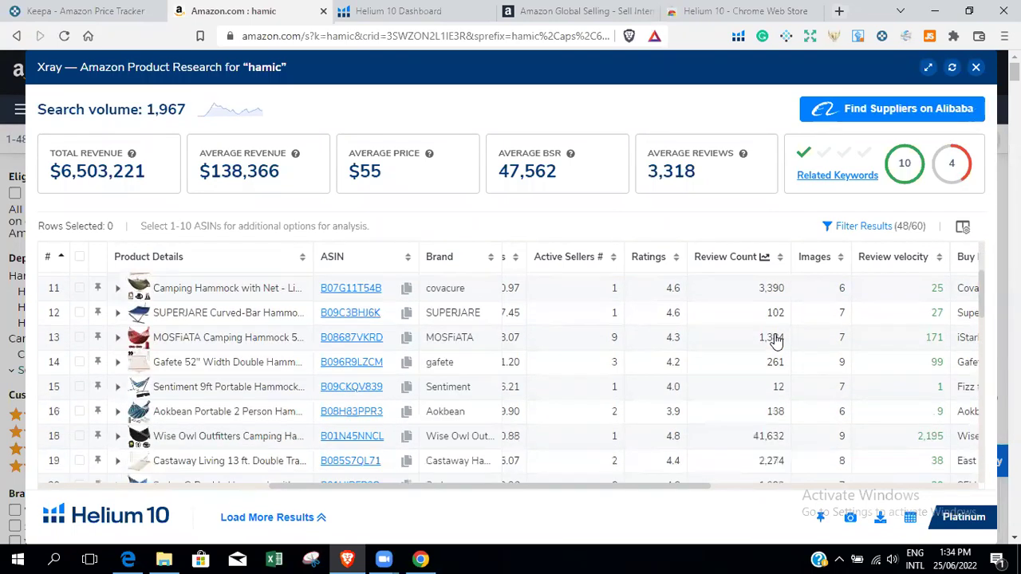
scroll(776, 341, "up", 3)
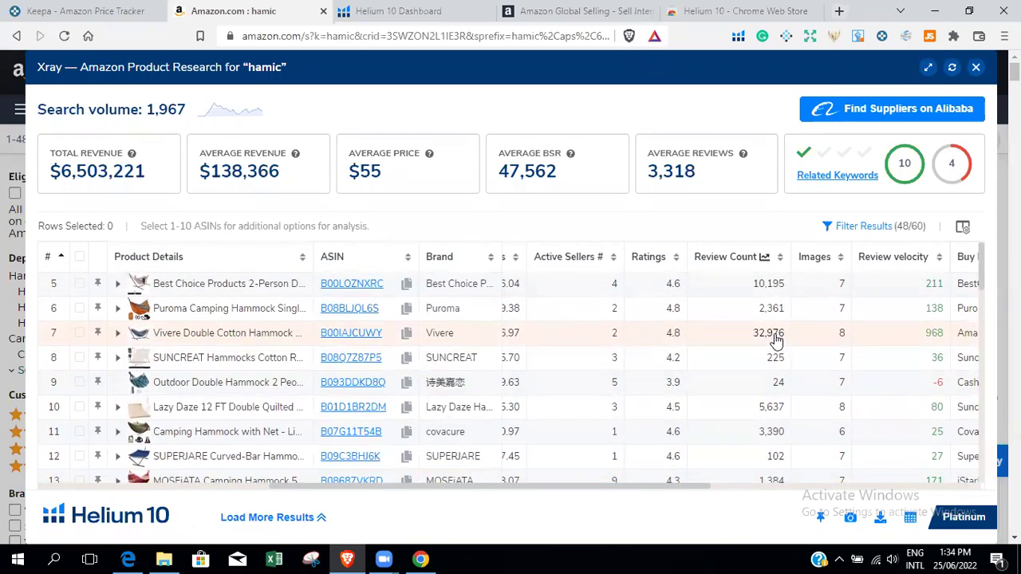
scroll(776, 340, "down", 1)
scroll(775, 333, "up", 1)
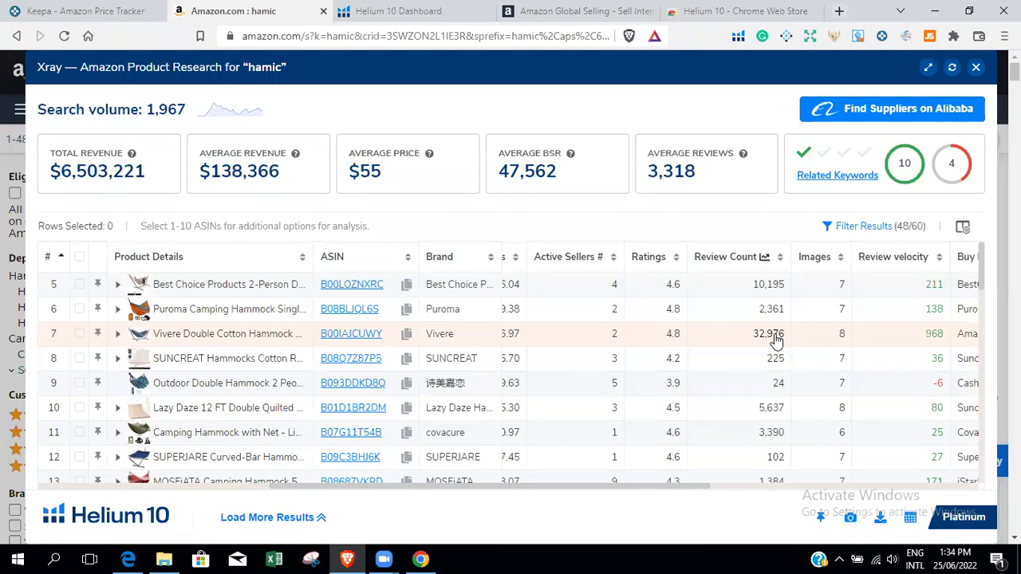
Step: Check the revenue criterion in 8th class.pdf in Edge and examine the hammocks' Revenue column in the Xray table in Brave
left_click(127, 559)
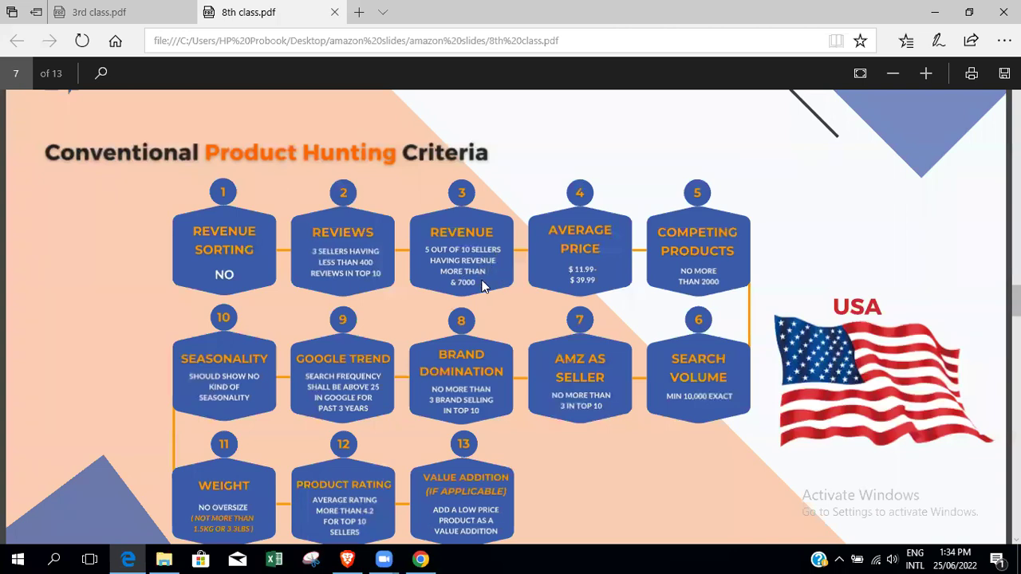
left_click(421, 559)
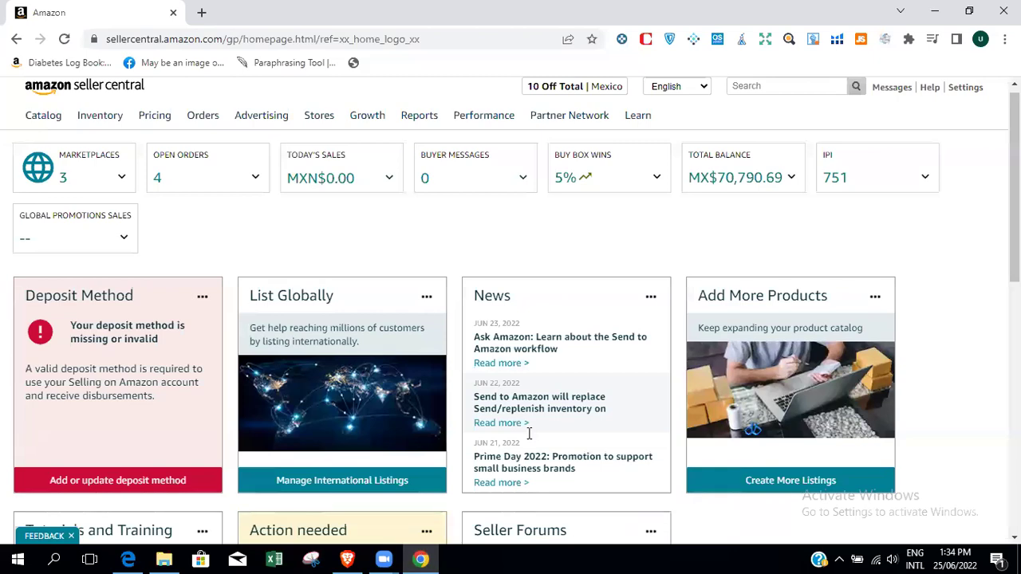
left_click(421, 559)
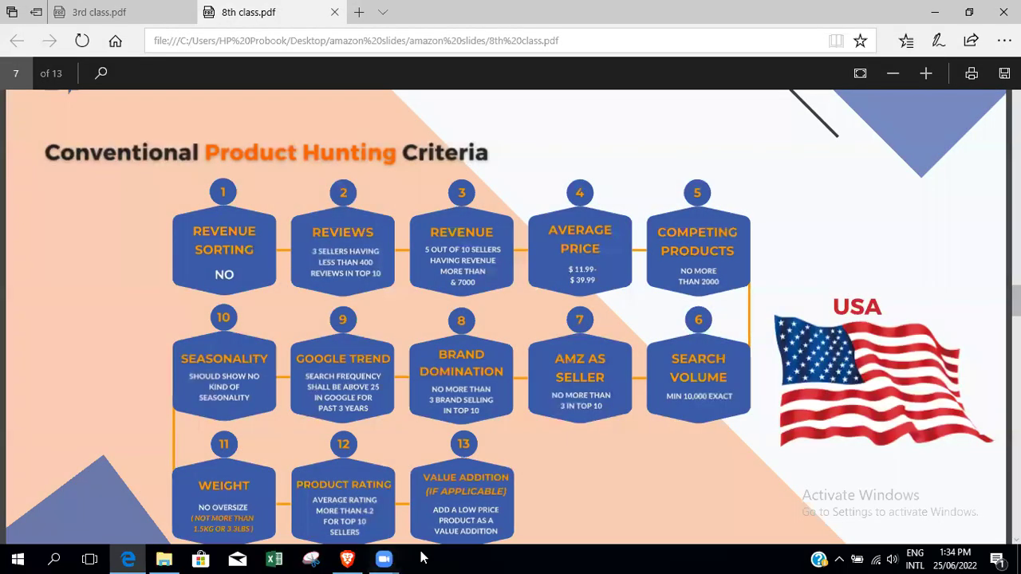
left_click(348, 559)
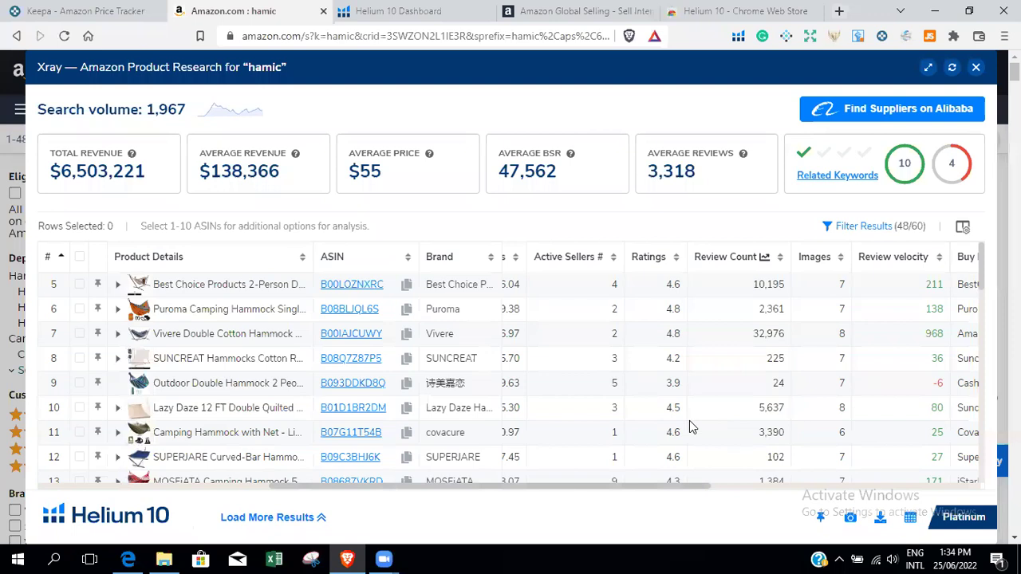
scroll(697, 485, "left", 5)
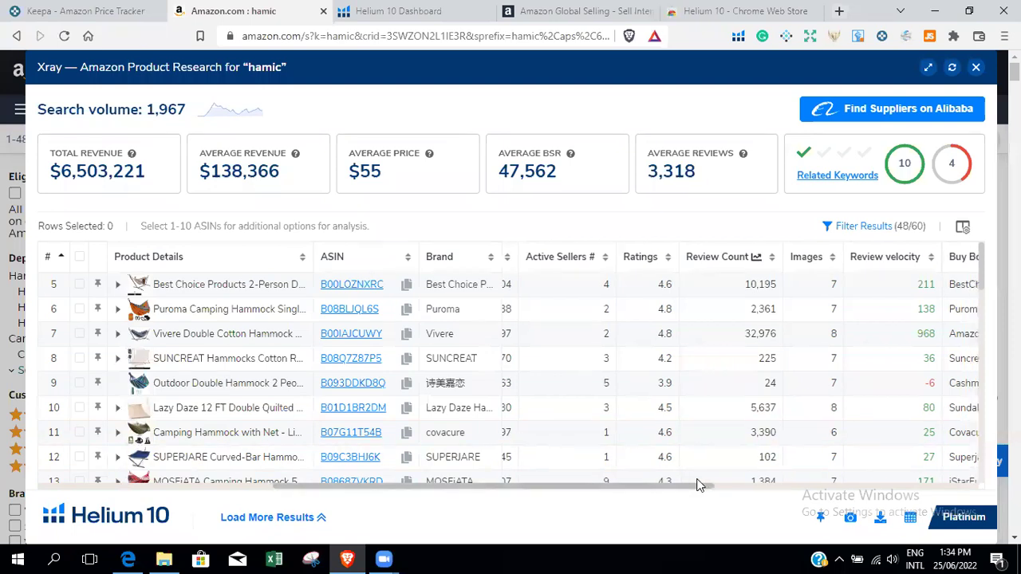
scroll(697, 484, "left", 5)
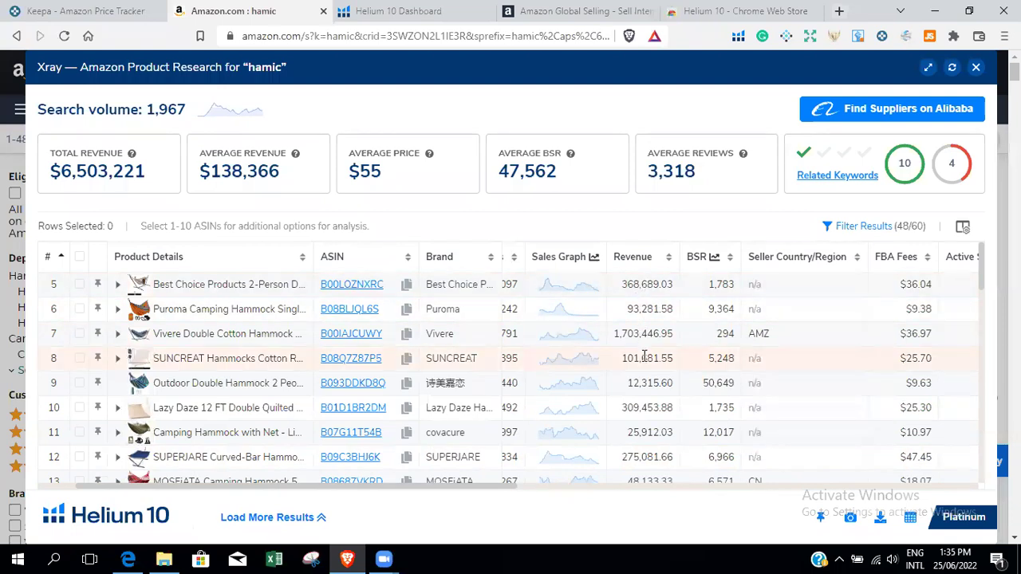
scroll(645, 357, "down", 1)
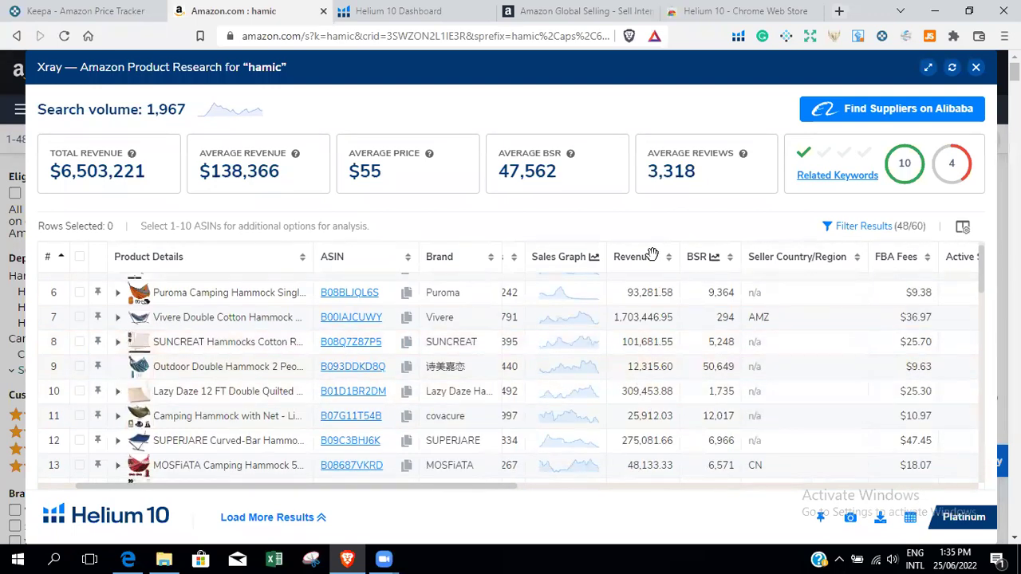
scroll(706, 401, "down", 2)
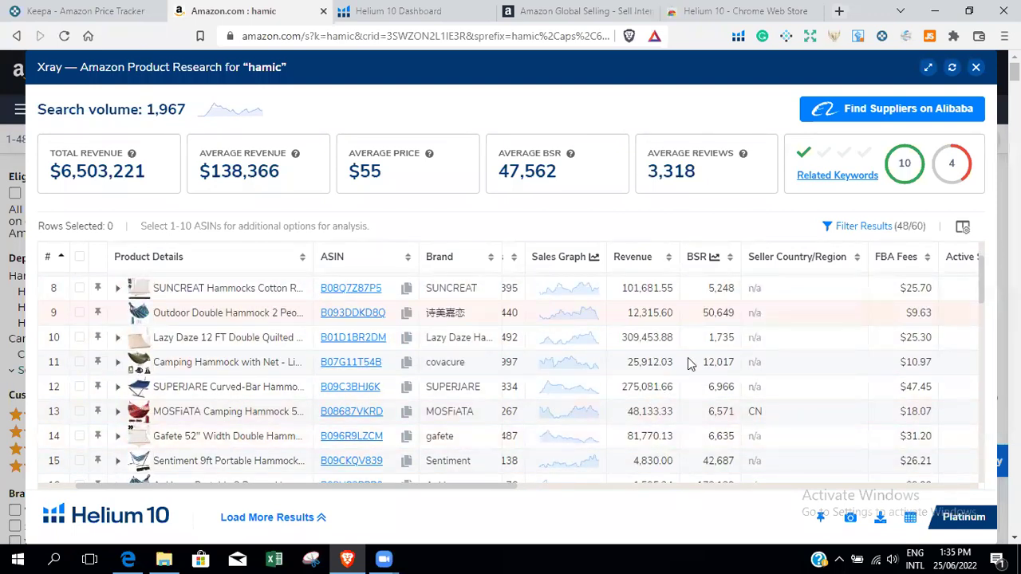
mouse_move(906, 162)
Step: Consult the average price criterion in the Edge PDF and examine the top hammocks' prices in the Xray table
left_click(128, 559)
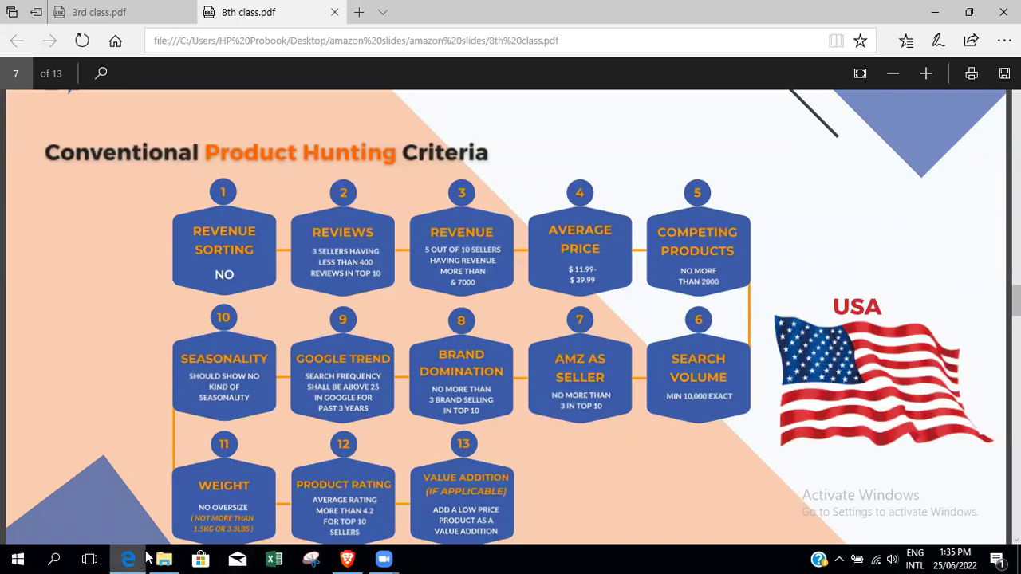
left_click(346, 557)
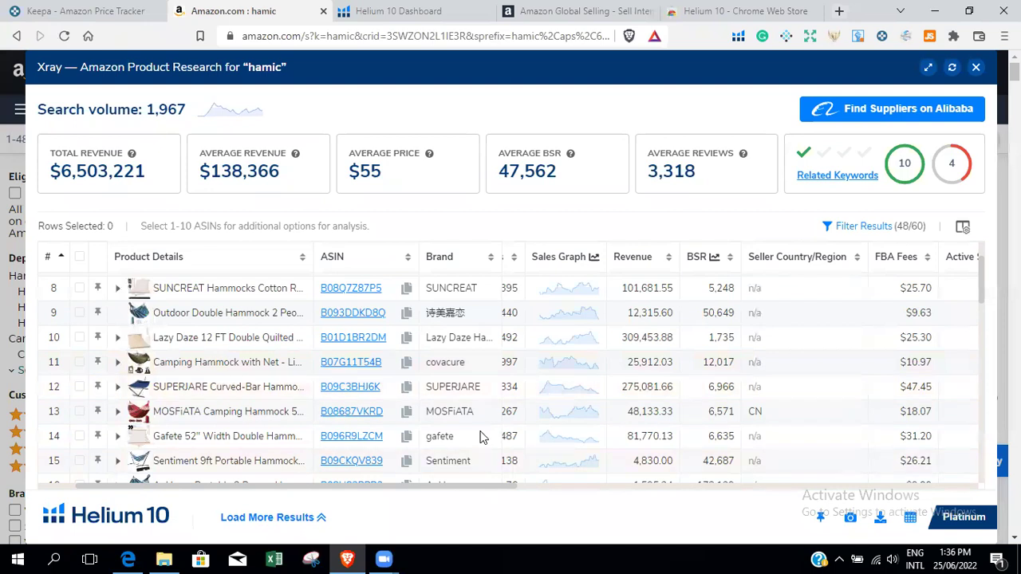
scroll(287, 485, "left", 2)
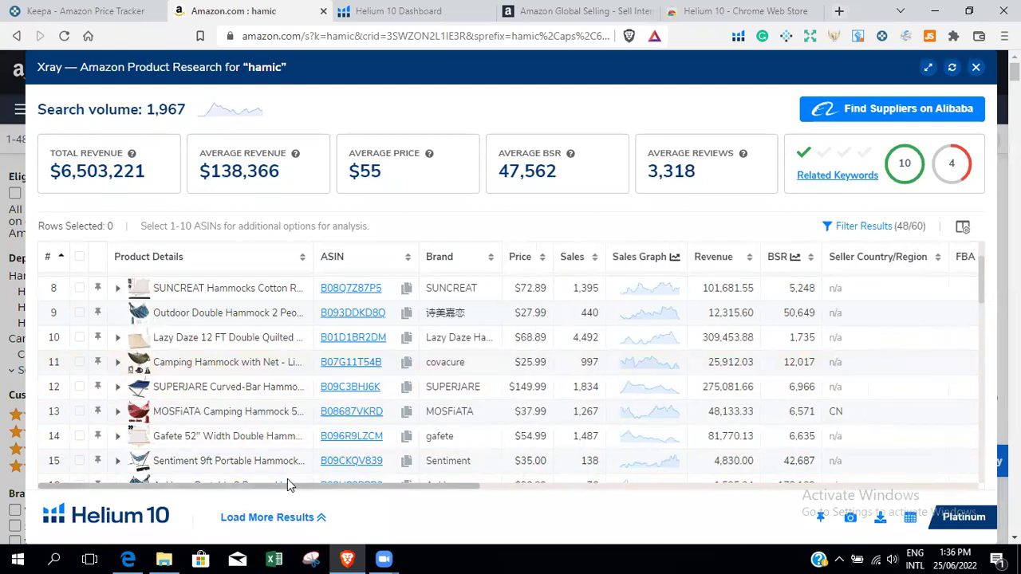
mouse_move(287, 485)
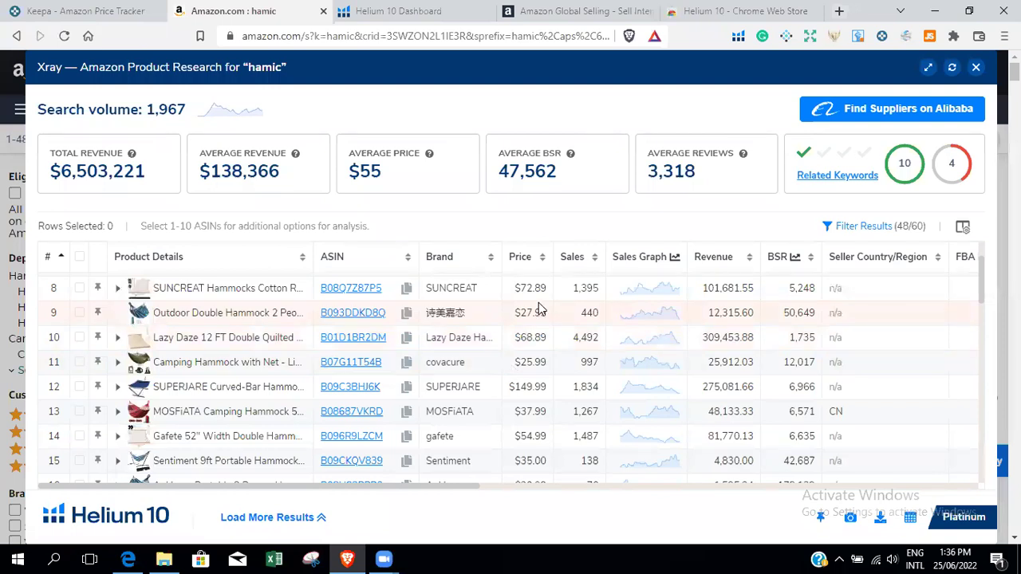
scroll(539, 308, "up", 1)
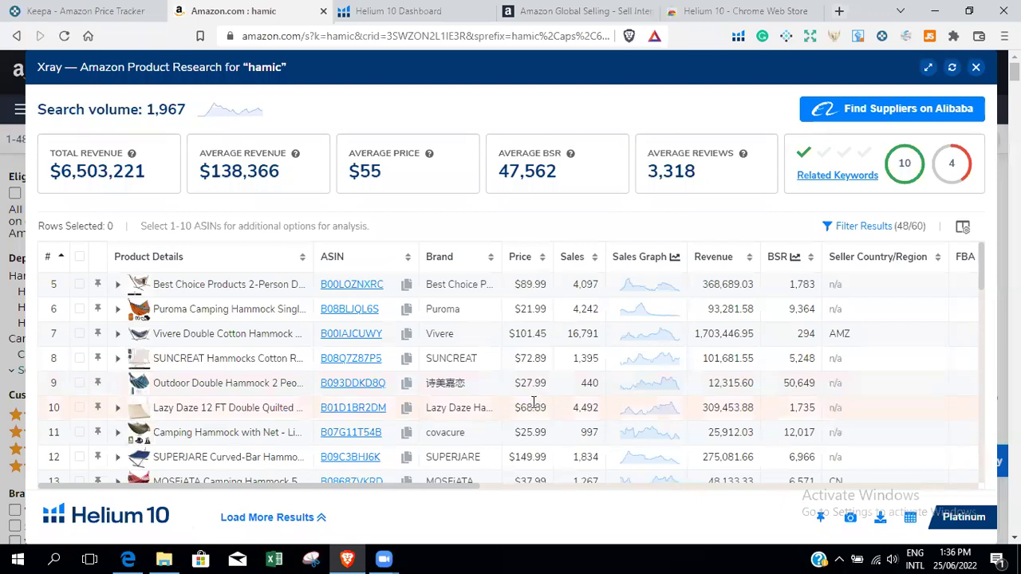
scroll(538, 456, "down", 1)
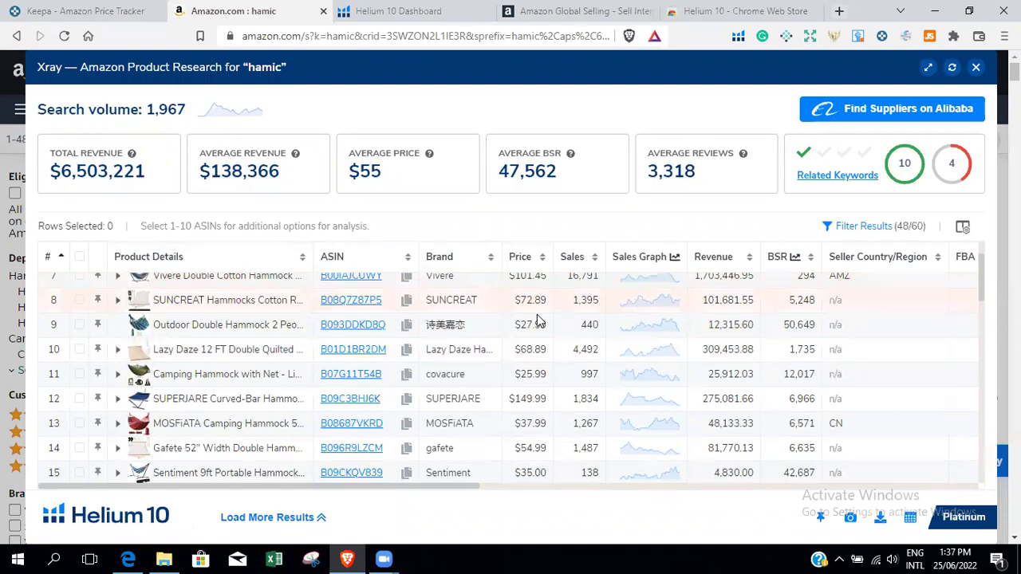
scroll(539, 344, "up", 1)
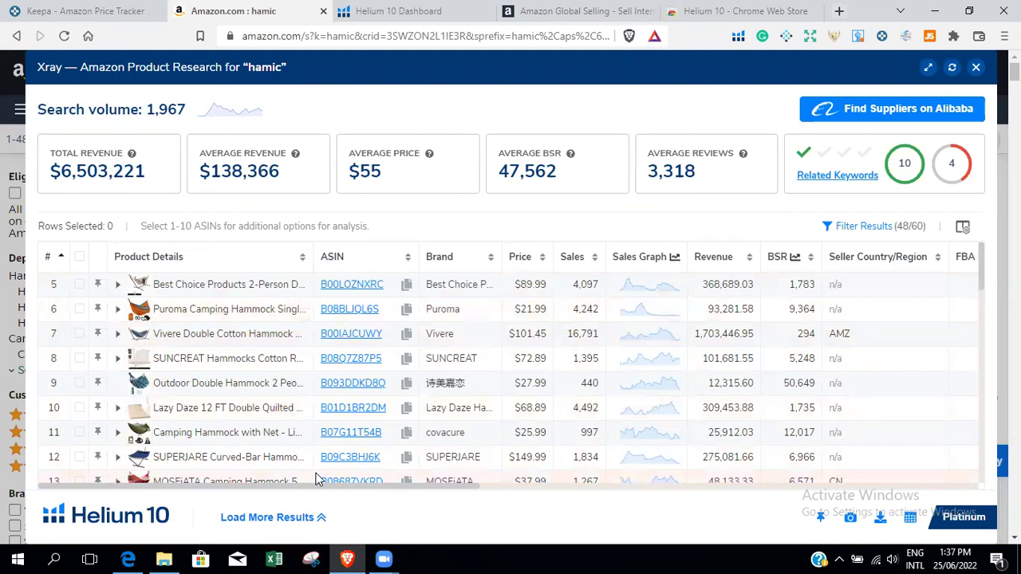
Step: Review the competing products criterion in the PDF, close the Xray results and highlight Amazon's total result count for hamic
left_click(128, 559)
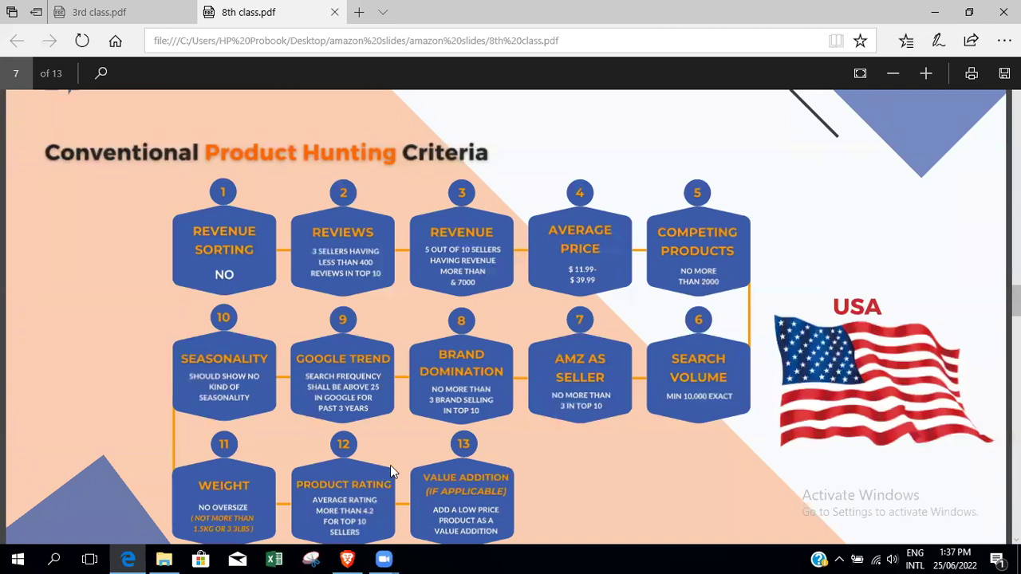
left_click(348, 558)
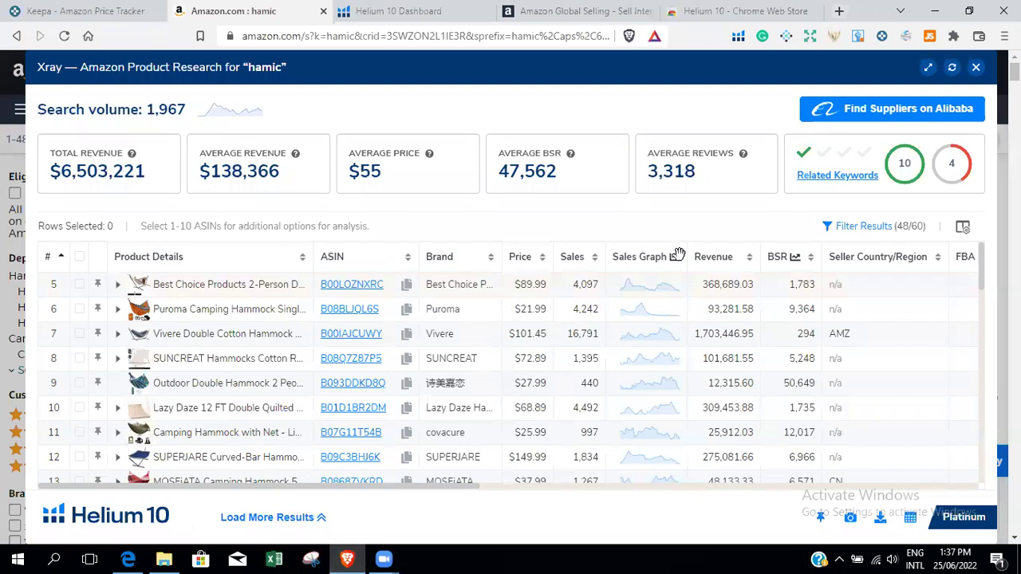
left_click(977, 68)
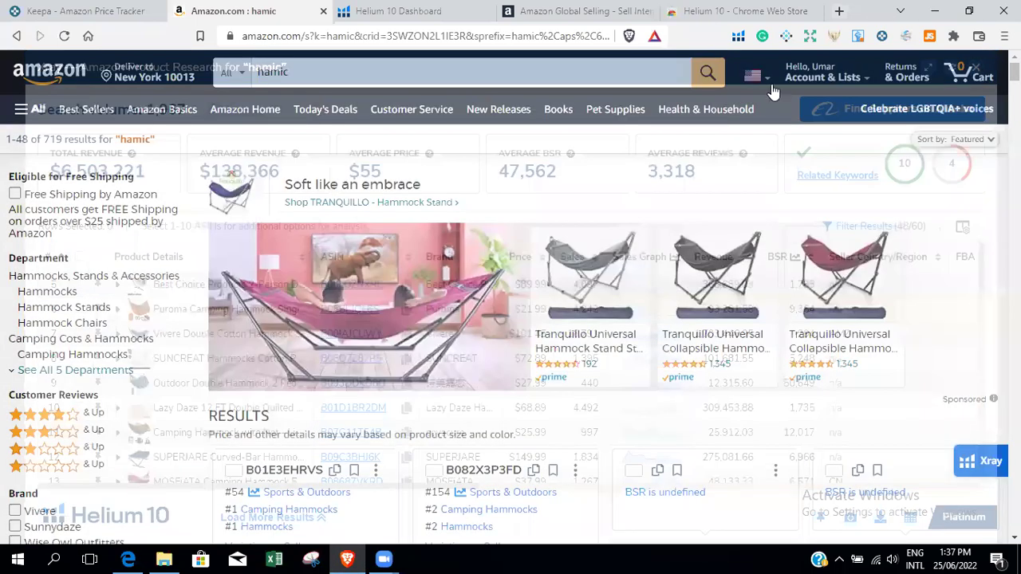
left_click_drag(44, 138, 65, 140)
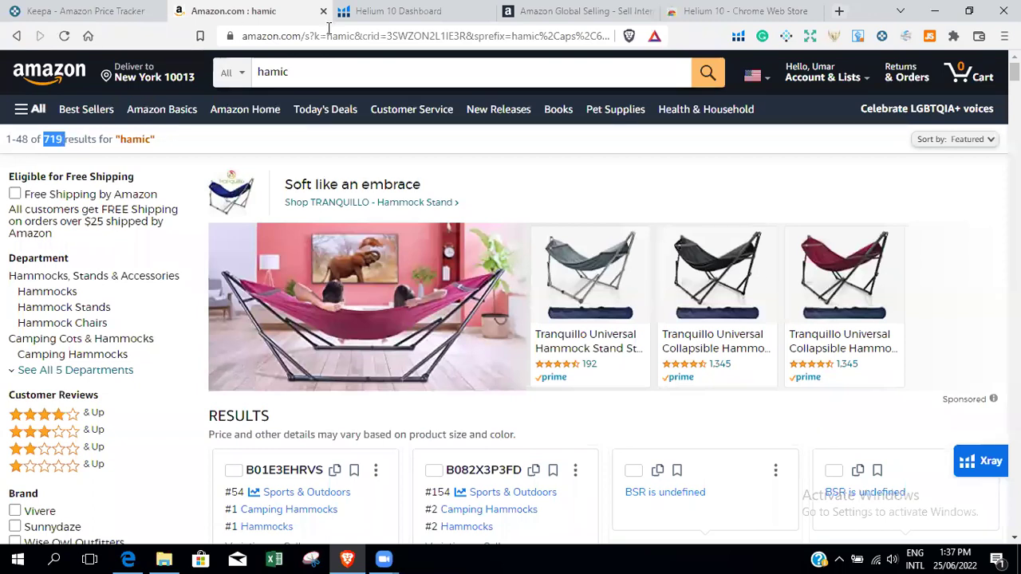
Step: Replace the Amazon search term with "kitchen paper holder" and run the search
left_click(337, 69)
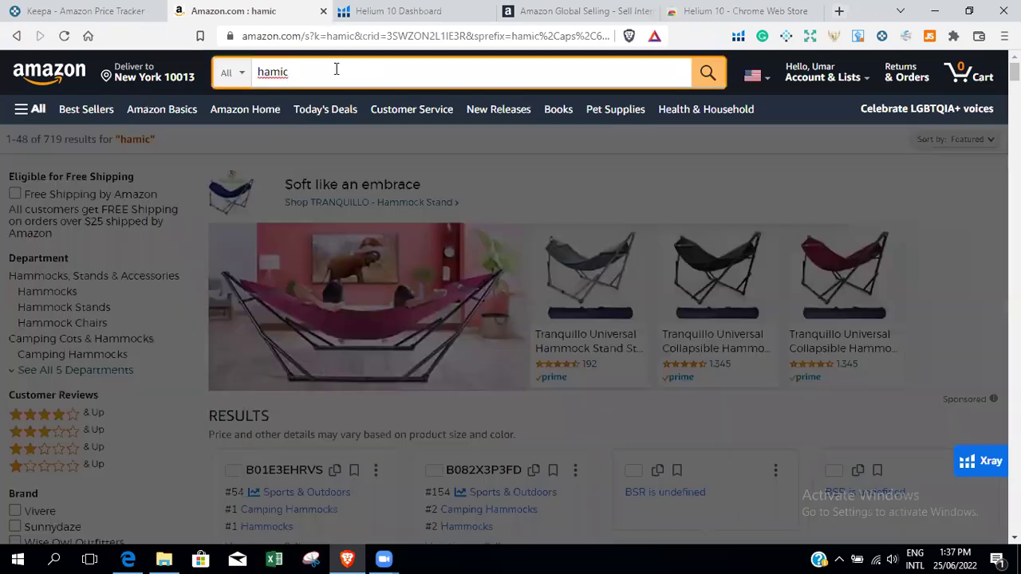
key("BackSpace")
key("BackSpace")
key("BackSpace")
key("BackSpace")
key("BackSpace")
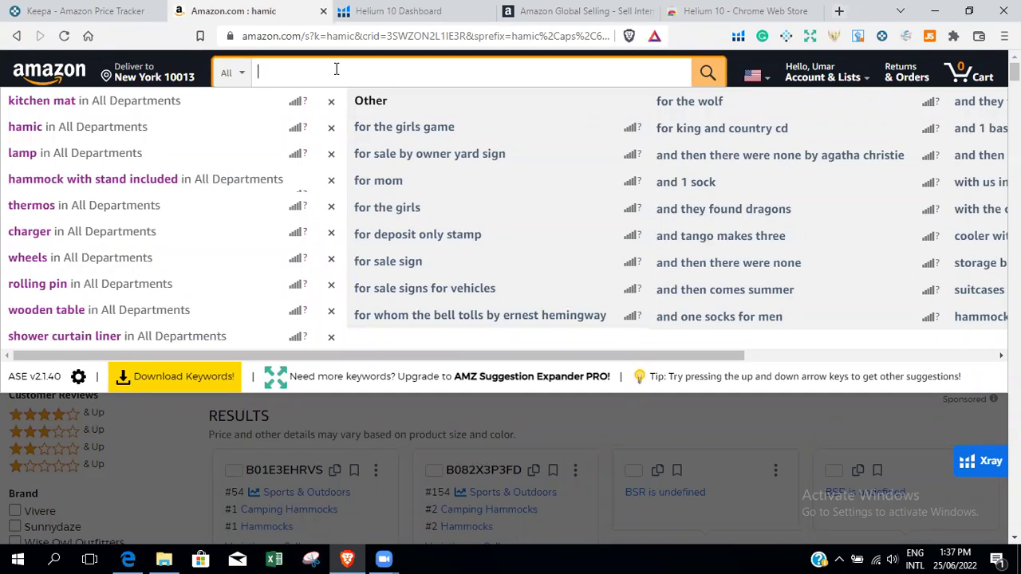
type("kitc")
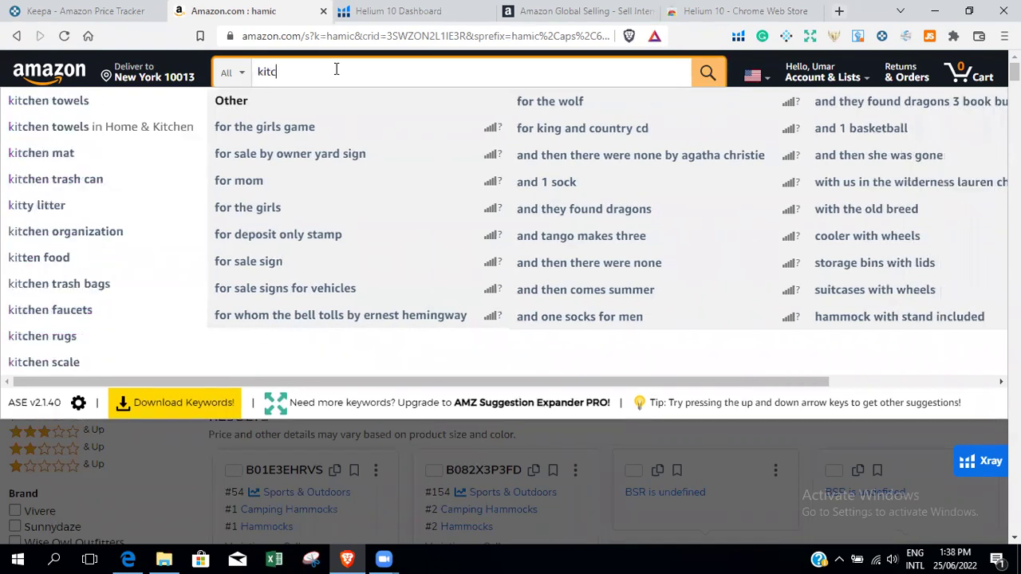
type("hen paper")
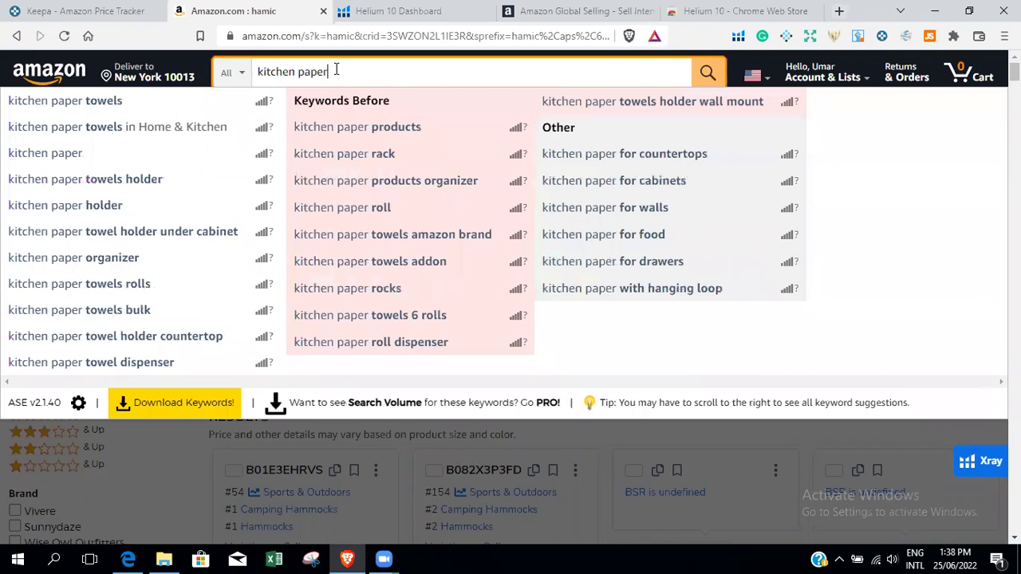
type(" holder")
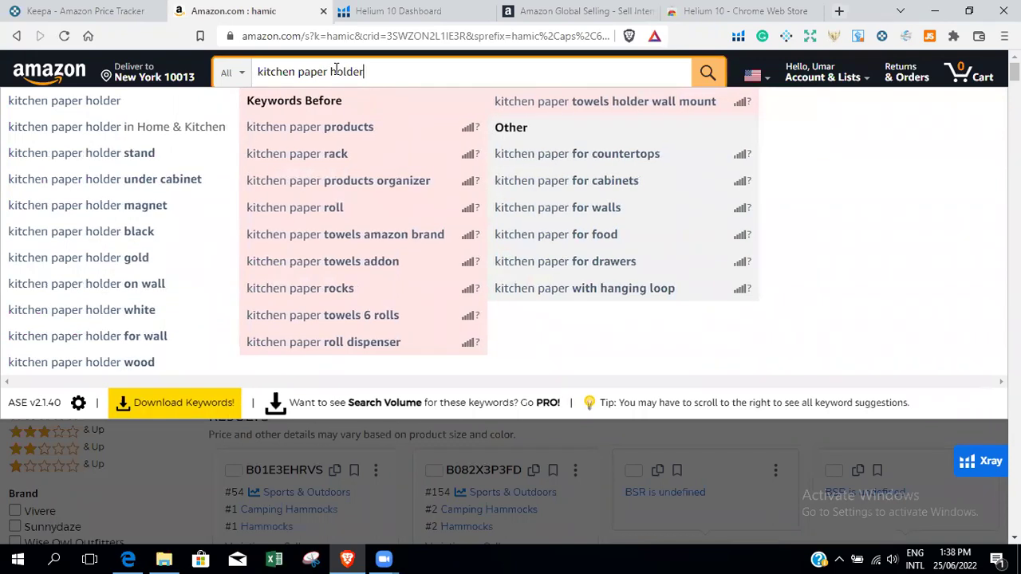
key("Return")
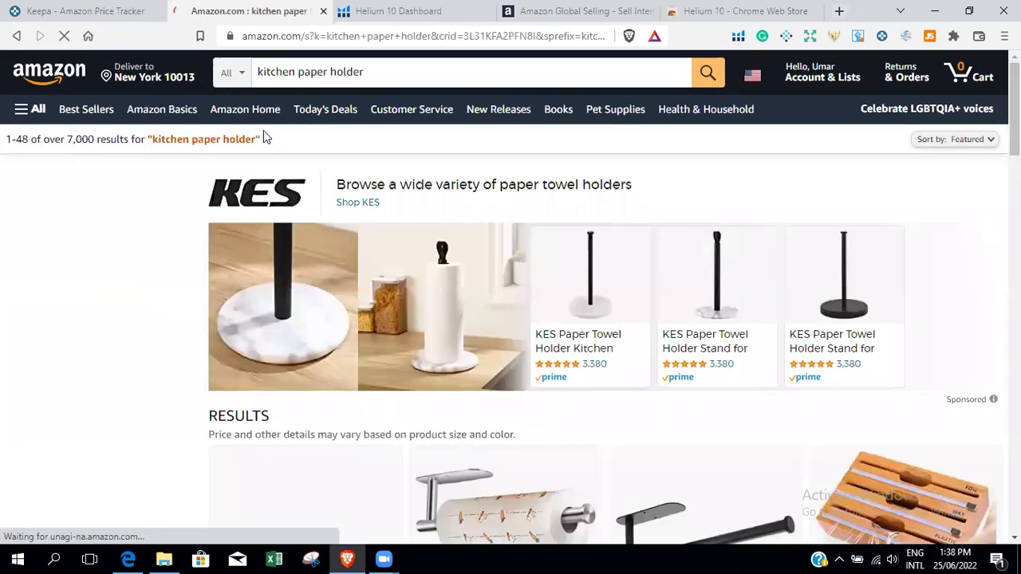
Step: Highlight the total result count for kitchen paper holder and compare it with the competing products criterion in 8th class.pdf in Edge
double_click(88, 141)
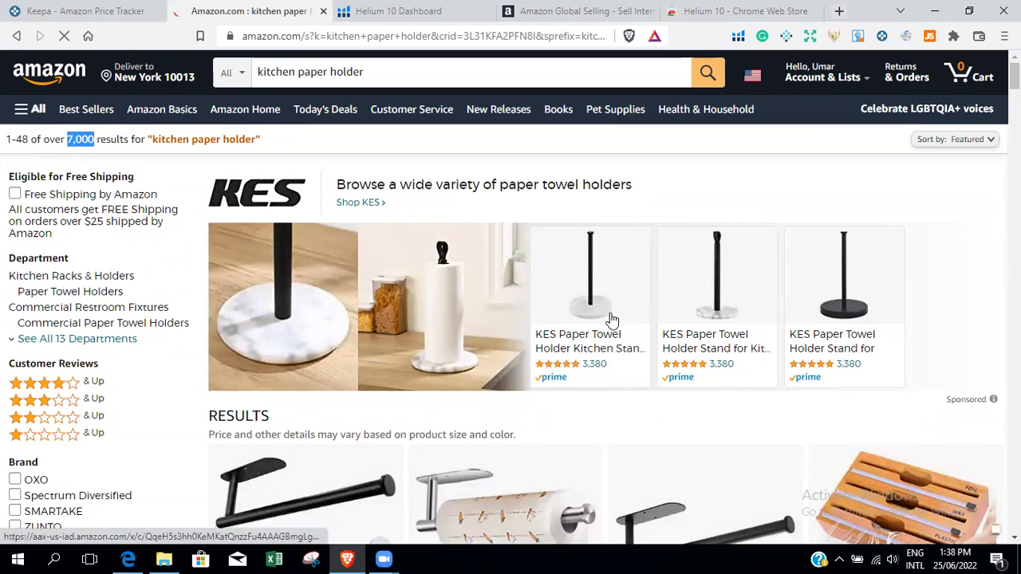
scroll(612, 320, "down", 2)
scroll(702, 404, "down", 3)
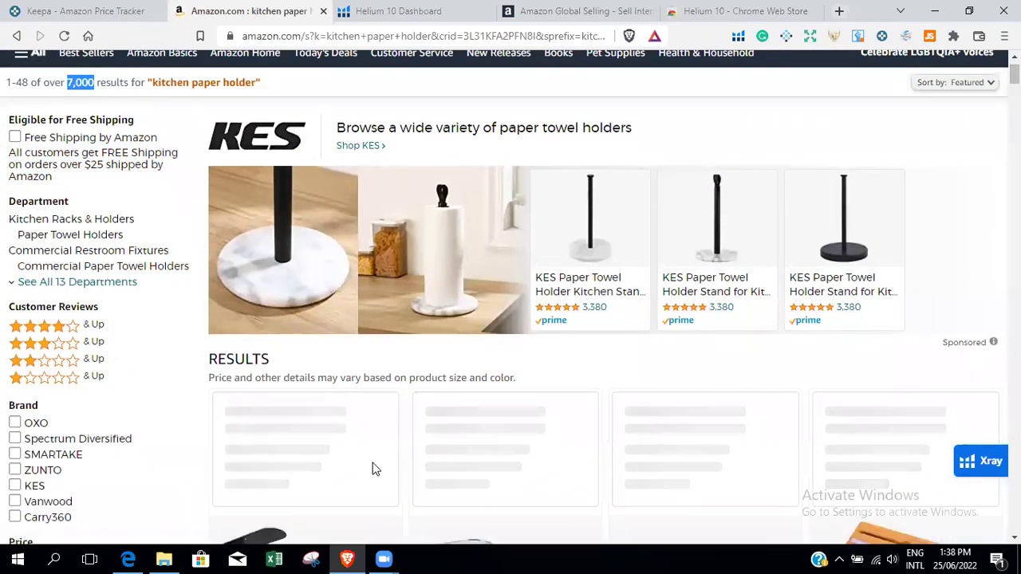
left_click(128, 560)
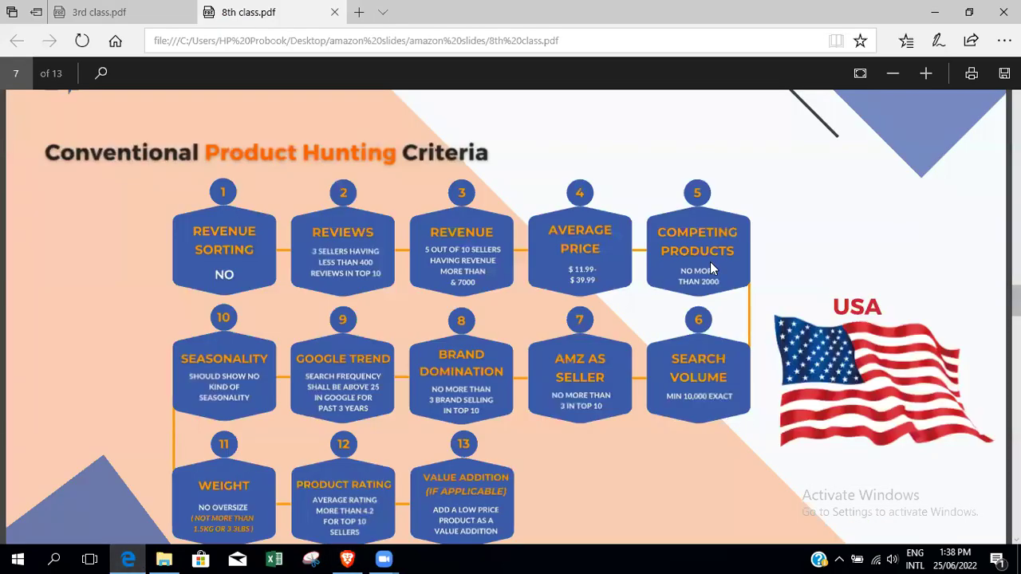
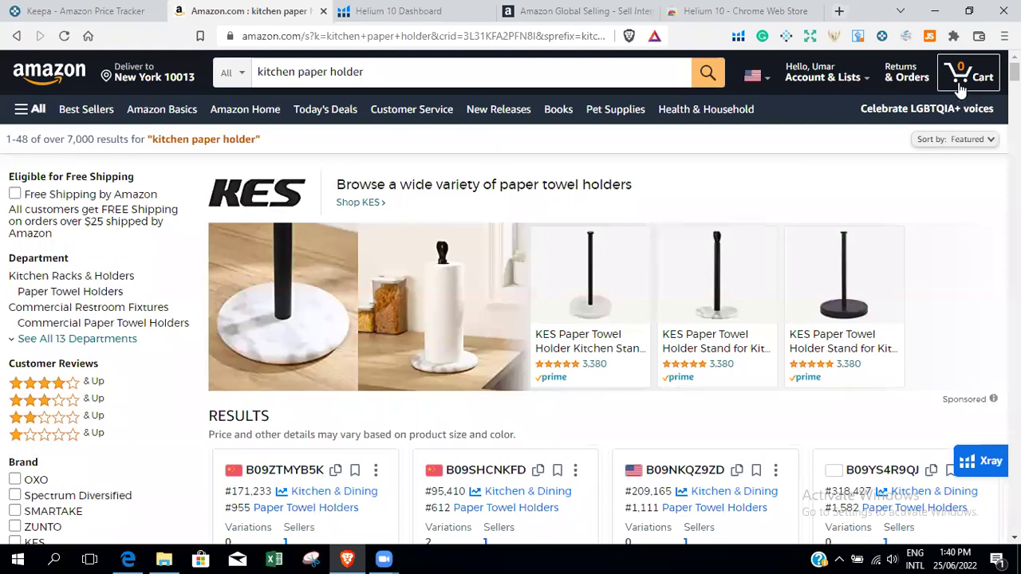
Step: Run Helium 10's Xray product research on the Amazon results for kitchen paper holder
scroll(511, 319, "down", 2)
scroll(510, 319, "up", 2)
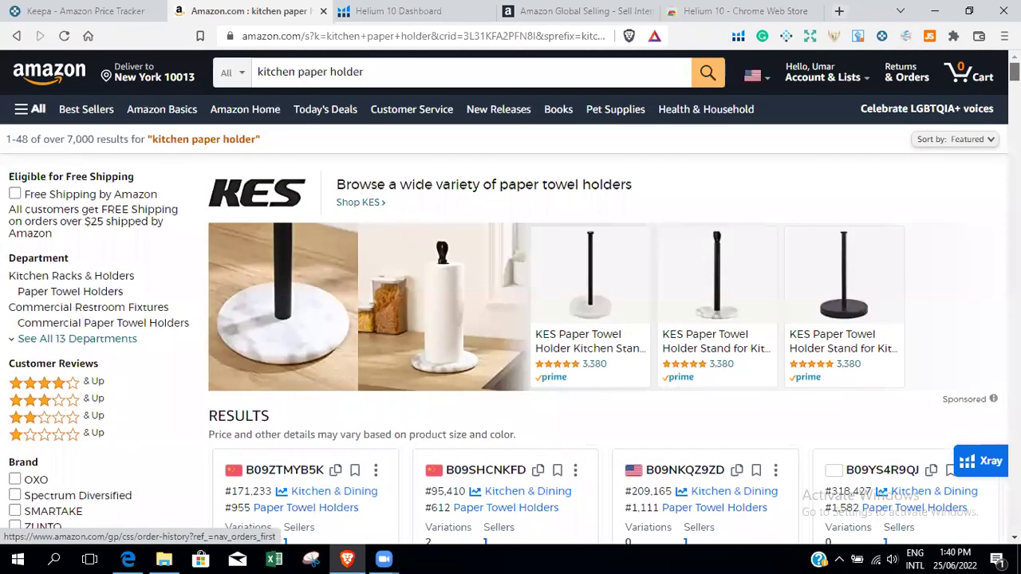
left_click(736, 40)
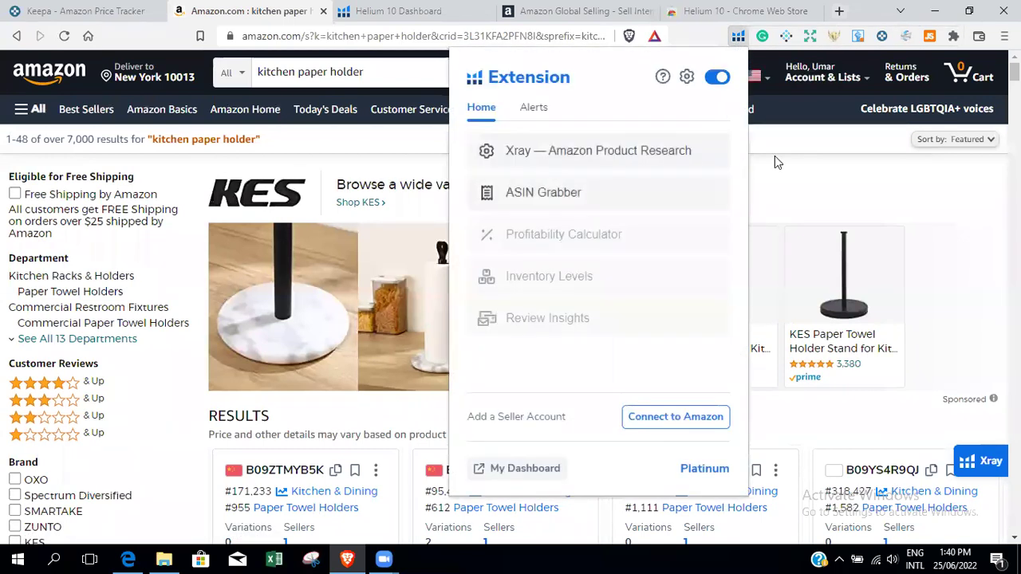
left_click(612, 159)
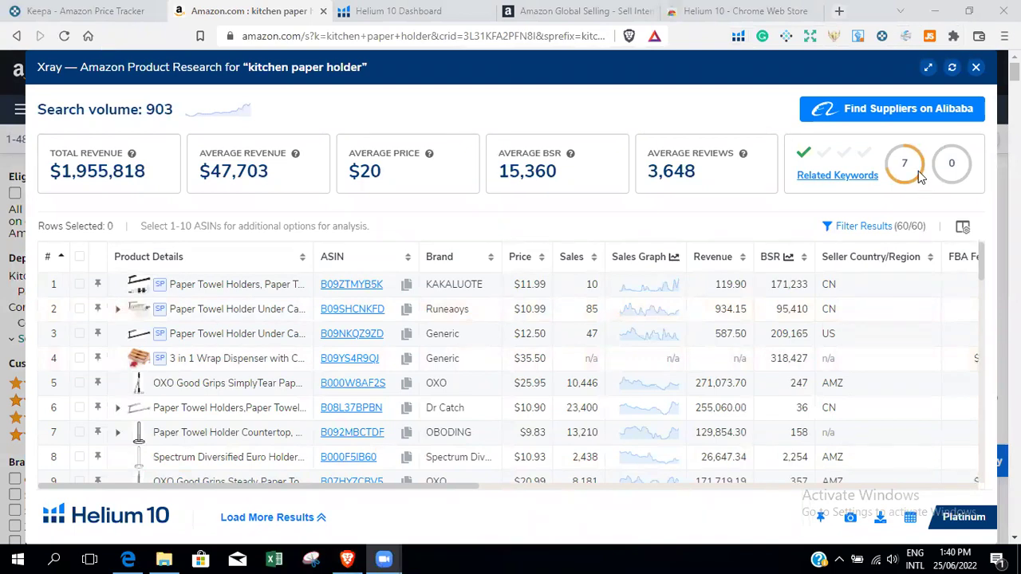
mouse_move(960, 173)
mouse_move(128, 559)
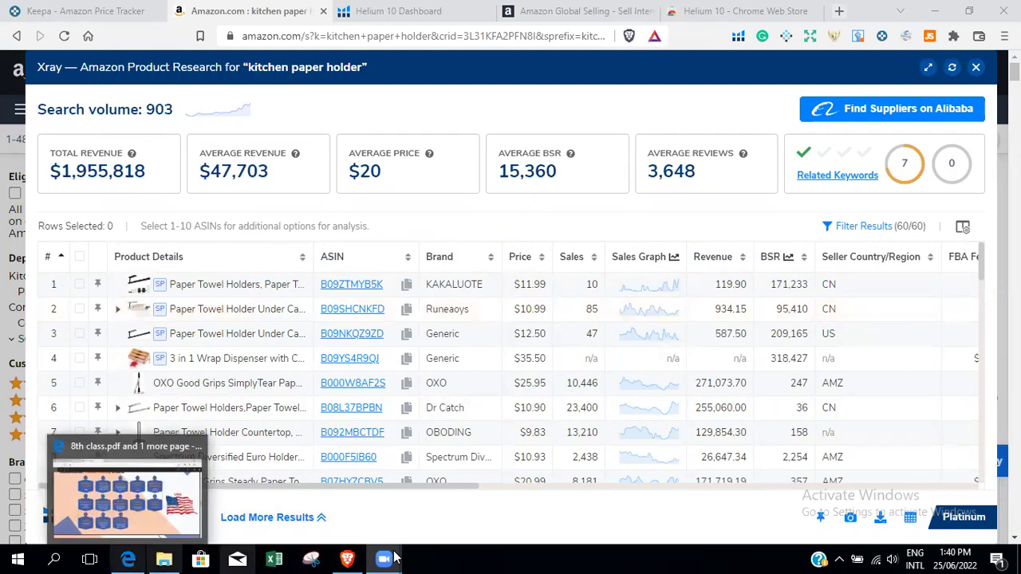
Step: Filter the Xray results to hide sponsored products
left_click(861, 227)
left_click(272, 466)
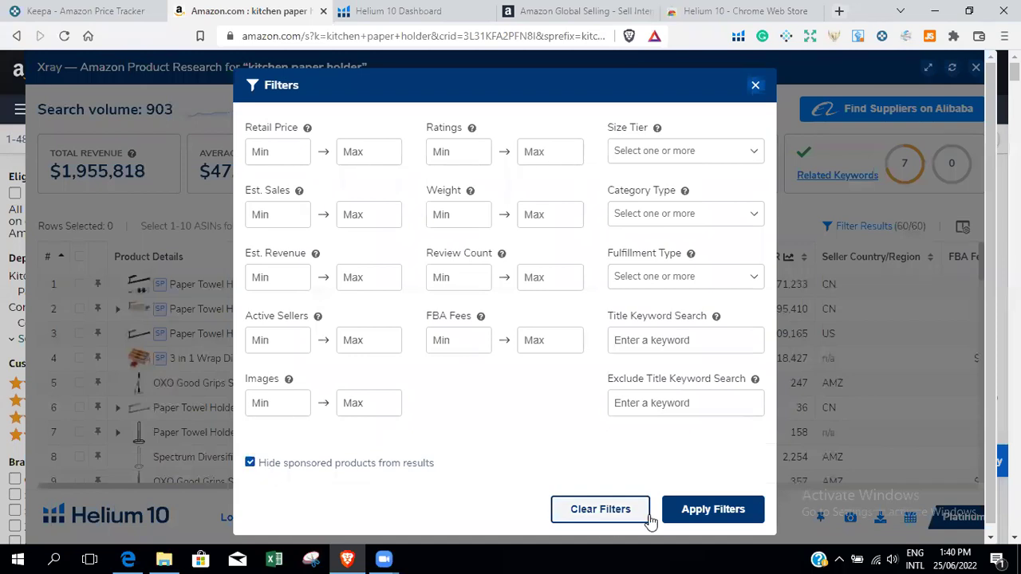
left_click(709, 512)
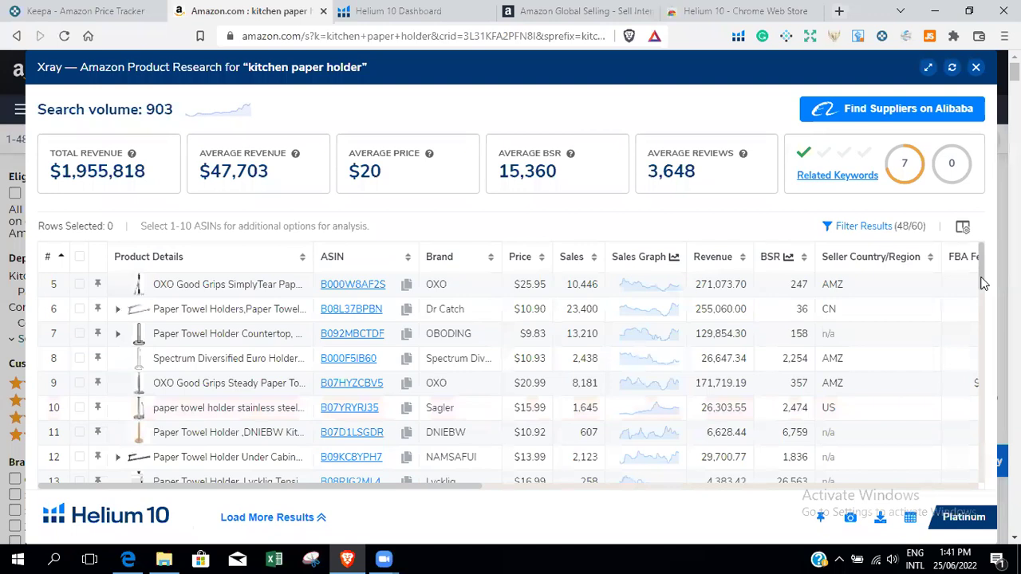
Step: Examine the review counts of the top paper towel holder listings in the Xray table
left_click_drag(459, 490, 764, 564)
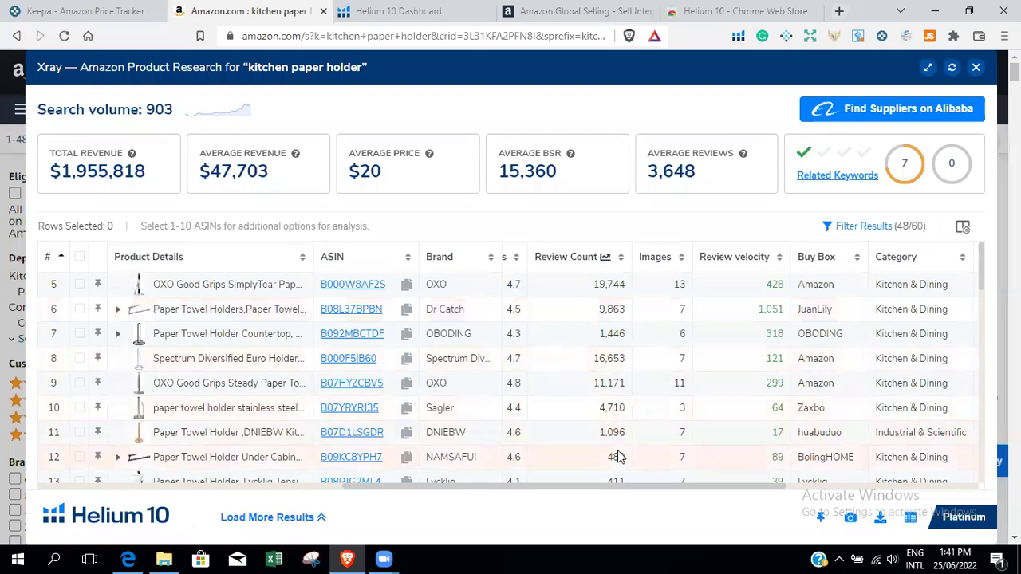
scroll(619, 466, "down", 1)
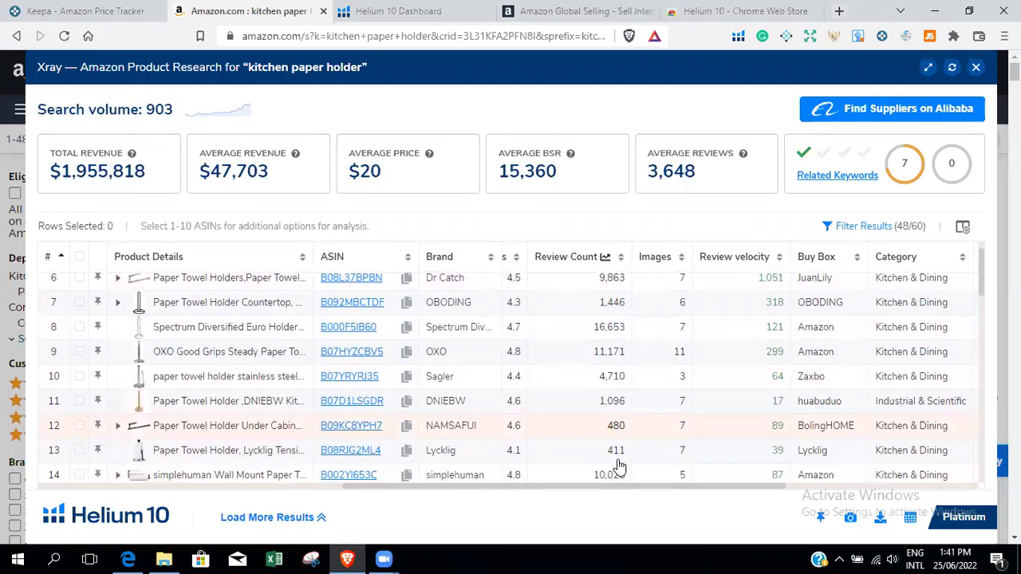
scroll(621, 463, "down", 3)
scroll(620, 463, "up", 4)
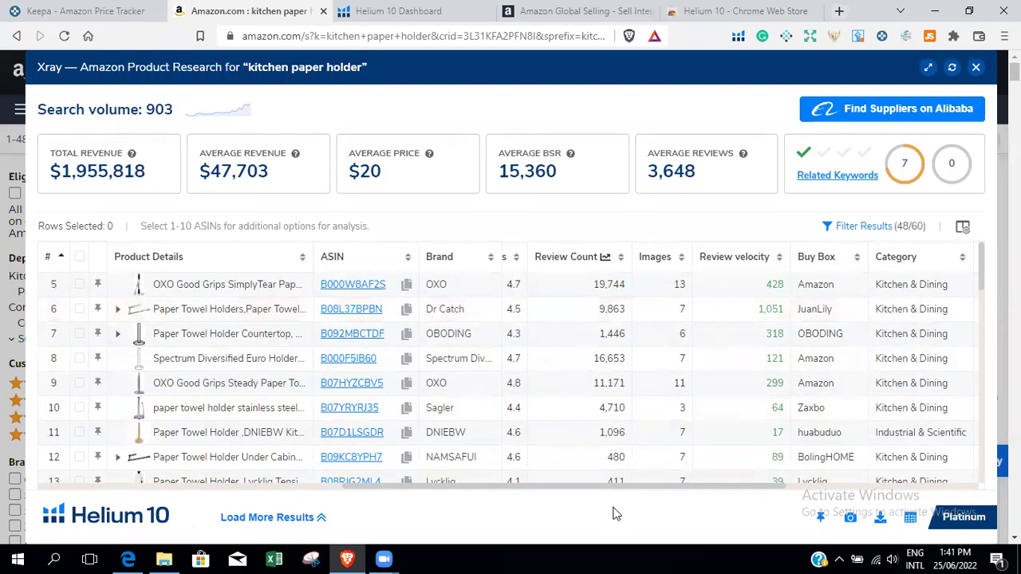
Step: Examine the top listings' revenues, prices and brands in the Xray table and consult the hunting criteria in 8th class.pdf in Edge
left_click_drag(615, 489, 382, 551)
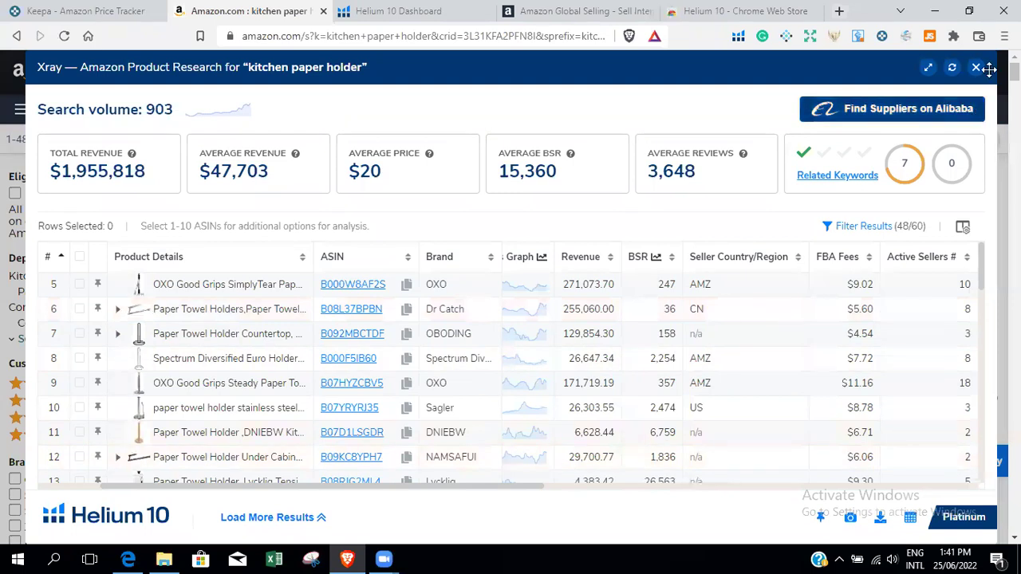
left_click_drag(515, 488, 451, 489)
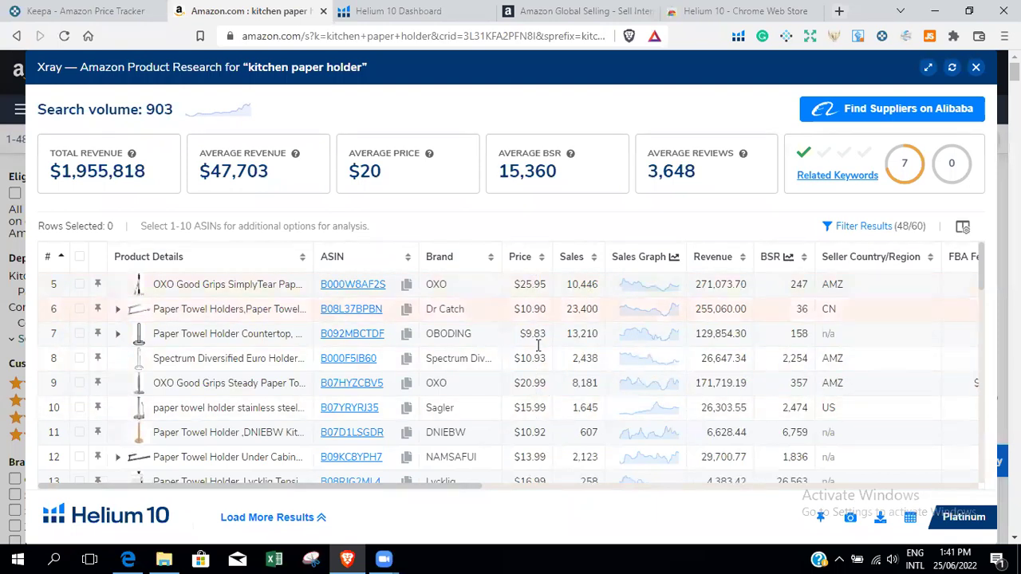
scroll(534, 429, "down", 3)
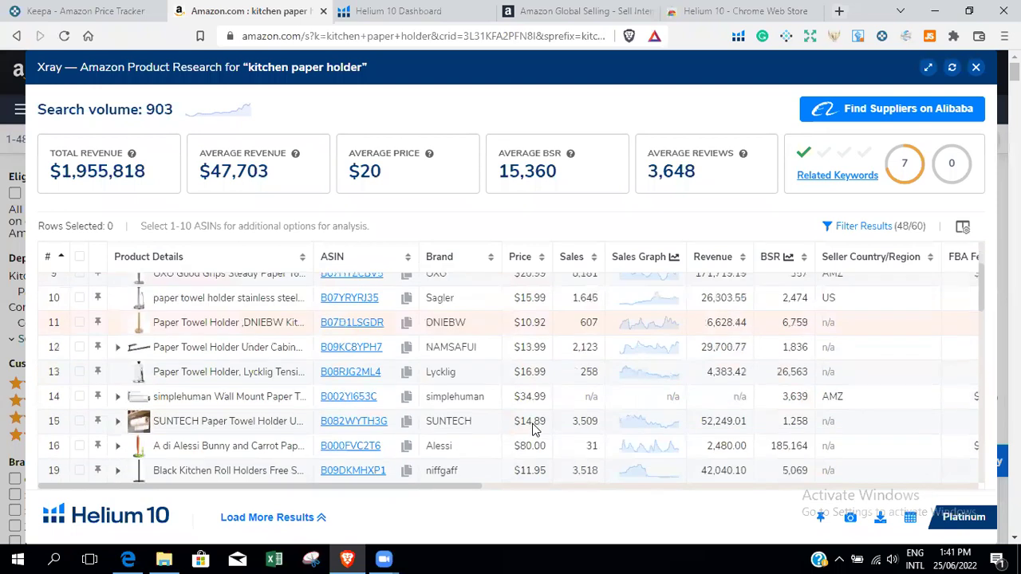
scroll(535, 425, "up", 3)
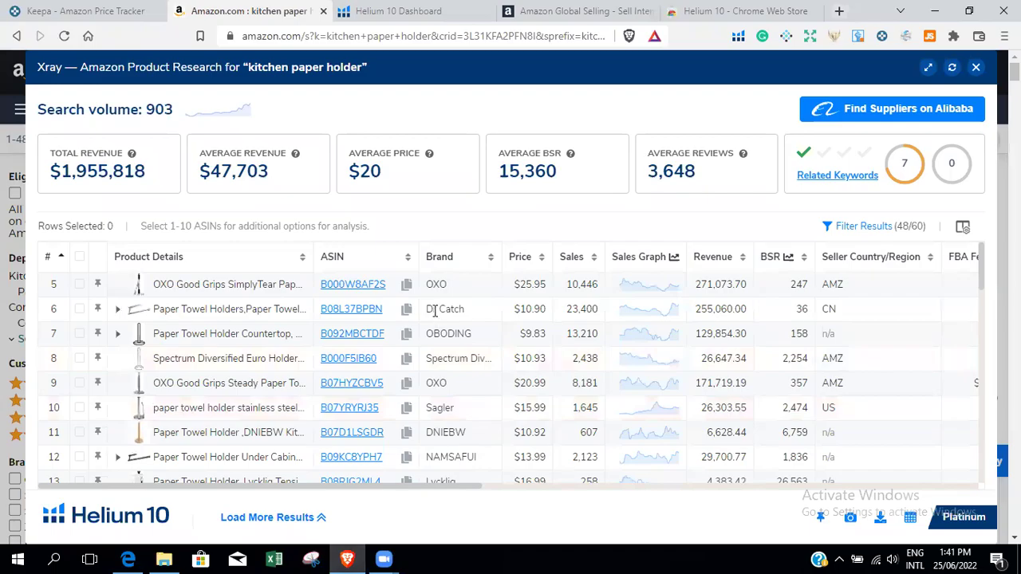
left_click(135, 559)
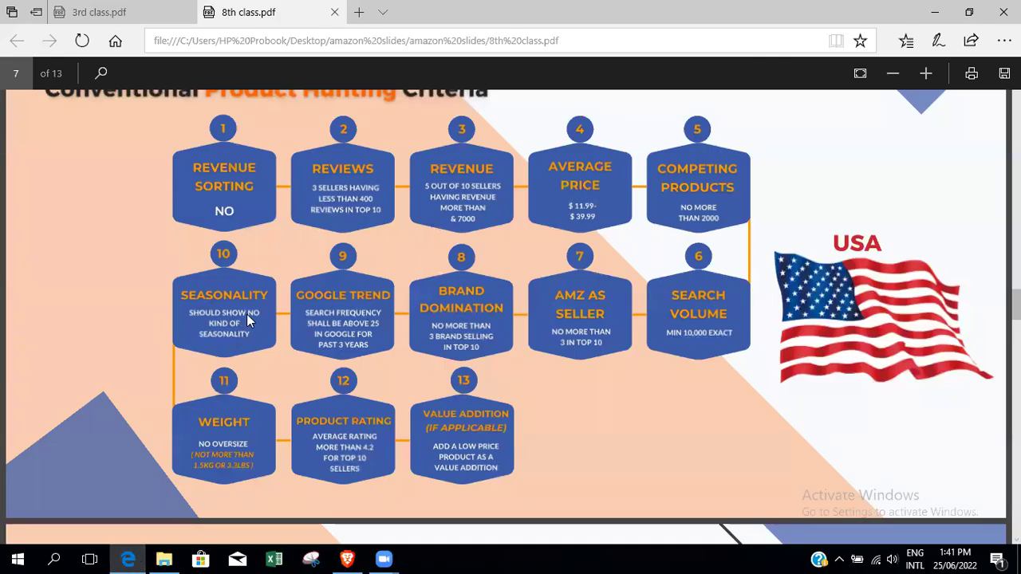
left_click(128, 559)
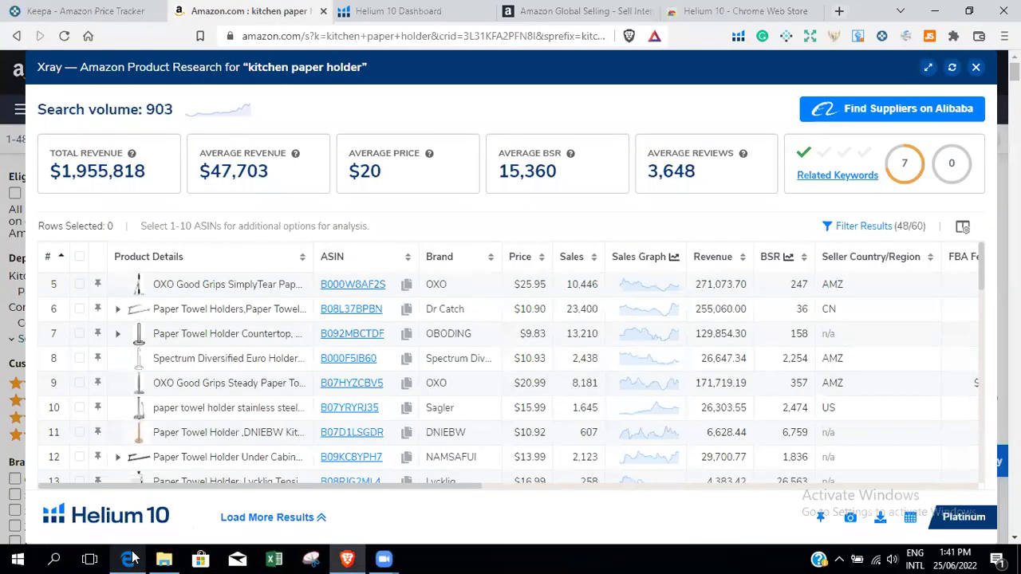
Step: Close the Xray results, copy the term "kitchen paper holder" from Amazon's search field and clear the field
left_click(977, 68)
left_click_drag(378, 70, 254, 78)
key("ctrl+c")
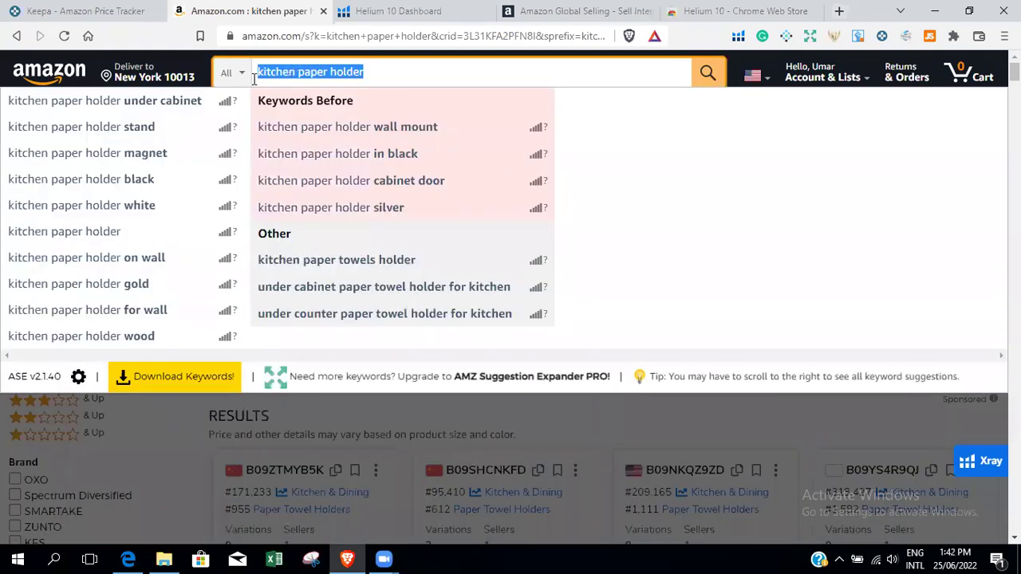
key("BackSpace")
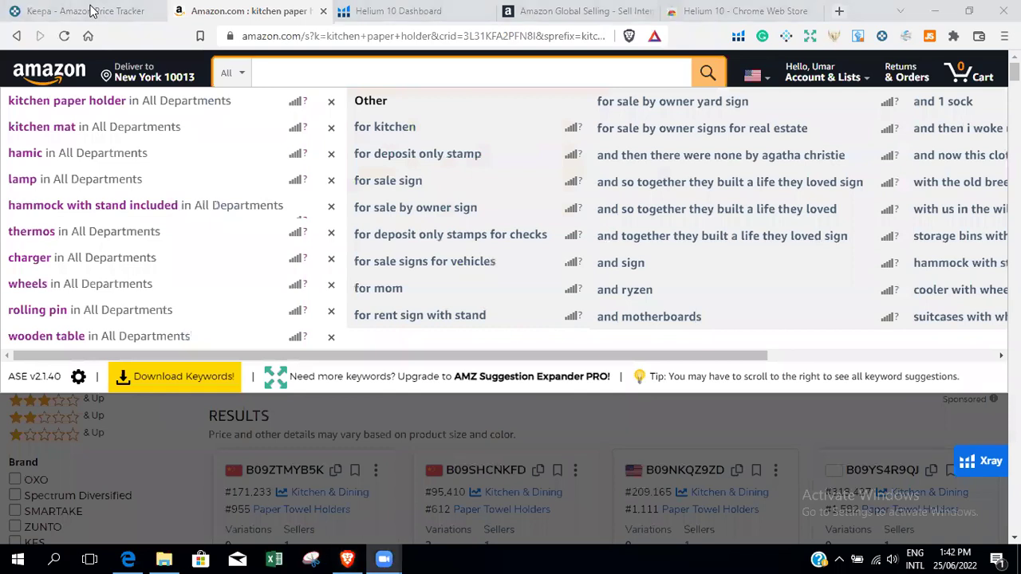
Step: Search the web for "google trens" in a new browser tab and open the Google Trends site
left_click(742, 10)
left_click(839, 10)
left_click(432, 34)
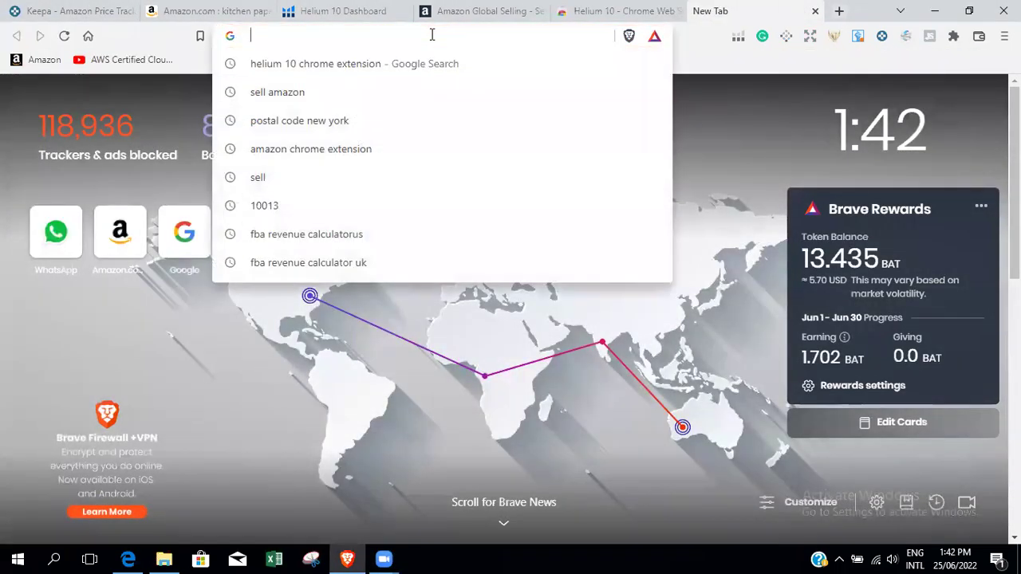
type("goo")
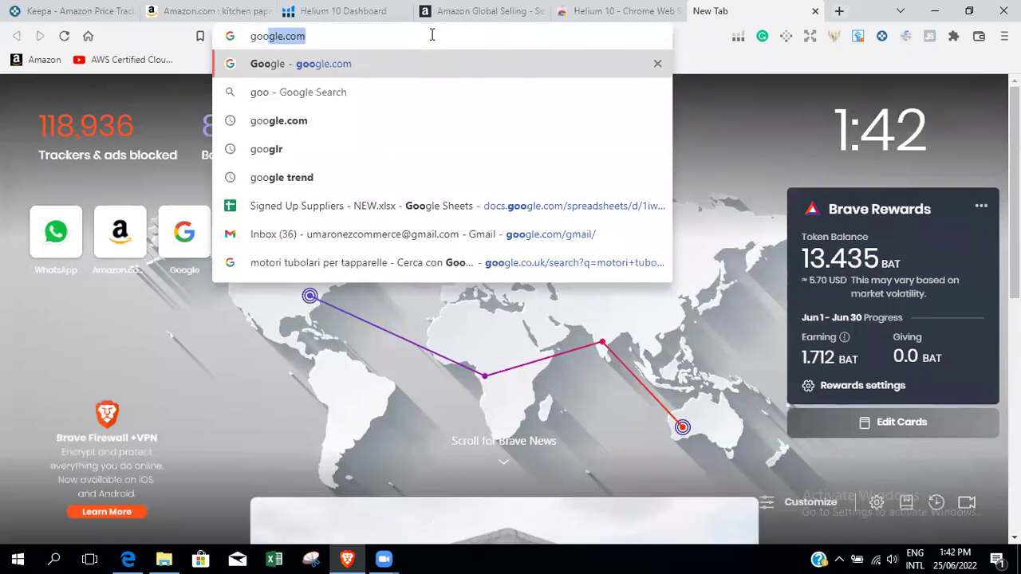
type("gle ")
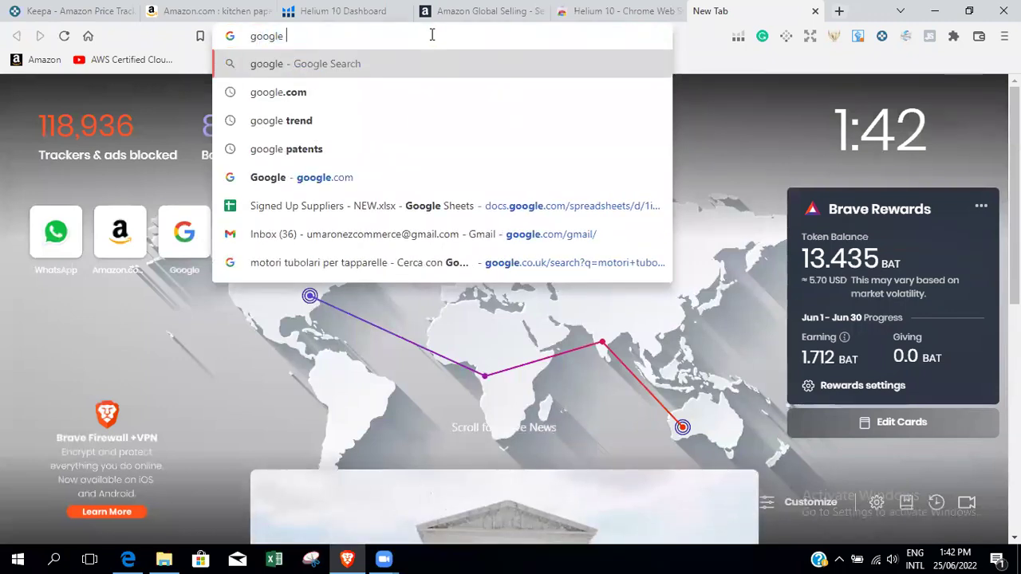
type("trens")
key("Return")
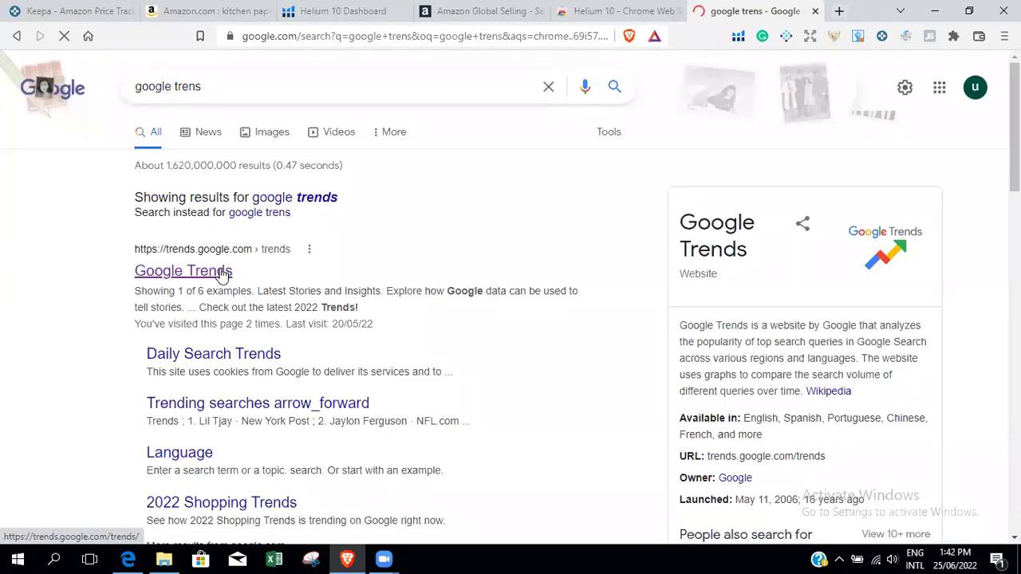
left_click(223, 272)
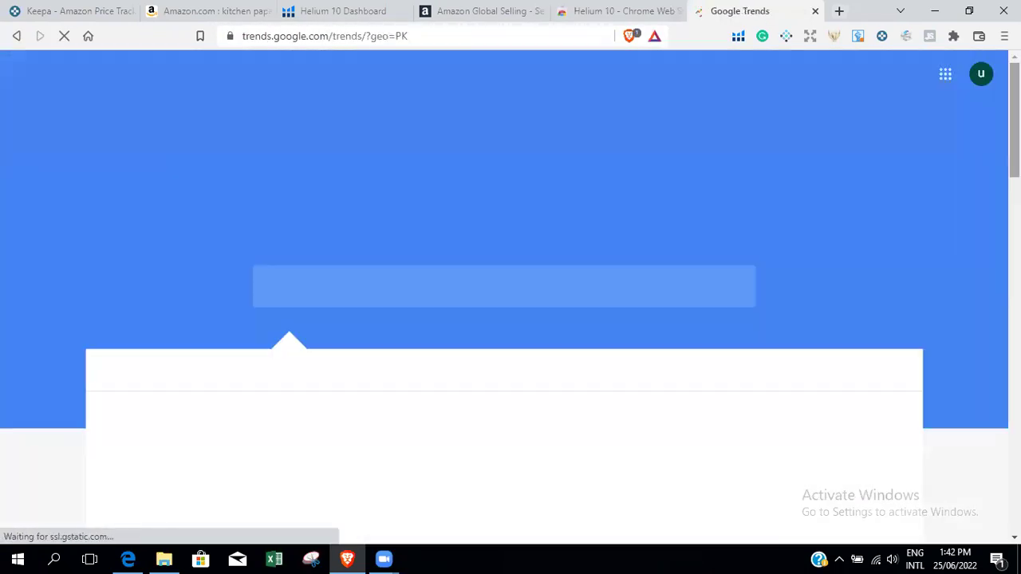
Step: Search Google Trends for the copied keyword and correct the search term to "kitchen paper holder"
scroll(510, 319, "down", 2)
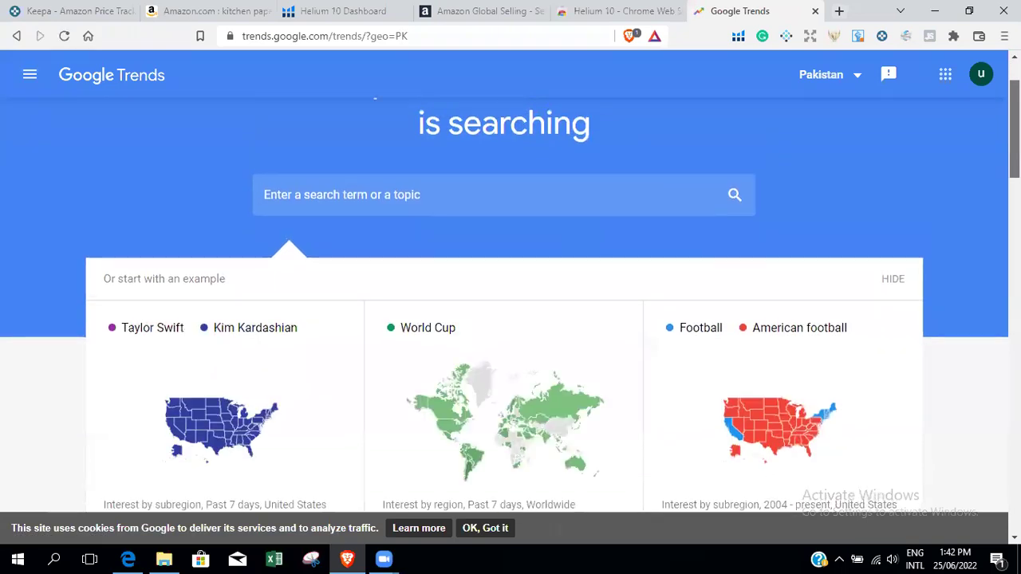
left_click(391, 192)
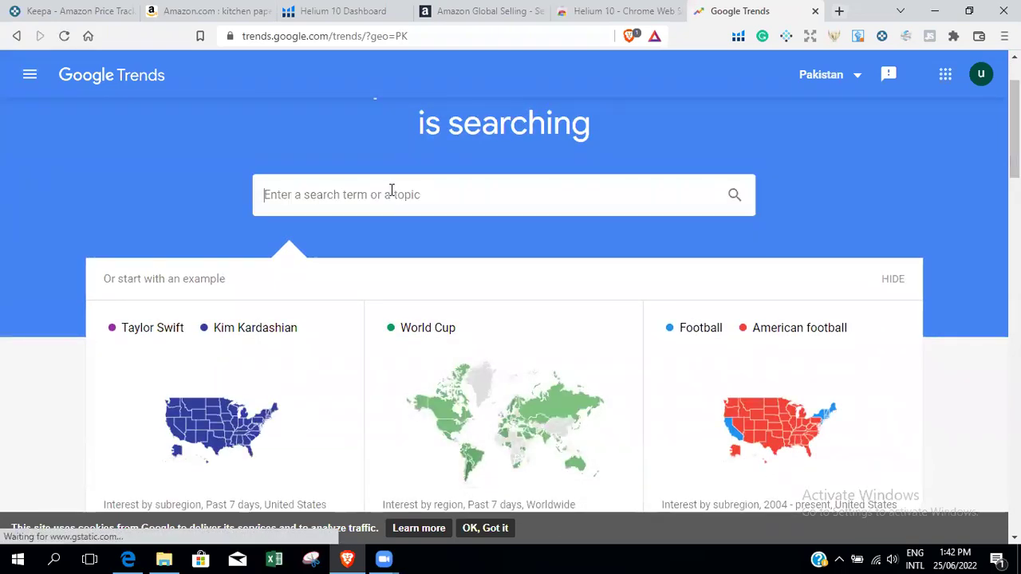
key("ctrl+v")
type("4")
key("Return")
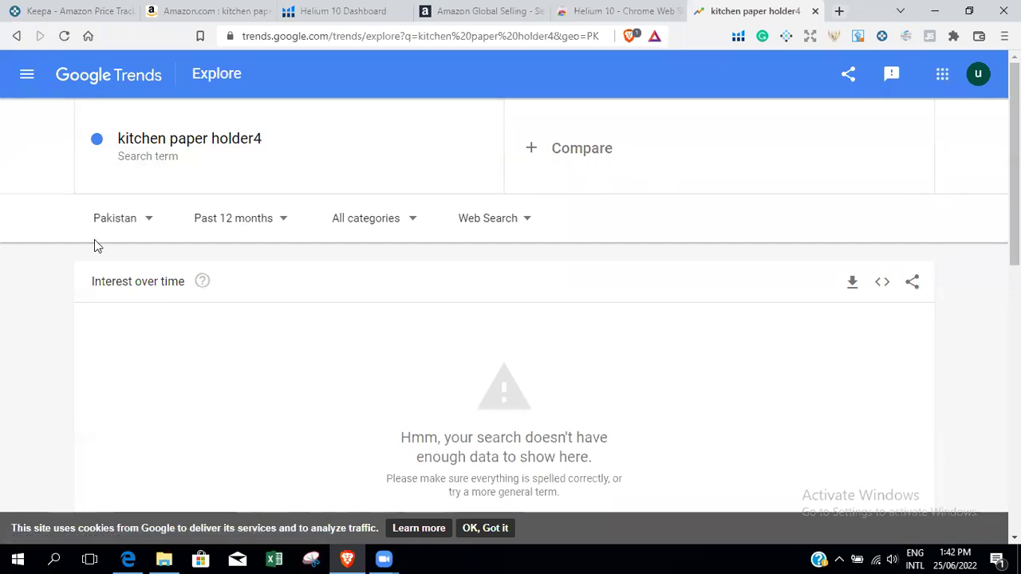
left_click(124, 222)
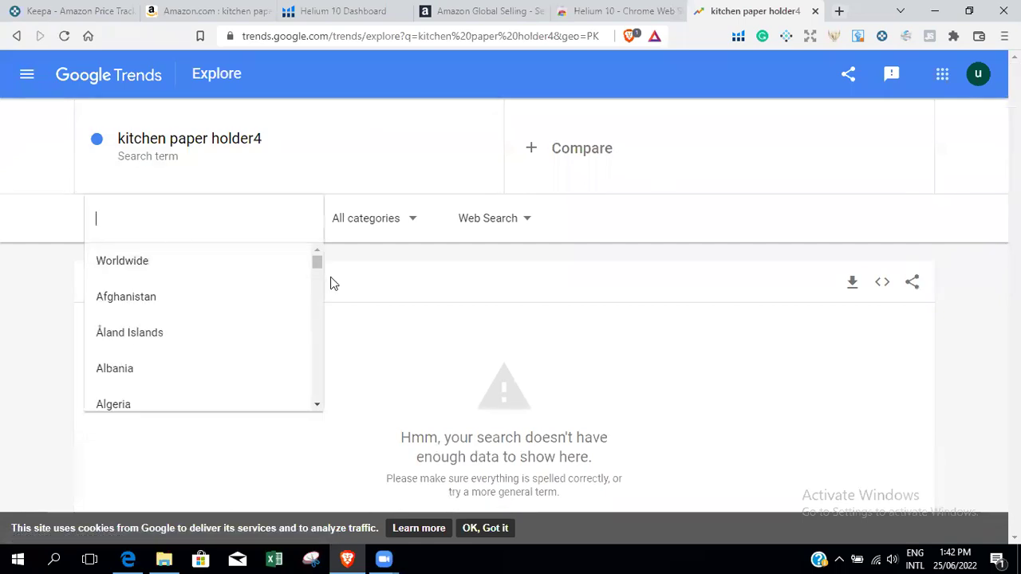
left_click(285, 134)
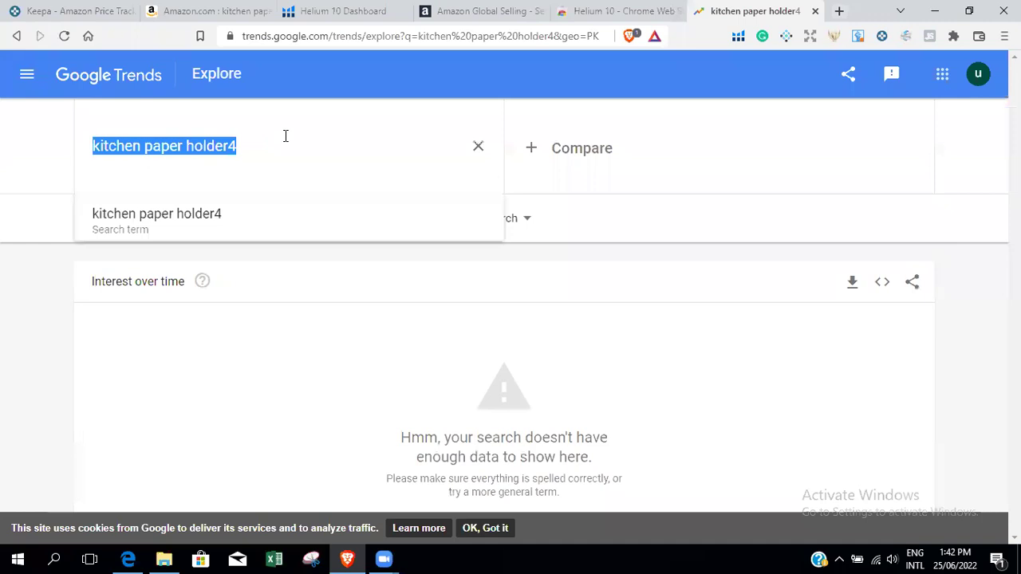
left_click(288, 139)
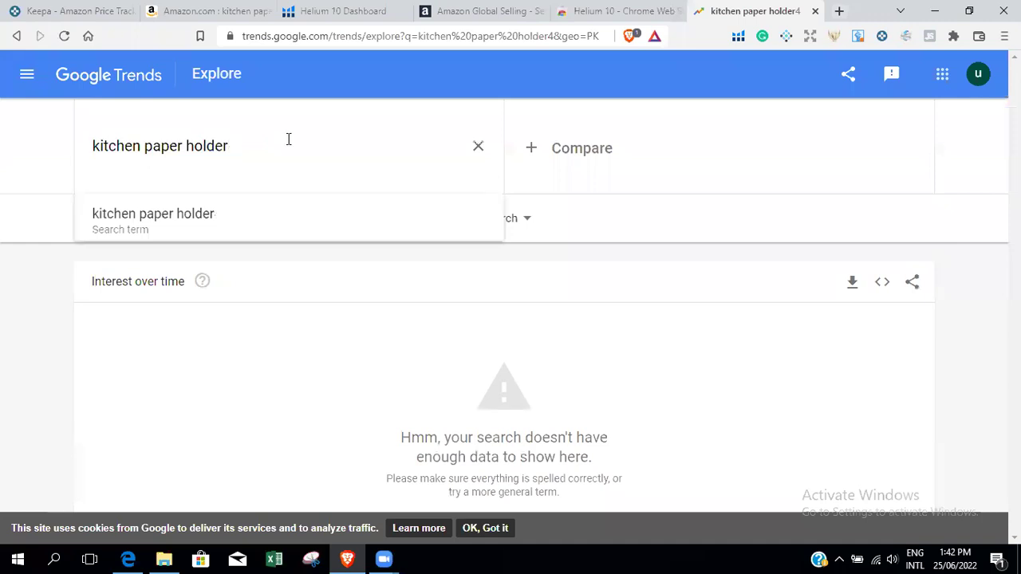
key("Return")
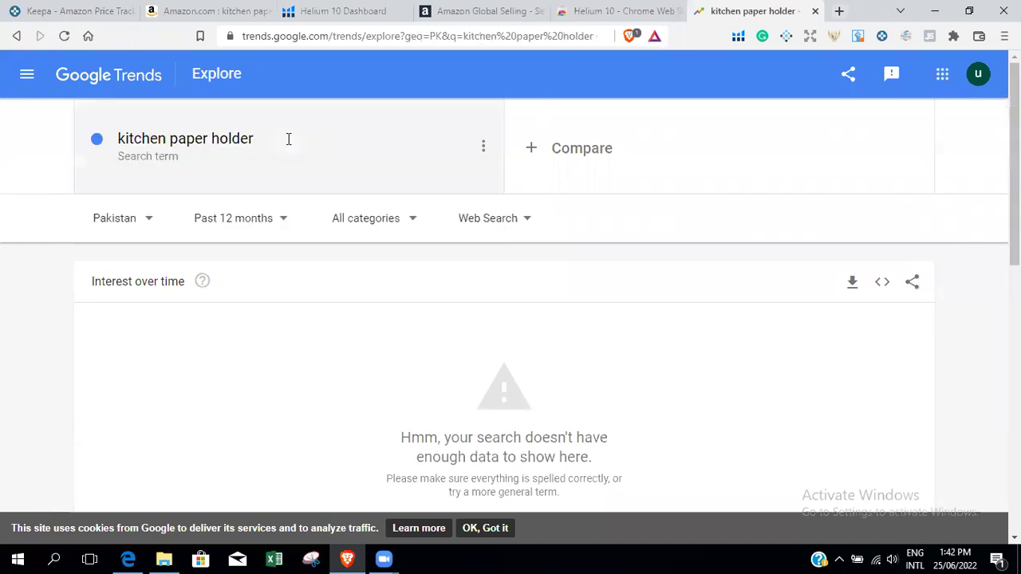
Step: Set the trend's region to United States and its time range to Past 5 years
left_click(142, 220)
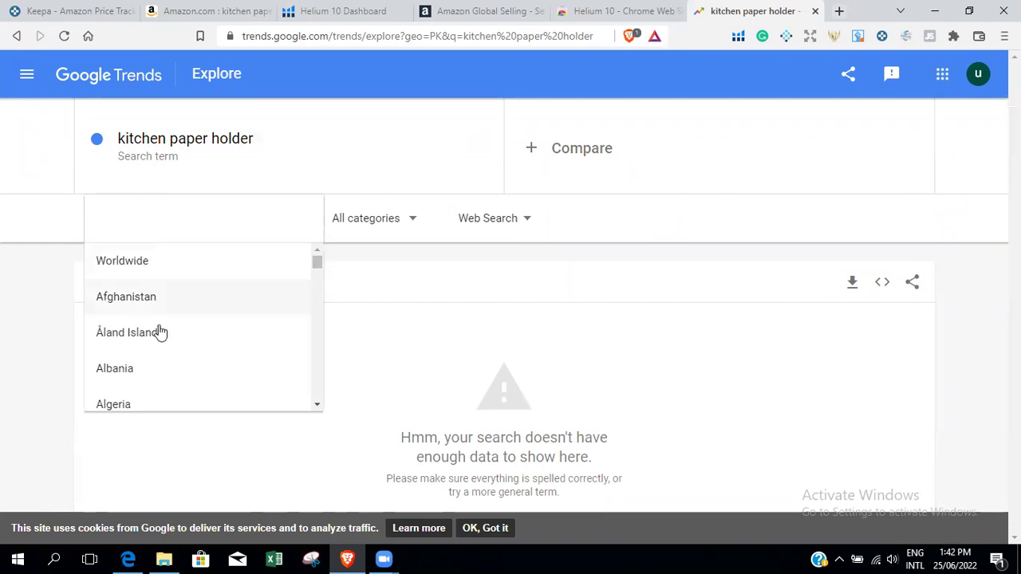
type("u")
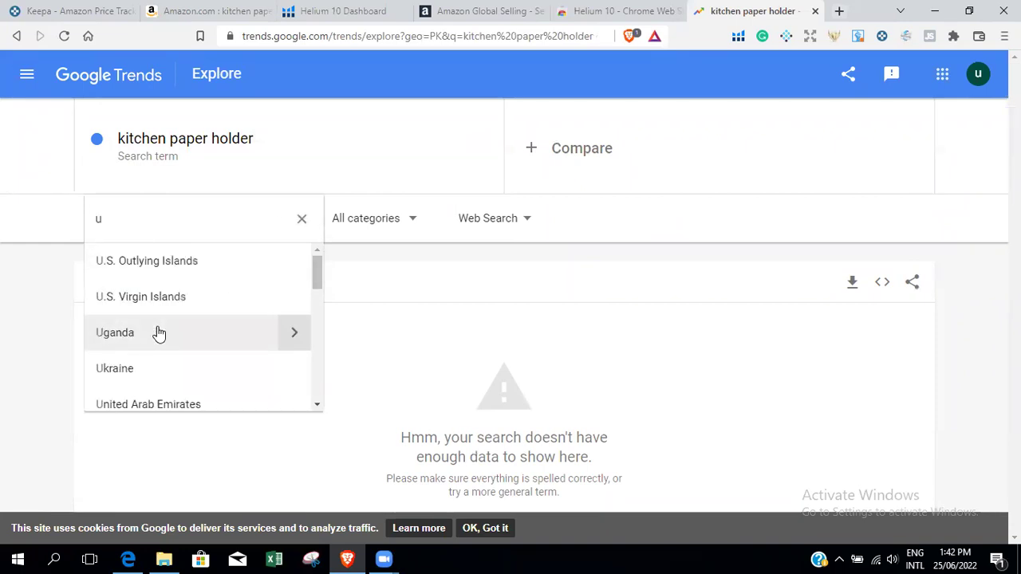
type("n")
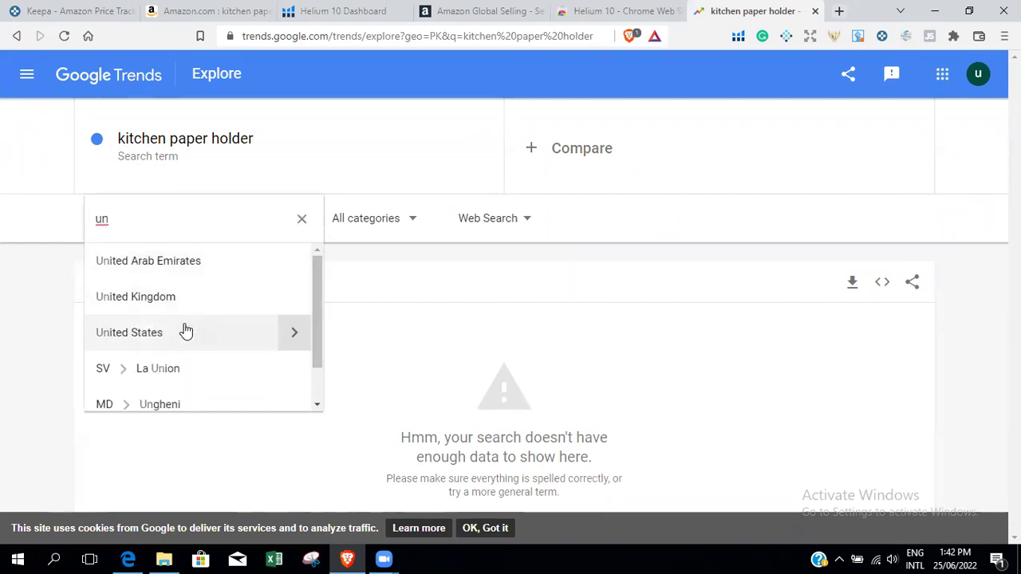
left_click(185, 332)
left_click(276, 227)
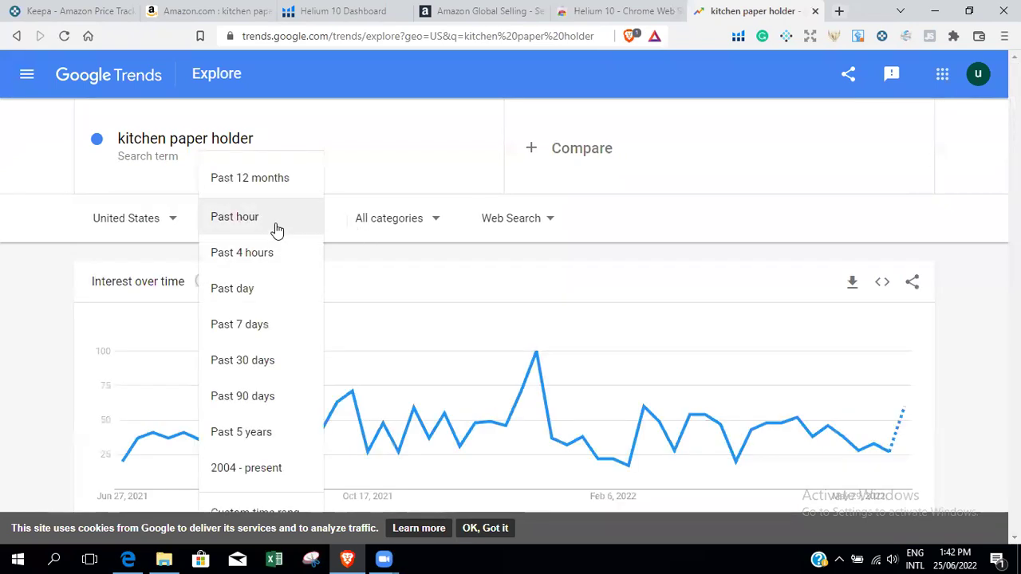
left_click(253, 432)
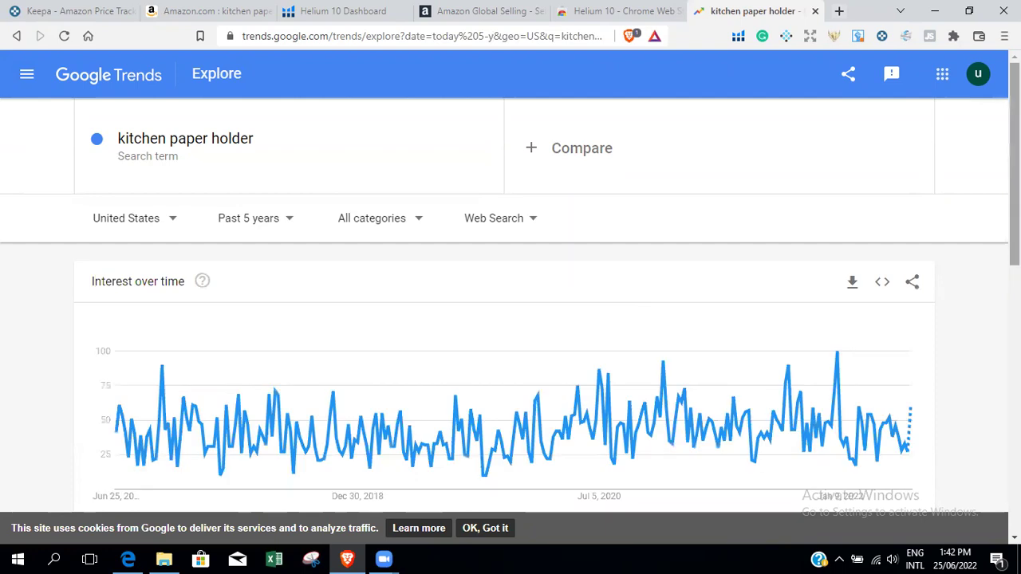
Step: Examine the interest-over-time graph for kitchen paper holder and consult the Google Trend and seasonality criteria in 8th class.pdf
scroll(987, 242, "down", 2)
scroll(536, 316, "up", 1)
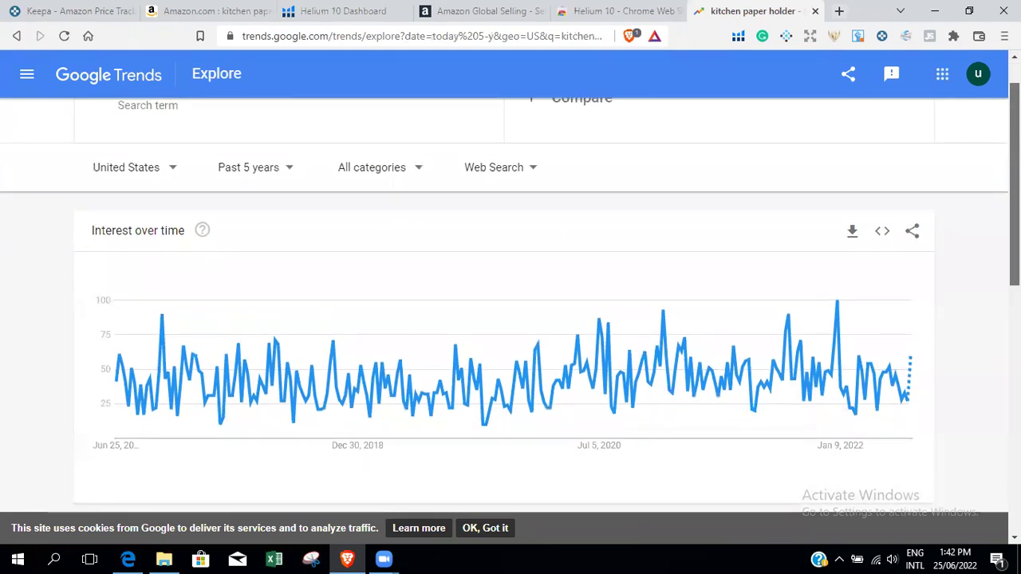
scroll(536, 316, "down", 1)
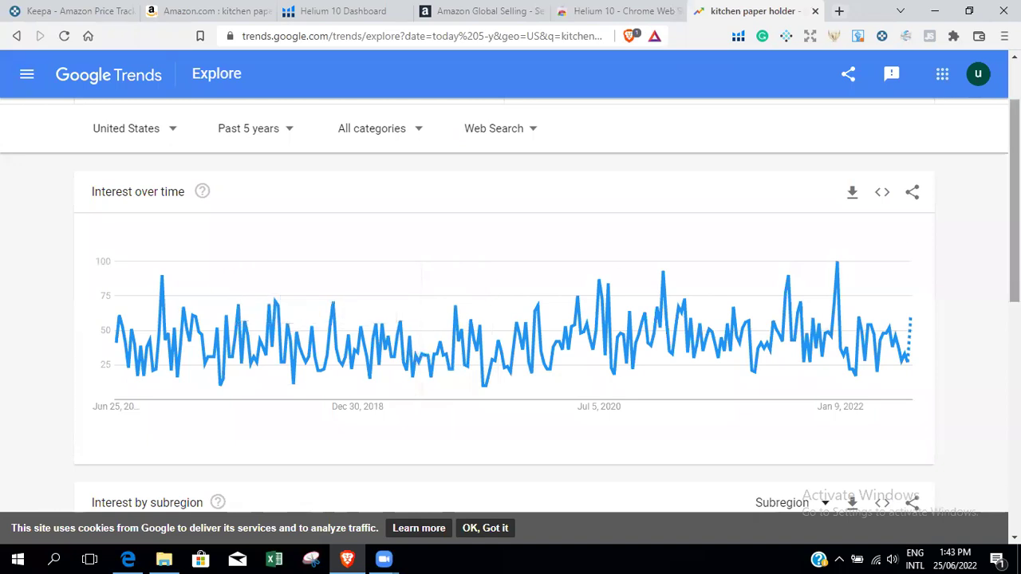
left_click(348, 559)
left_click(347, 558)
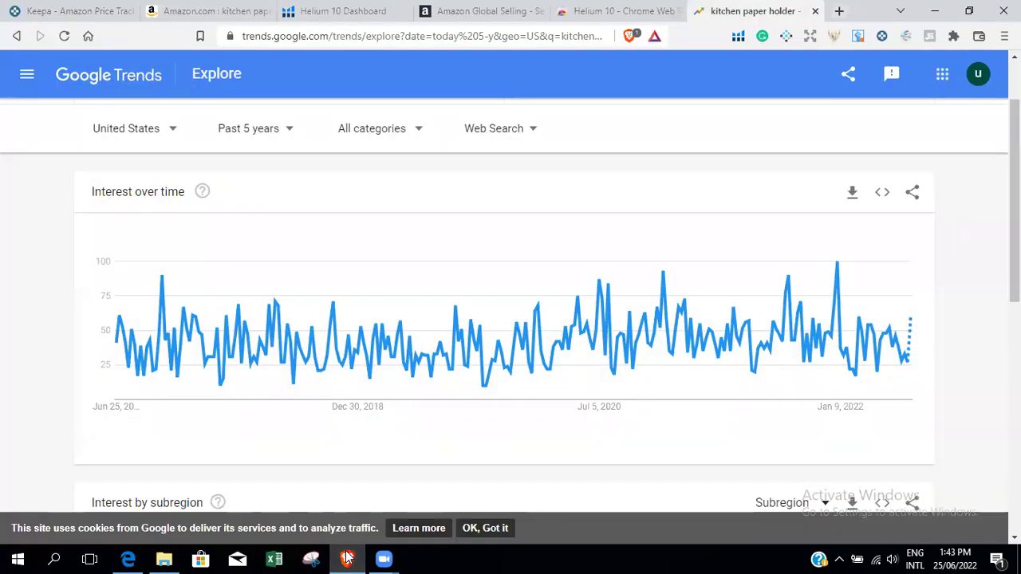
left_click(136, 559)
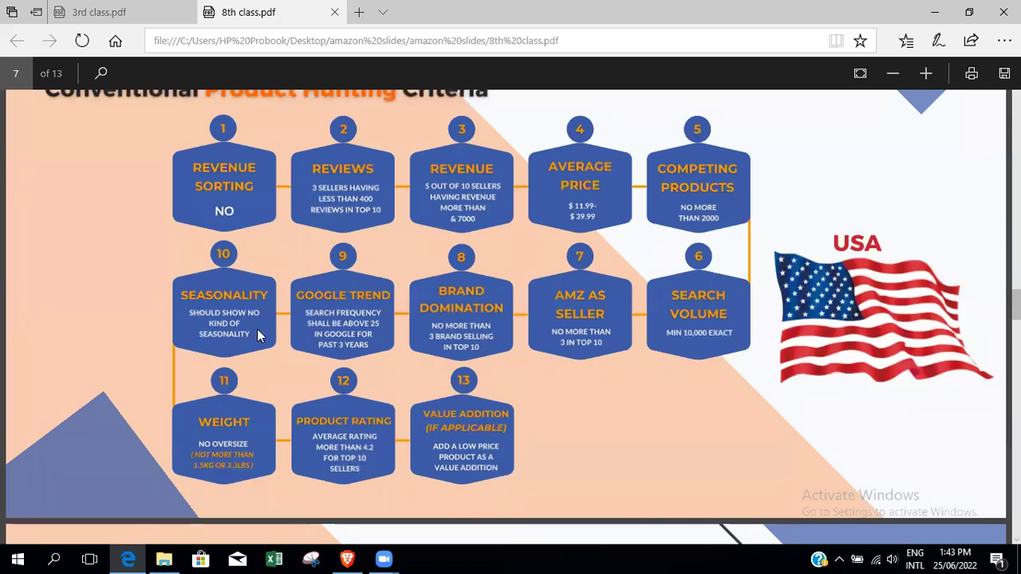
left_click(128, 558)
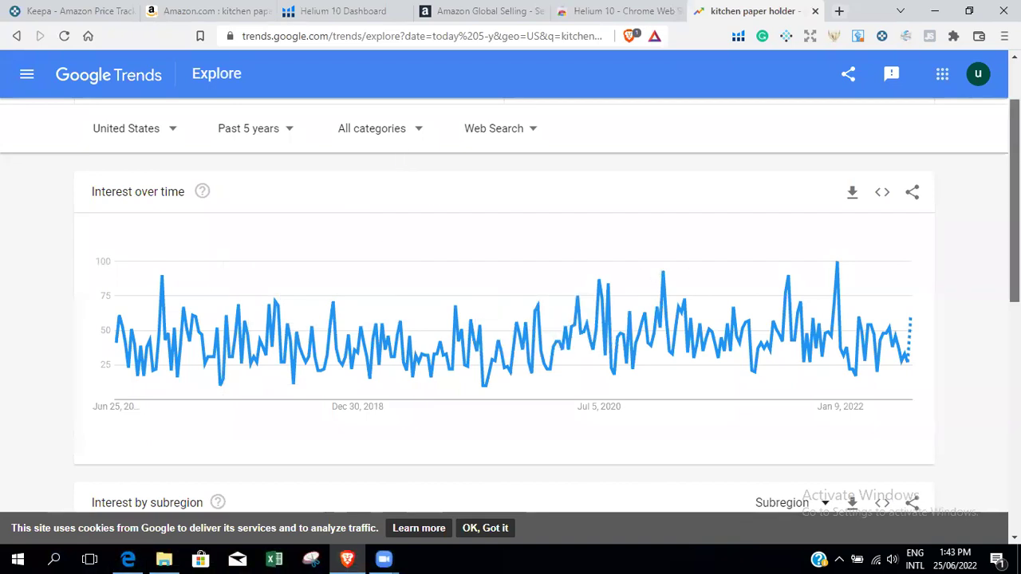
Step: Remove the "kitchen paper holder" term from Google Trends and explore the Hand sanitizer topic instead
scroll(479, 160, "up", 2)
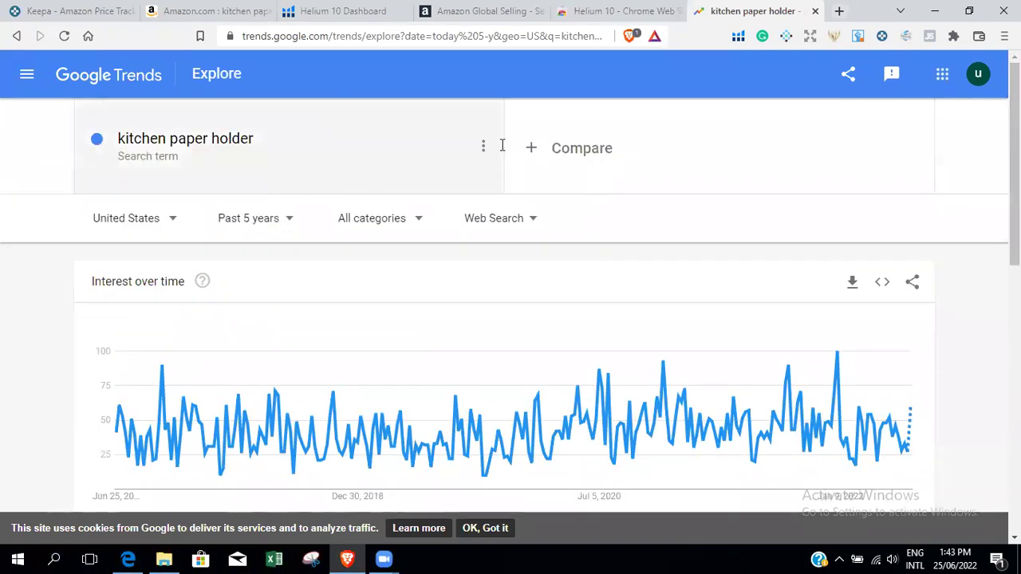
left_click(481, 150)
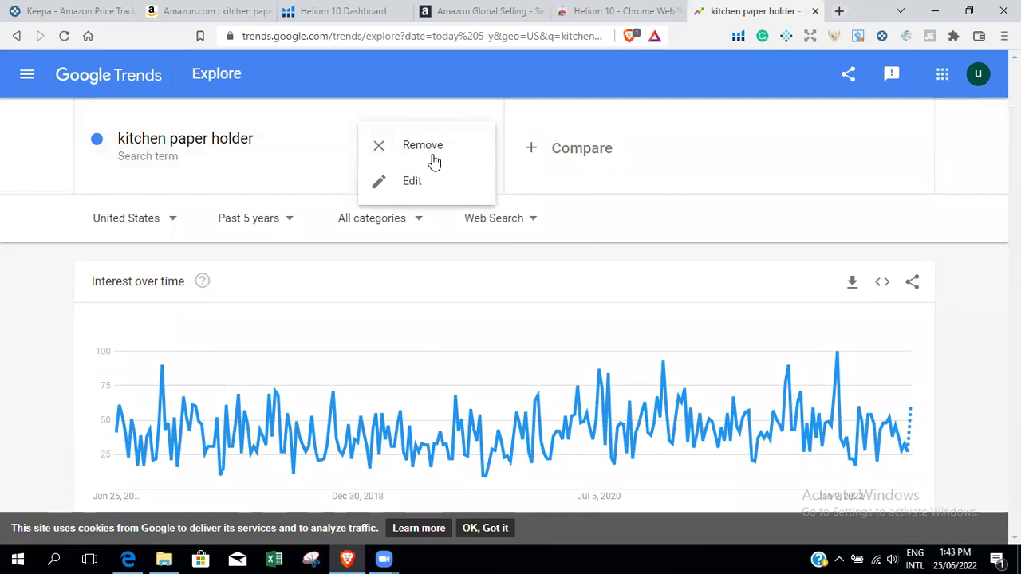
left_click(431, 148)
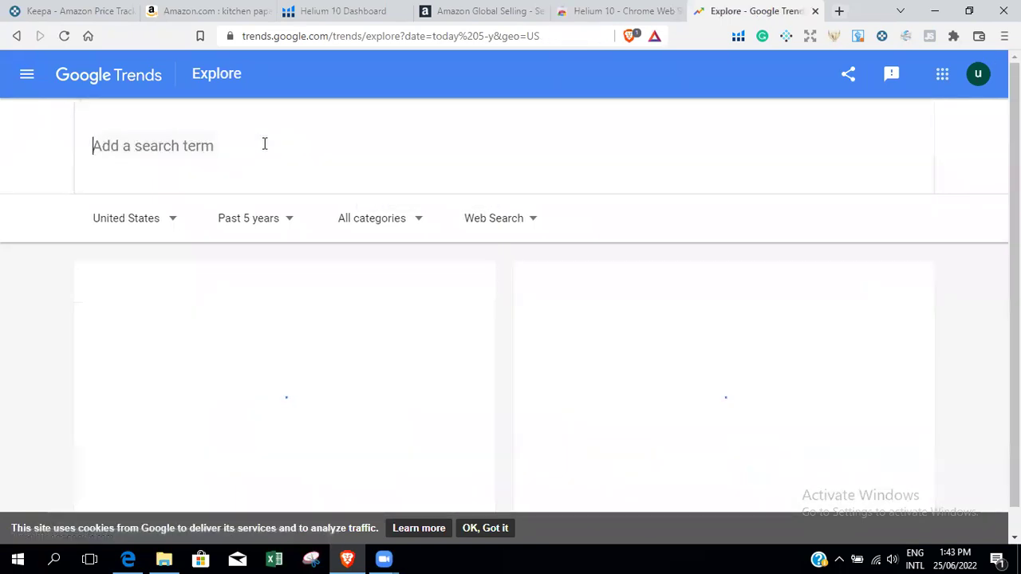
type("hand han")
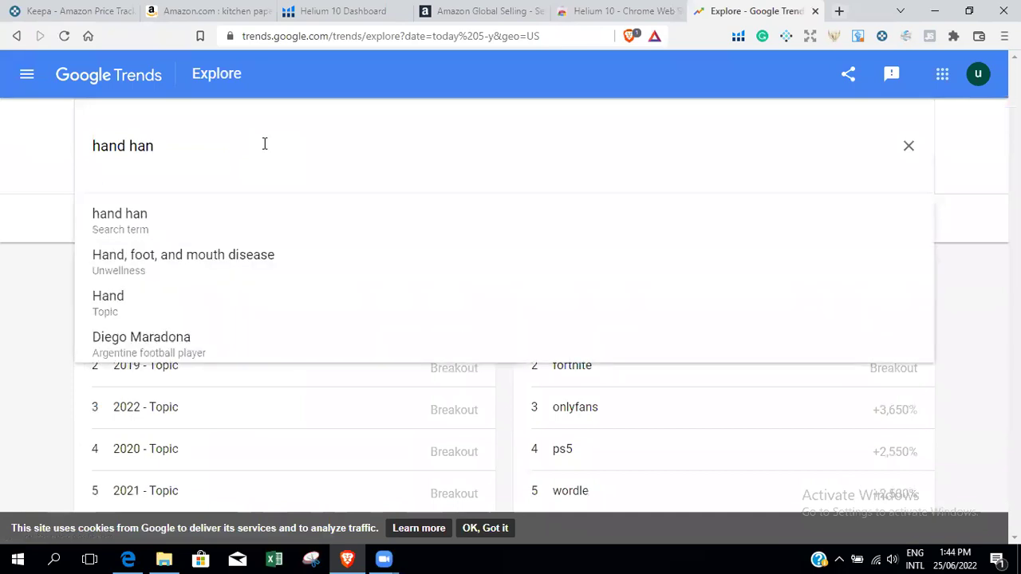
key("BackSpace")
key("BackSpace")
key("BackSpace")
type("sa")
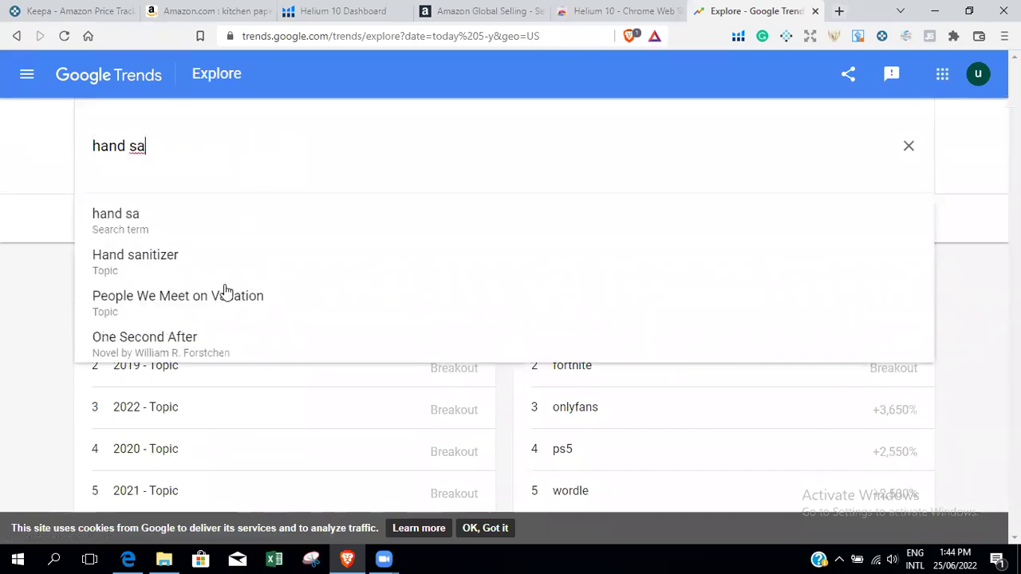
left_click(229, 268)
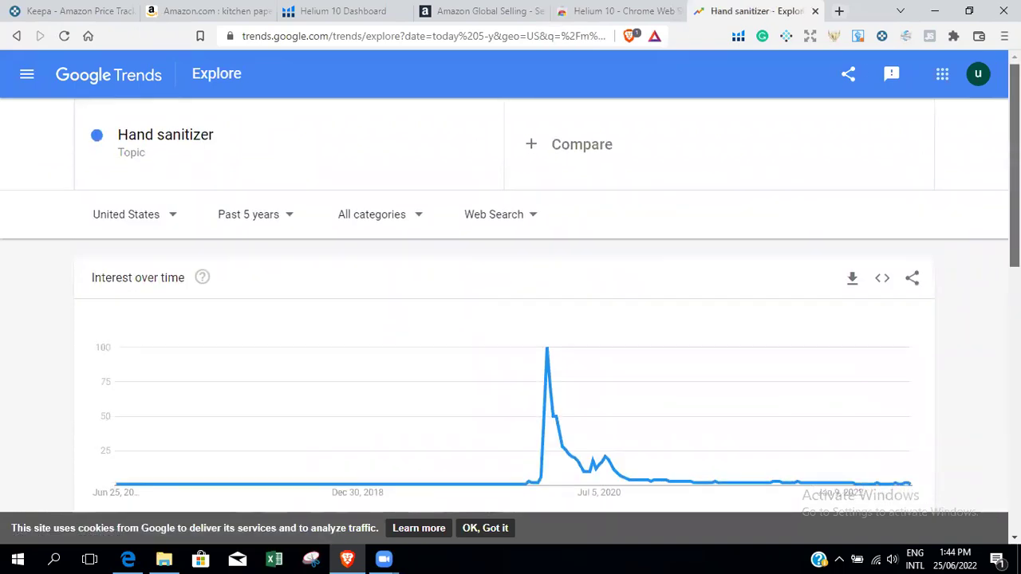
scroll(511, 319, "down", 1)
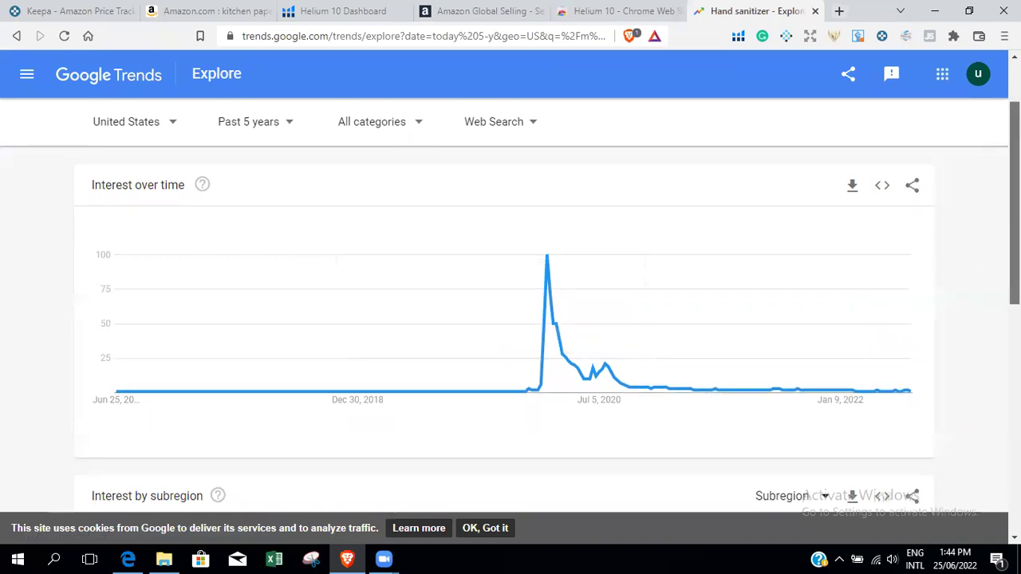
Step: Add the search term "face mask" to the comparison with Hand sanitizer and view the interest graph
scroll(841, 120, "up", 2)
left_click(604, 148)
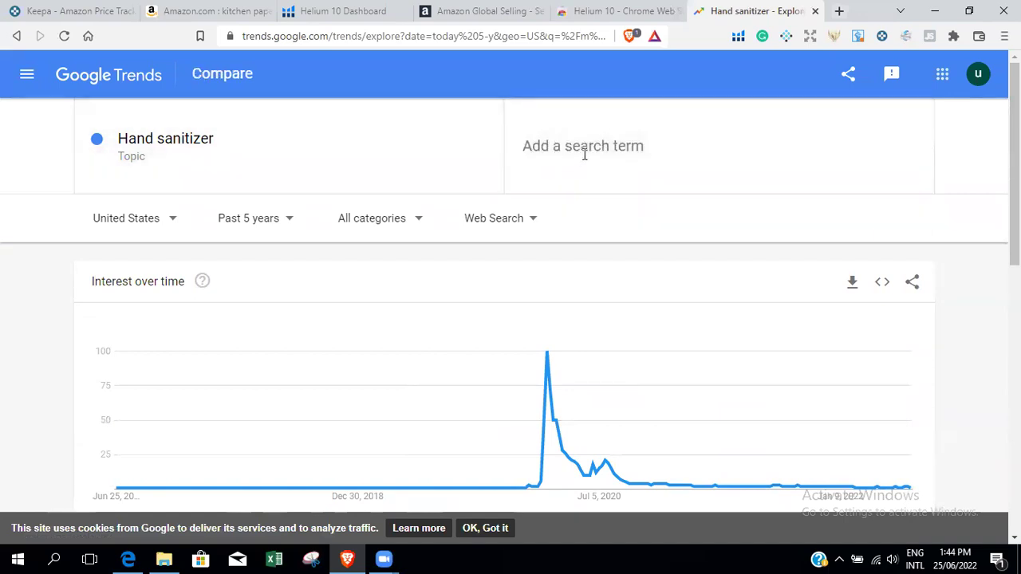
type("face mask")
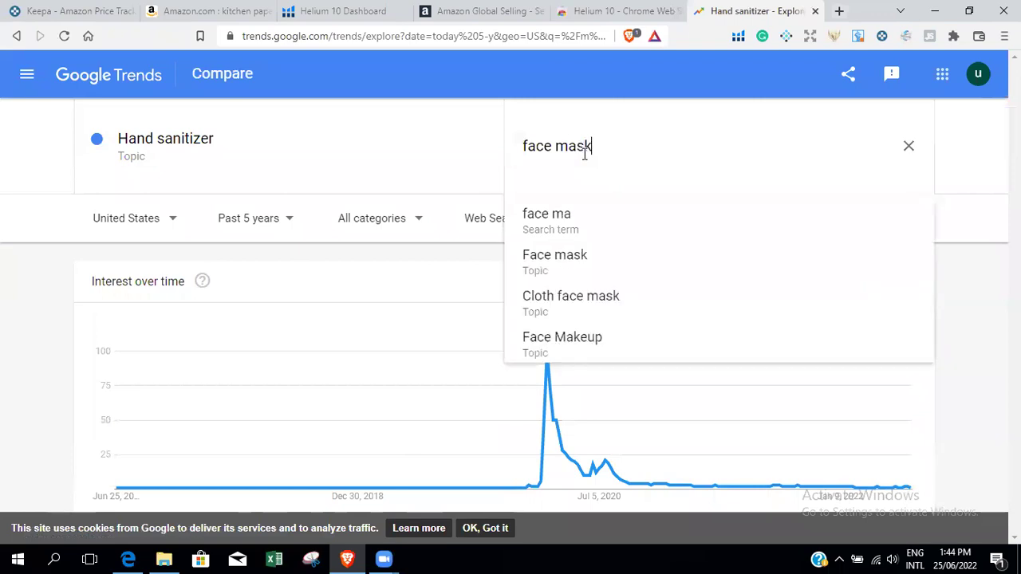
key("Return")
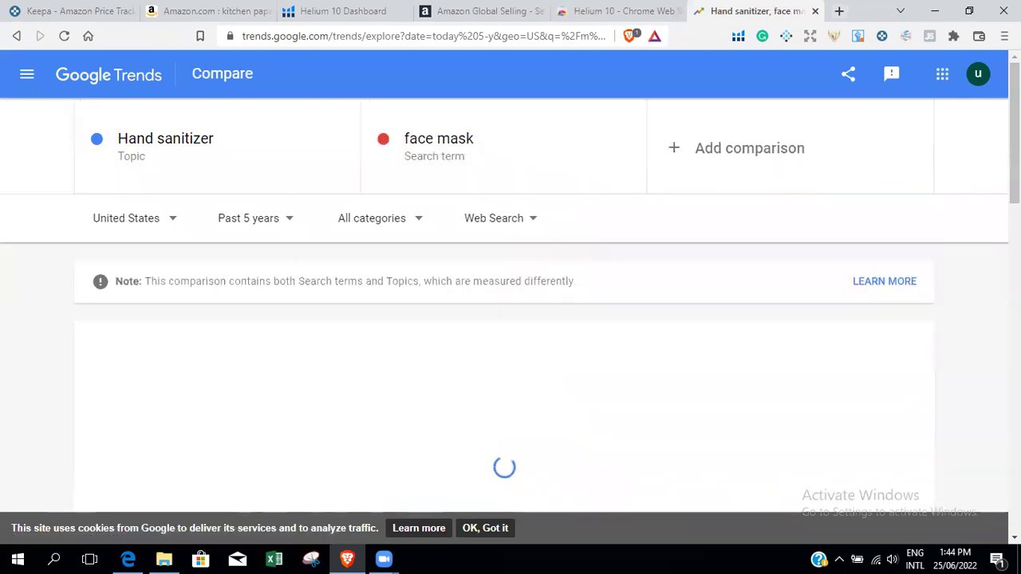
scroll(826, 146, "down", 3)
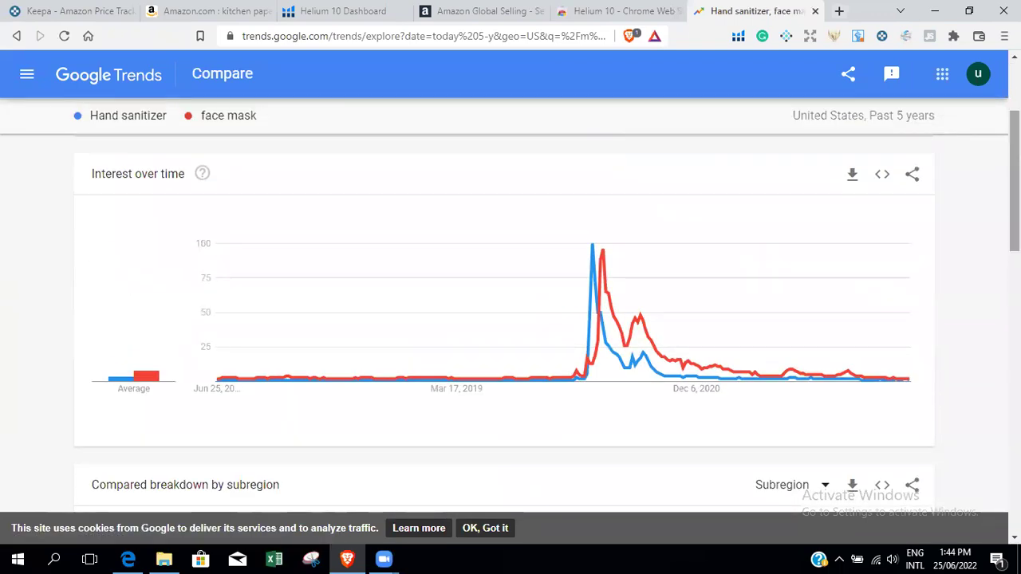
mouse_move(269, 382)
Step: Add "winter caps" as a third search term and look over the comparison charts
scroll(510, 319, "up", 3)
left_click(727, 173)
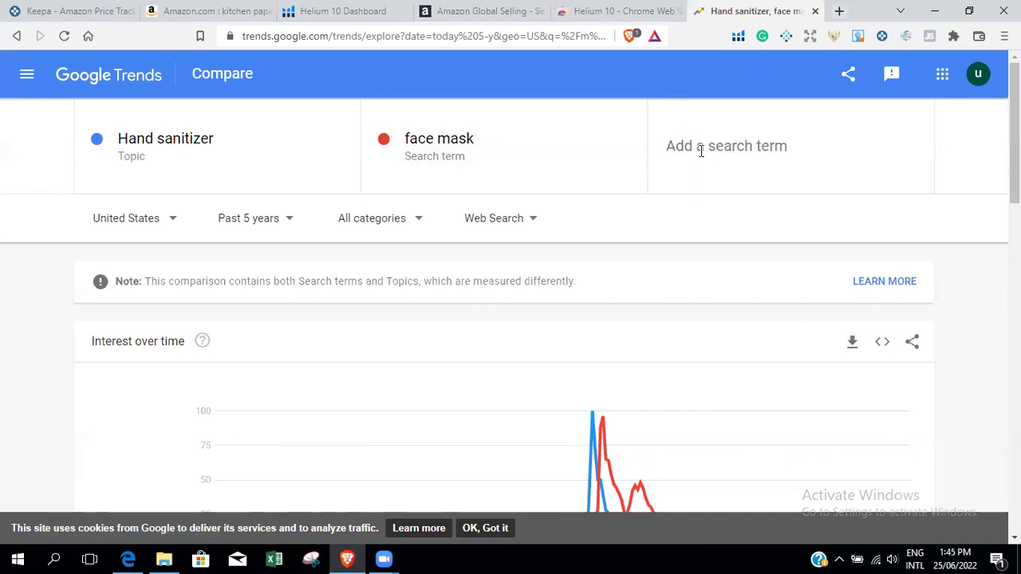
type("winter caps")
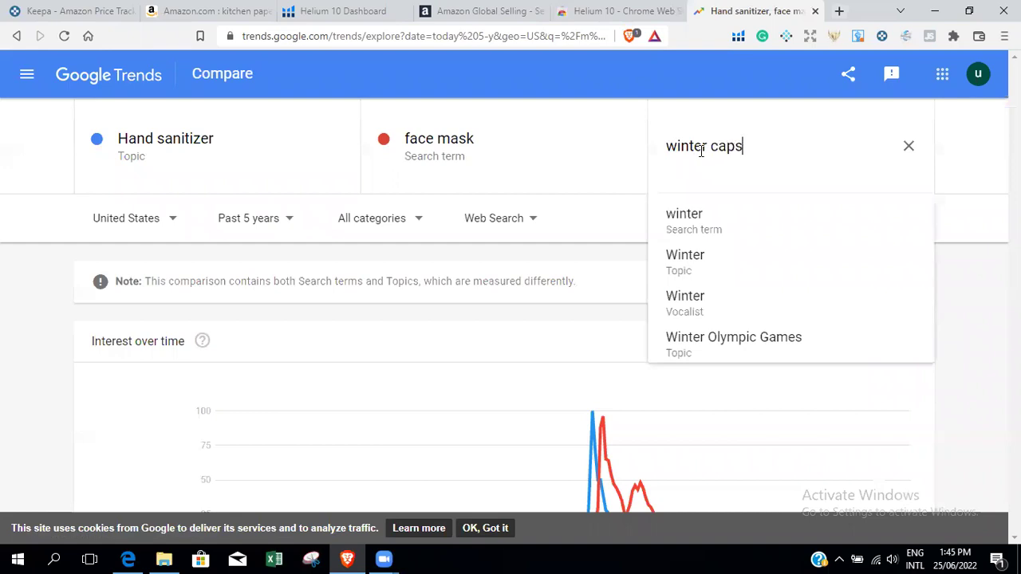
key("Return")
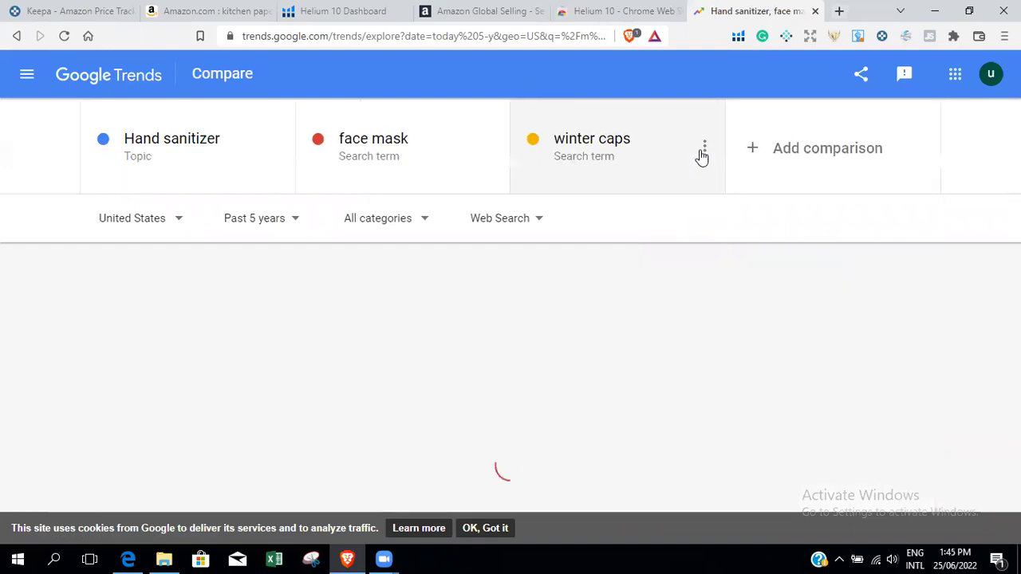
scroll(511, 359, "down", 6)
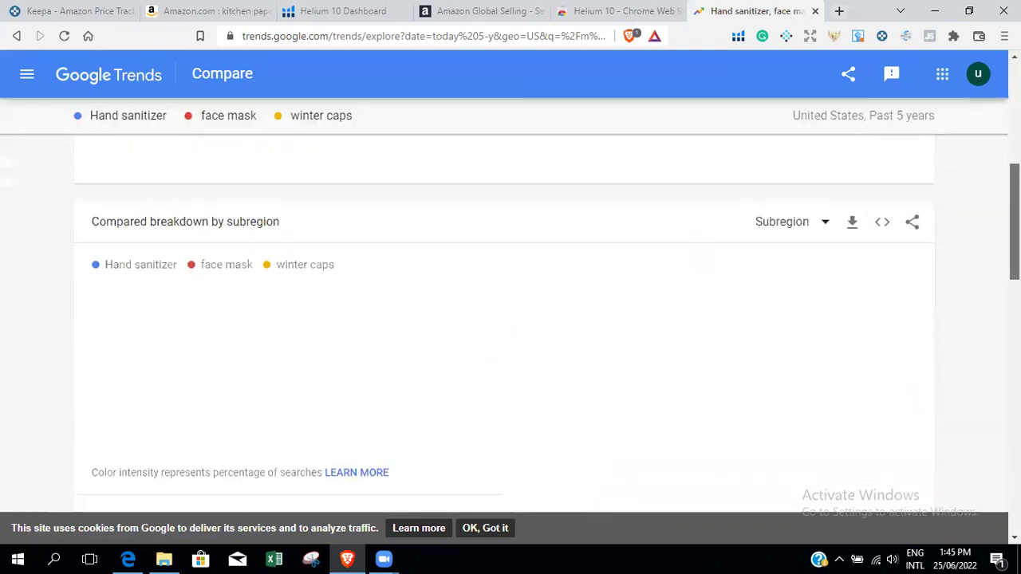
scroll(511, 319, "down", 2)
scroll(510, 319, "up", 10)
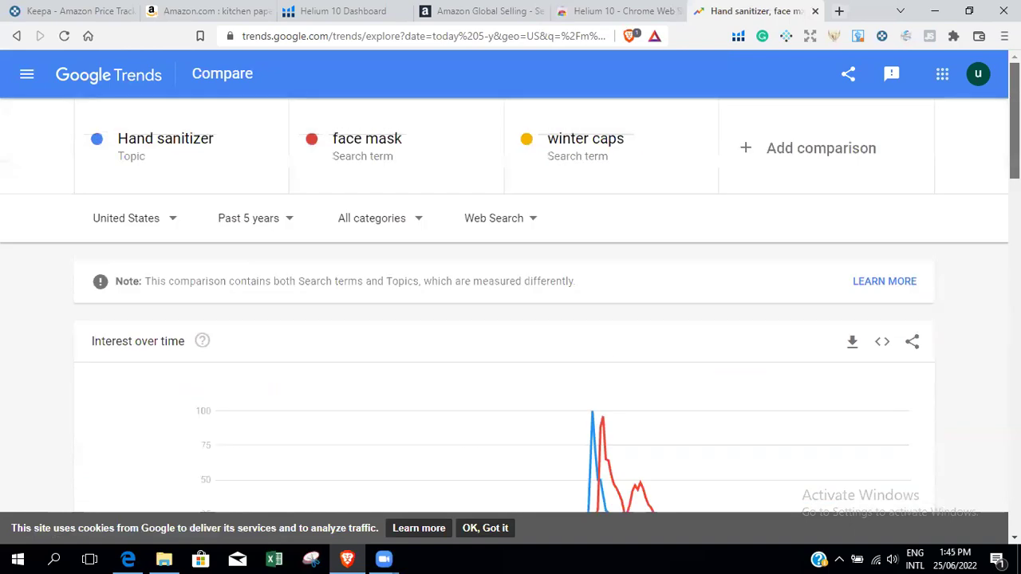
scroll(510, 319, "down", 4)
scroll(500, 174, "up", 3)
Step: Remove the "face mask" term from the comparison and view the updated interest graph
left_click(485, 149)
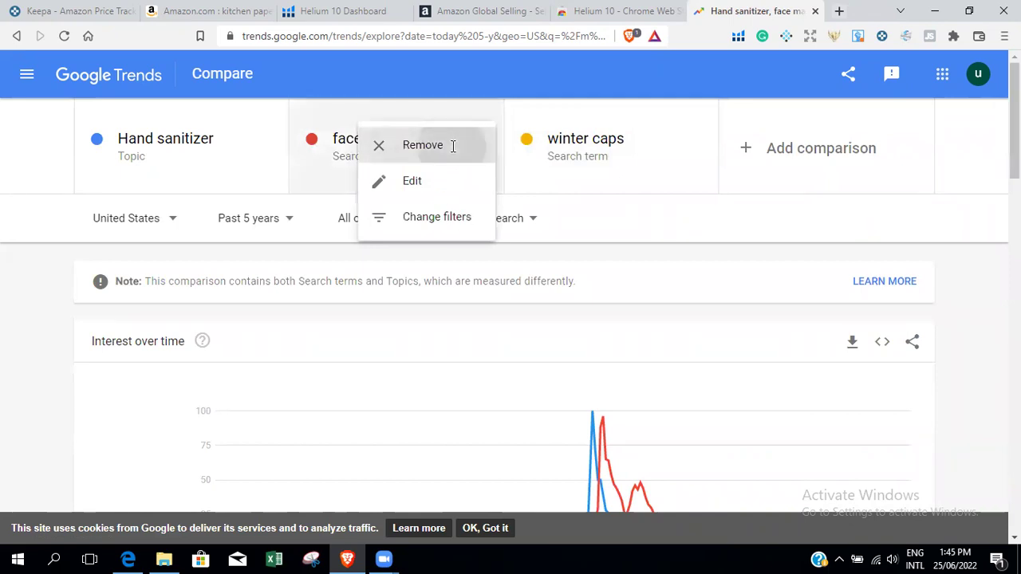
left_click(452, 147)
scroll(511, 319, "down", 4)
scroll(511, 319, "up", 1)
scroll(511, 319, "up", 3)
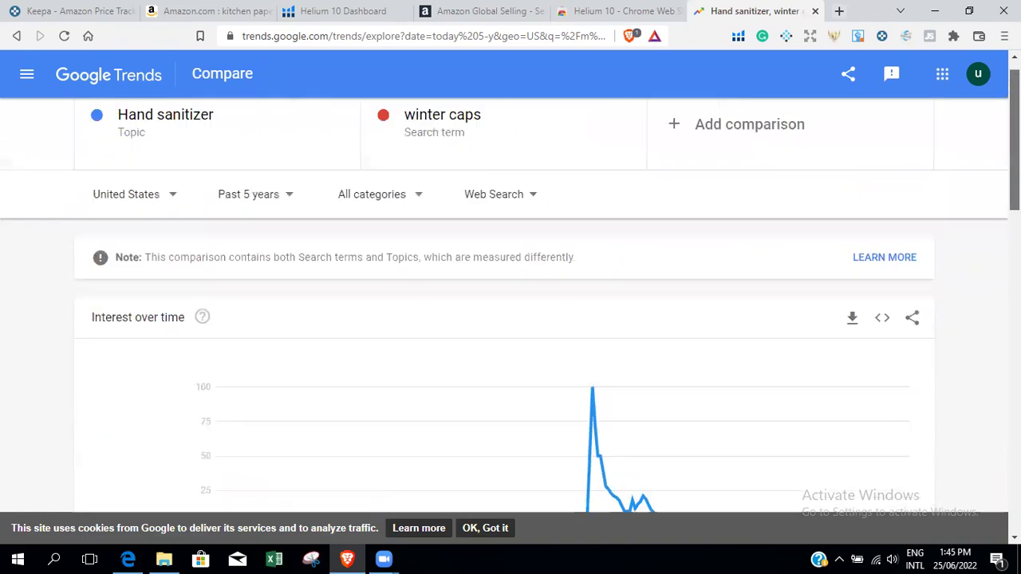
left_click(322, 164)
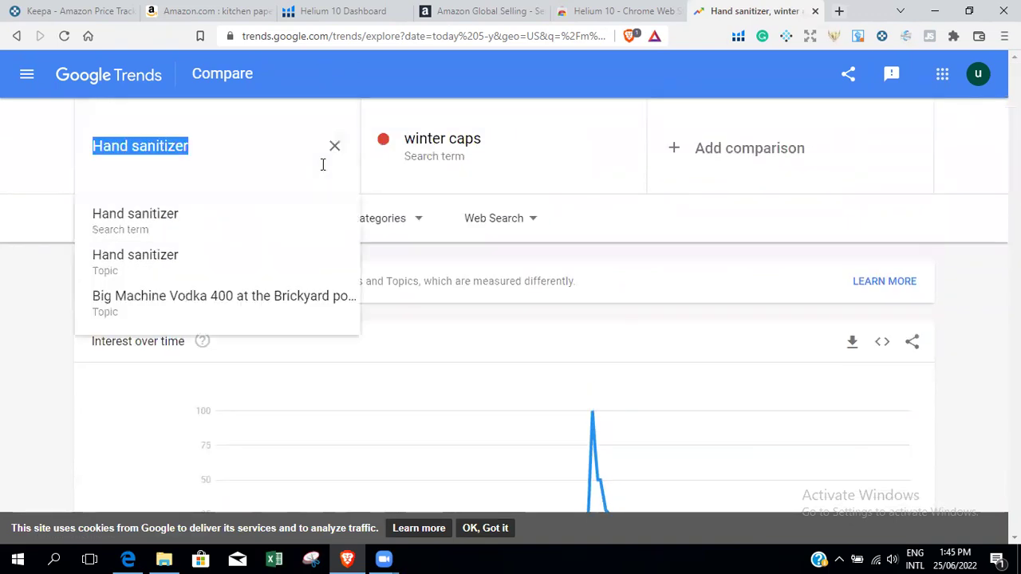
left_click(334, 148)
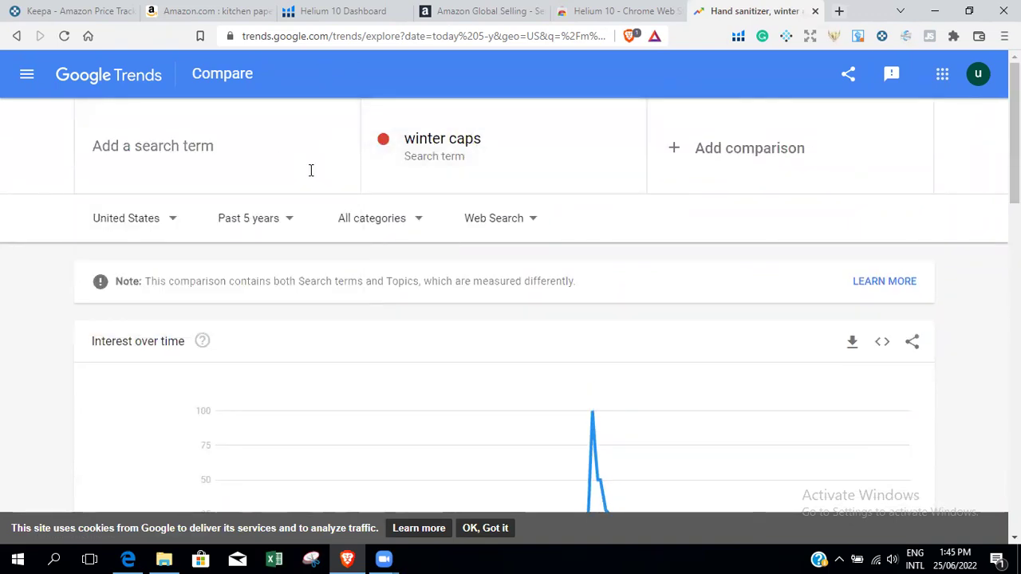
left_click(577, 178)
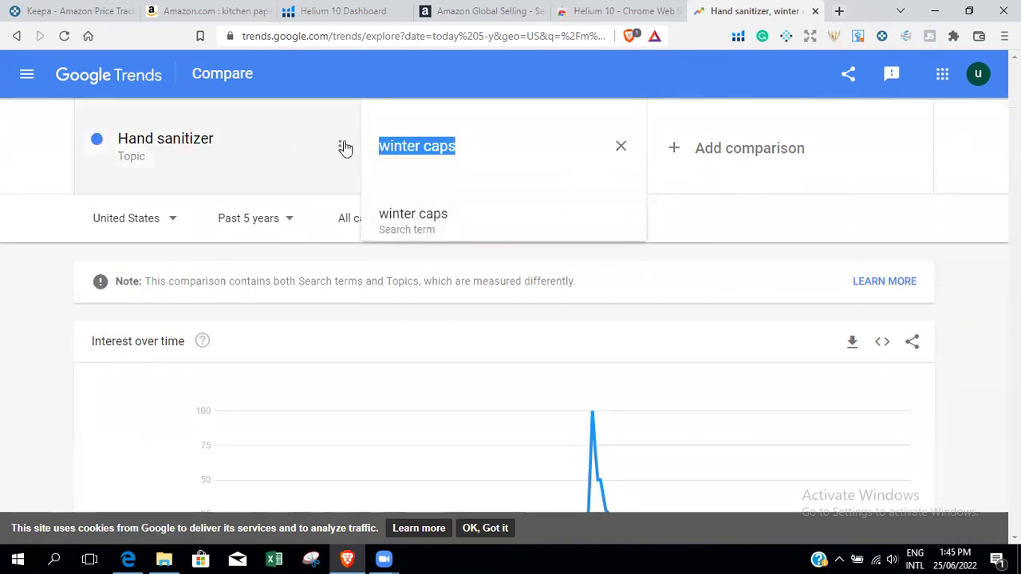
Step: Remove the Hand sanitizer topic from the comparison, keeping only "winter caps"
left_click(344, 146)
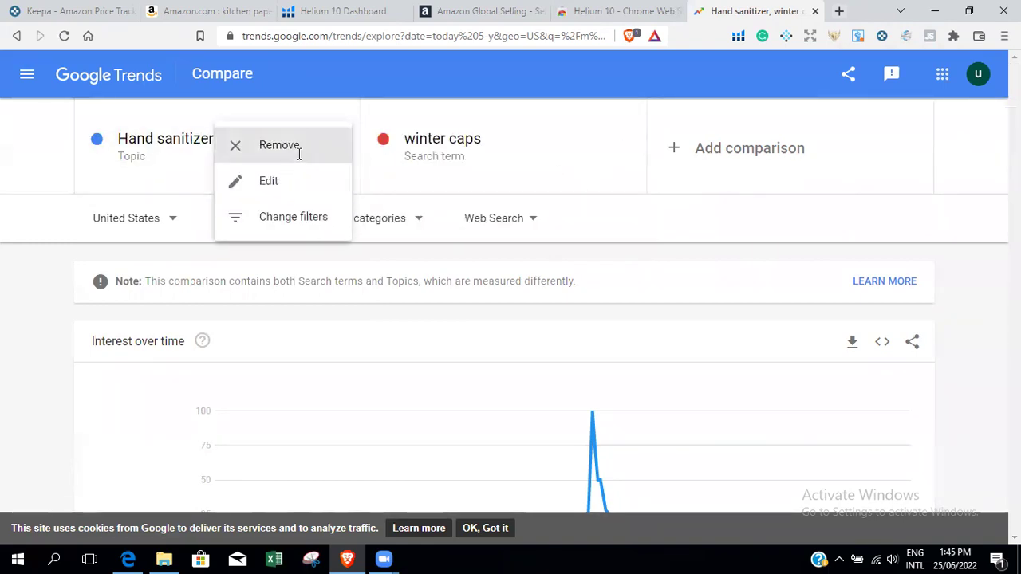
left_click(297, 148)
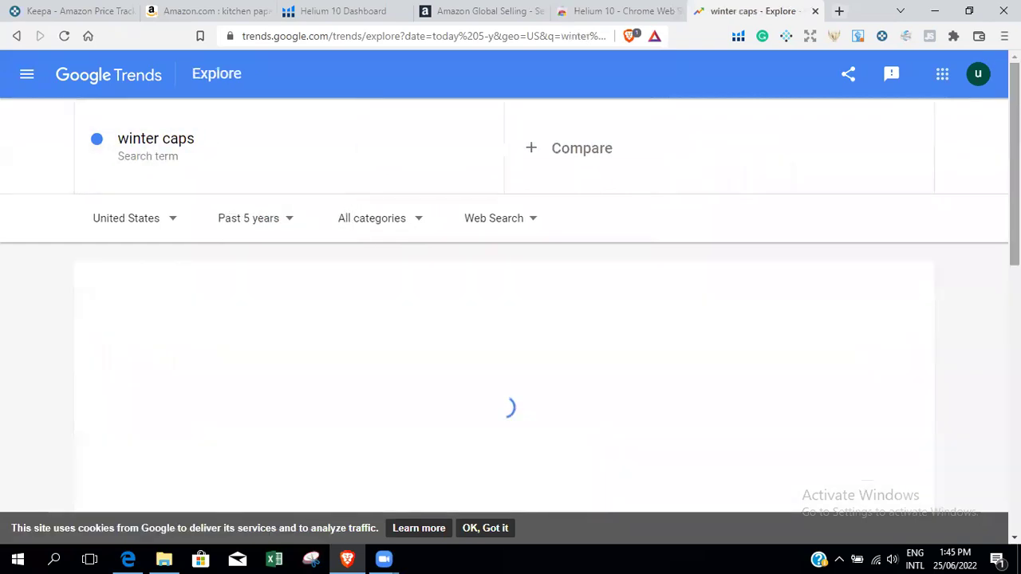
scroll(747, 230, "down", 3)
scroll(511, 303, "up", 2)
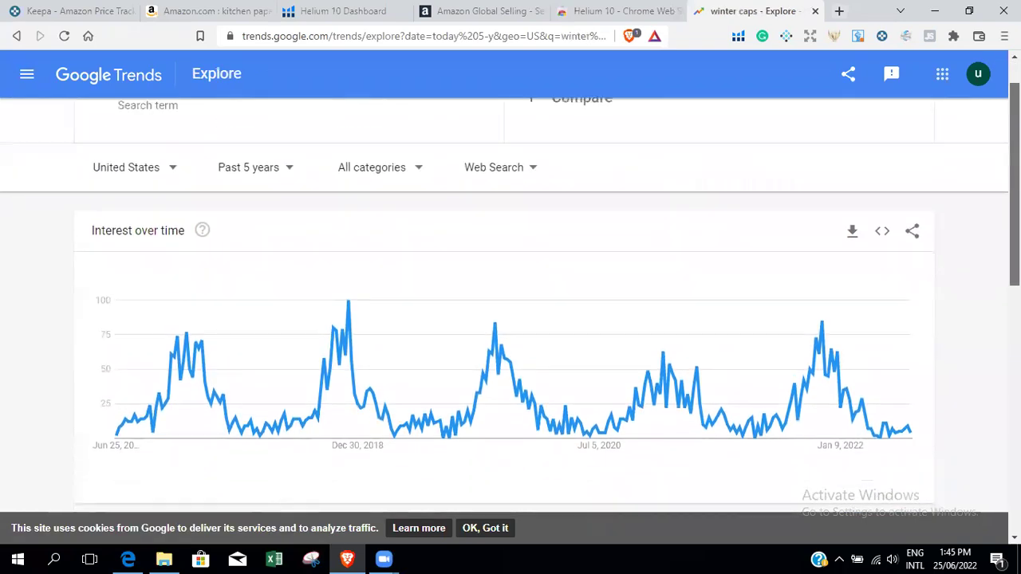
Step: Examine the five-year interest graph for winter caps for signs of seasonality
scroll(804, 189, "down", 3)
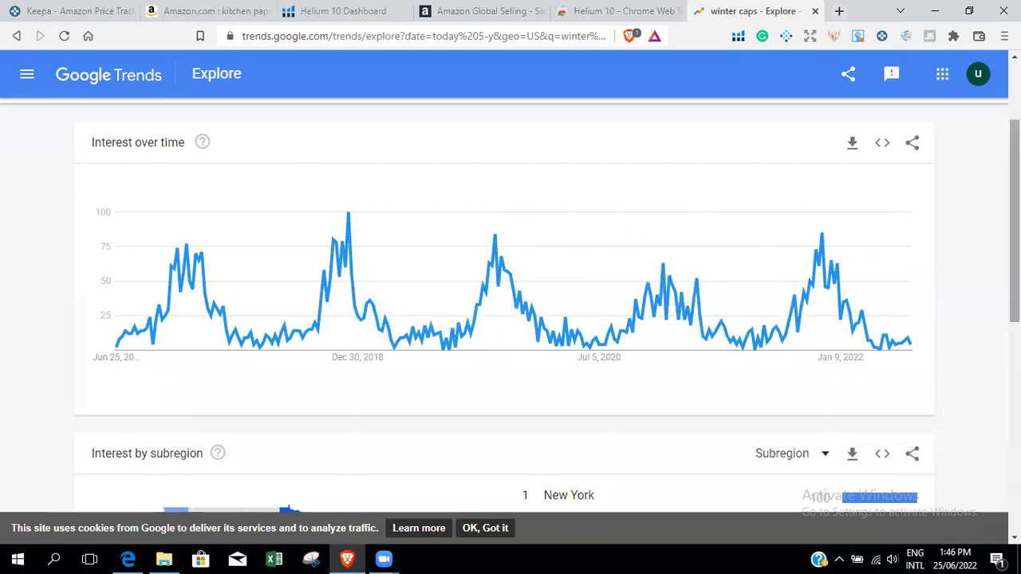
scroll(1014, 239, "up", 1)
scroll(511, 319, "up", 2)
scroll(511, 319, "down", 1)
scroll(511, 319, "up", 1)
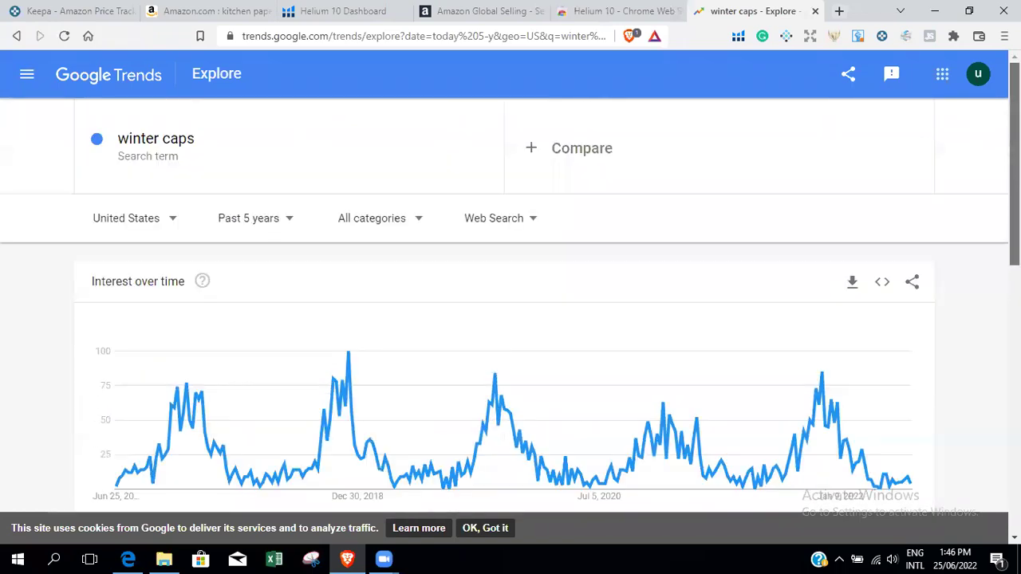
scroll(511, 319, "down", 1)
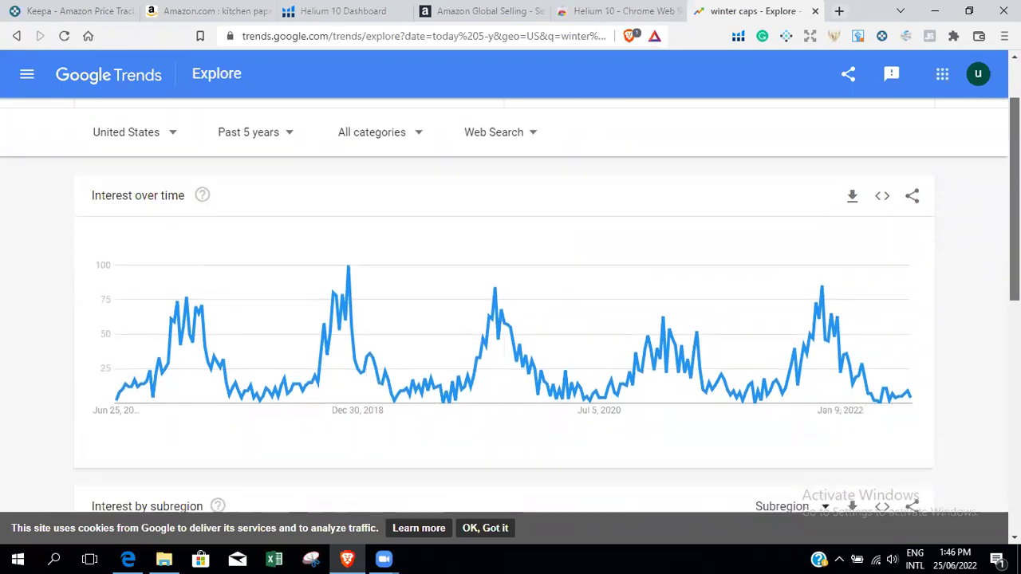
scroll(511, 319, "up", 1)
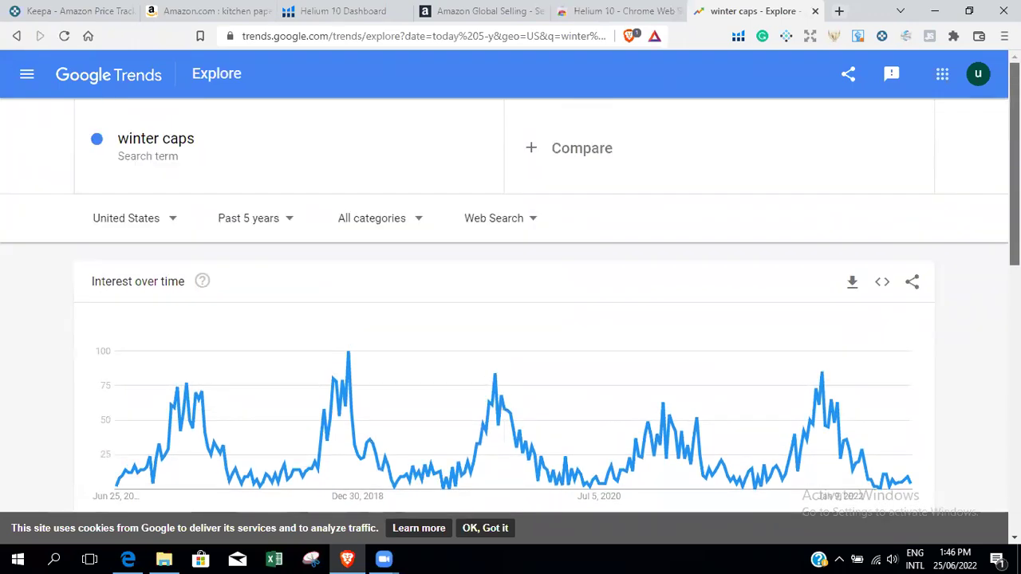
Step: Replace "winter caps" with "kitchen mat" as the search term and examine its five-year interest graph
left_click(256, 156)
key("BackSpace")
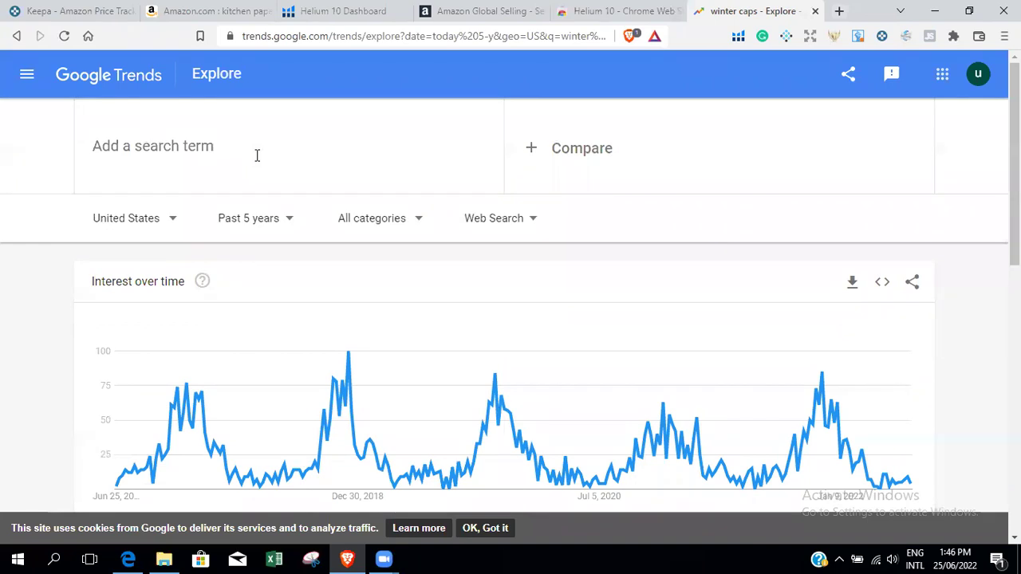
type("kitchen mat")
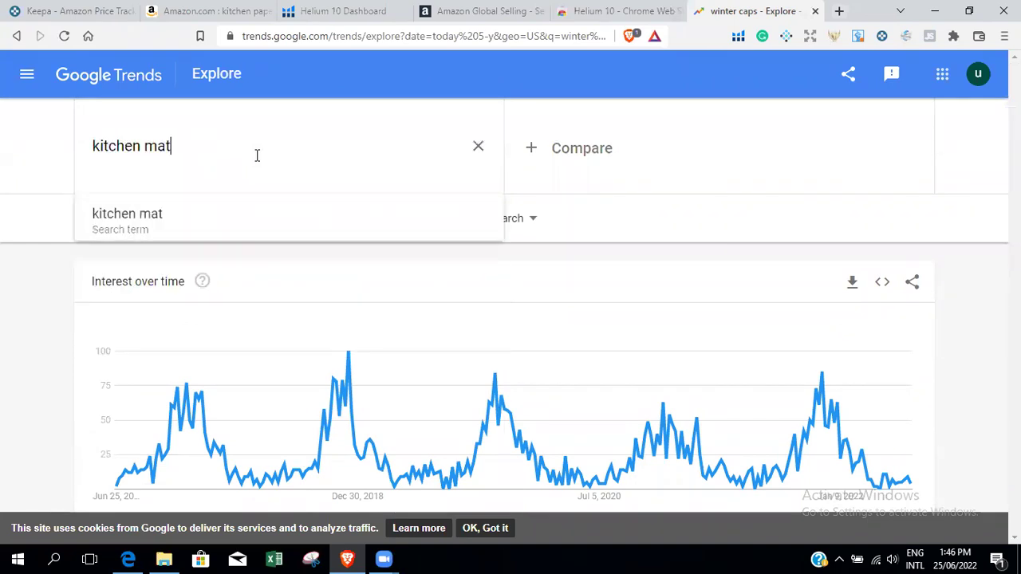
key("Return")
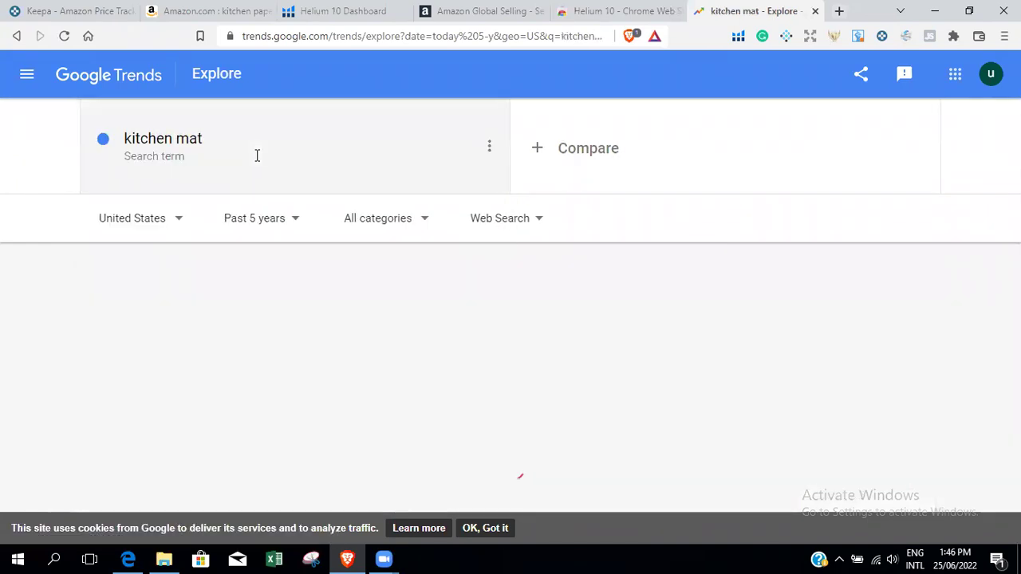
scroll(279, 314, "down", 2)
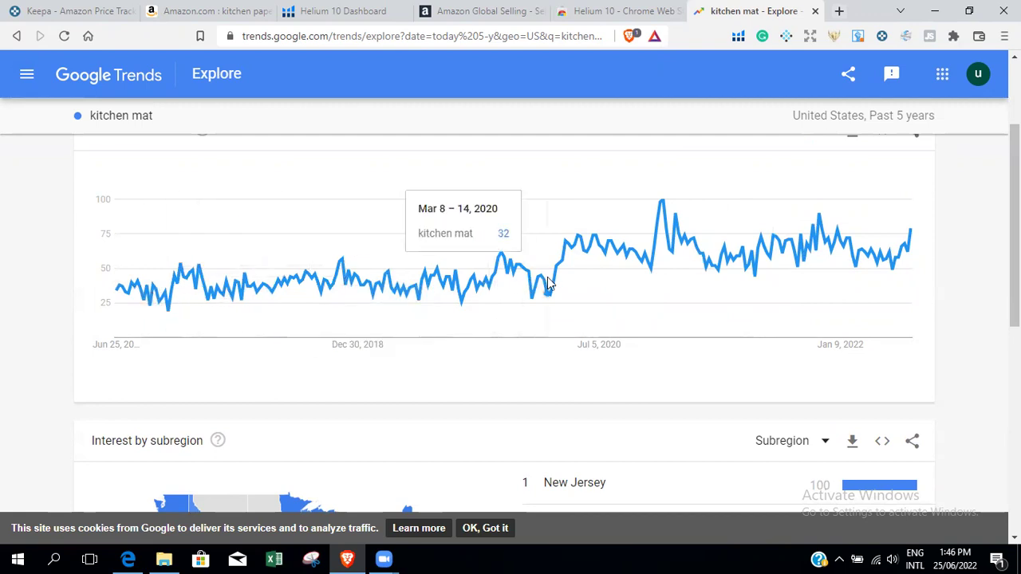
scroll(238, 103, "up", 2)
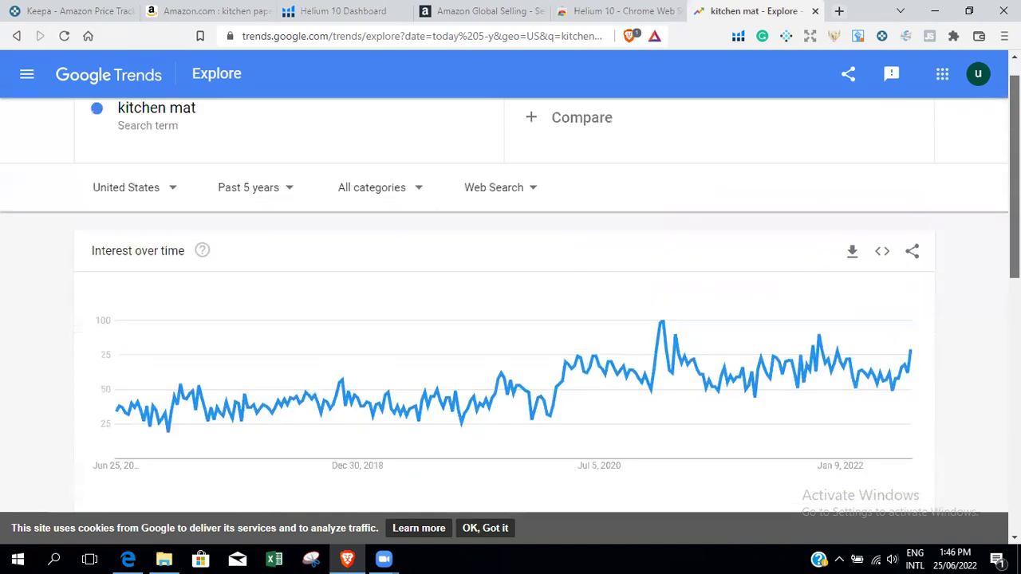
Step: Change the search term to "kitchen knife" and examine its five-year interest graph for seasonal peaks
left_click(228, 141)
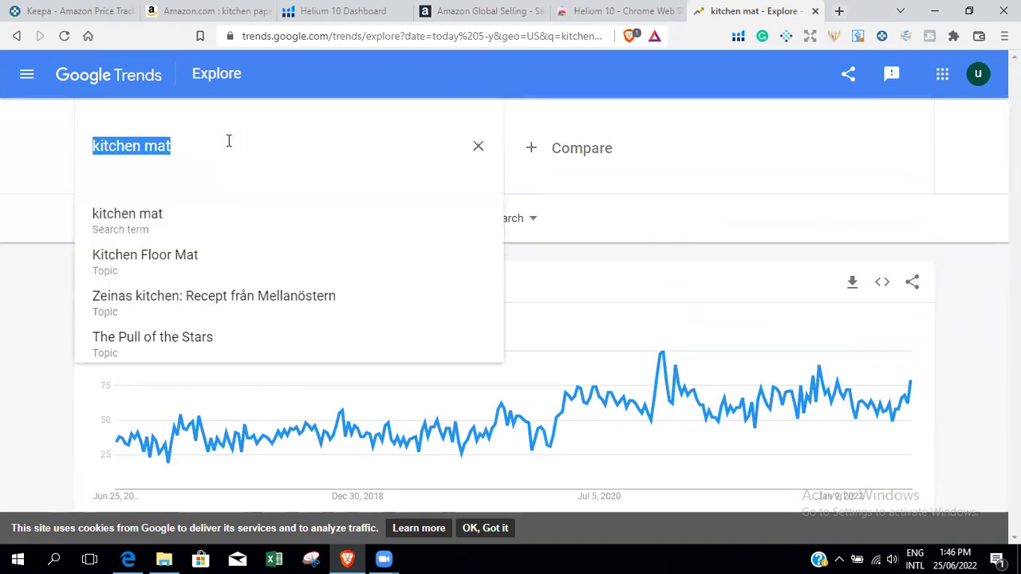
type("kitchen knife")
key("Return")
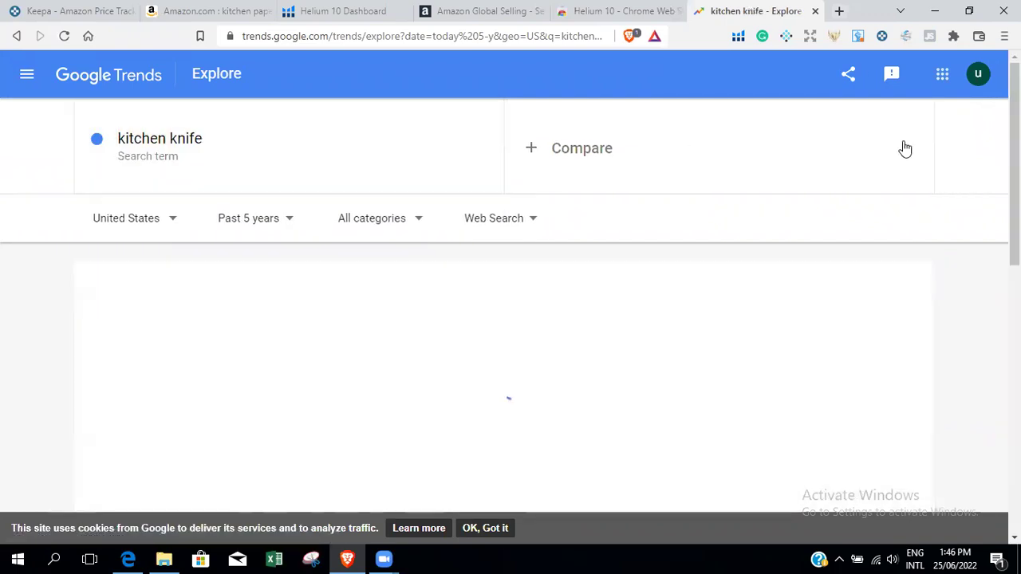
scroll(510, 319, "down", 3)
scroll(511, 319, "up", 1)
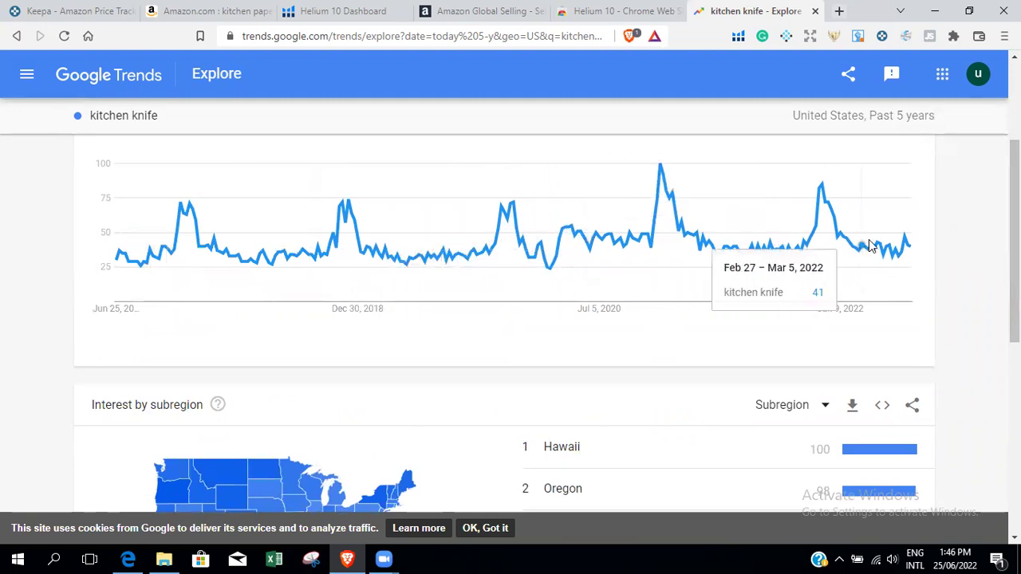
scroll(925, 239, "up", 3)
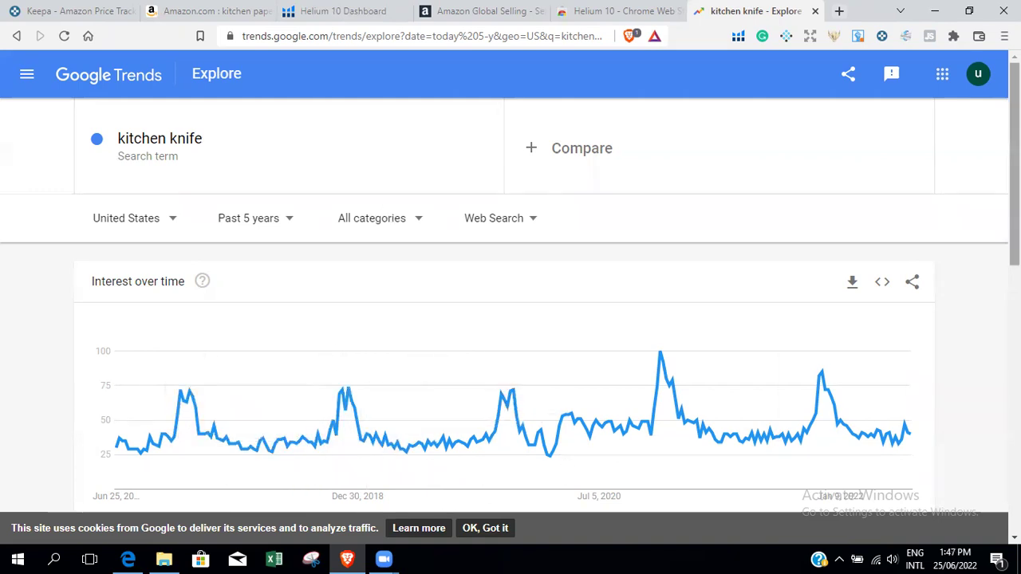
scroll(439, 472, "down", 2)
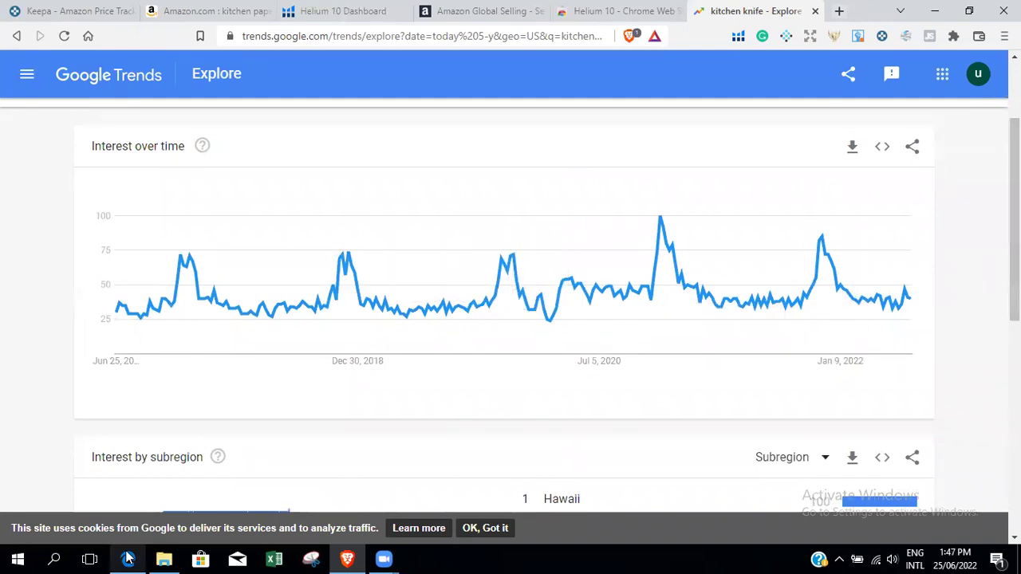
Step: Switch to Amazon, search for "kitchen knife" and highlight the number of results
left_click(347, 559)
left_click(347, 559)
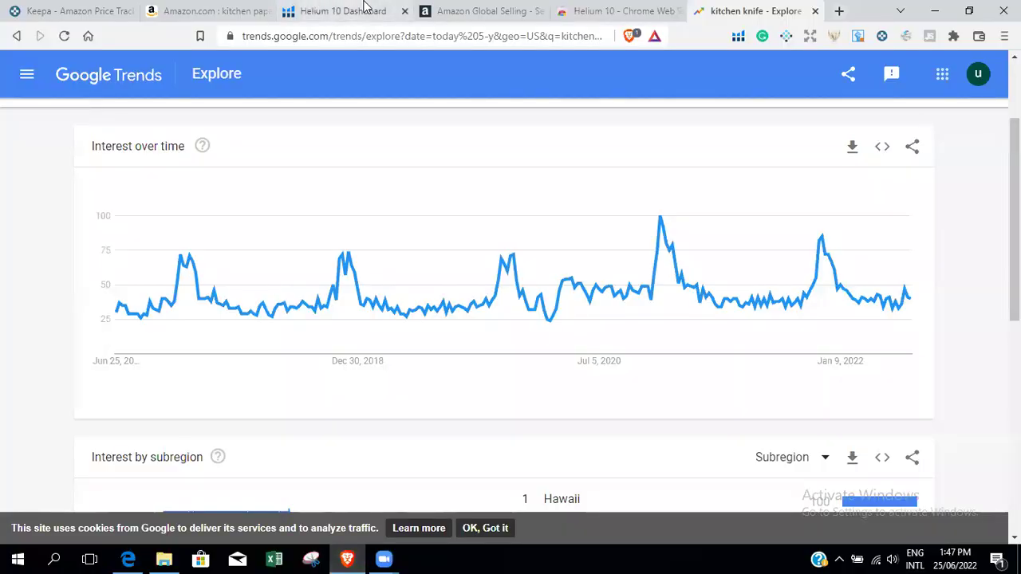
left_click(365, 8)
left_click(180, 10)
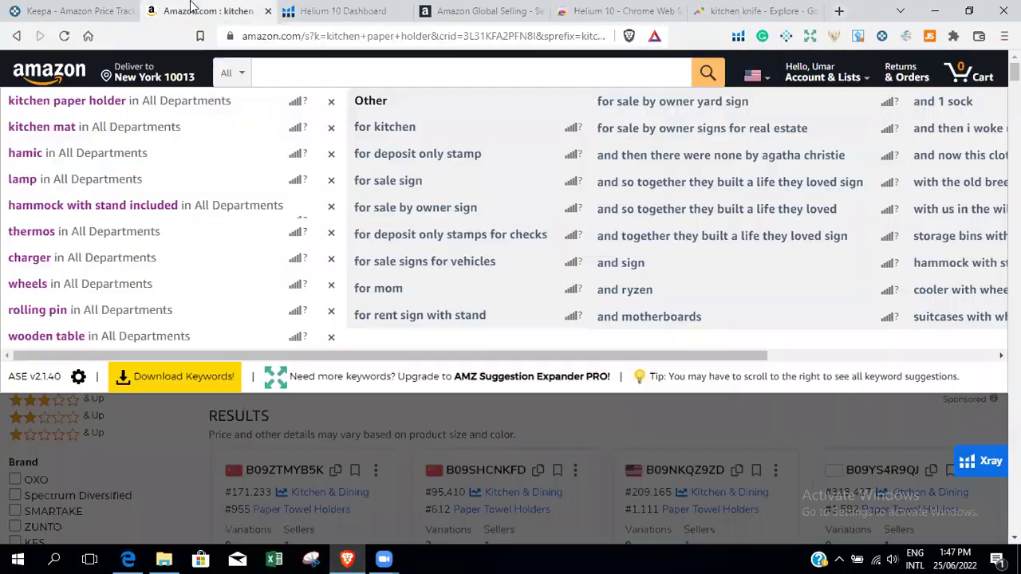
left_click(331, 10)
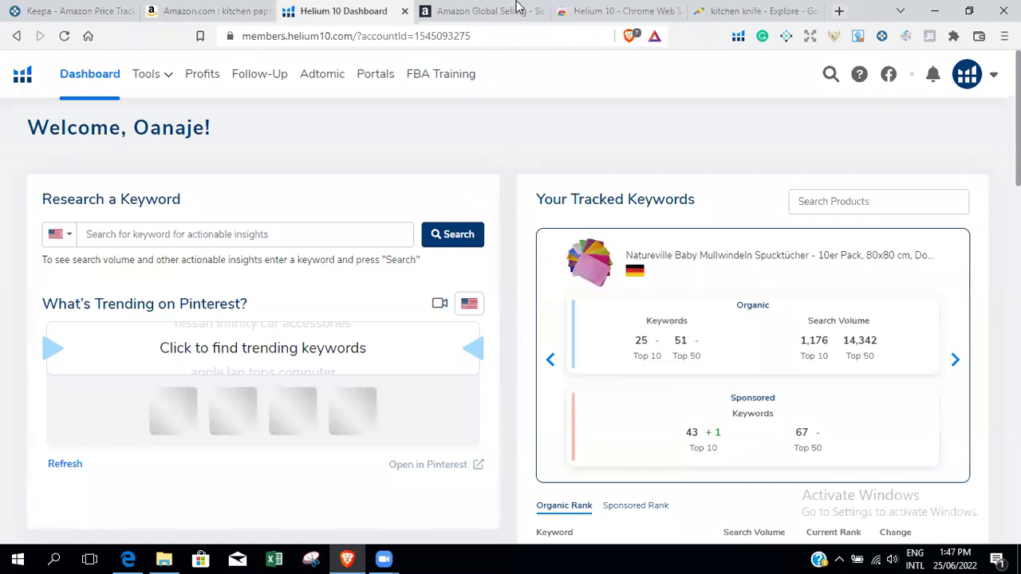
left_click(180, 10)
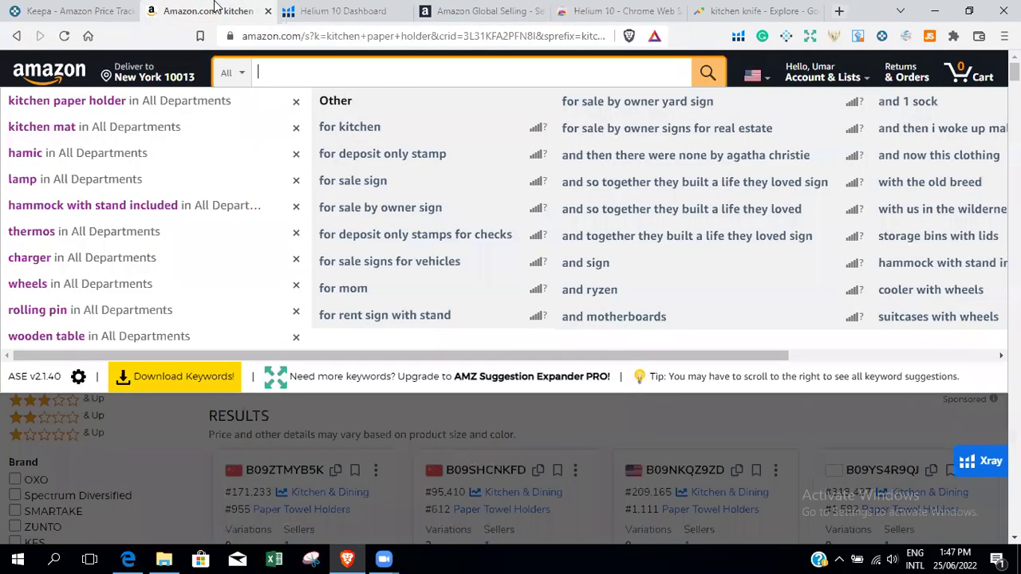
left_click(586, 431)
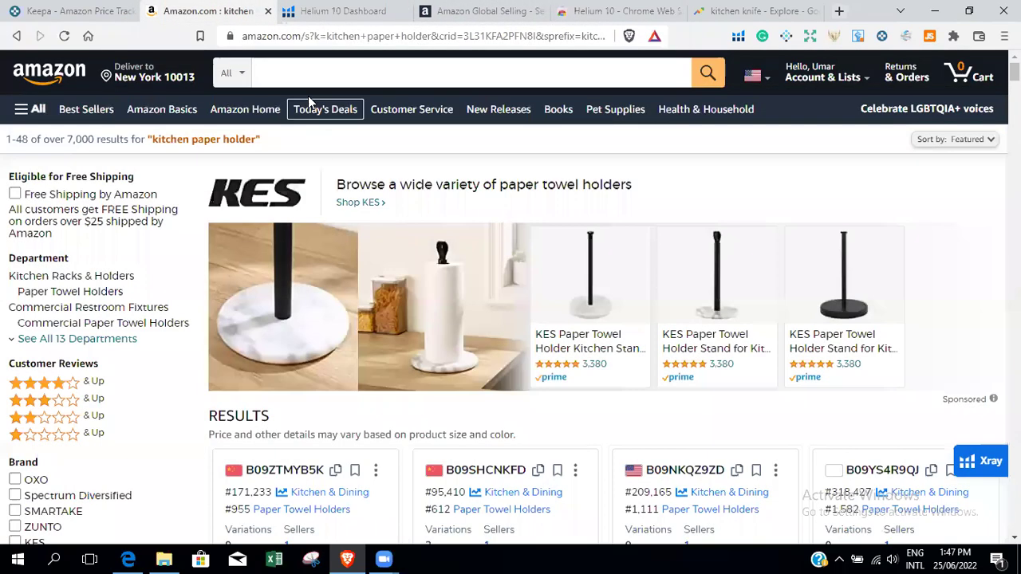
left_click(314, 70)
type("kit")
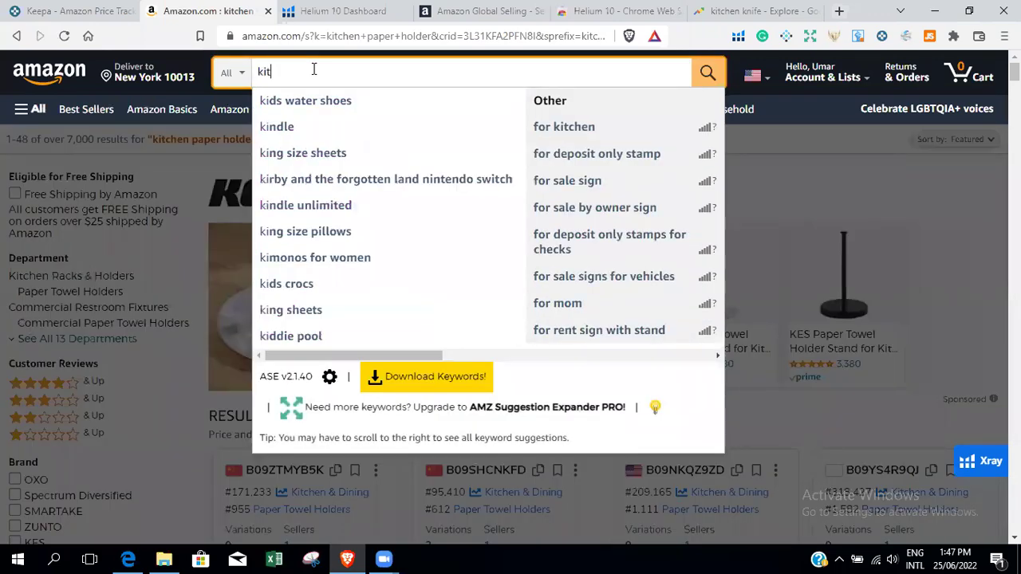
type("chen knife")
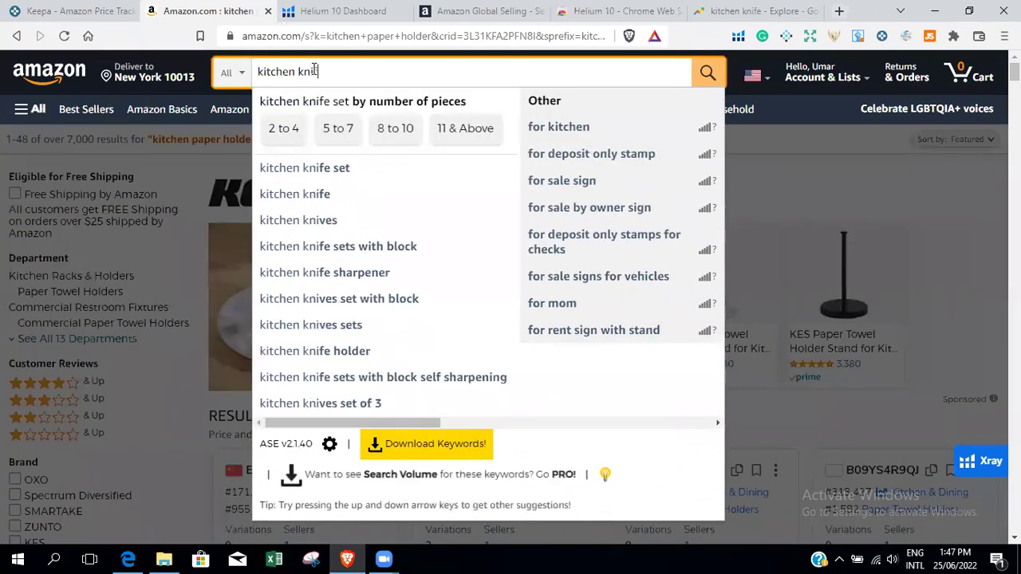
key("Return")
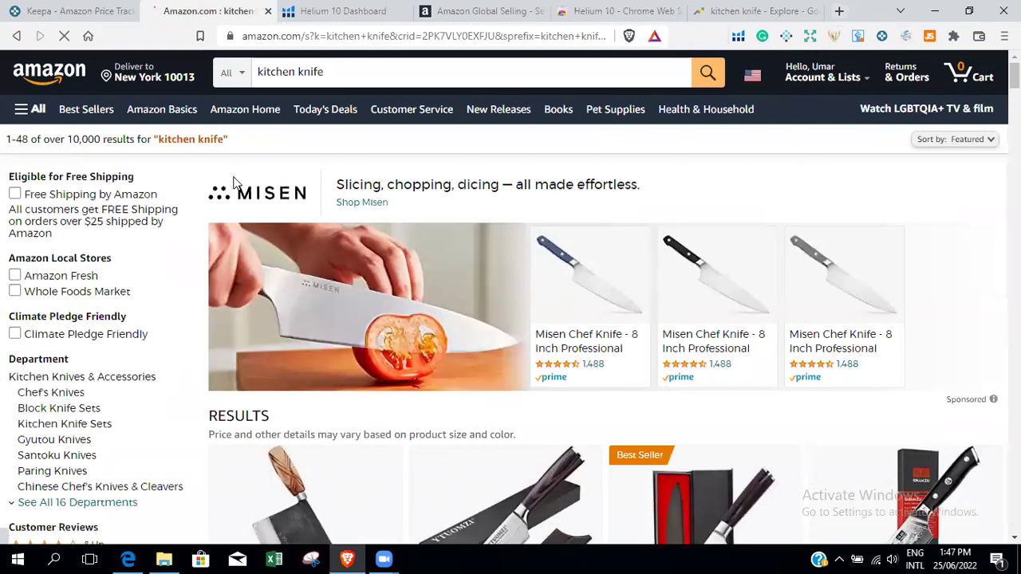
double_click(69, 139)
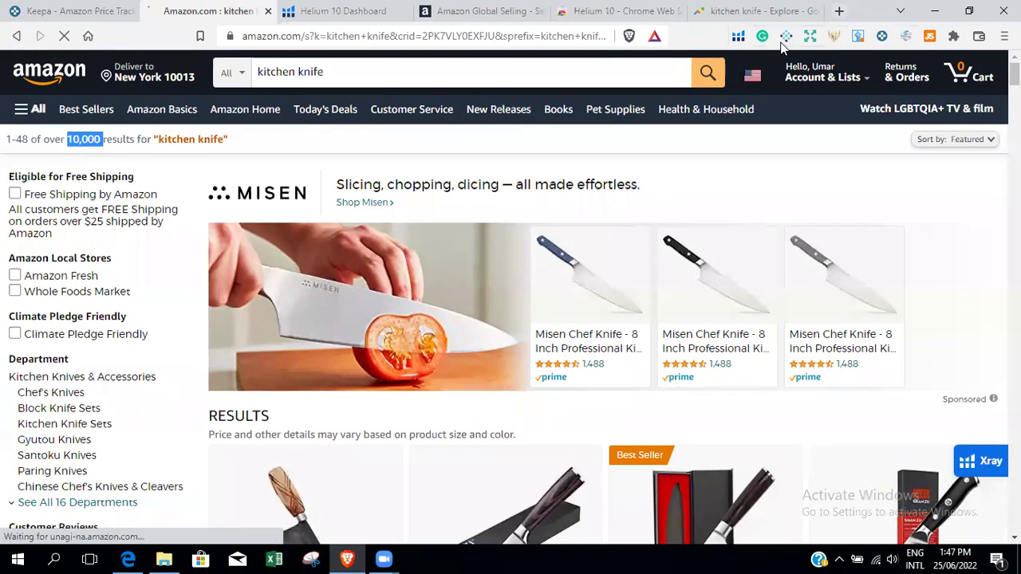
Step: Run the Helium 10 Xray product research on the kitchen knife search results
left_click(738, 36)
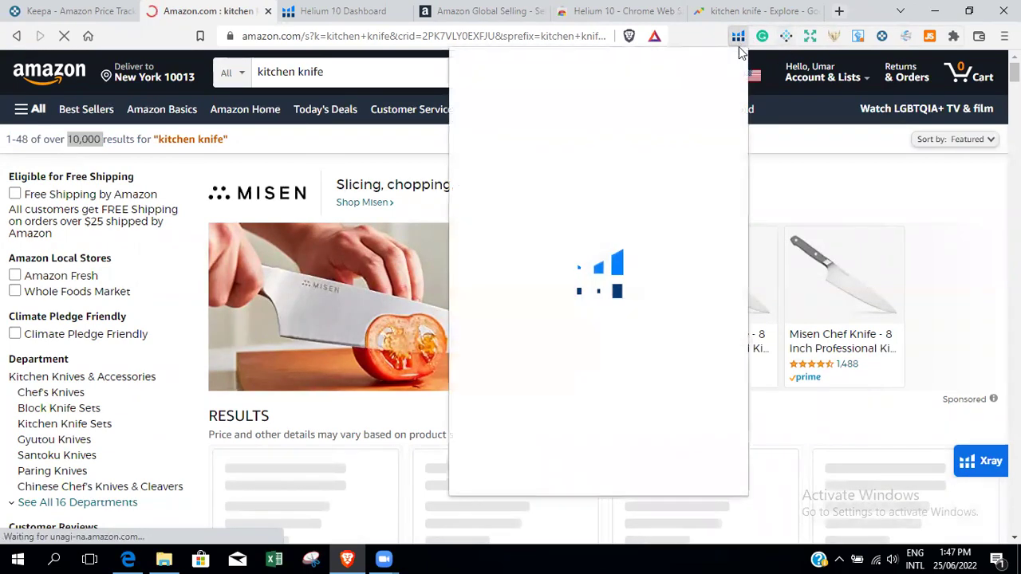
left_click(654, 154)
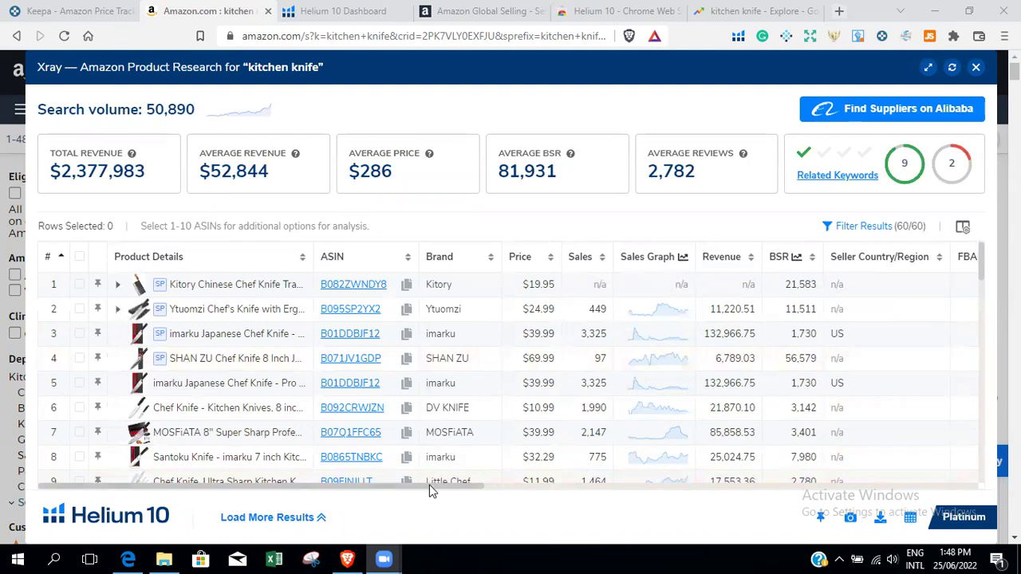
mouse_move(430, 491)
left_mouse_down()
mouse_move(492, 497)
mouse_move(418, 485)
left_mouse_up()
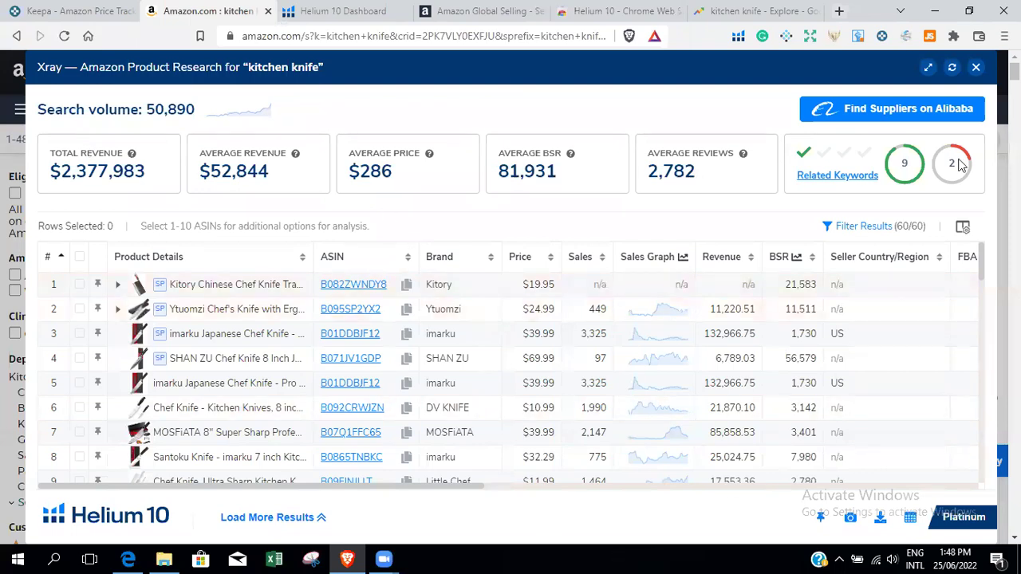
Step: Filter the Xray results to hide sponsored products
left_click(864, 227)
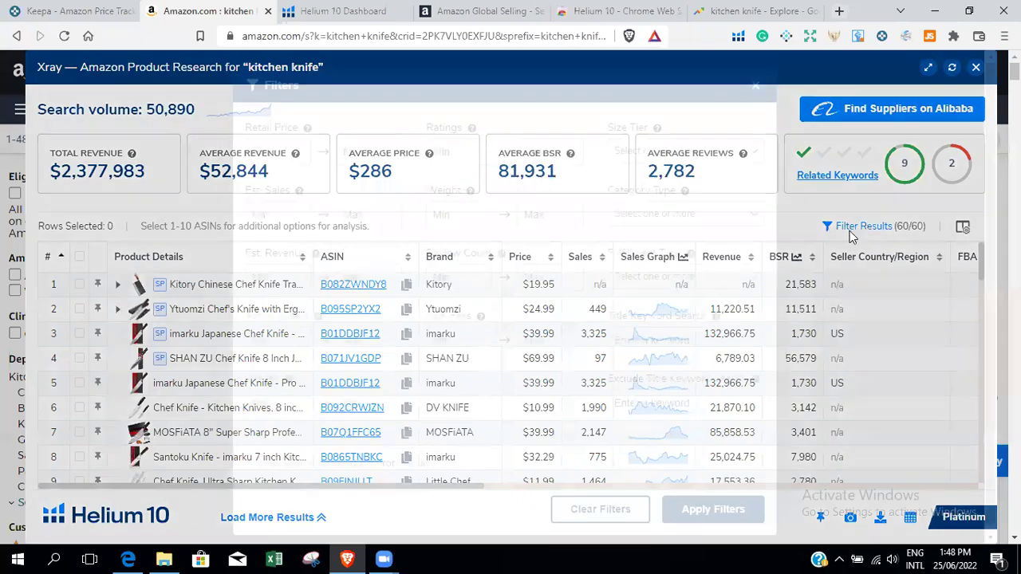
left_click(320, 465)
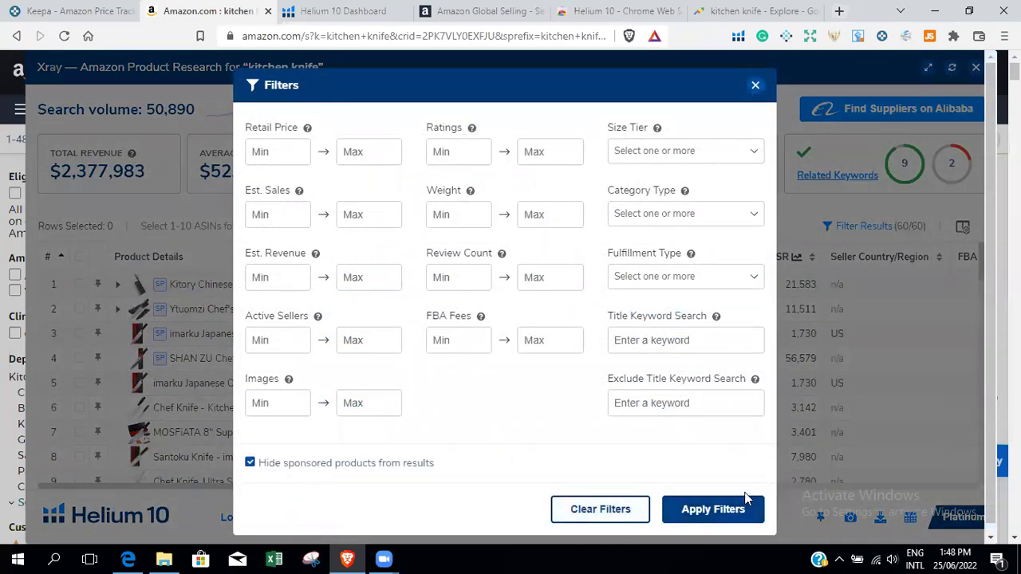
left_click(712, 510)
Step: Examine the review counts, prices and sales of the kitchen knife listings and highlight the keyword's search volume
scroll(495, 359, "down", 2)
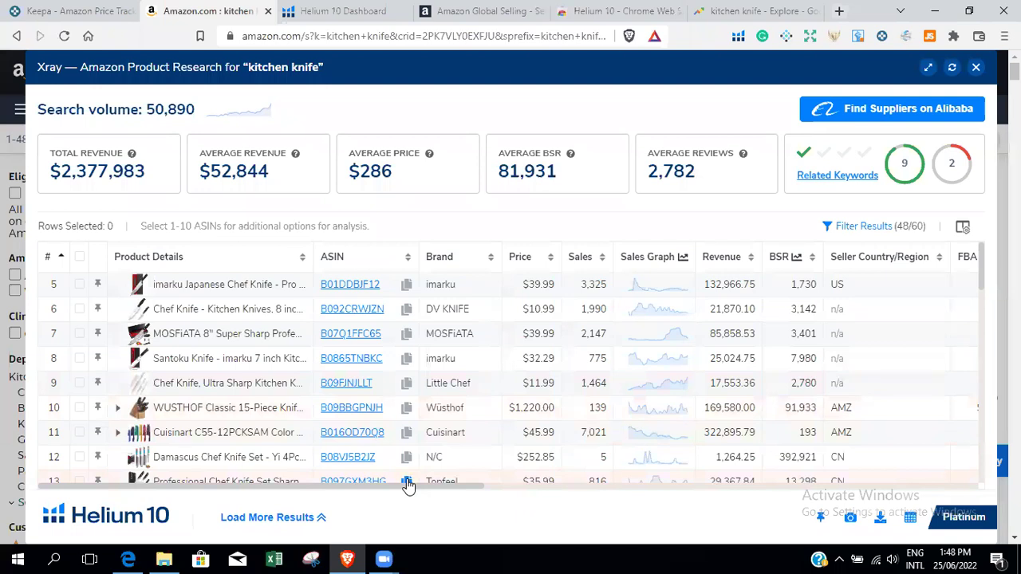
left_click_drag(408, 486, 610, 472)
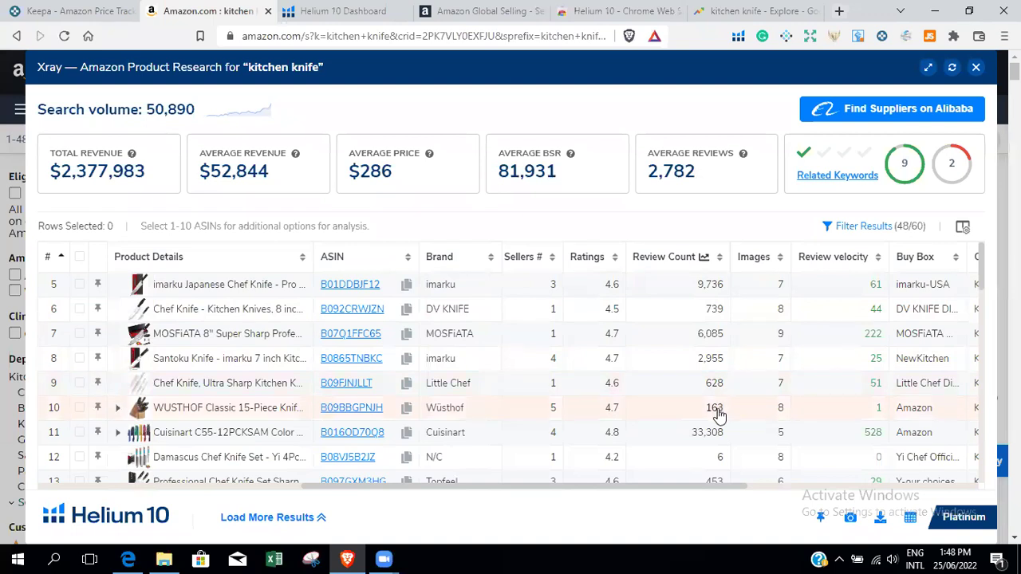
scroll(720, 391, "down", 1)
scroll(721, 391, "down", 1)
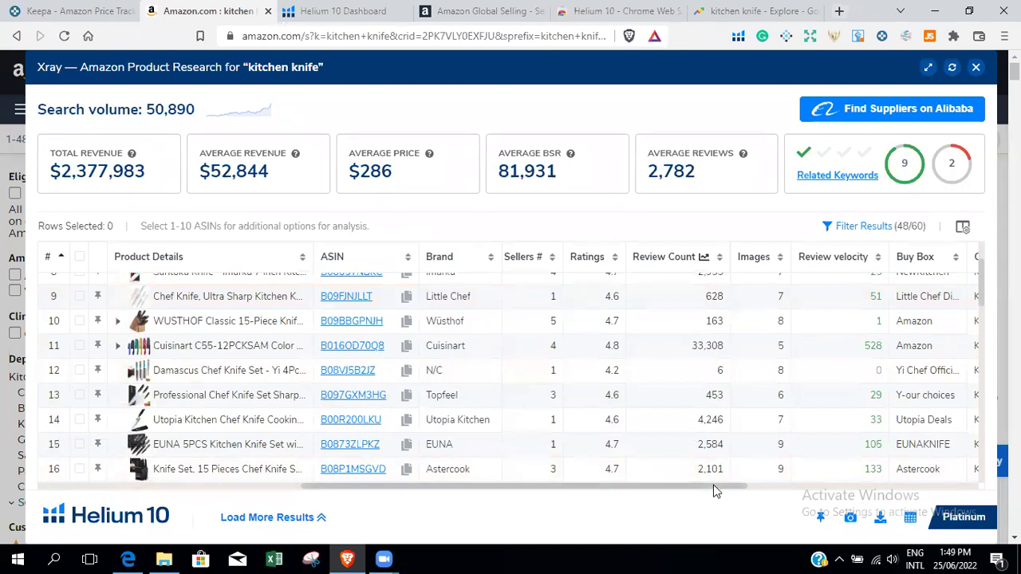
left_click_drag(709, 489, 399, 494)
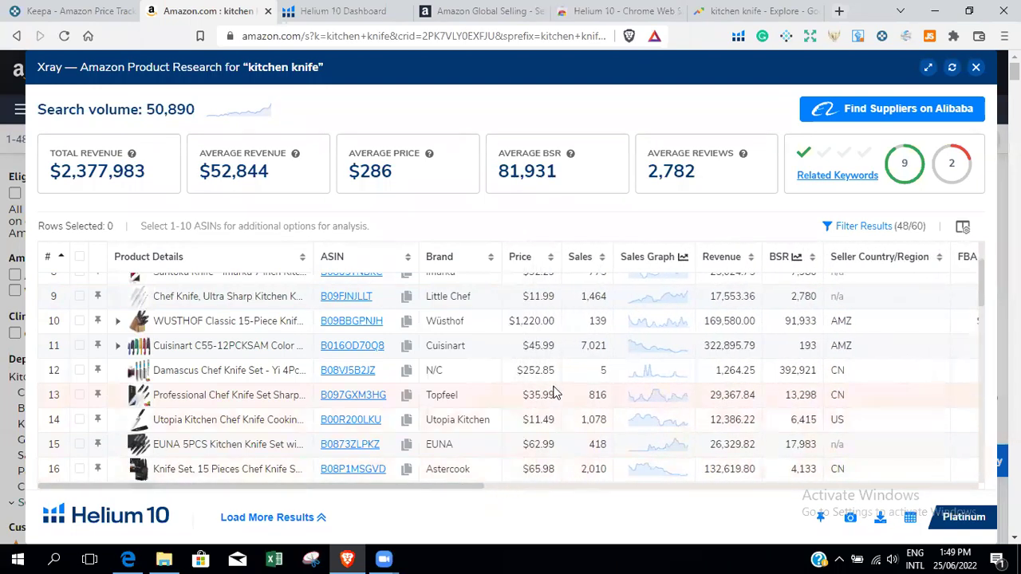
scroll(562, 364, "up", 1)
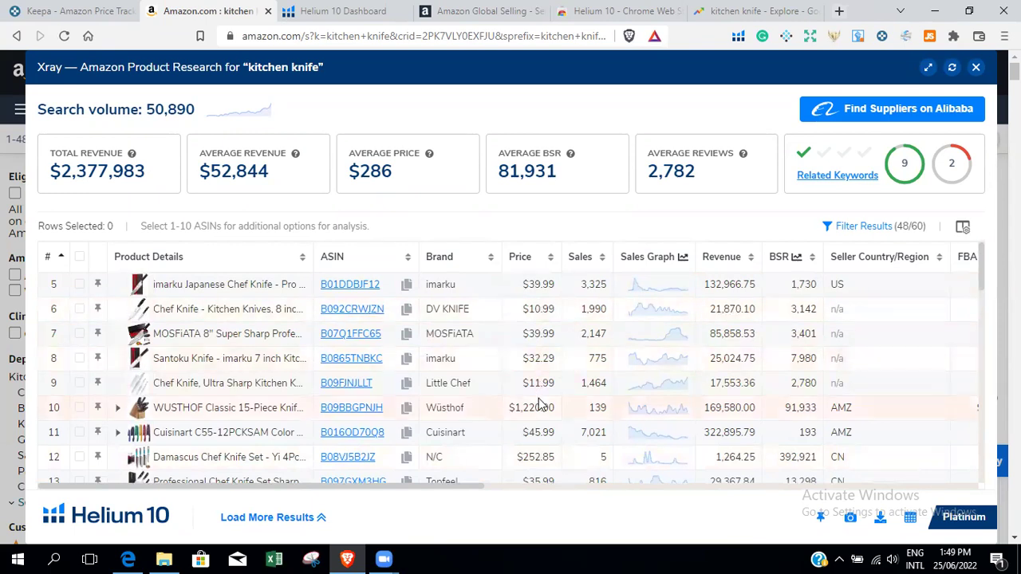
scroll(538, 399, "down", 1)
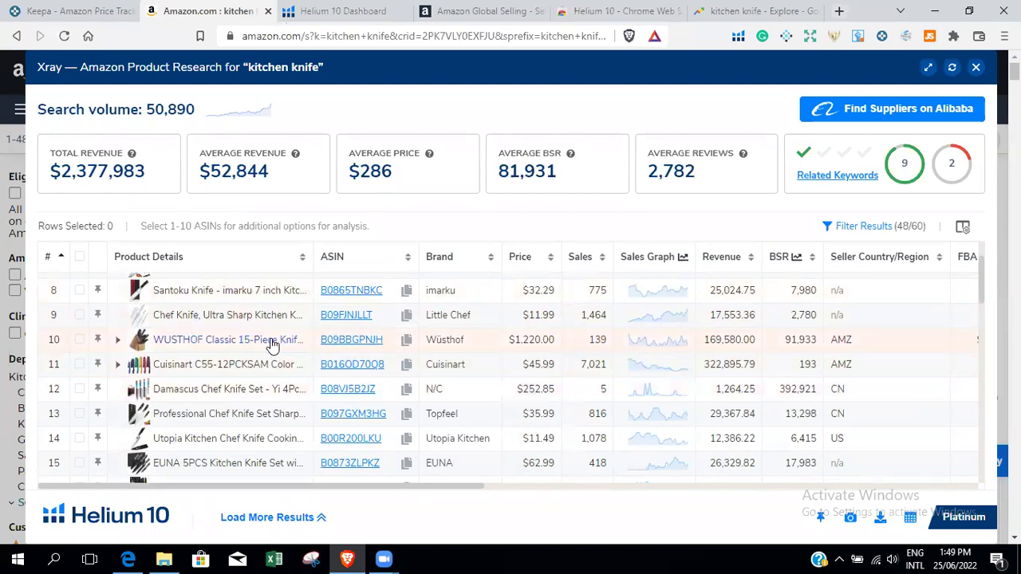
mouse_move(275, 345)
scroll(543, 359, "down", 1)
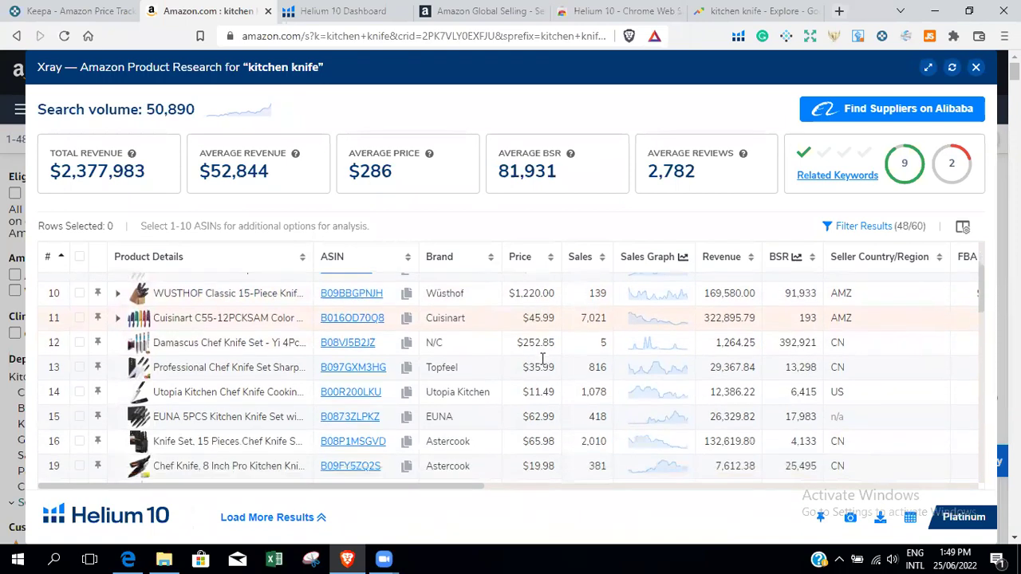
scroll(543, 359, "up", 3)
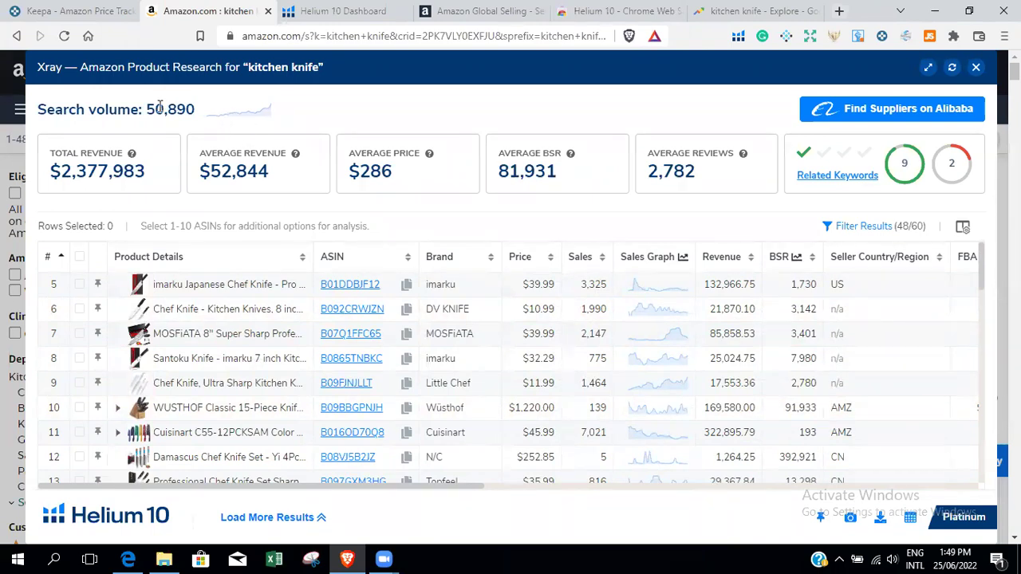
left_click_drag(147, 109, 198, 115)
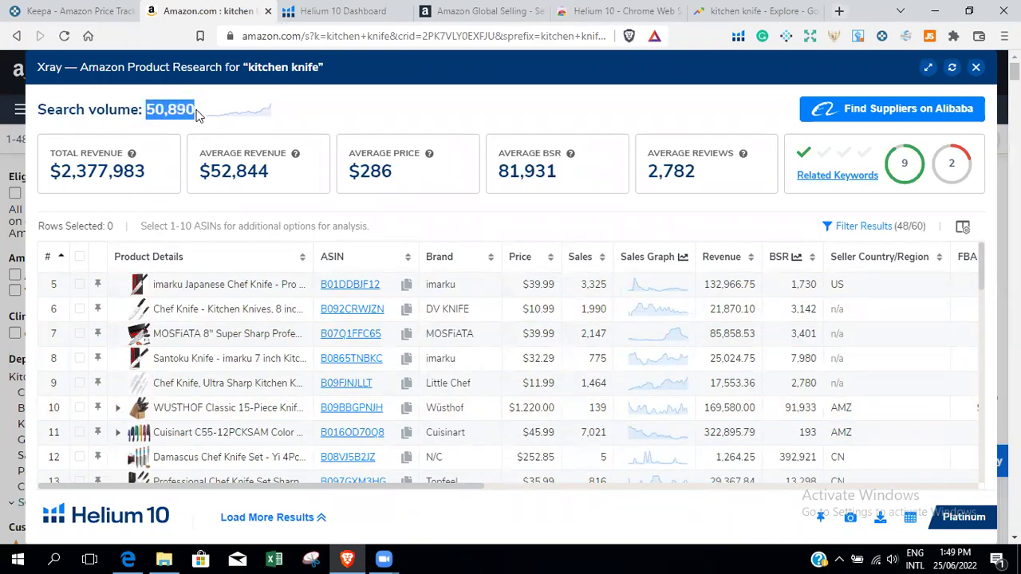
Step: Switch to the Helium 10 dashboard and open the Magnet keyword research tool
left_click(329, 19)
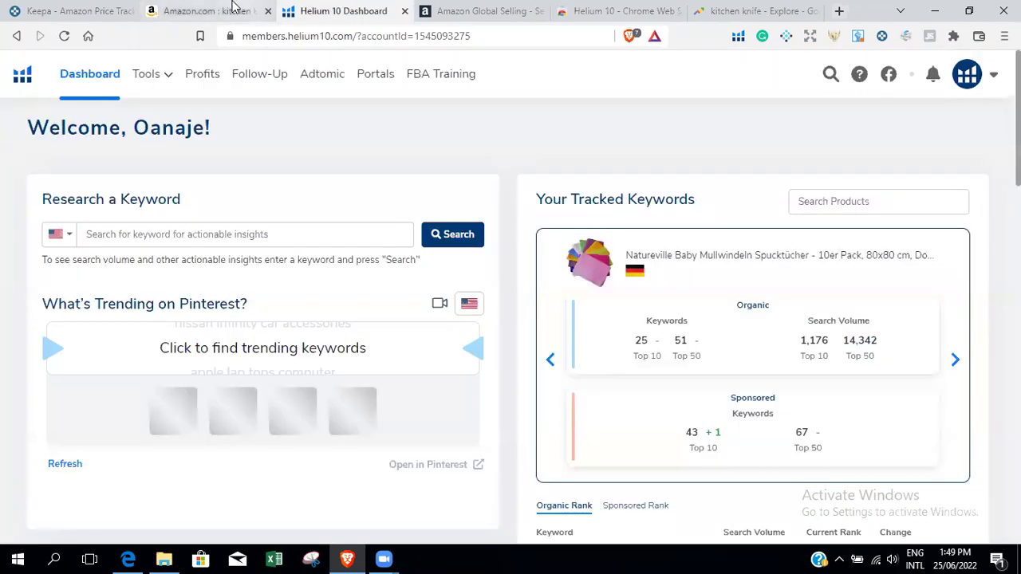
left_click(146, 84)
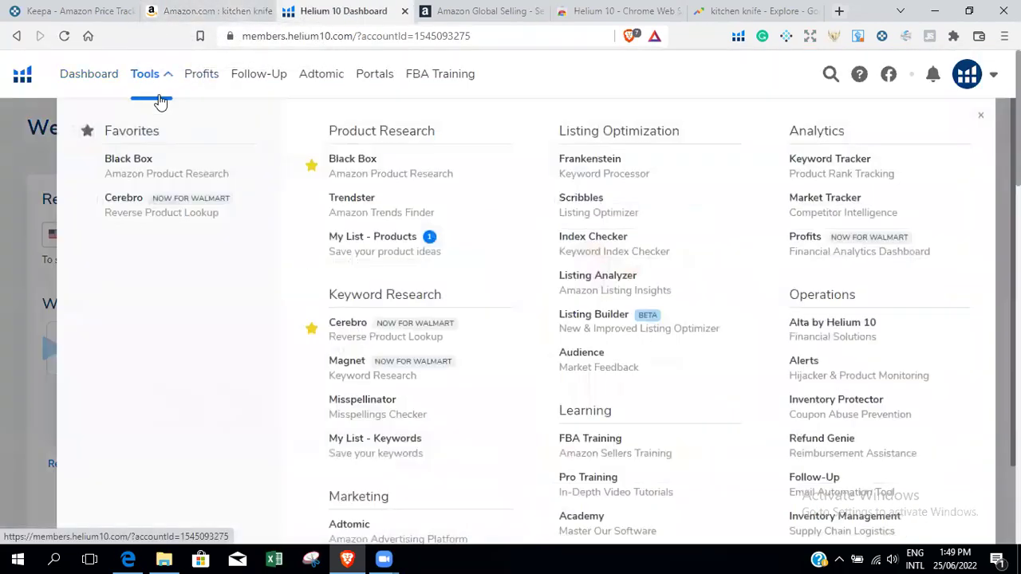
left_click(357, 364)
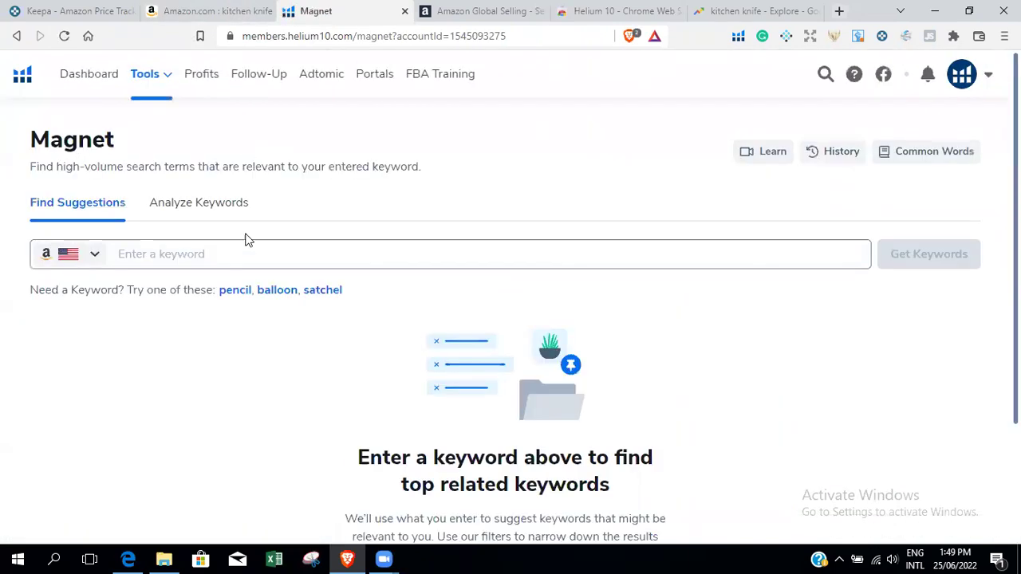
Step: Run a new Magnet search for "kitchen knife" on the US marketplace and highlight the keyword's search volume
left_click(251, 255)
type("kitch")
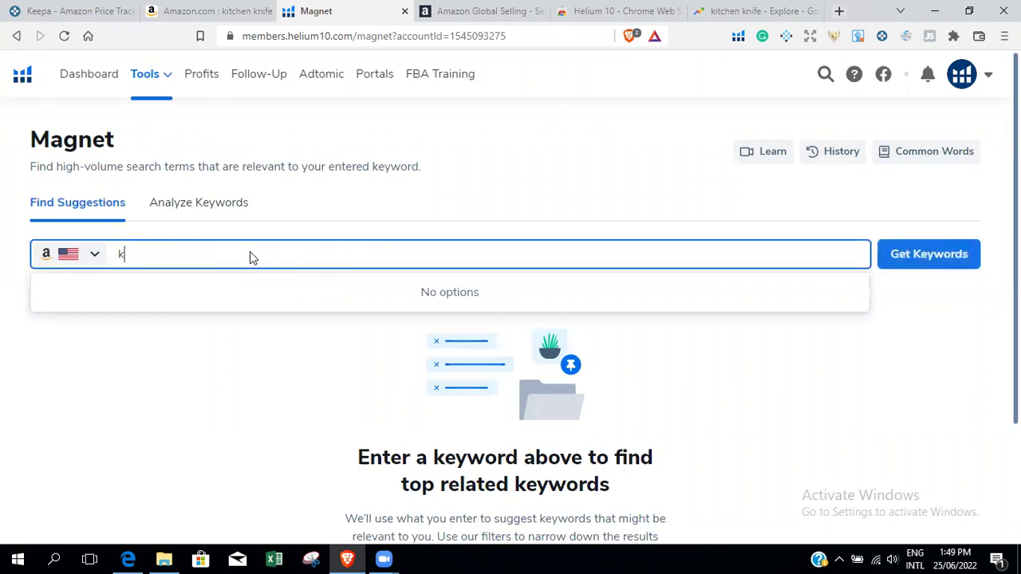
type("en knife")
key("Return")
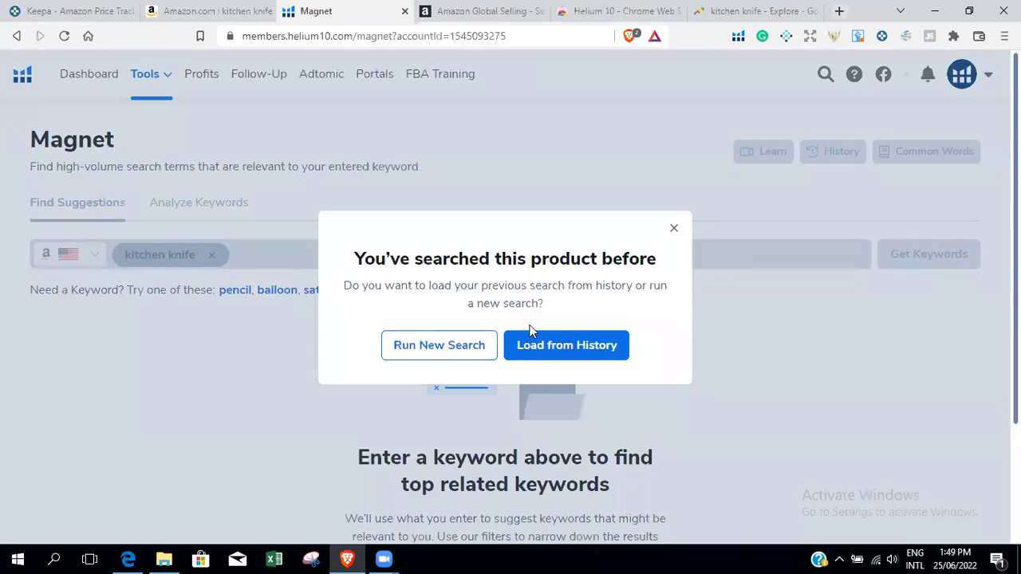
left_click(445, 351)
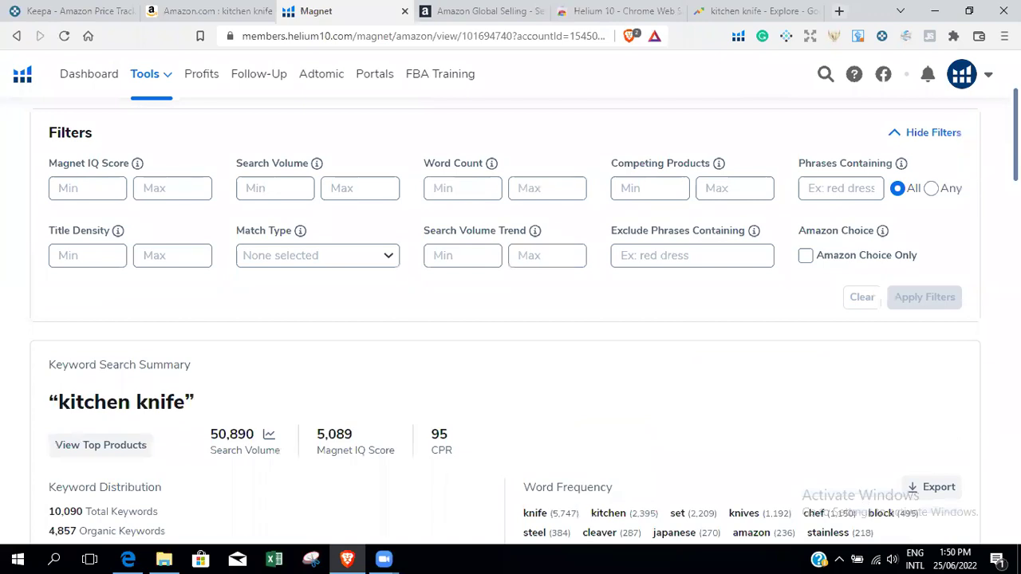
scroll(511, 319, "down", 3)
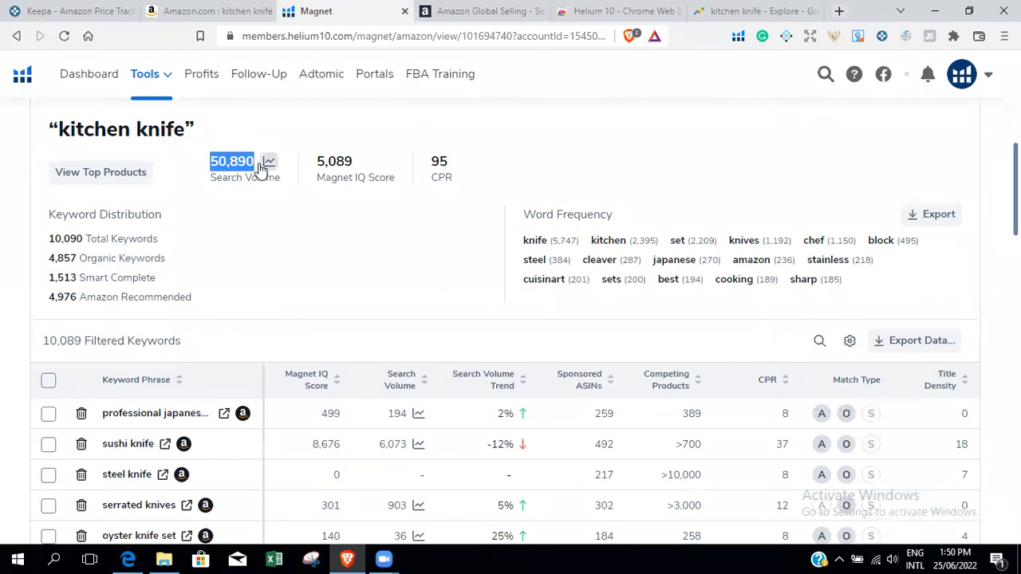
Step: Review the kitchen knife search volume history in Xray over 30 days, 90 days, 1 year and all time, and compare it with Google Trends
left_click(213, 9)
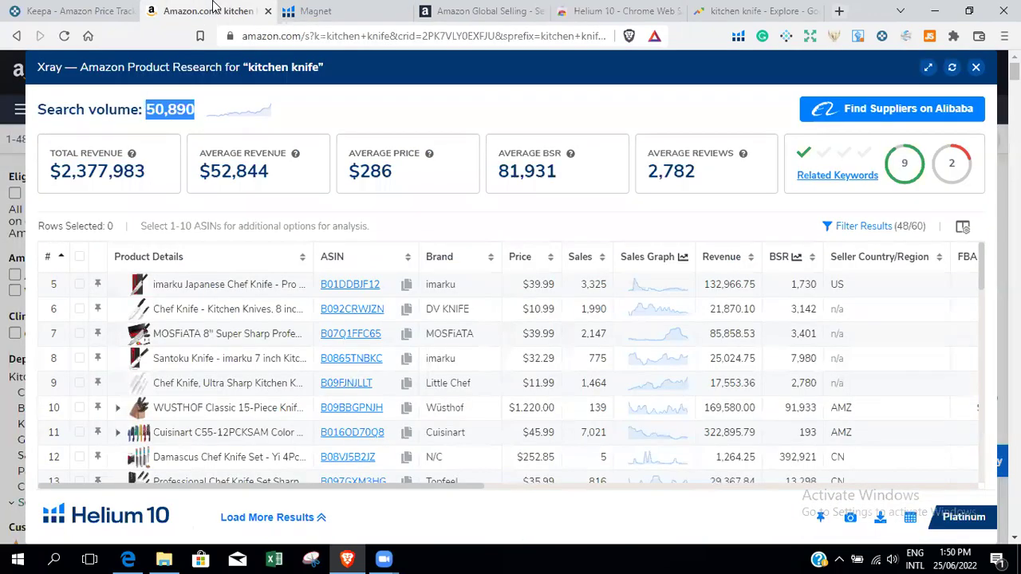
left_click(254, 117)
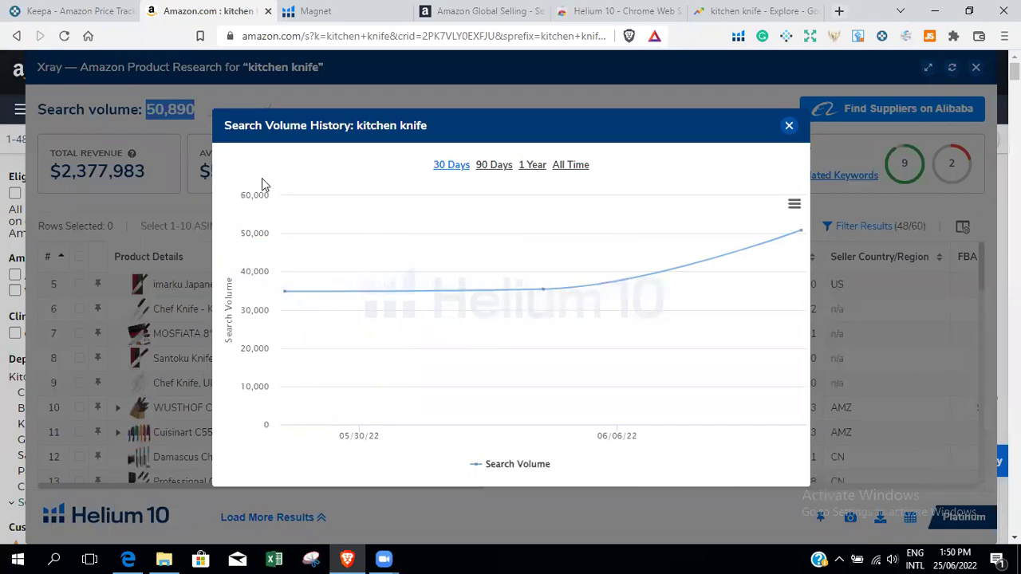
left_click(503, 169)
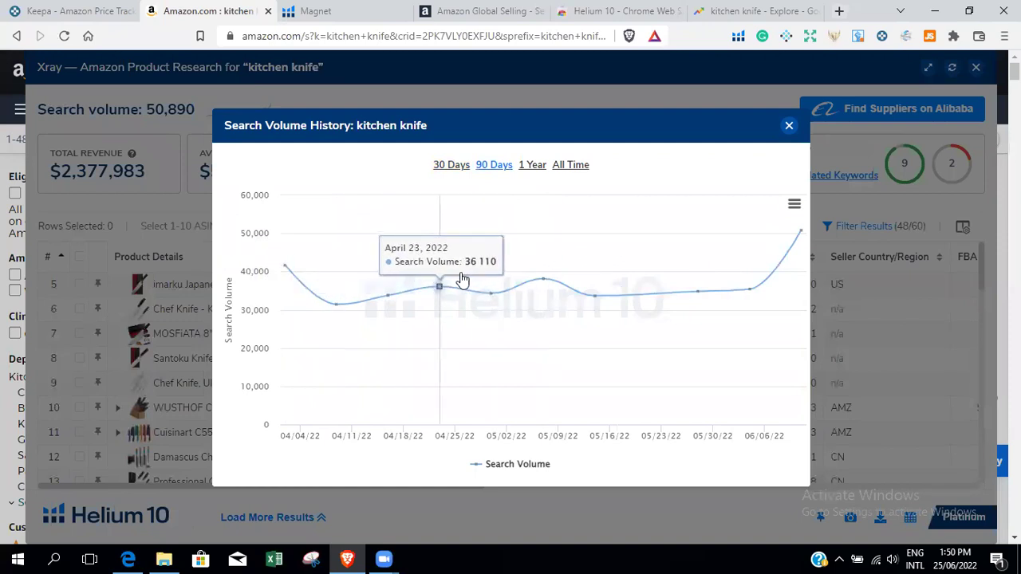
left_click(532, 165)
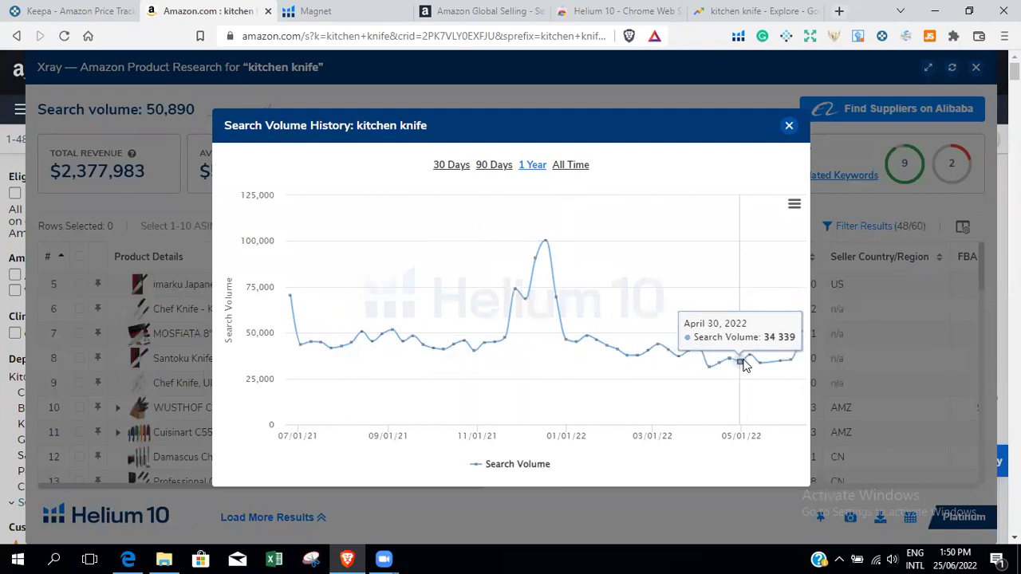
left_click(563, 165)
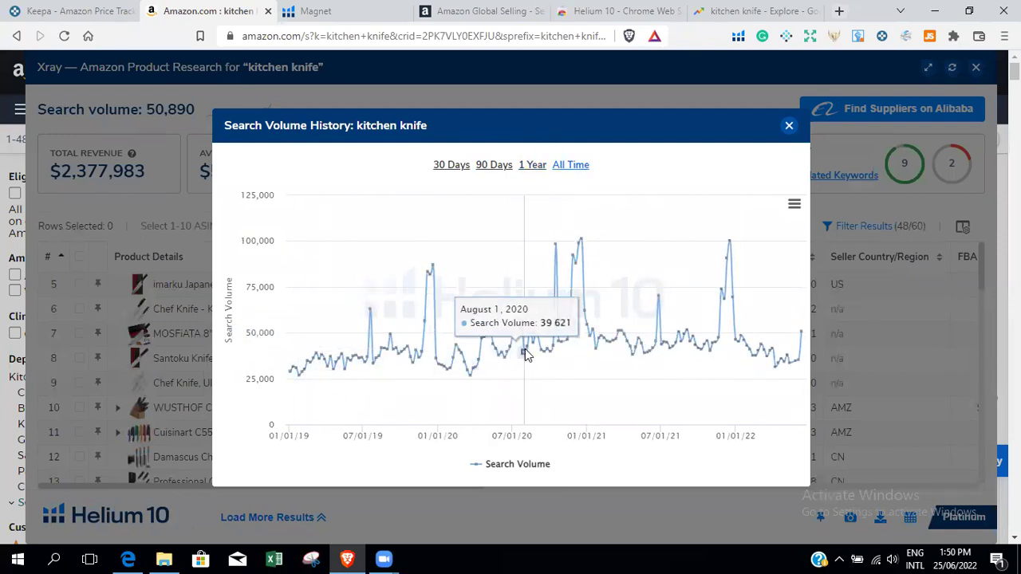
left_click(789, 128)
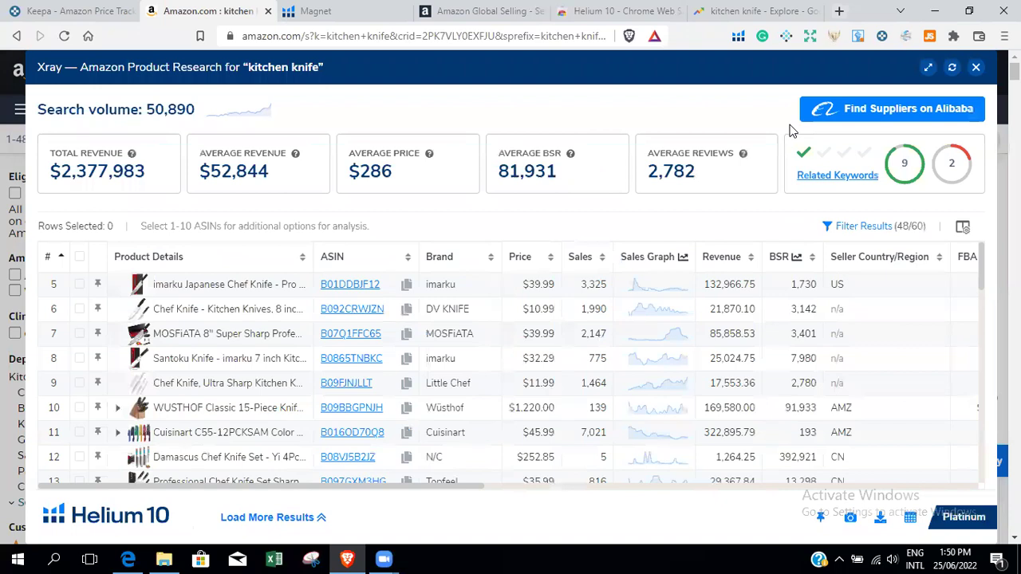
left_click(613, 10)
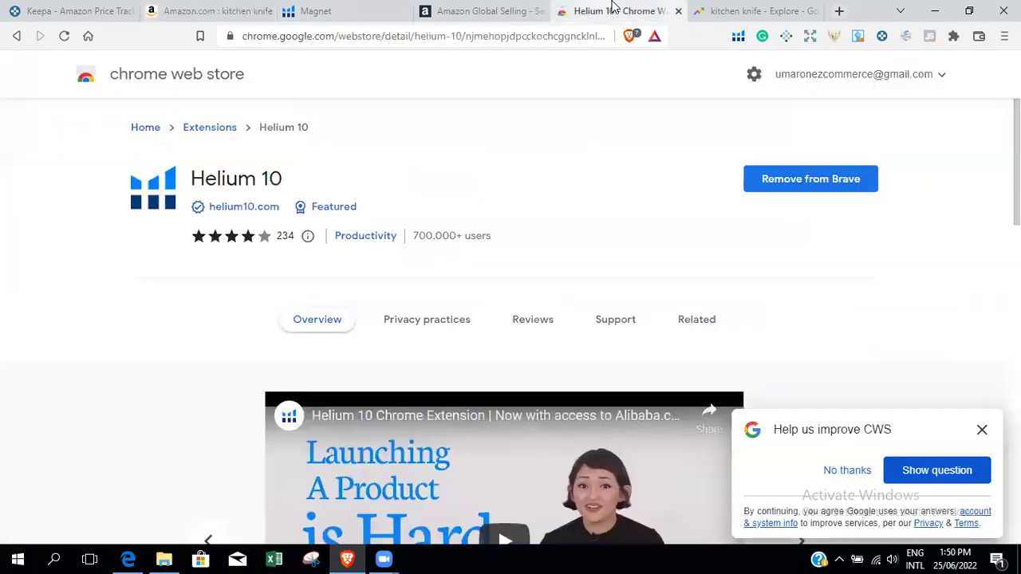
left_click(750, 9)
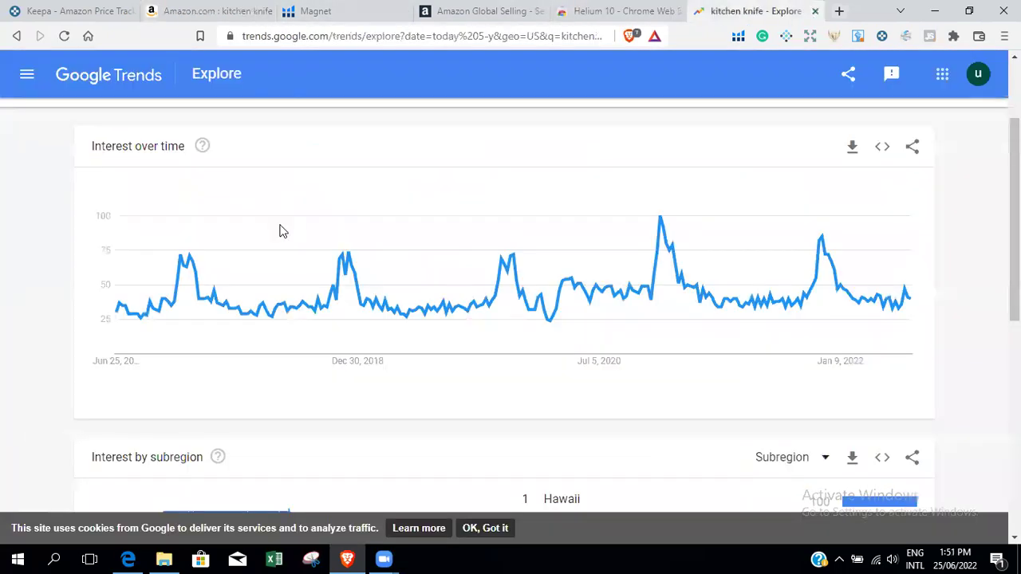
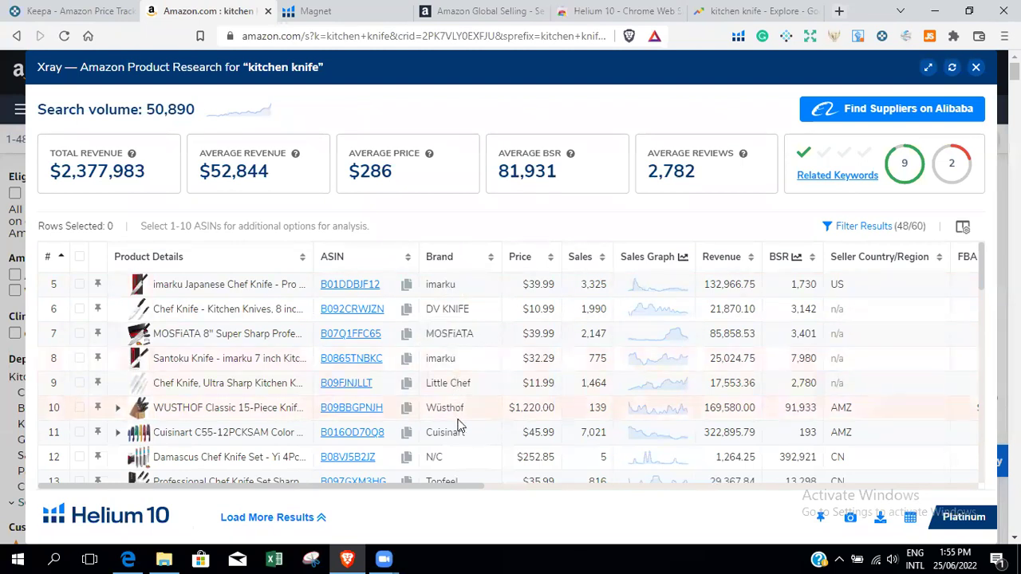
Step: Examine the brands of the top kitchen knife listings in the Xray results to check for brand domination
scroll(459, 426, "down", 1)
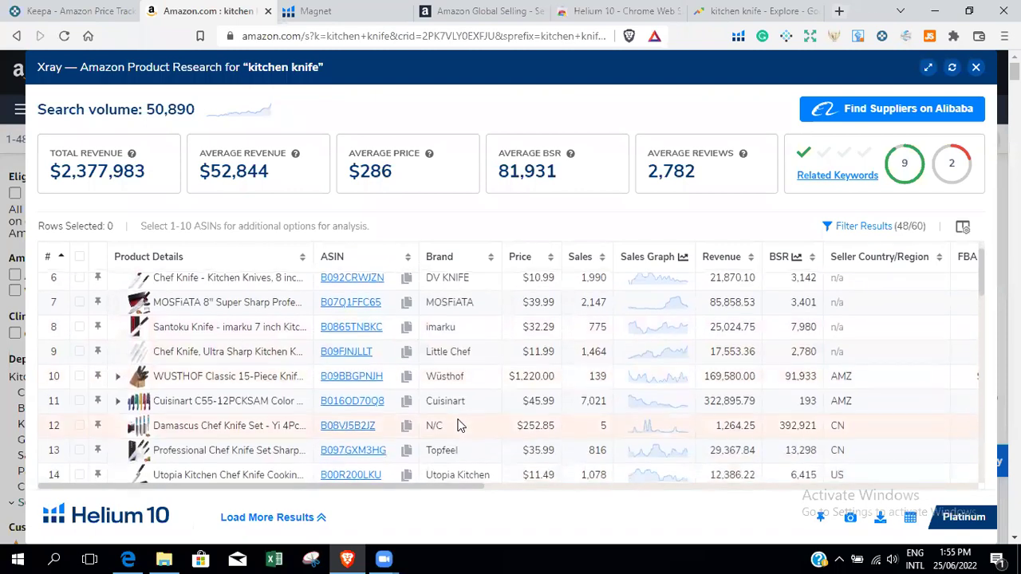
scroll(457, 425, "down", 1)
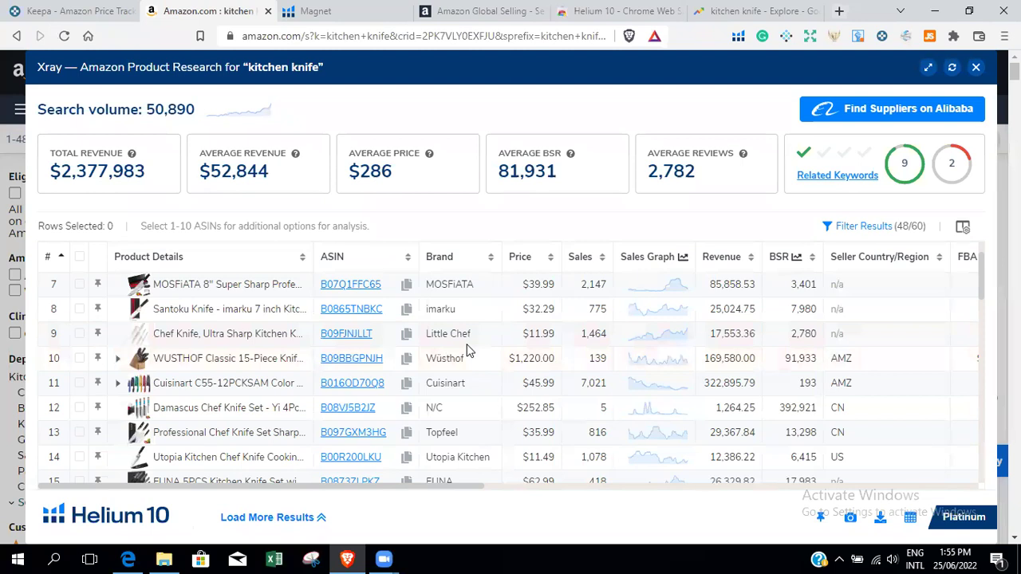
scroll(472, 304, "up", 1)
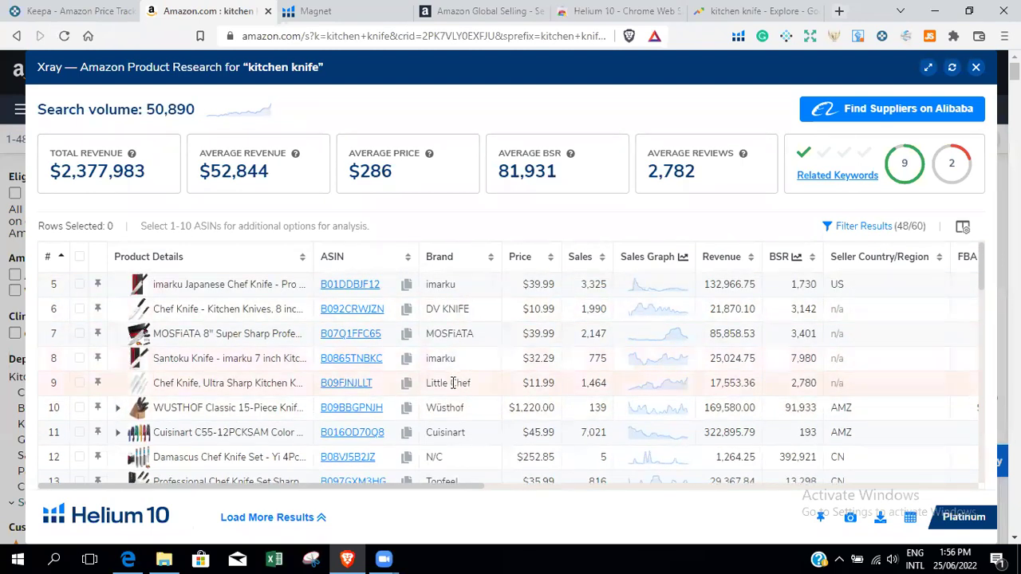
scroll(456, 434, "down", 2)
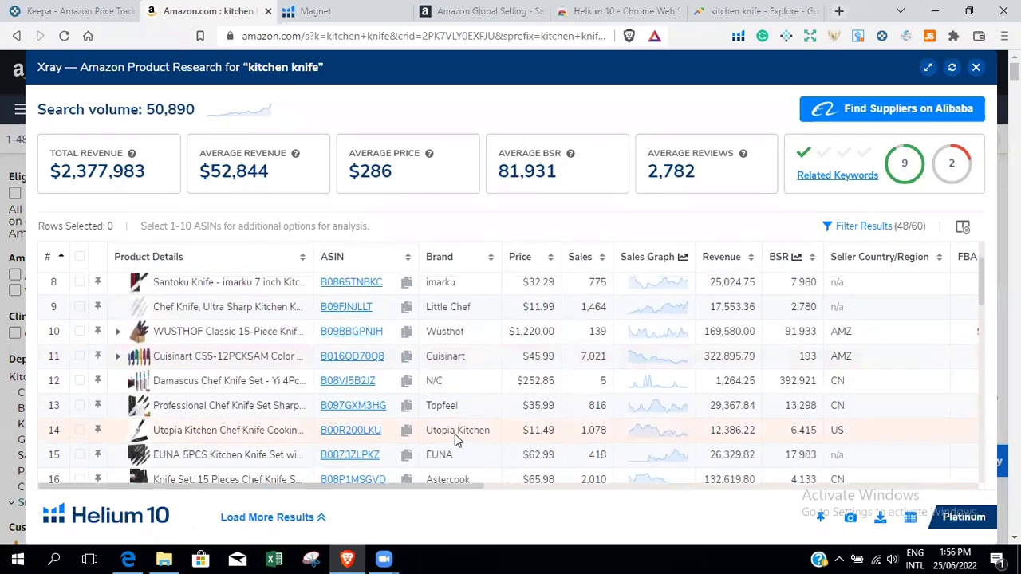
scroll(455, 437, "up", 3)
scroll(455, 437, "down", 1)
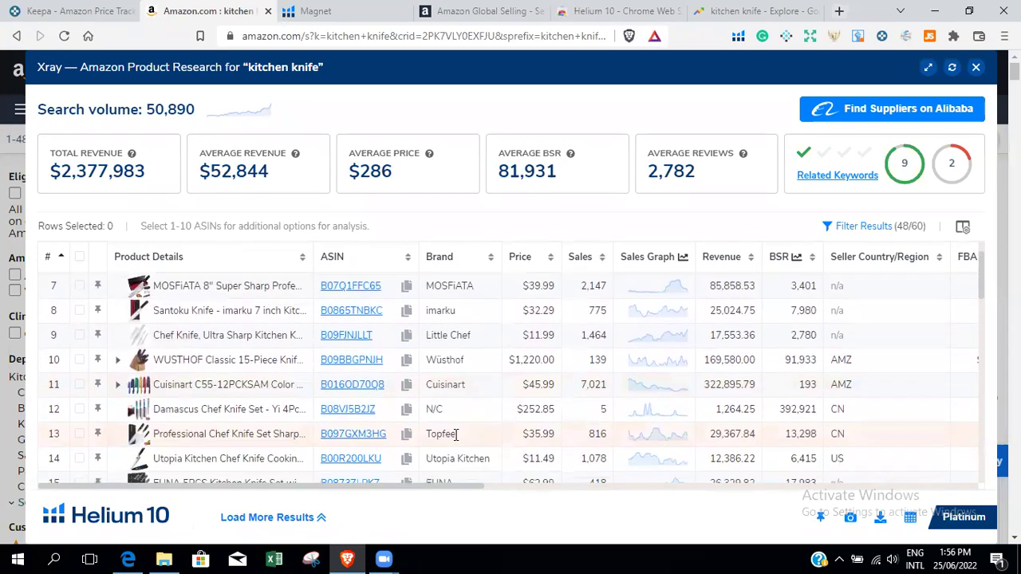
scroll(455, 437, "down", 1)
scroll(455, 437, "down", 1)
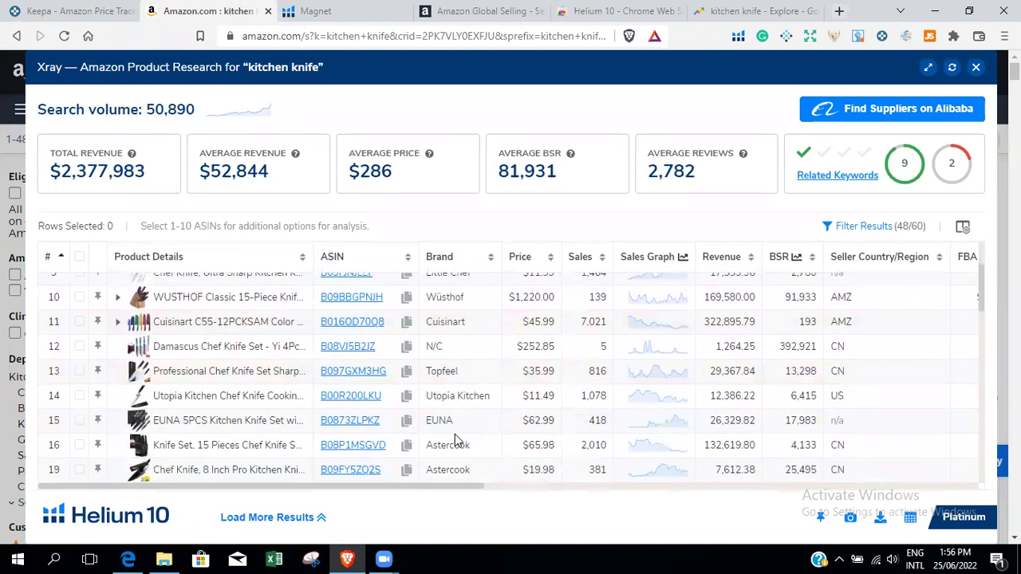
scroll(455, 438, "up", 3)
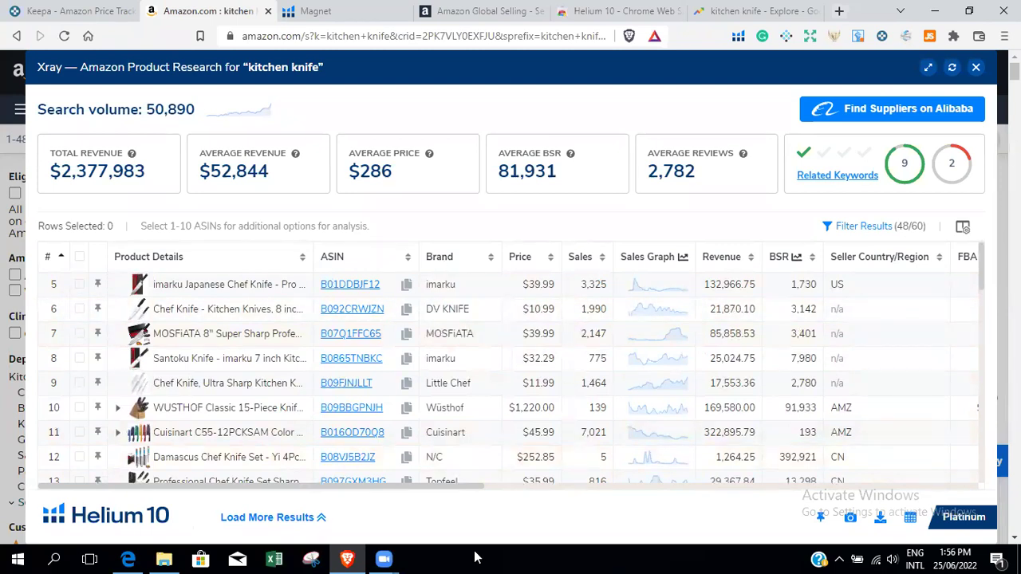
Step: Consult the product hunting criteria slide and examine the fulfillment type of the top kitchen knife listings in Xray
left_click(128, 559)
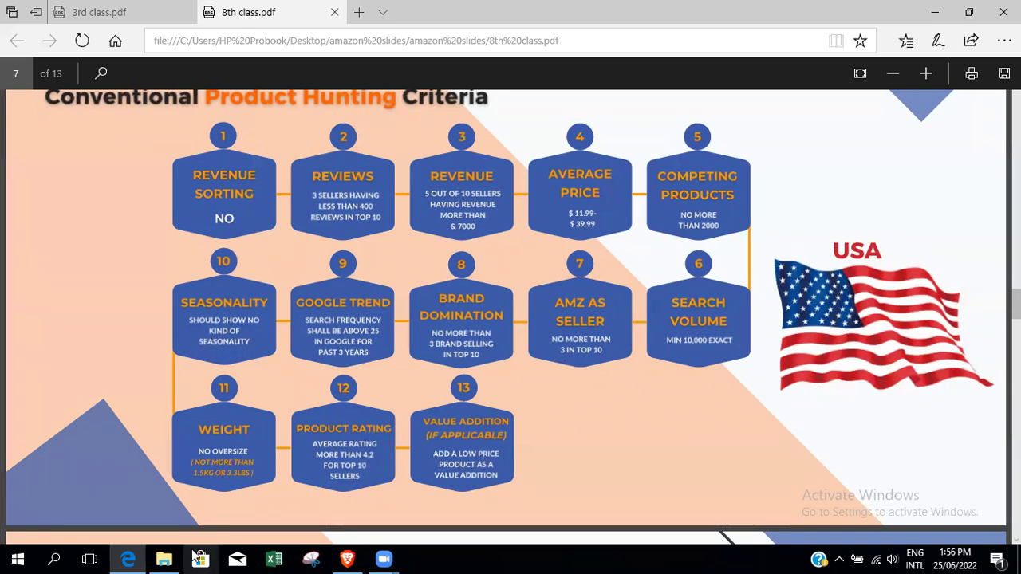
left_click(359, 557)
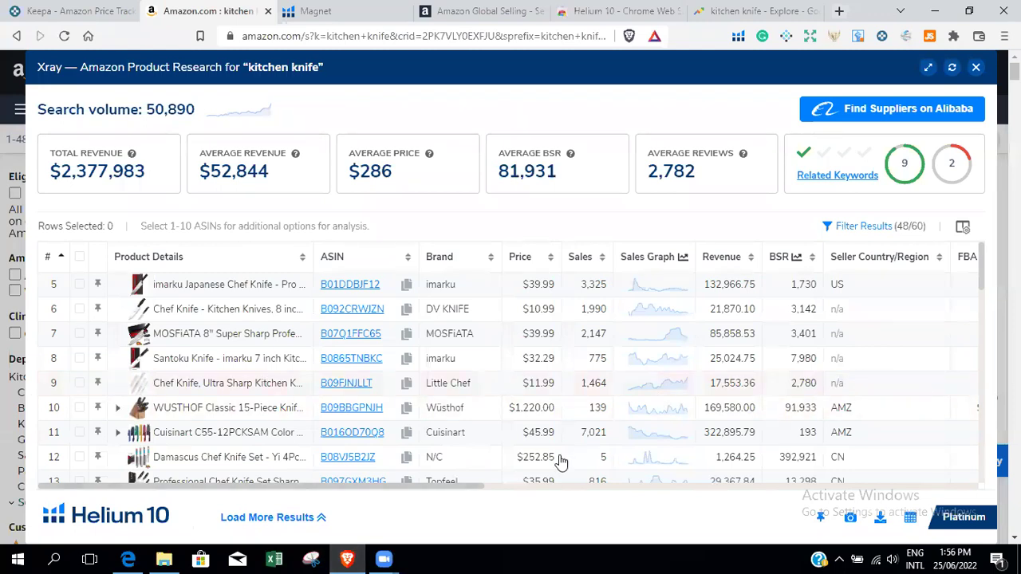
scroll(561, 462, "right", 8)
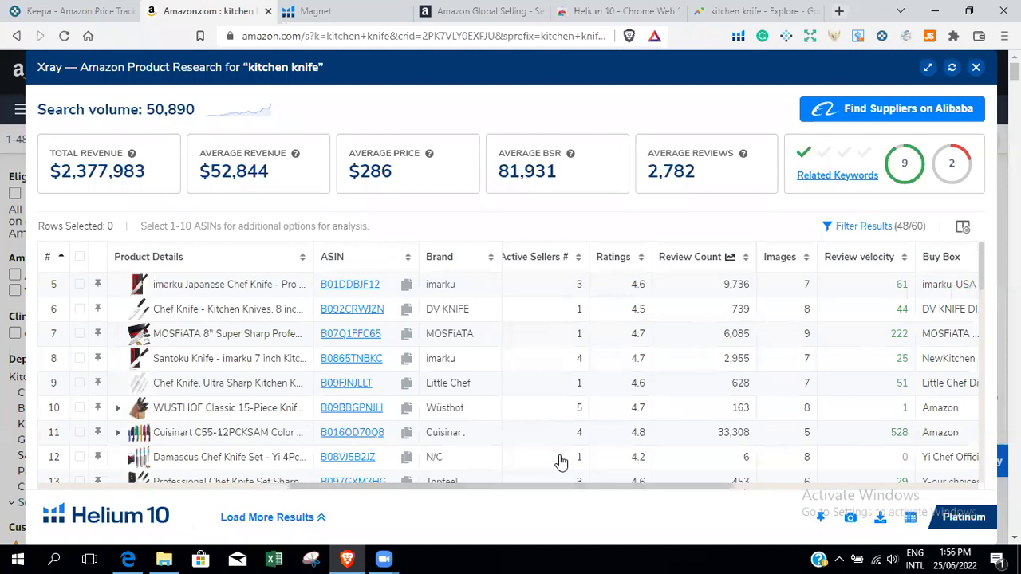
scroll(561, 462, "right", 3)
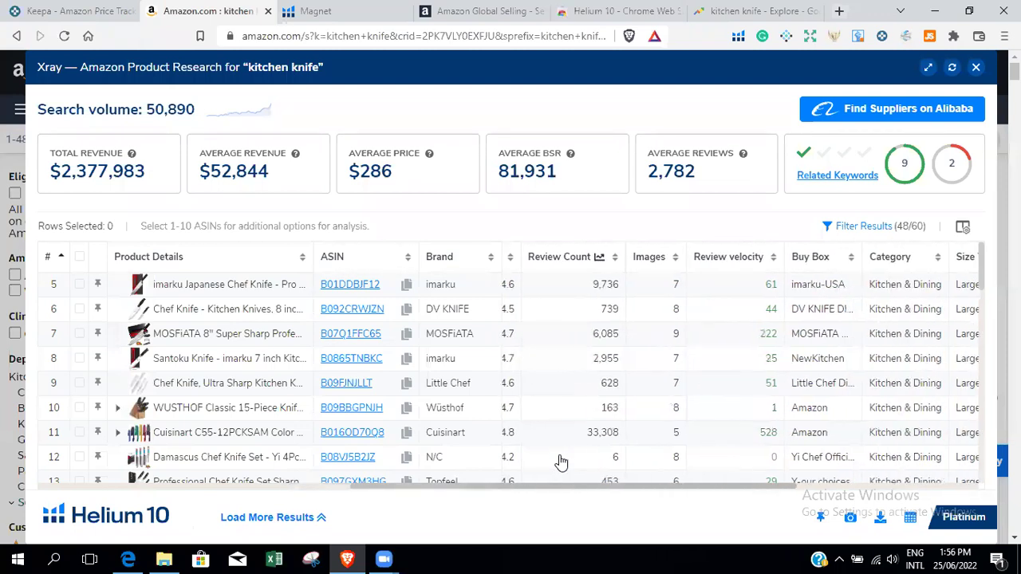
scroll(561, 462, "left", 2)
scroll(628, 476, "left", 2)
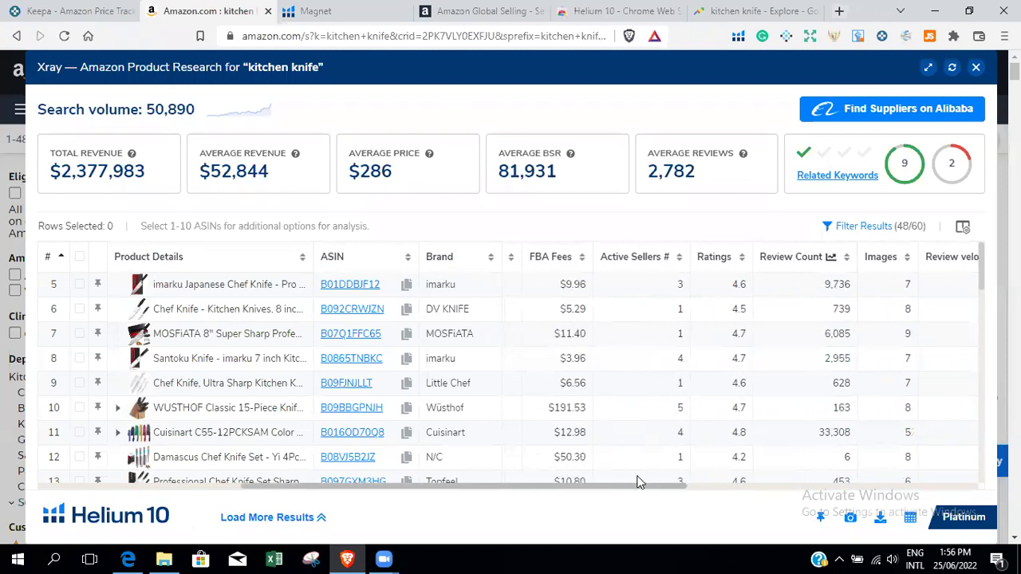
scroll(666, 482, "right", 5)
scroll(667, 482, "right", 3)
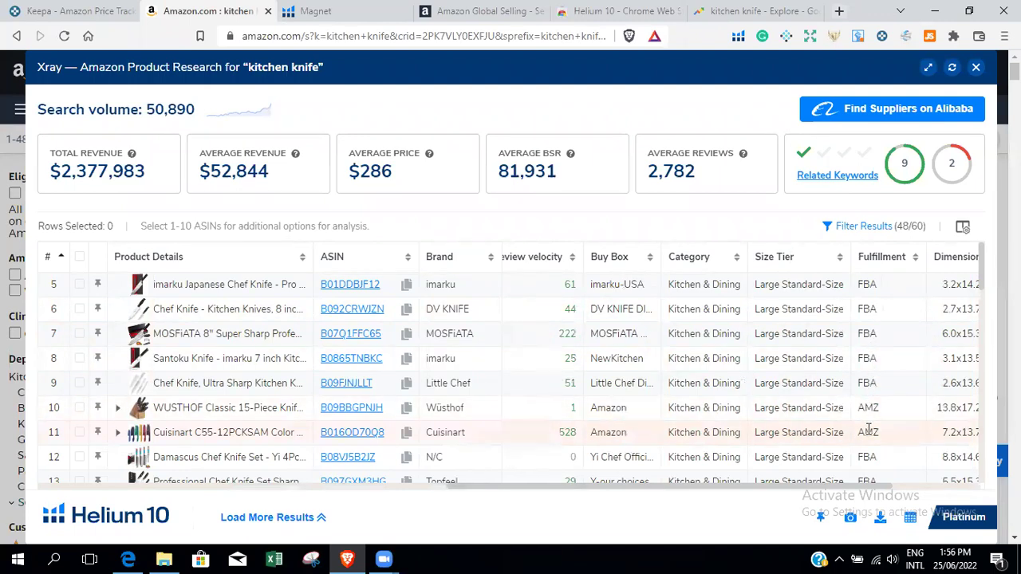
scroll(869, 431, "down", 1)
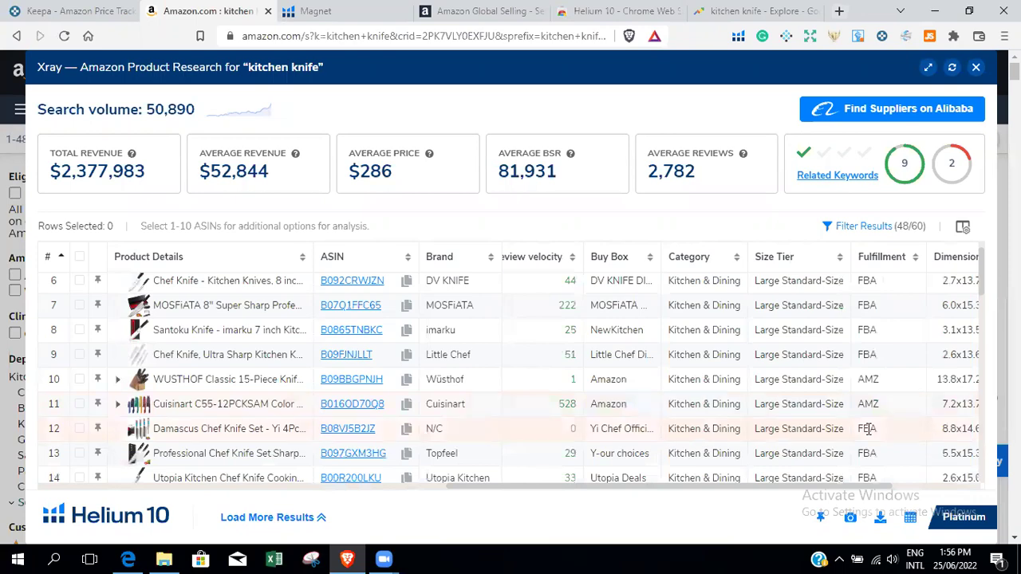
scroll(868, 429, "down", 4)
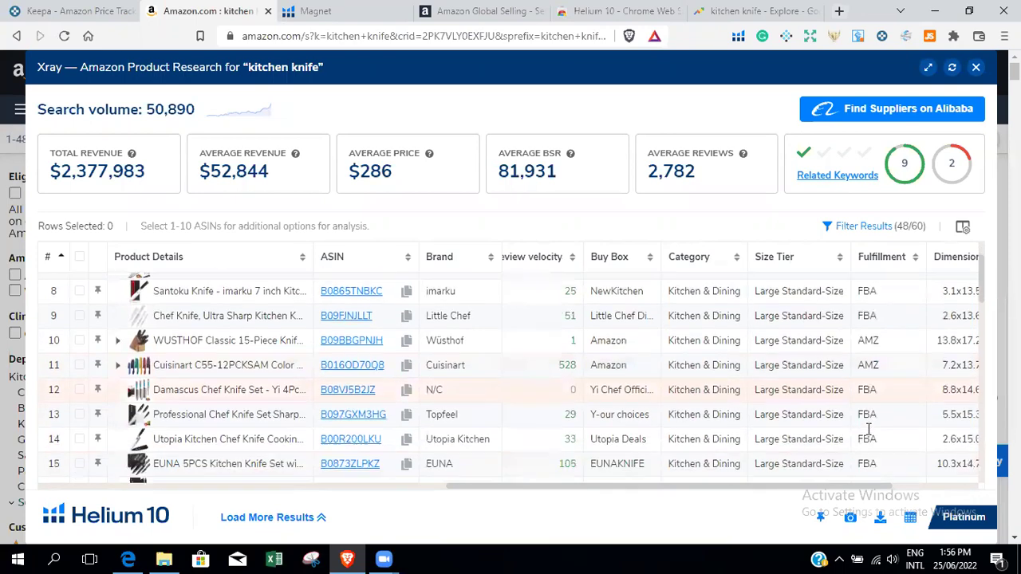
scroll(869, 434, "up", 5)
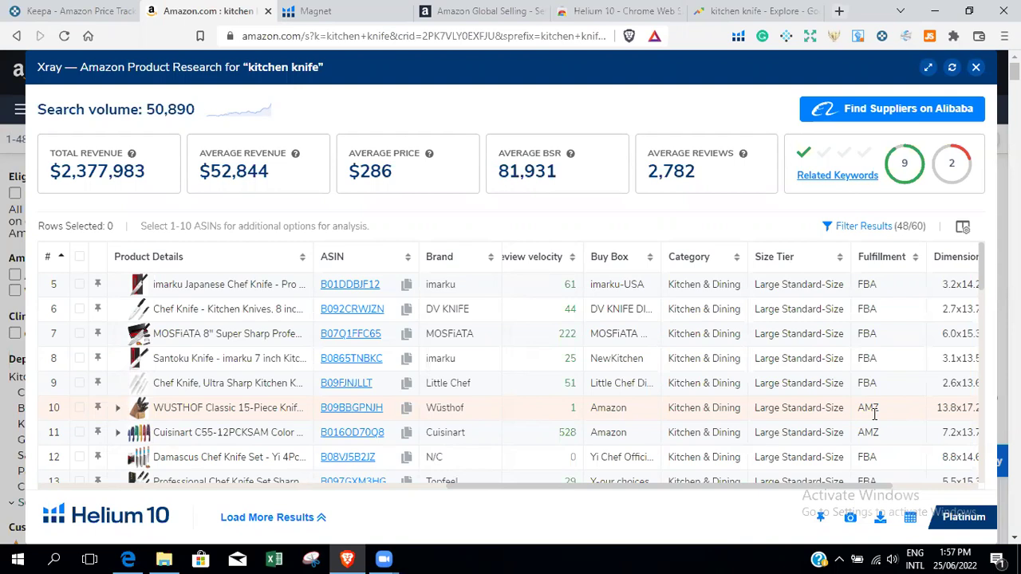
Step: Recheck the criteria slide, highlight the search volume in Xray and display the keyword's all-time search volume history
left_click(134, 559)
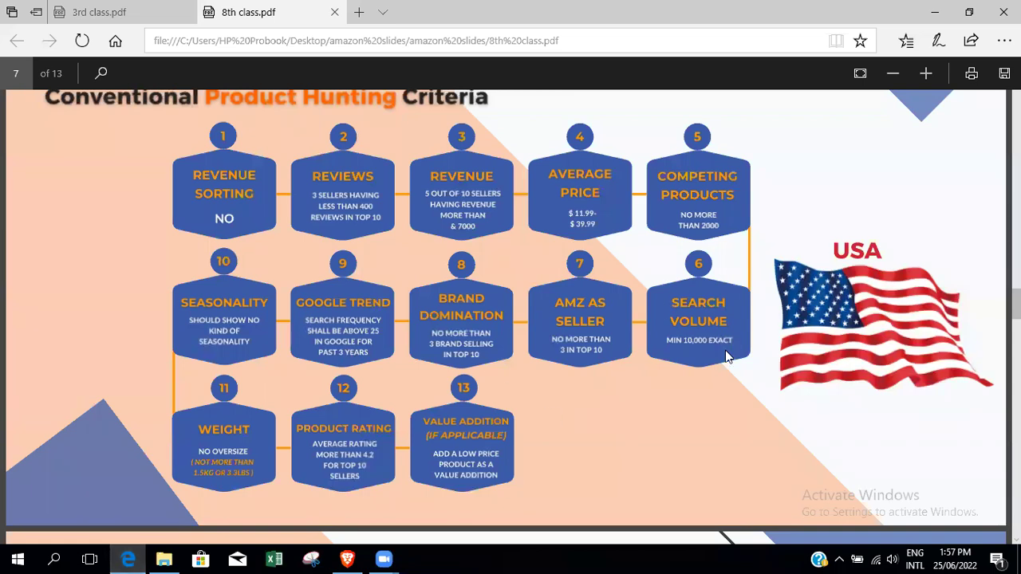
left_click(130, 558)
left_click_drag(147, 111, 201, 109)
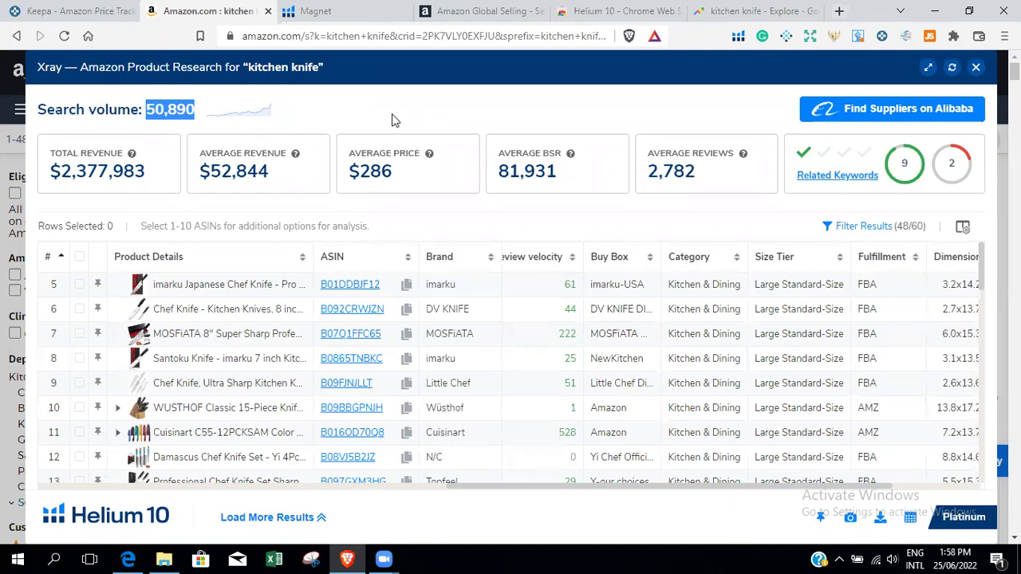
left_click(235, 111)
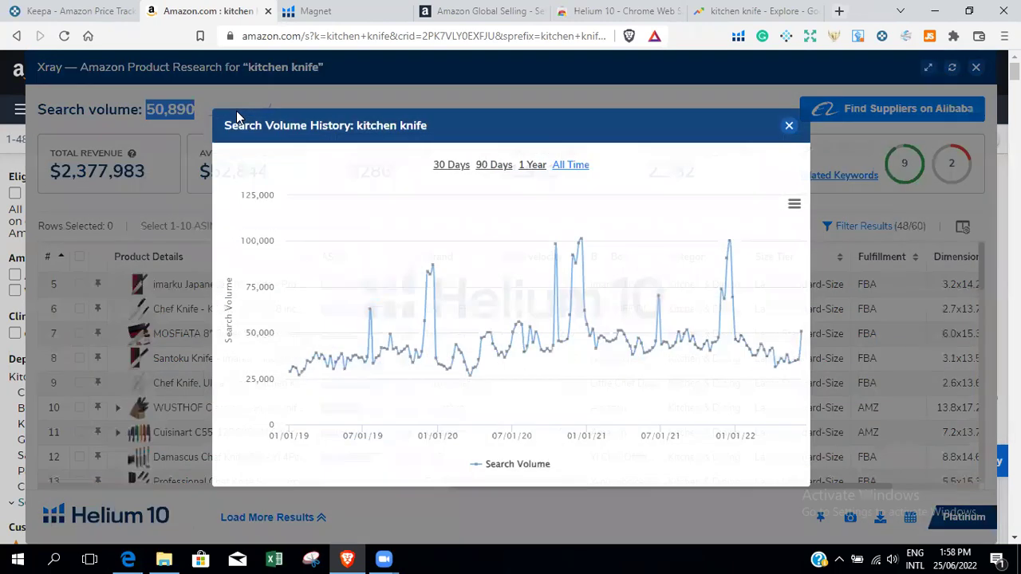
Step: Review the kitchen knife search volume history over 1 year, close it and consult the product hunting criteria slide
left_click(531, 164)
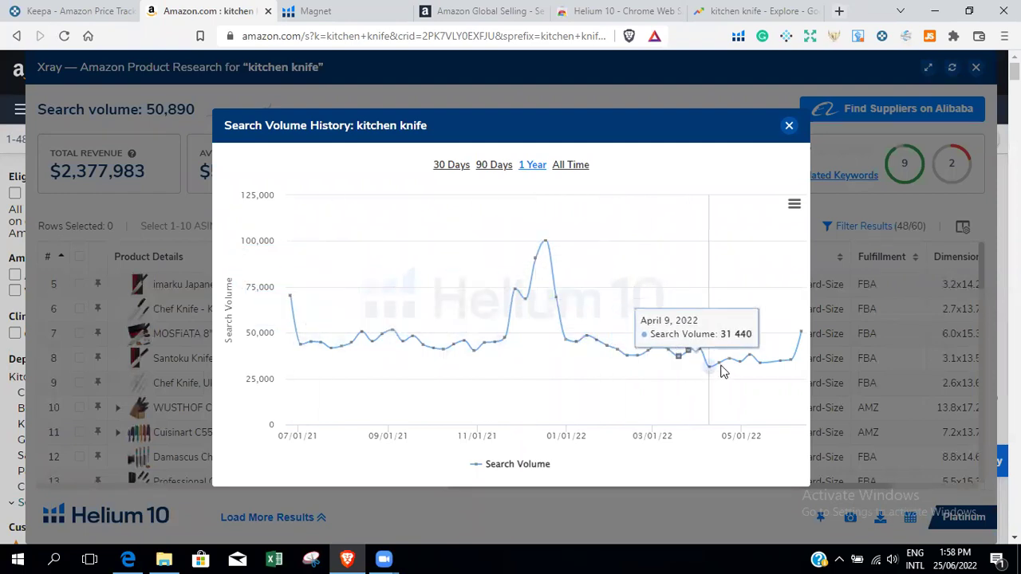
left_click(789, 126)
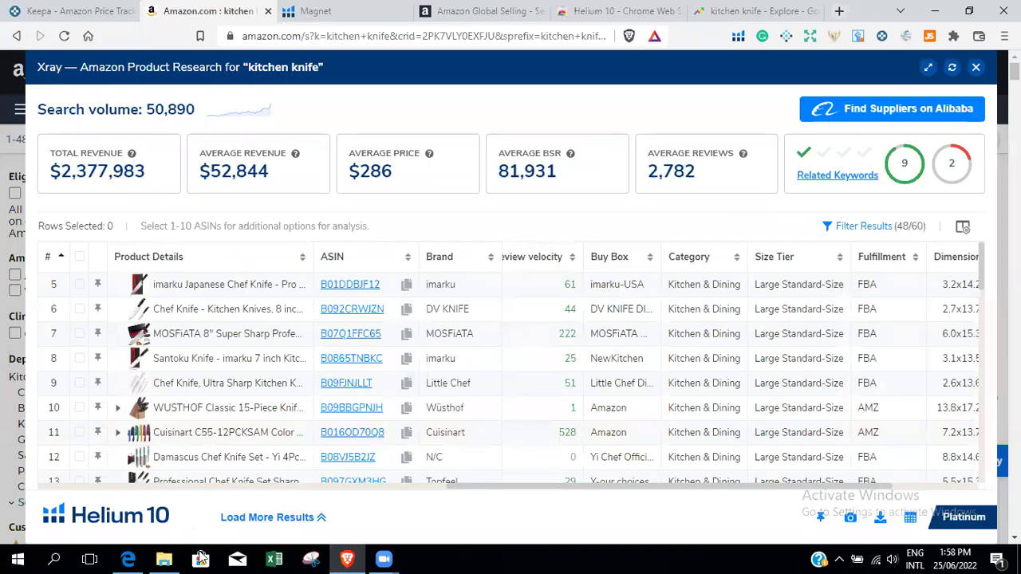
left_click(127, 559)
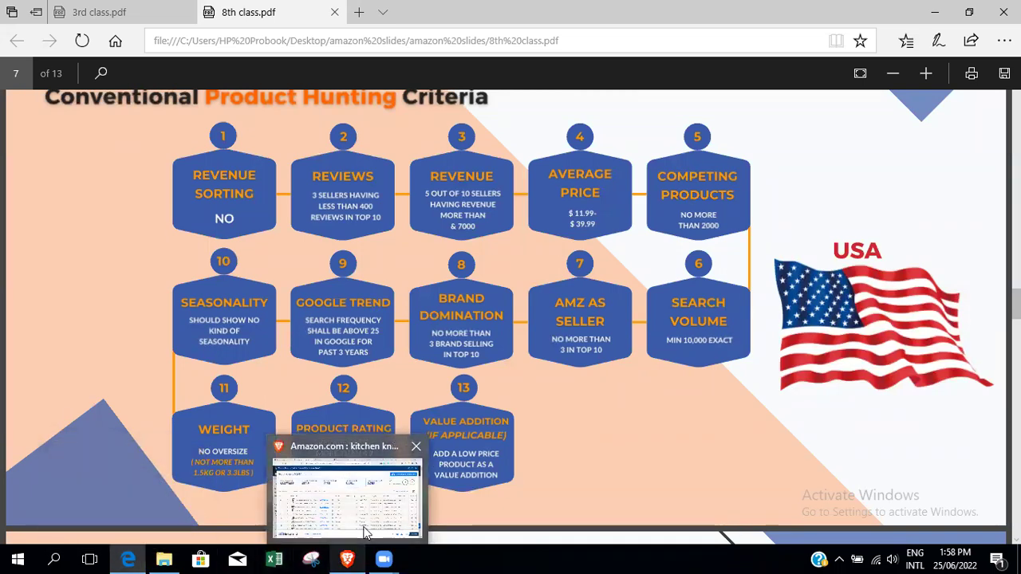
Step: Examine the ratings and review counts of the kitchen knife listings in Xray and compare them with the criteria slide
left_click(347, 559)
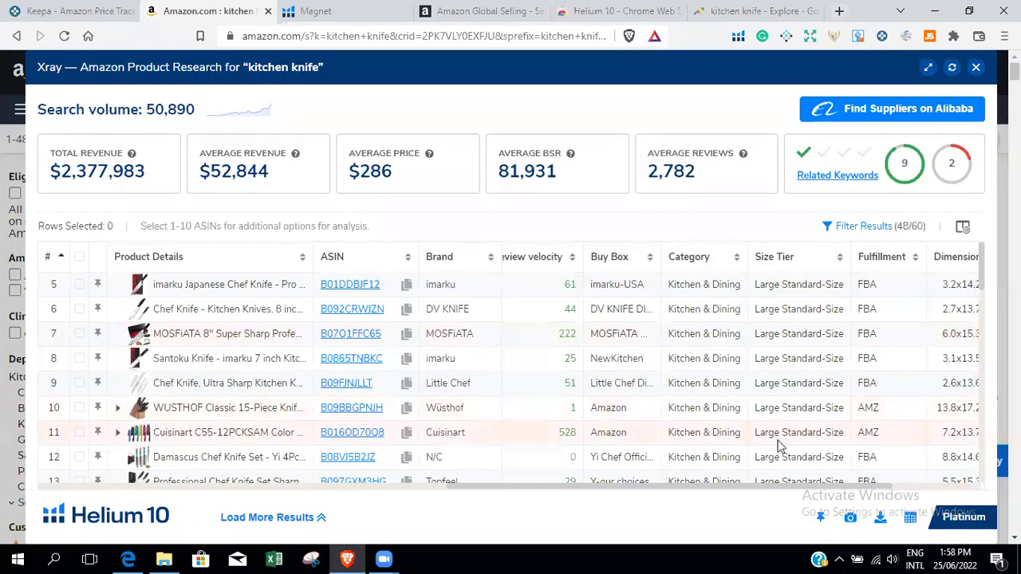
left_click_drag(770, 483, 559, 479)
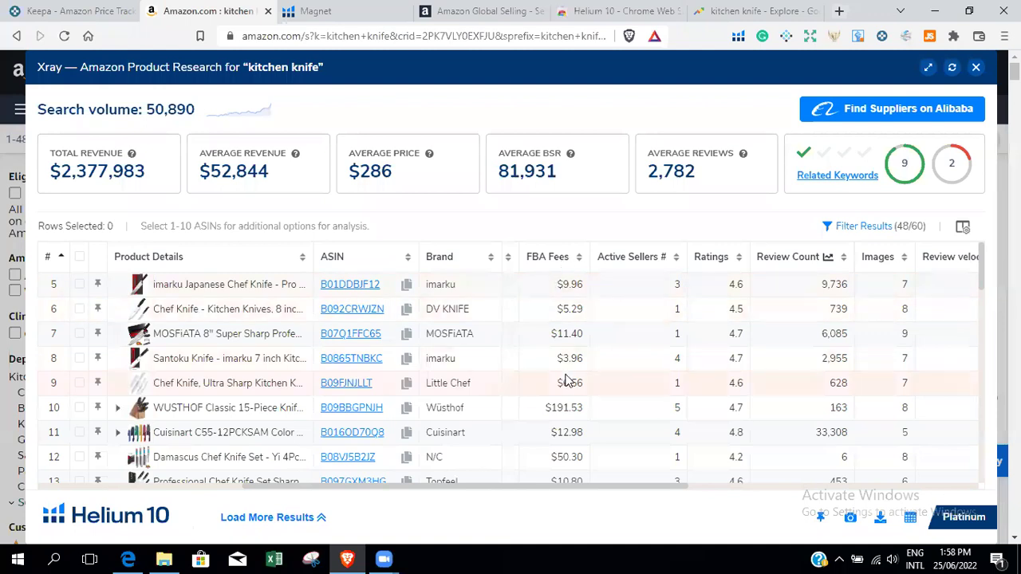
scroll(289, 486, "right", 10)
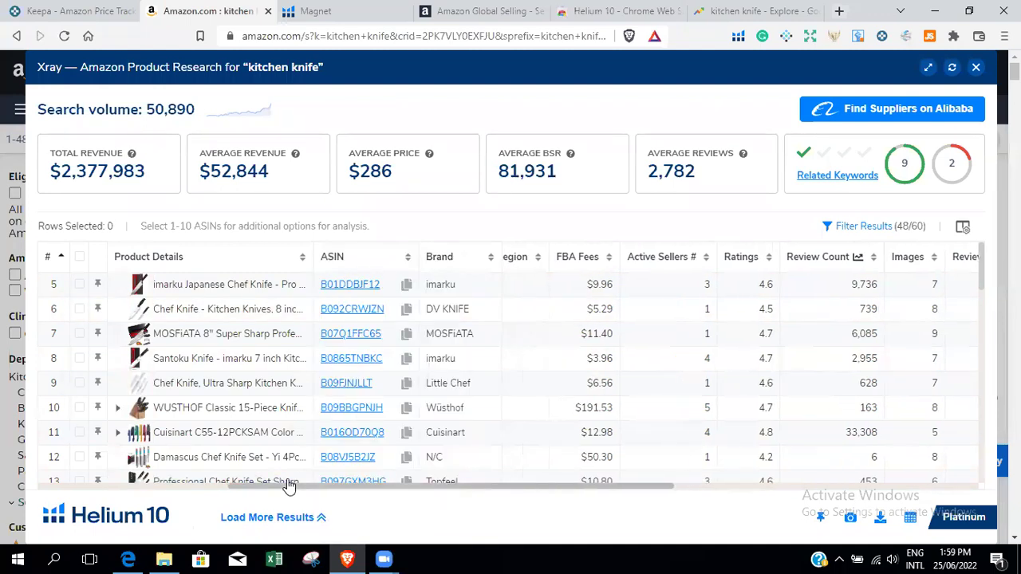
left_click(349, 558)
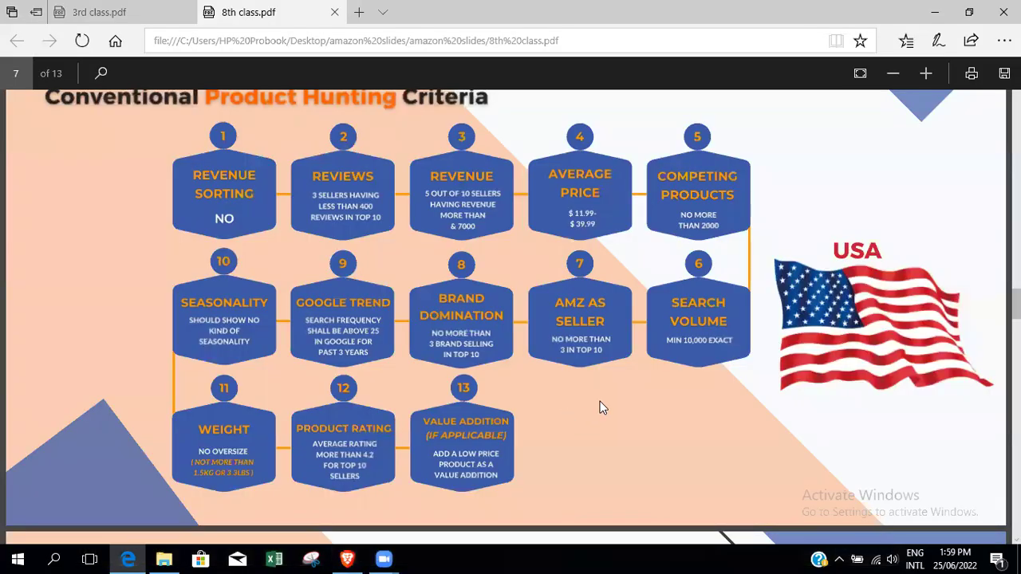
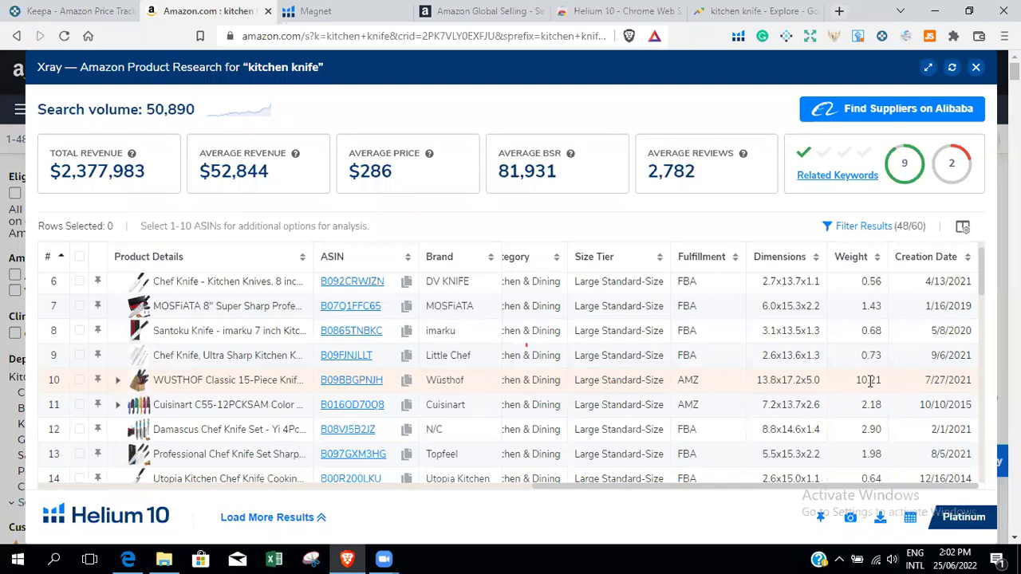
Step: Examine the weights of the top kitchen knife listings in Xray and check them against the weight limit on the criteria slide
scroll(873, 405, "down", 3)
scroll(876, 409, "up", 3)
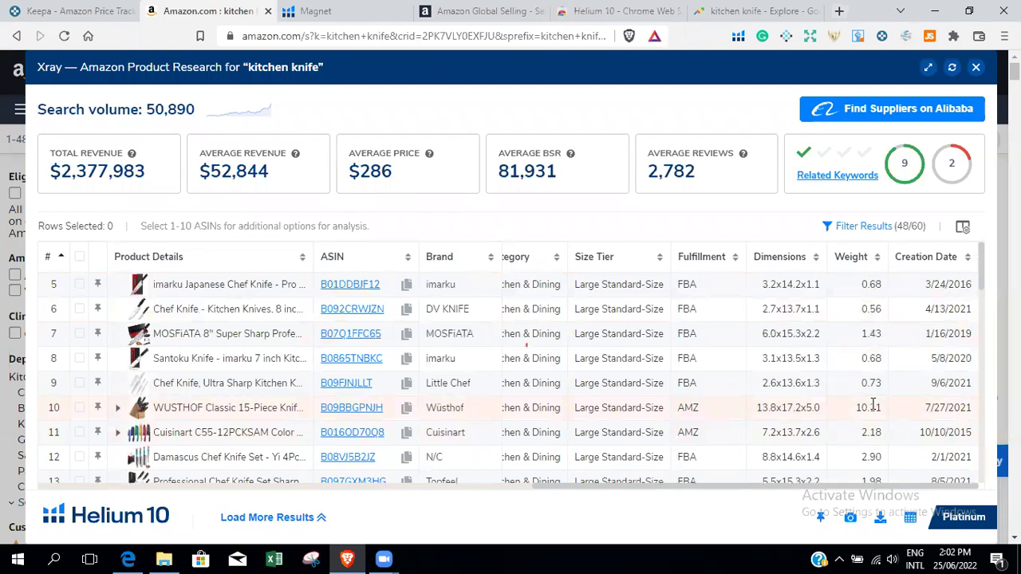
left_click(134, 558)
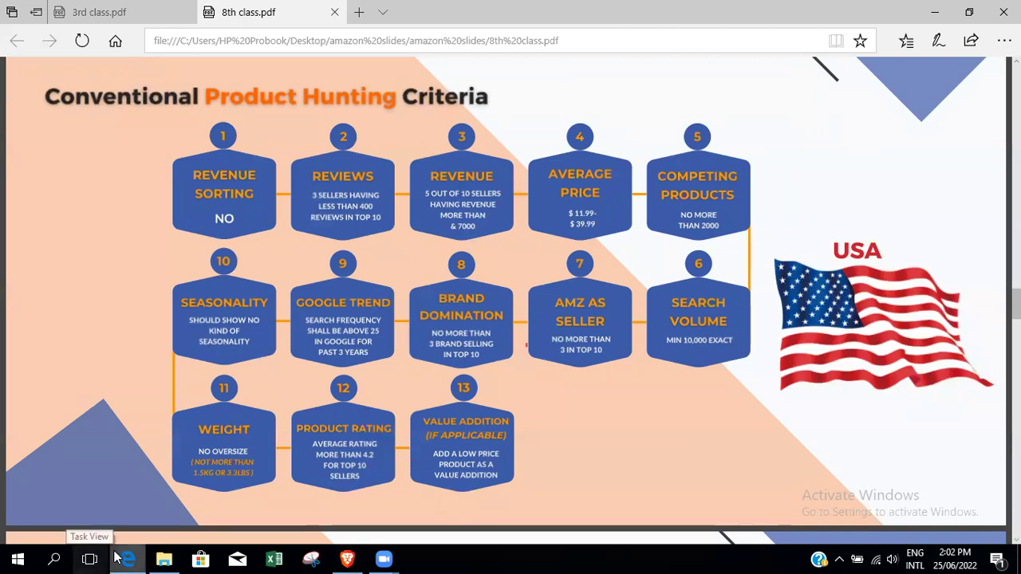
left_click(348, 558)
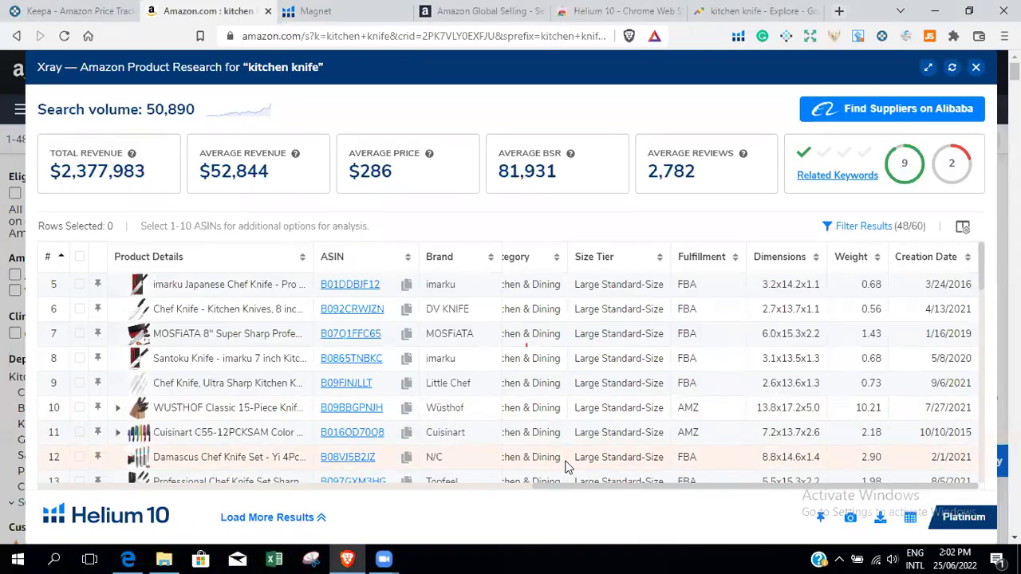
Step: Examine the ratings, review counts and active sellers of the kitchen knife products in the Xray table
scroll(668, 479, "left", 3)
scroll(668, 479, "left", 5)
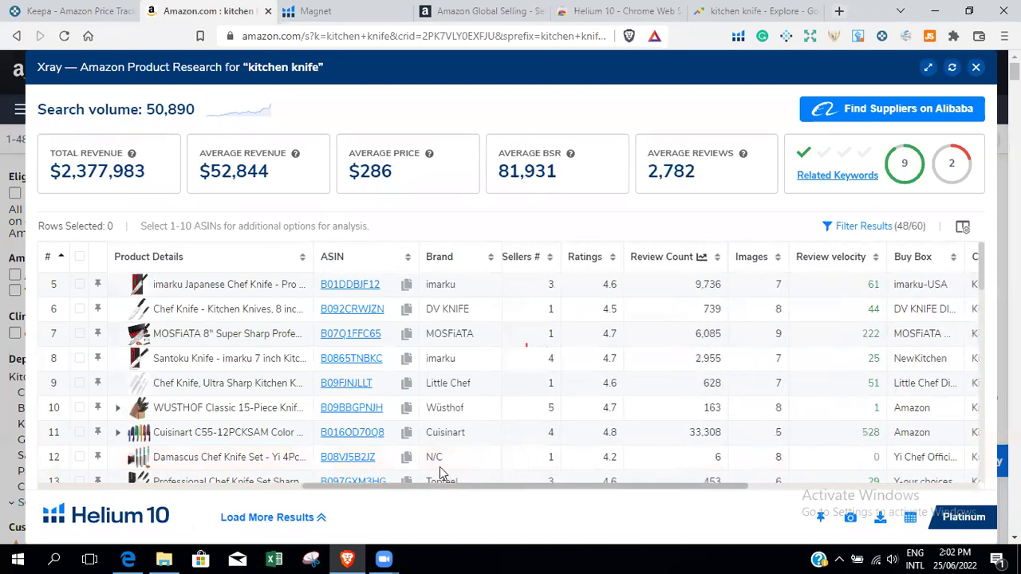
scroll(440, 467, "left", 2)
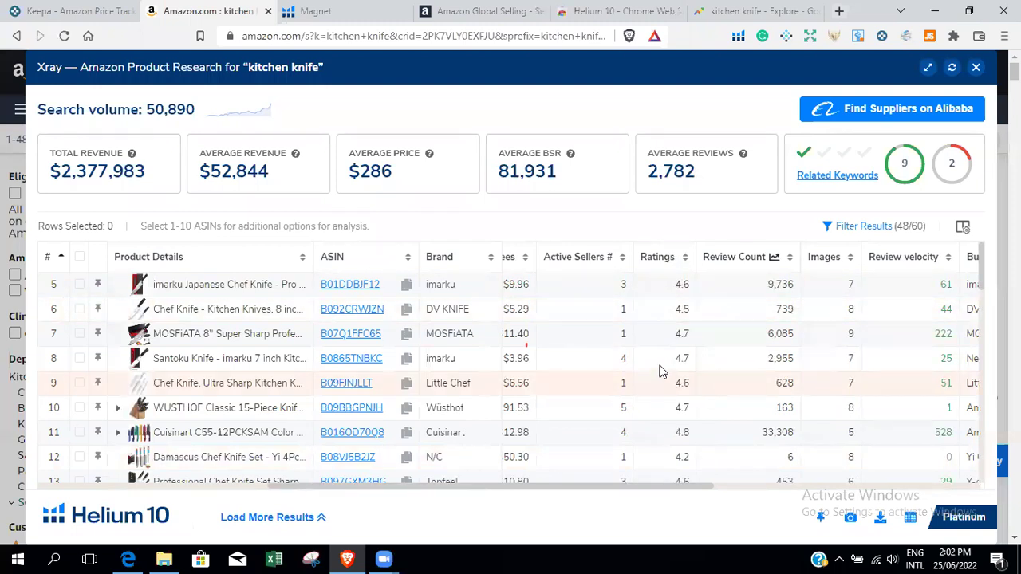
scroll(694, 375, "down", 1)
scroll(694, 375, "down", 1)
scroll(694, 375, "up", 2)
Step: Switch to Edge to consult the product hunting criteria slide in 8th class.pdf, and return to the Xray results
left_click(140, 559)
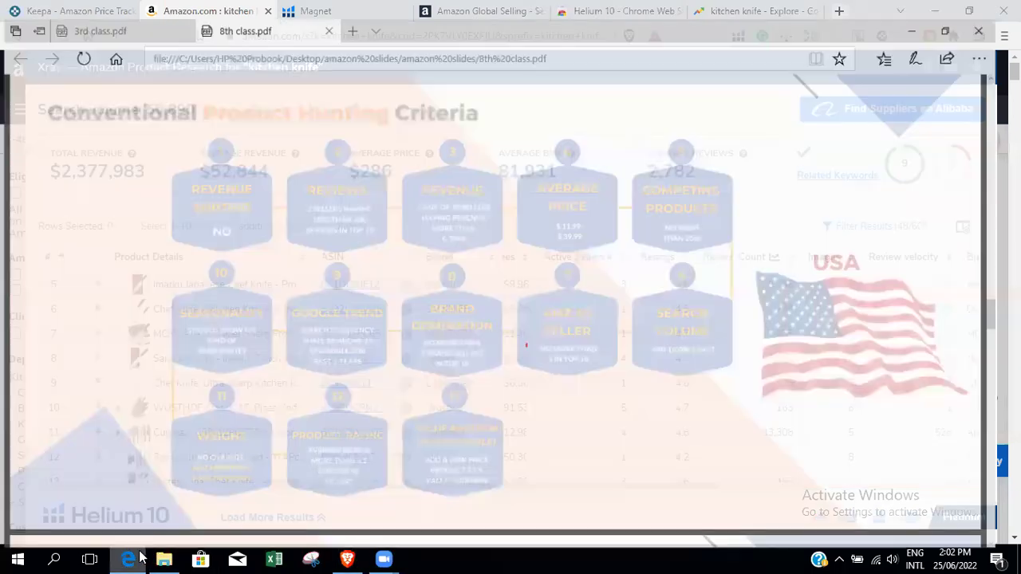
left_click(139, 559)
left_click(139, 558)
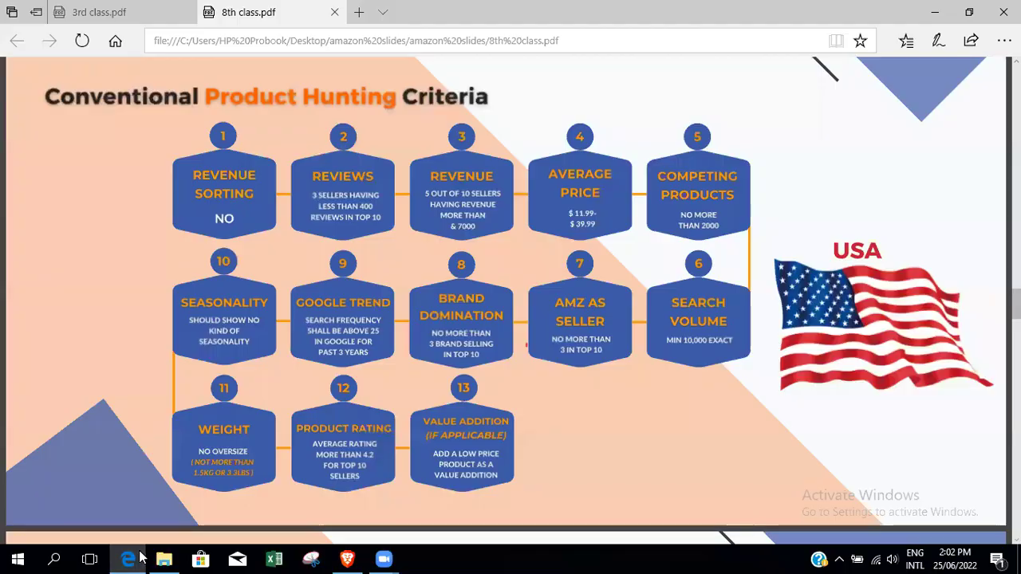
left_click(140, 559)
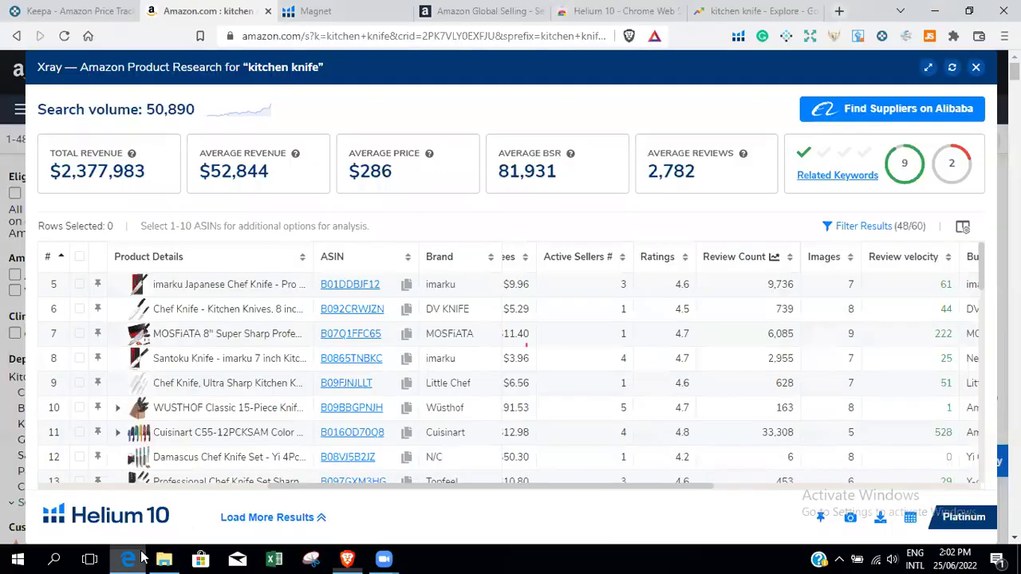
Step: Close the Xray results and clear the kitchen knife term from the Amazon search
left_click(977, 68)
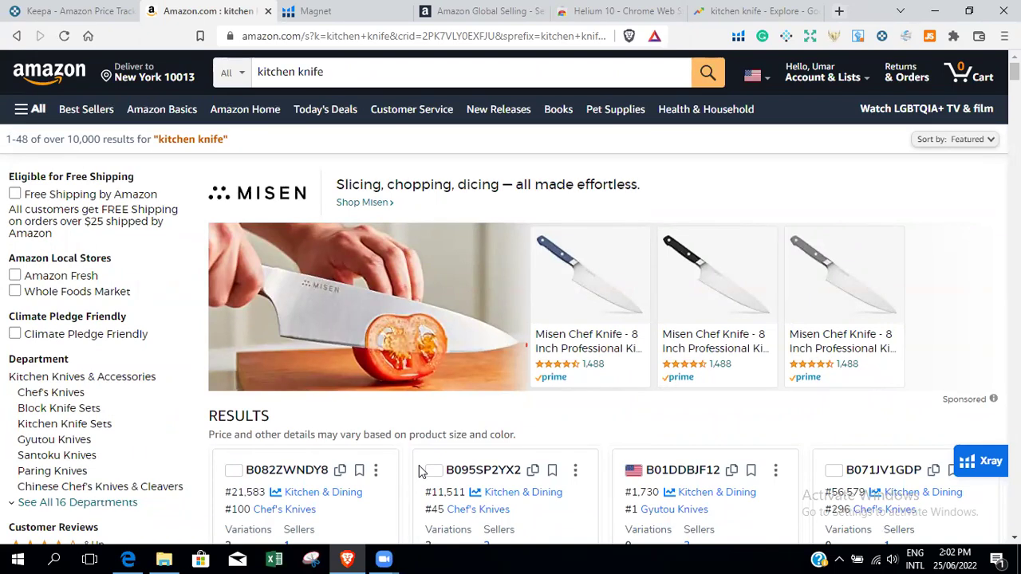
left_click(359, 69)
key("BackSpace")
key("BackSpace")
key("BackSpace")
key("BackSpace")
key("BackSpace")
key("BackSpace")
key("BackSpace")
key("BackSpace")
key("BackSpace")
key("BackSpace")
key("BackSpace")
key("BackSpace")
key("BackSpace")
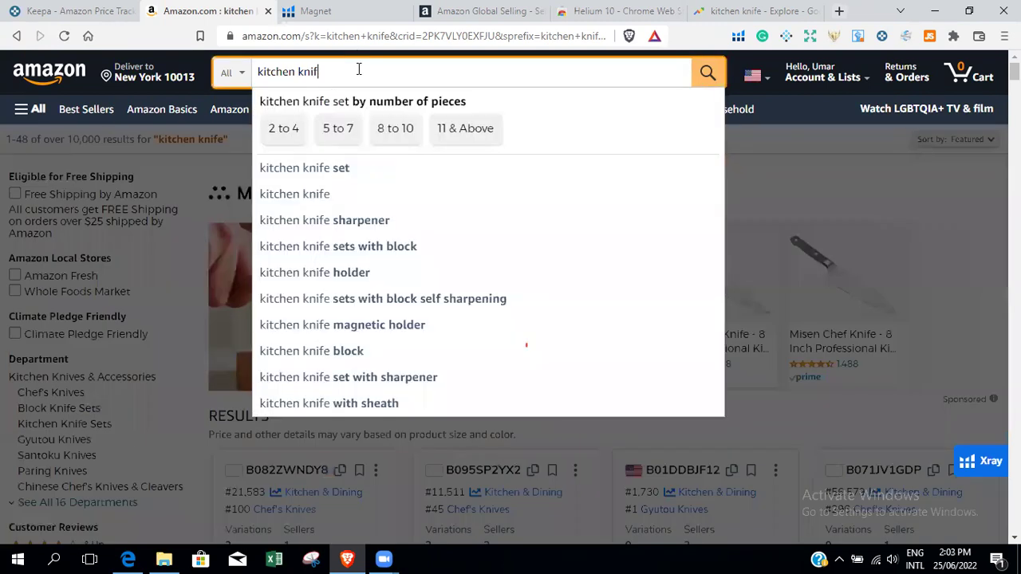
type("p")
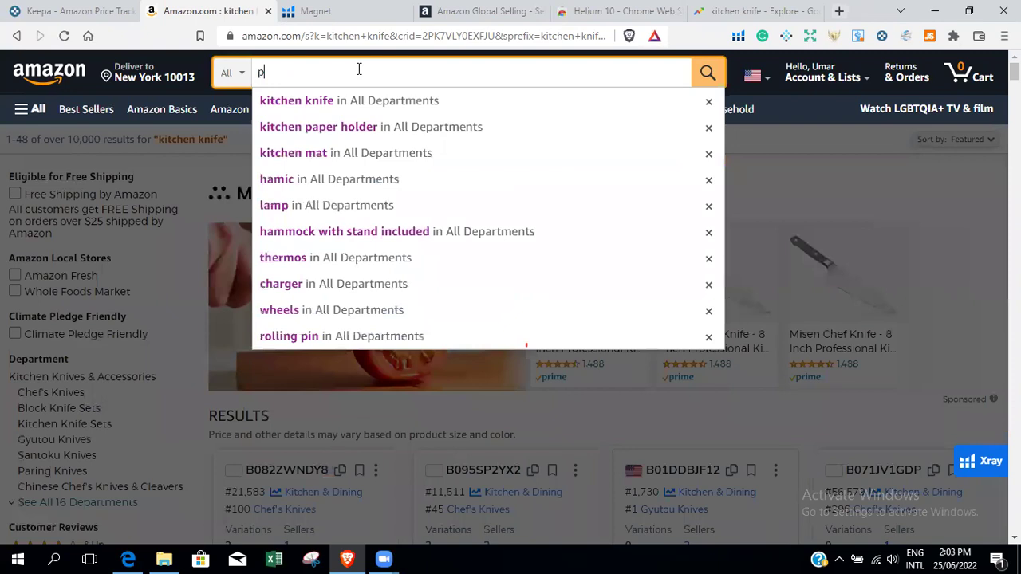
type("aper")
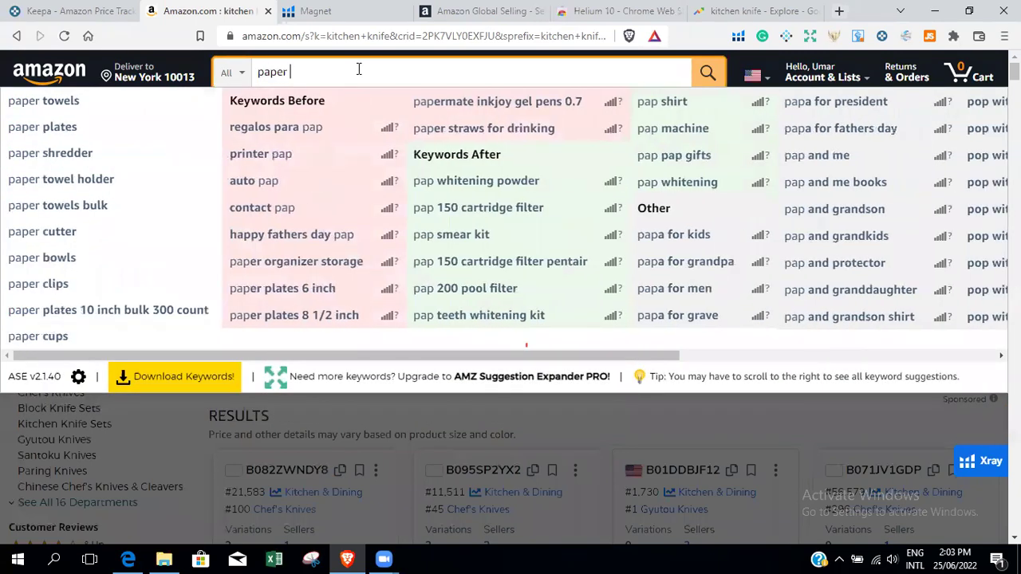
key("BackSpace")
key("BackSpace")
key("BackSpace")
key("BackSpace")
key("BackSpace")
key("BackSpace")
Step: Search Amazon for "kitchen towel"
type("kitchen towel")
key("Return")
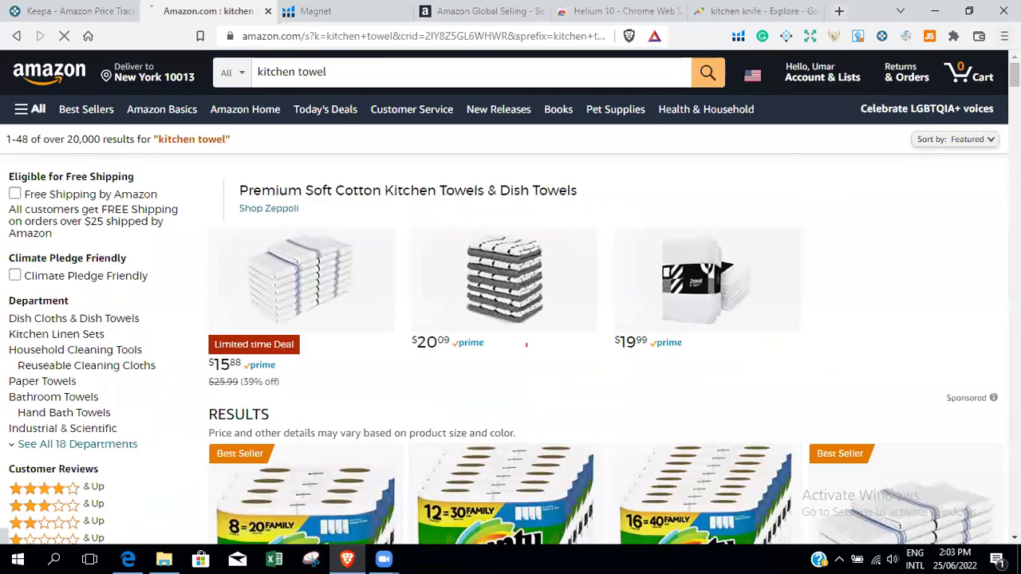
Step: Look over the kitchen towel listings and highlight the total number of results
scroll(525, 345, "down", 12)
scroll(525, 345, "up", 5)
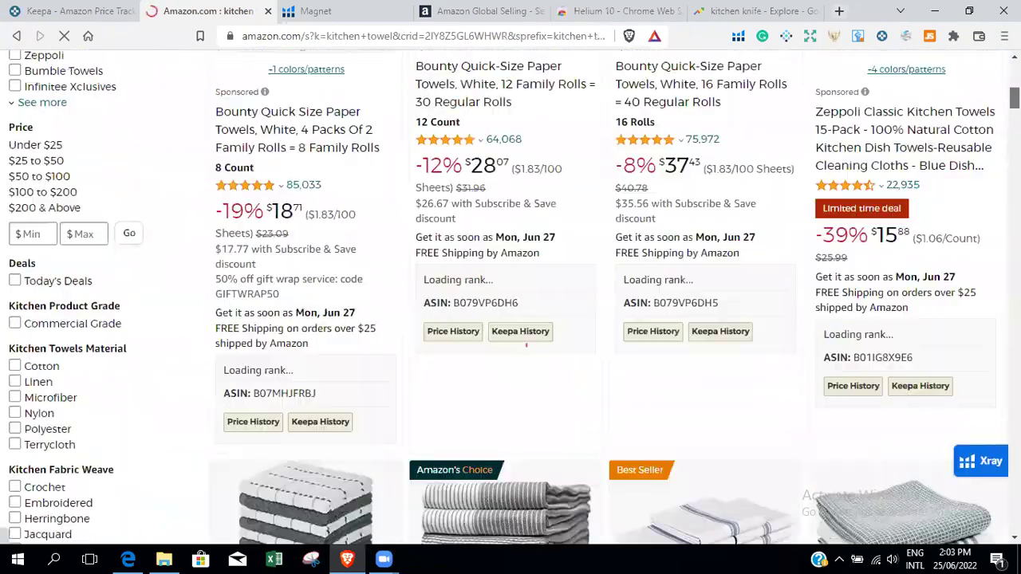
scroll(526, 345, "up", 8)
scroll(526, 345, "down", 1)
scroll(526, 345, "down", 5)
scroll(526, 345, "up", 5)
scroll(526, 345, "down", 5)
scroll(526, 345, "up", 3)
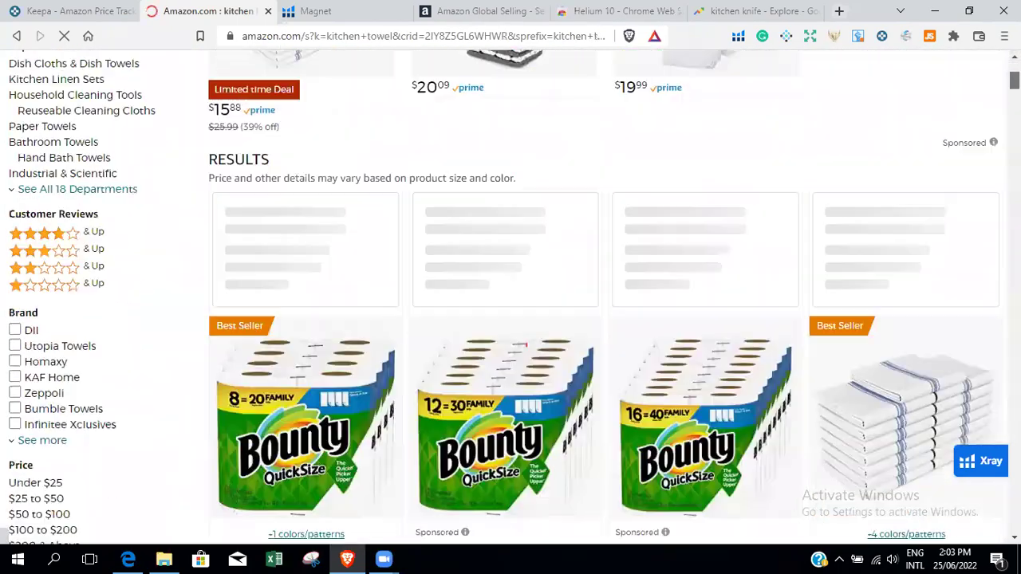
scroll(525, 345, "up", 3)
scroll(526, 345, "down", 1)
scroll(526, 345, "up", 1)
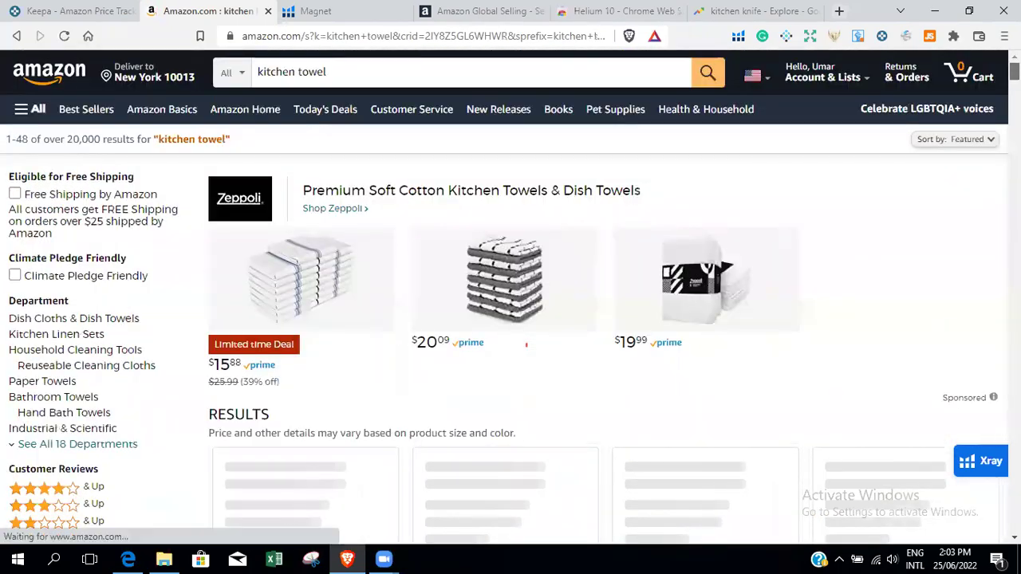
left_click_drag(69, 138, 102, 138)
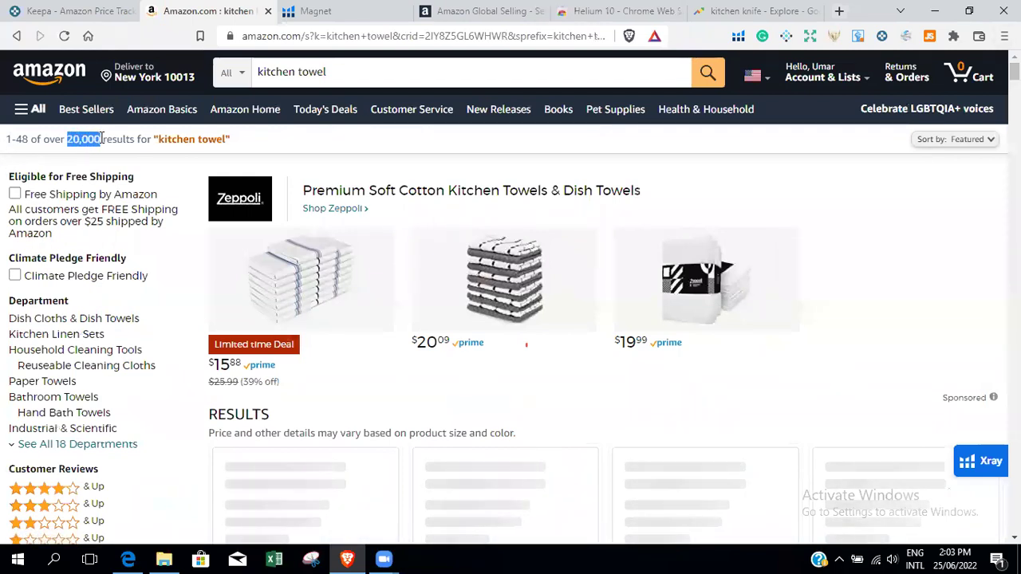
Step: Run Helium 10 Xray product research on the kitchen towel results and filter out sponsored products
left_click(739, 36)
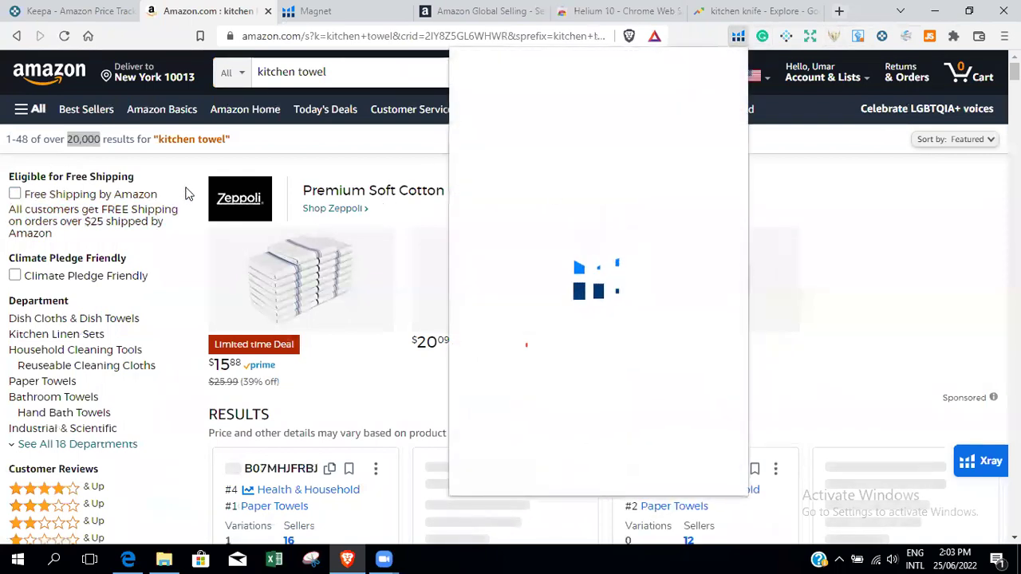
left_click(616, 156)
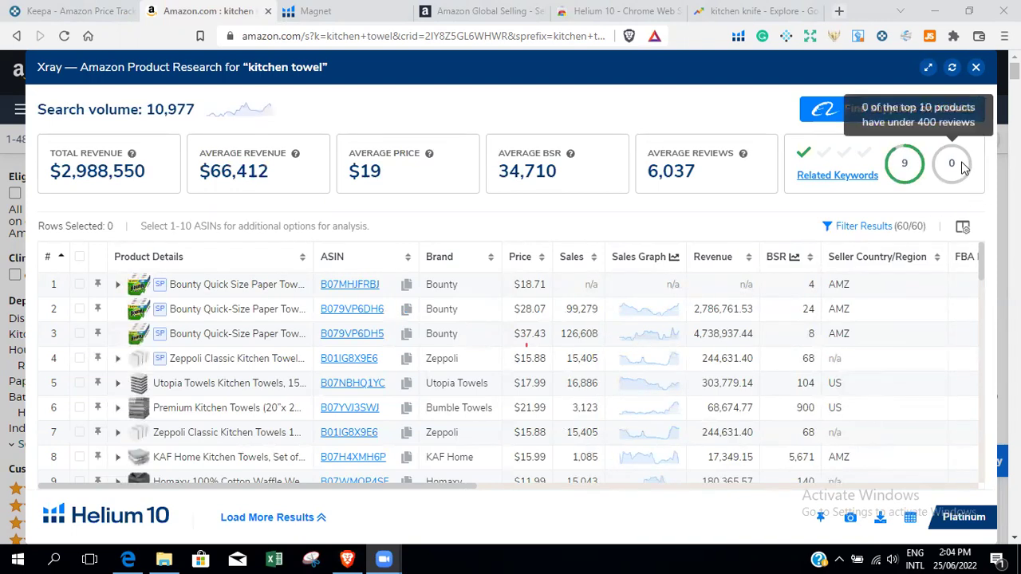
left_click(846, 229)
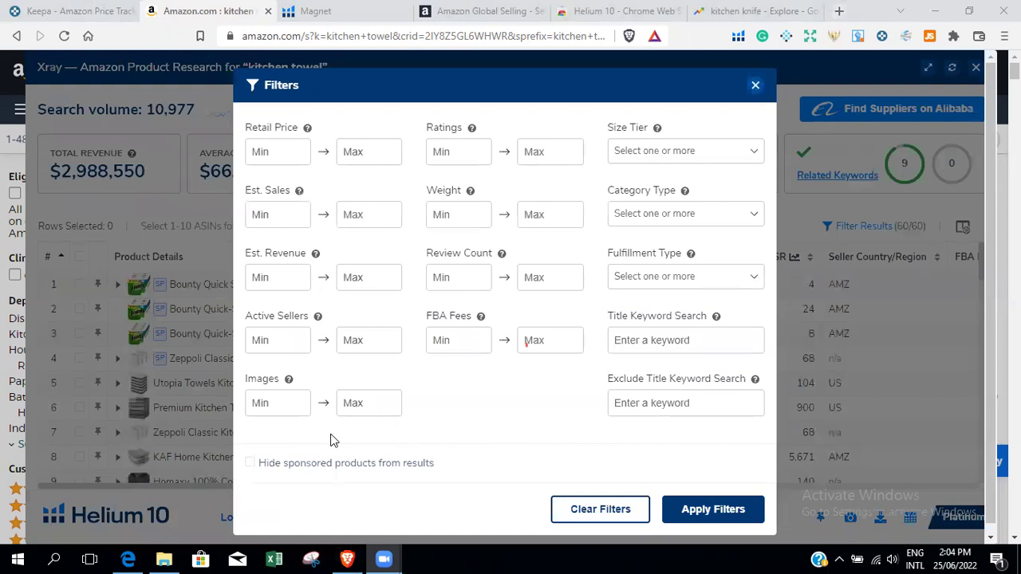
left_click(249, 463)
left_click(692, 514)
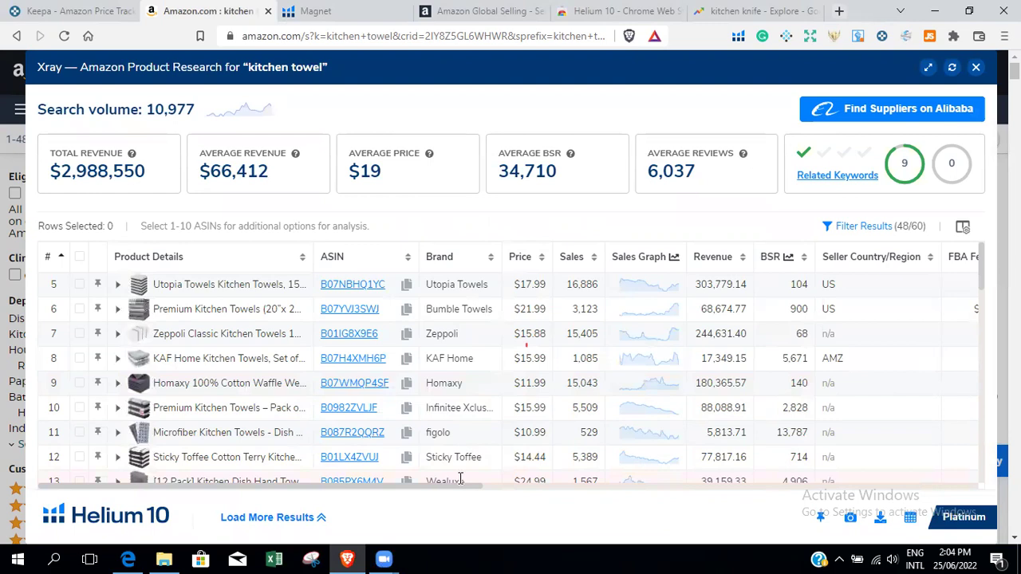
Step: Compare the sales, revenue and review counts of the kitchen towel products, and close the Xray results
left_click_drag(457, 489, 638, 485)
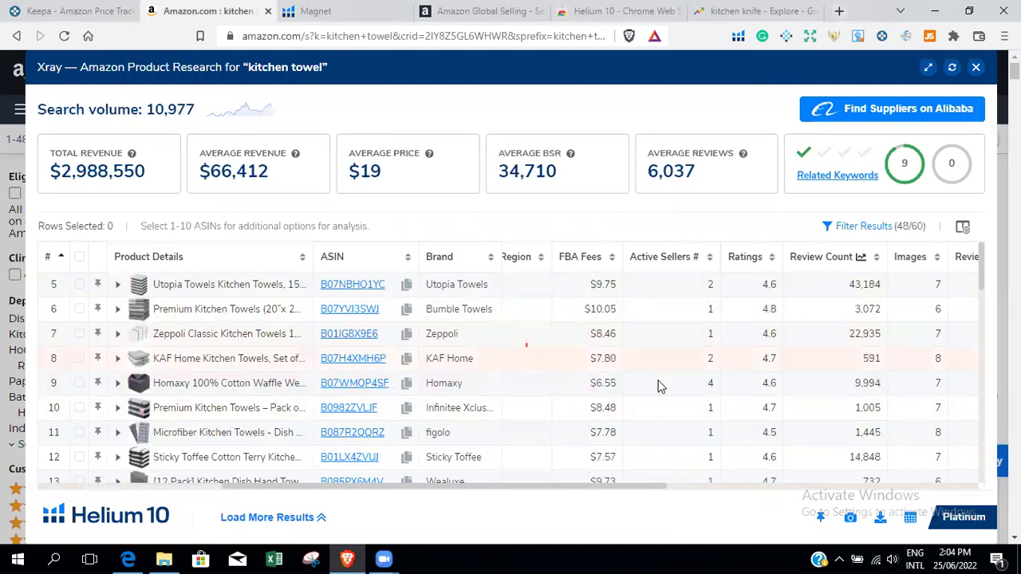
left_click_drag(594, 489, 419, 499)
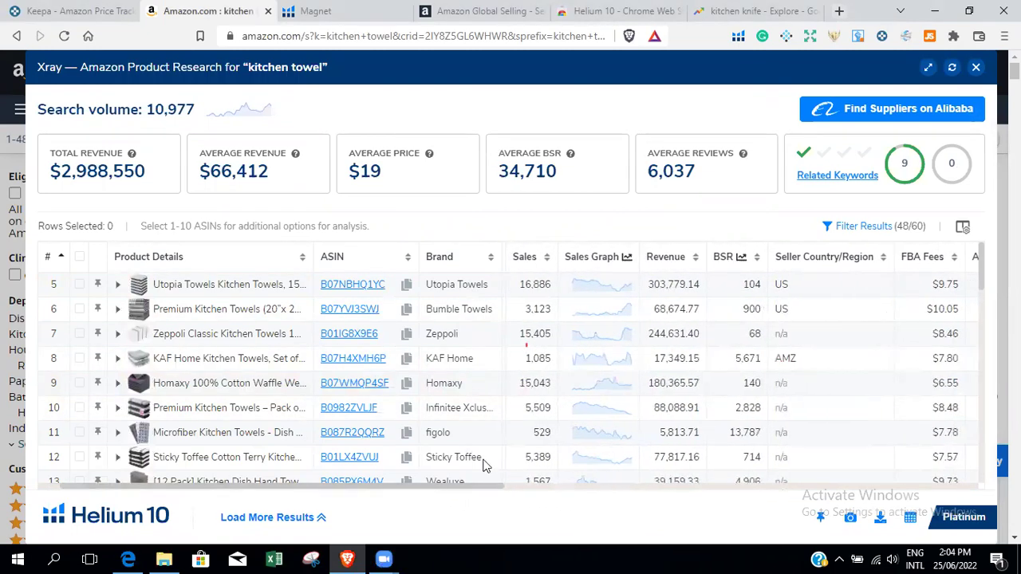
scroll(682, 317, "down", 1)
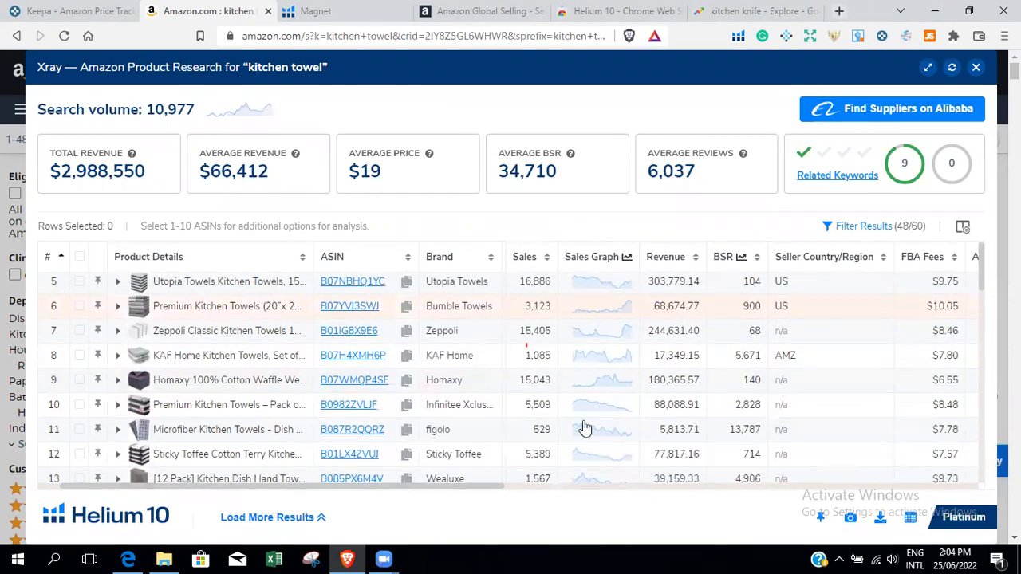
left_click_drag(489, 490, 710, 479)
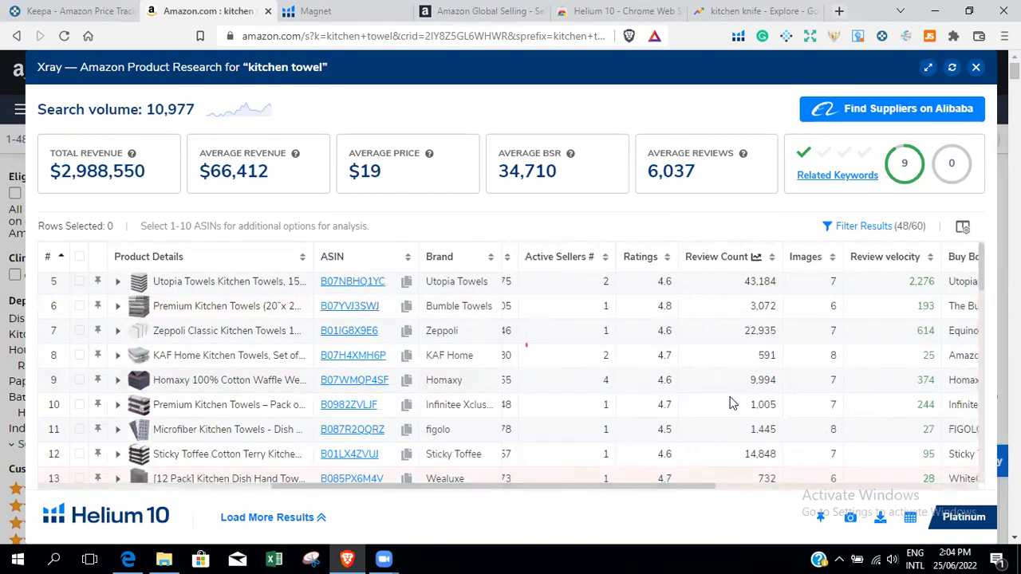
left_click(976, 68)
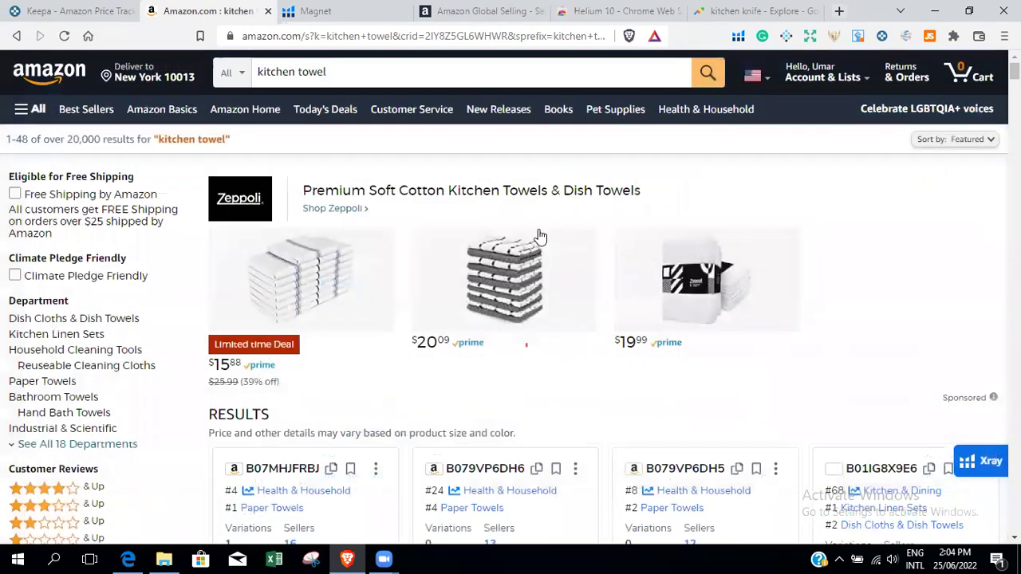
Step: Replace the kitchen towel term and search Amazon for "tongue cleaner"
left_click(340, 72)
key("BackSpace")
key("BackSpace")
key("BackSpace")
key("BackSpace")
key("BackSpace")
key("BackSpace")
key("BackSpace")
key("BackSpace")
key("BackSpace")
key("BackSpace")
key("BackSpace")
key("BackSpace")
key("BackSpace")
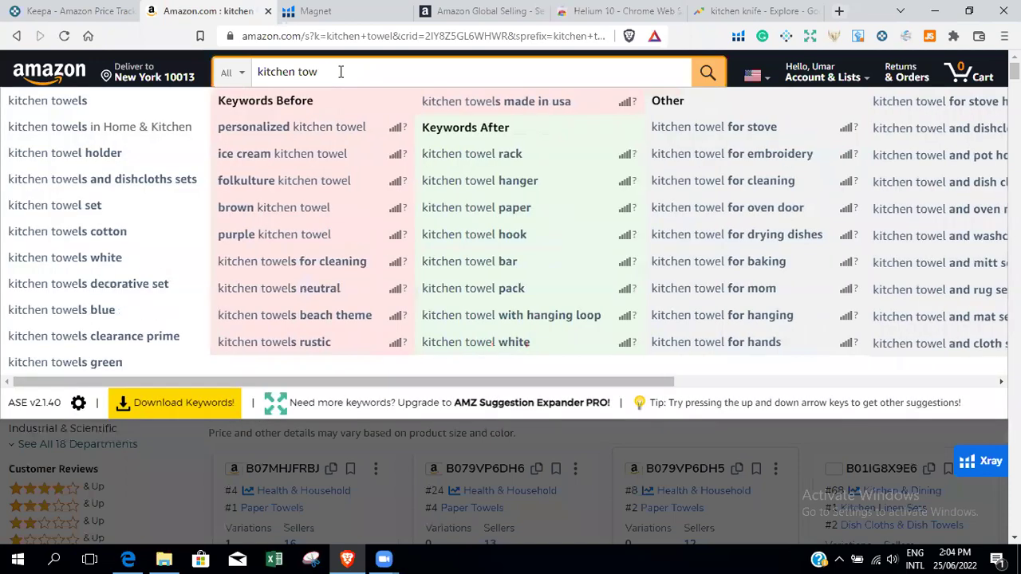
type("tom")
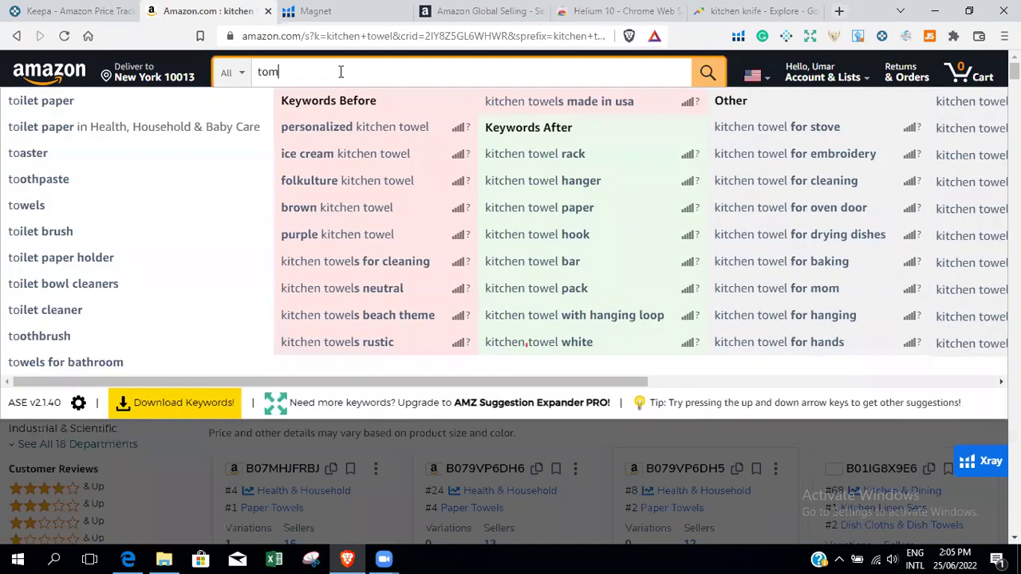
key("BackSpace")
type("ngu")
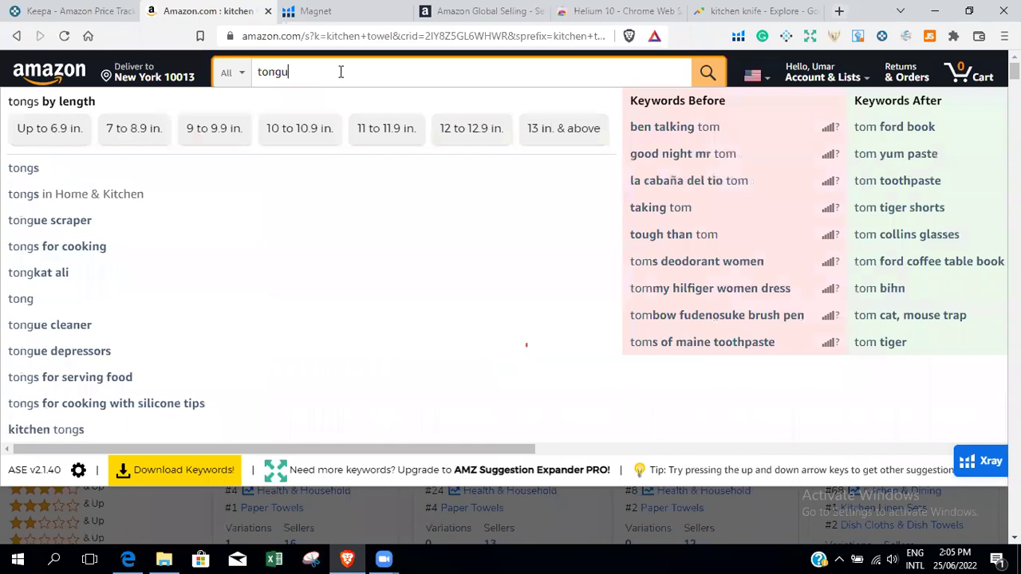
type("e clea")
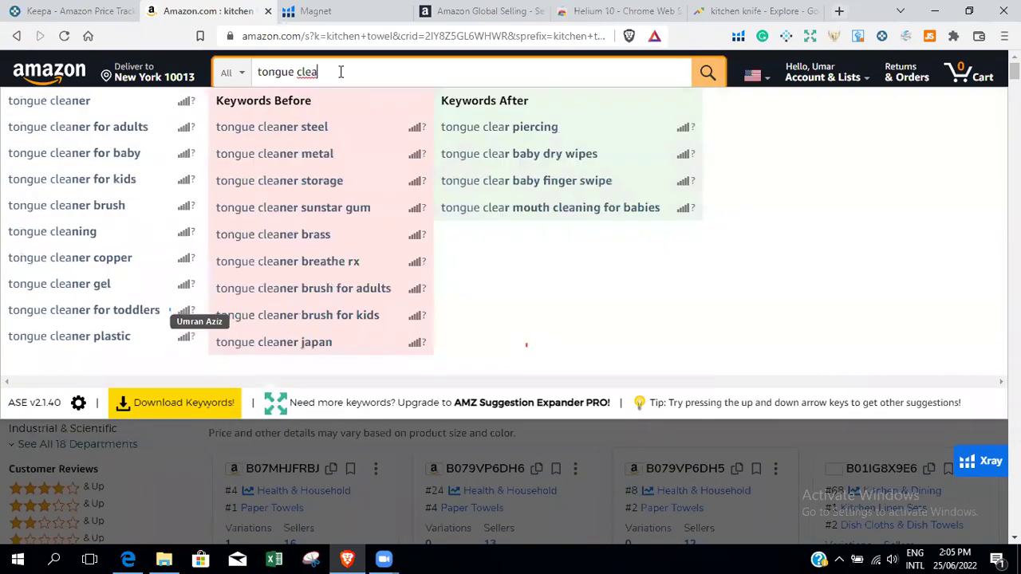
type("ner")
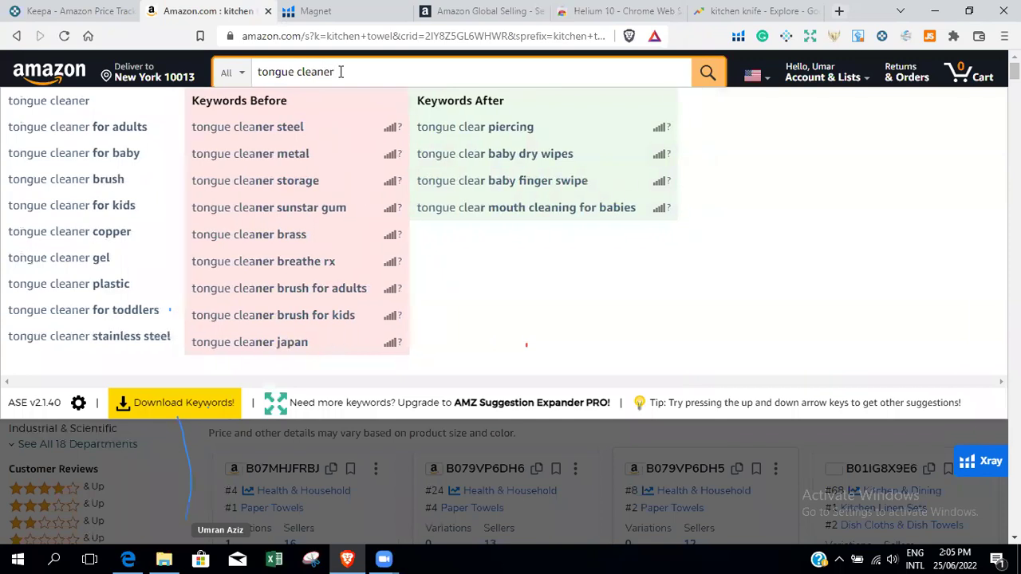
key("Return")
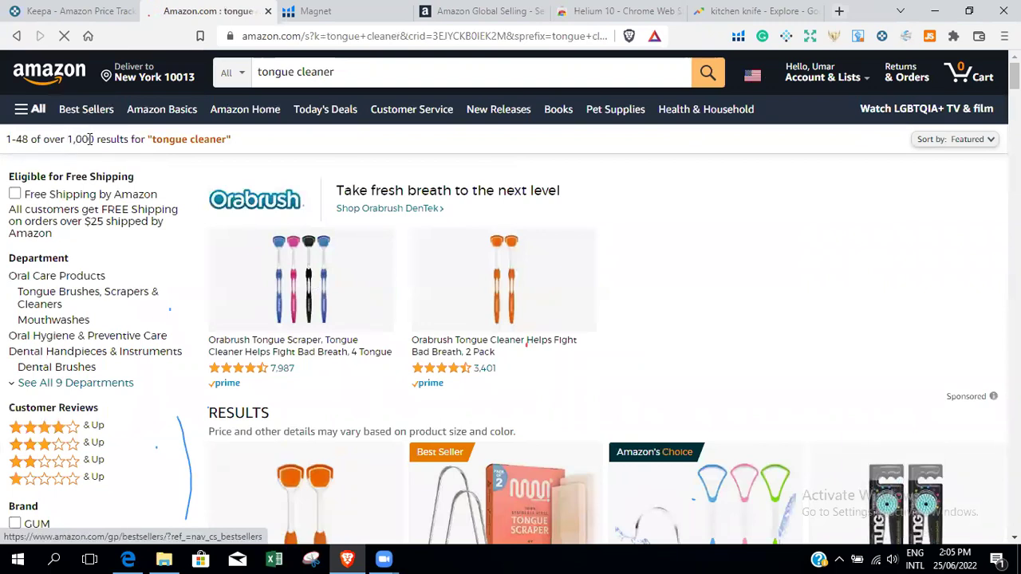
Step: Highlight the tongue cleaner result count and run Helium 10 Xray product research on the listings
double_click(89, 138)
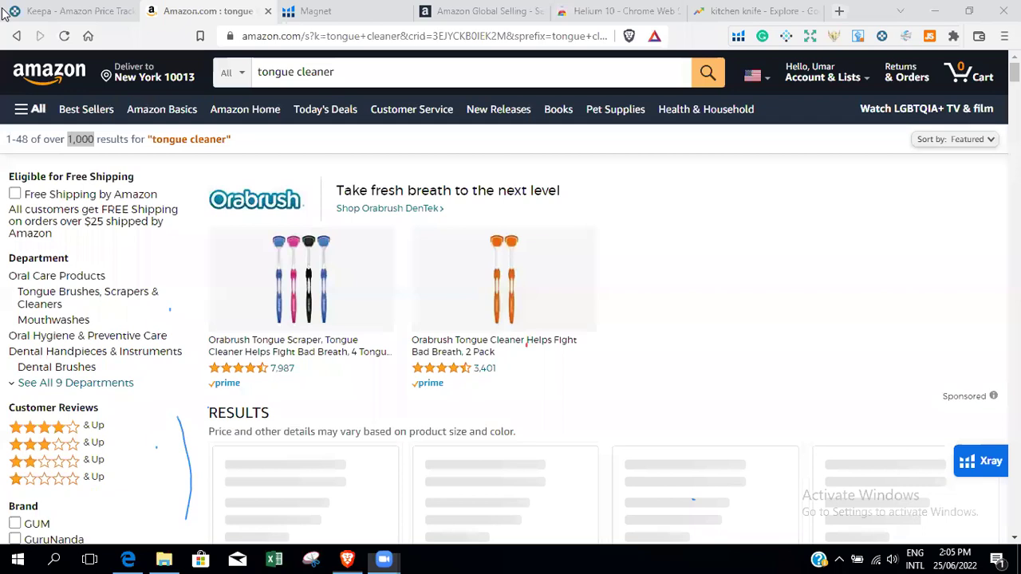
left_click(739, 36)
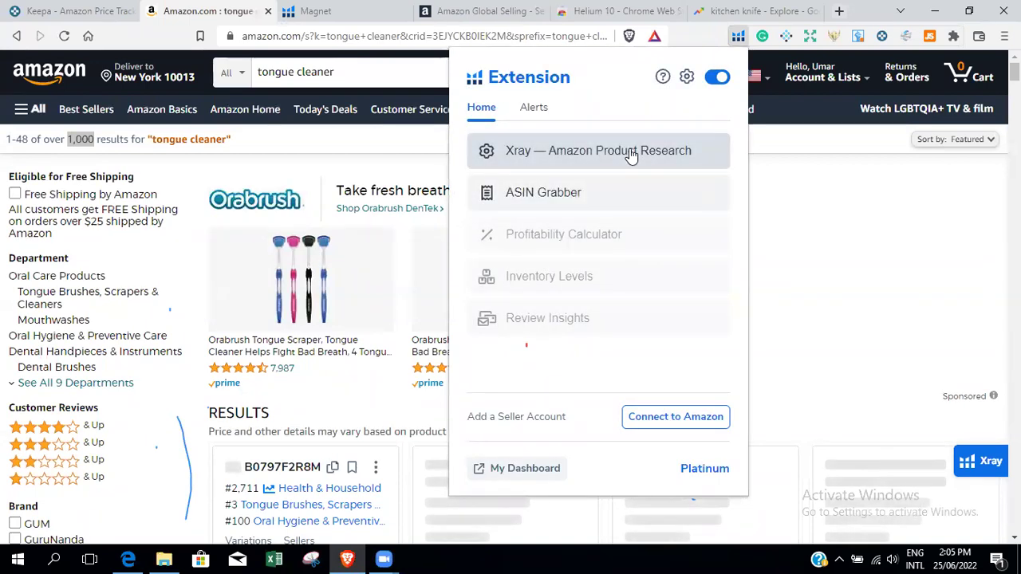
left_click(598, 151)
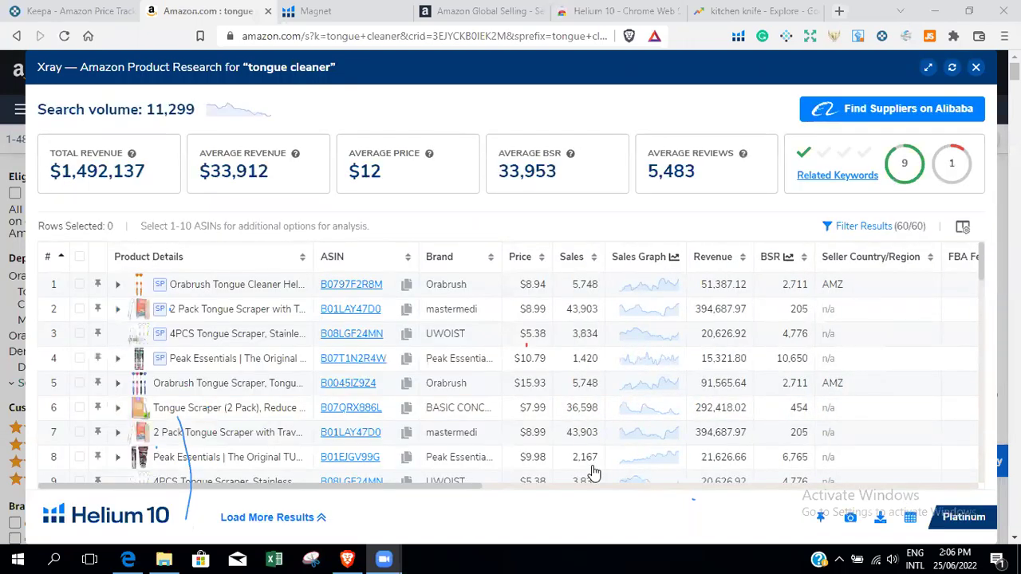
Step: Remove the first four sponsored products from the tongue cleaner Xray results
left_click(79, 285)
left_click(80, 310)
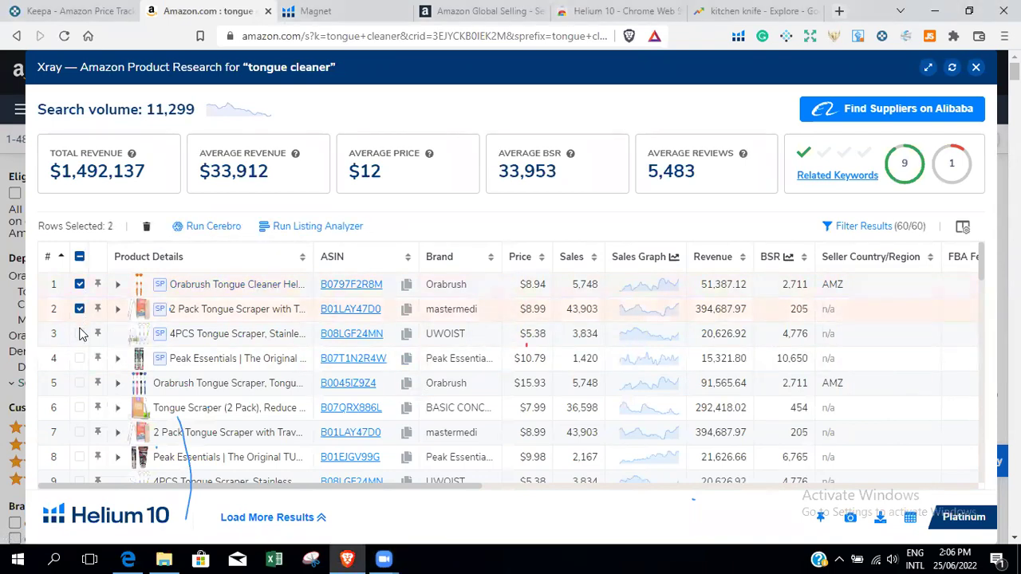
left_click(80, 334)
left_click(80, 359)
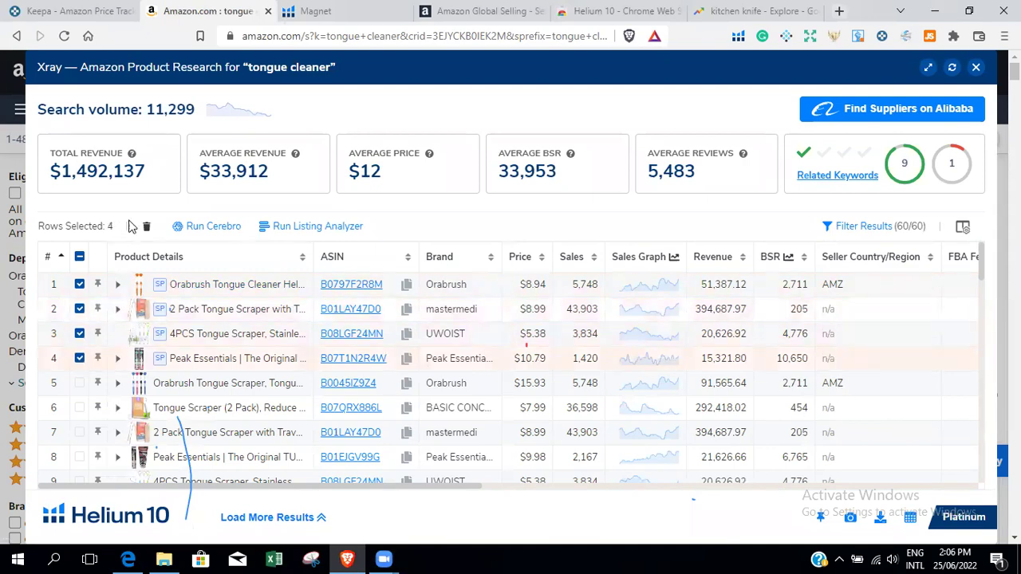
left_click(146, 226)
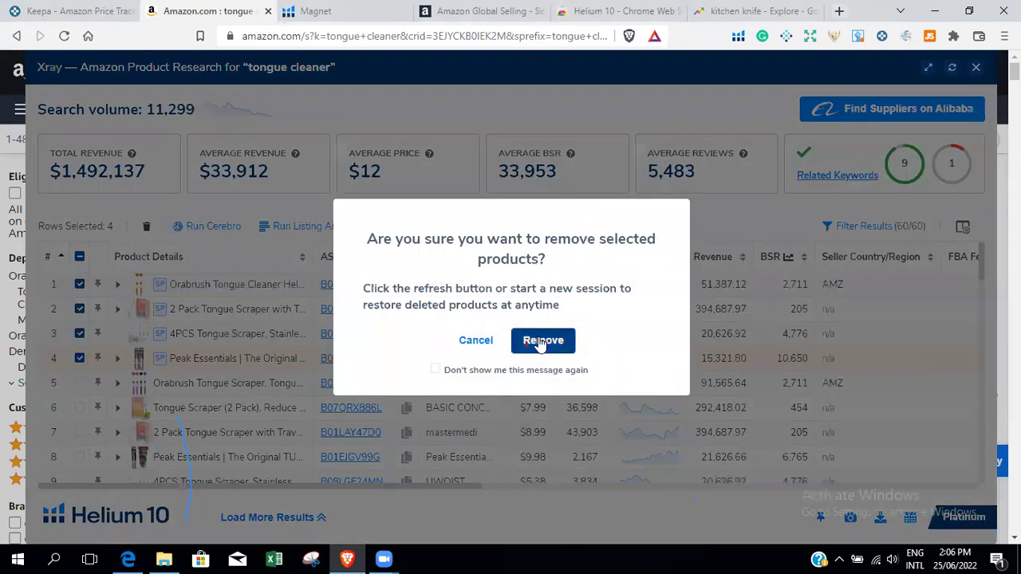
left_click(542, 340)
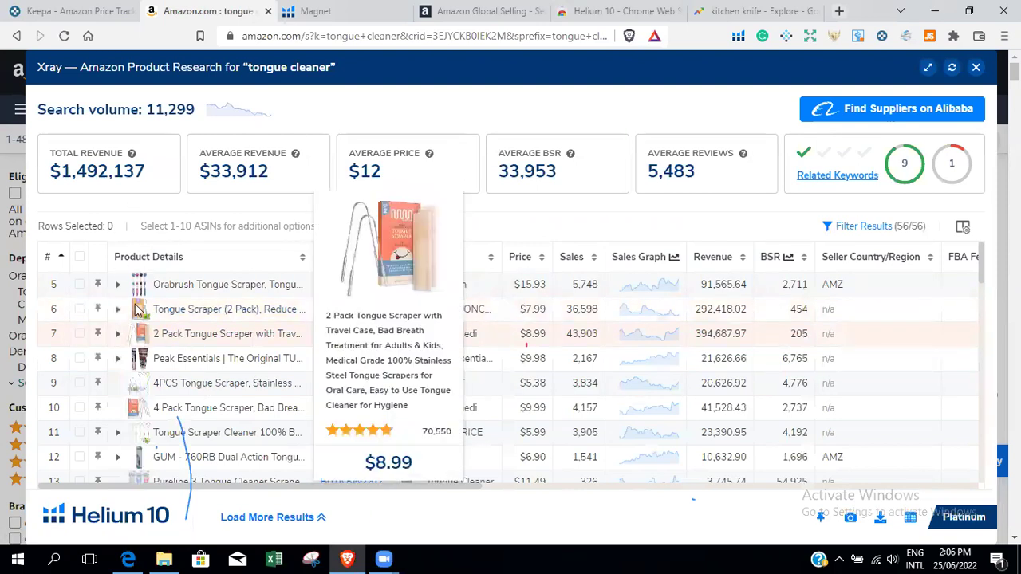
Step: Preview the top tongue cleaner products and check how many of the top ten exceed the revenue threshold
mouse_move(138, 289)
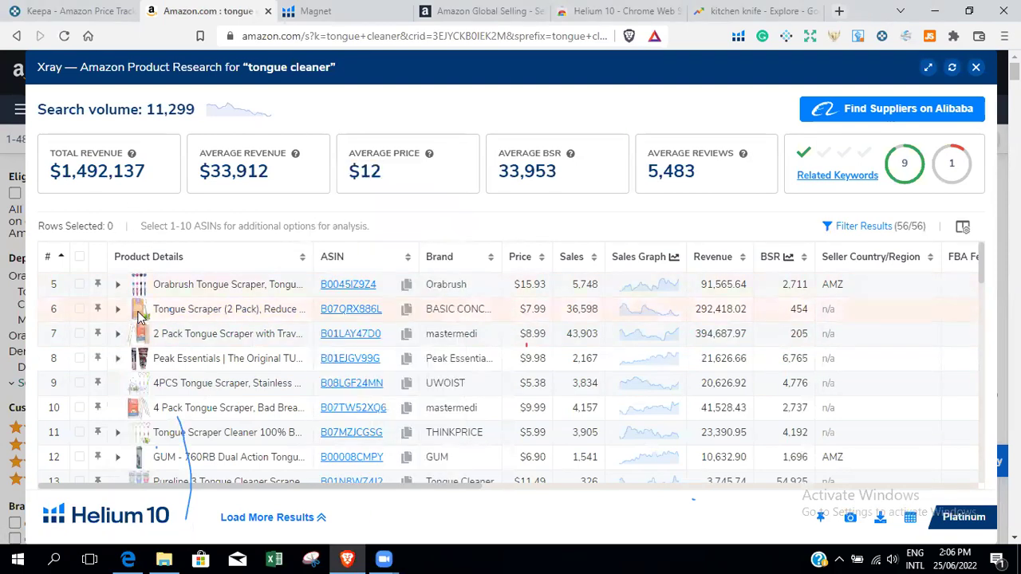
mouse_move(141, 340)
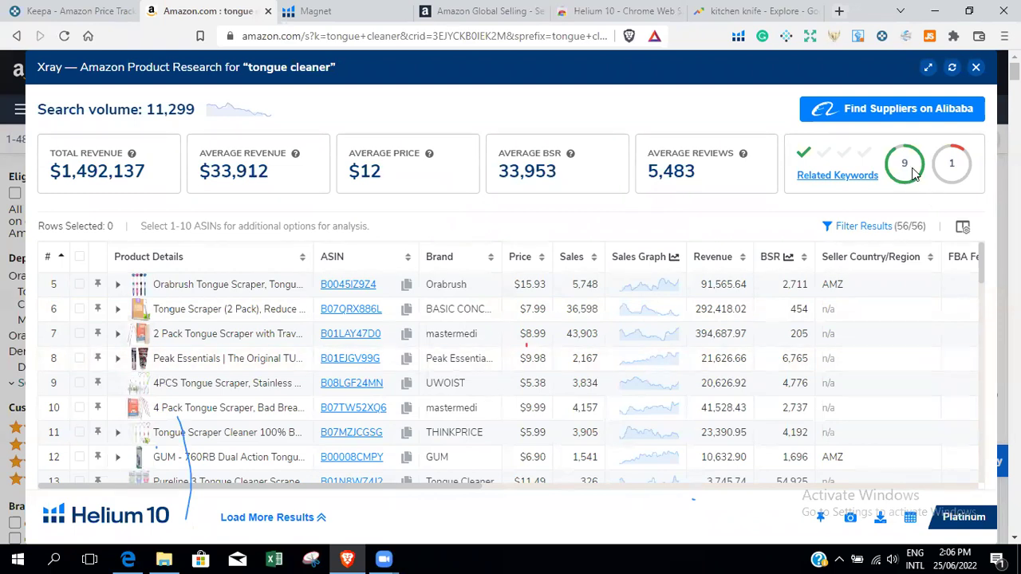
mouse_move(896, 168)
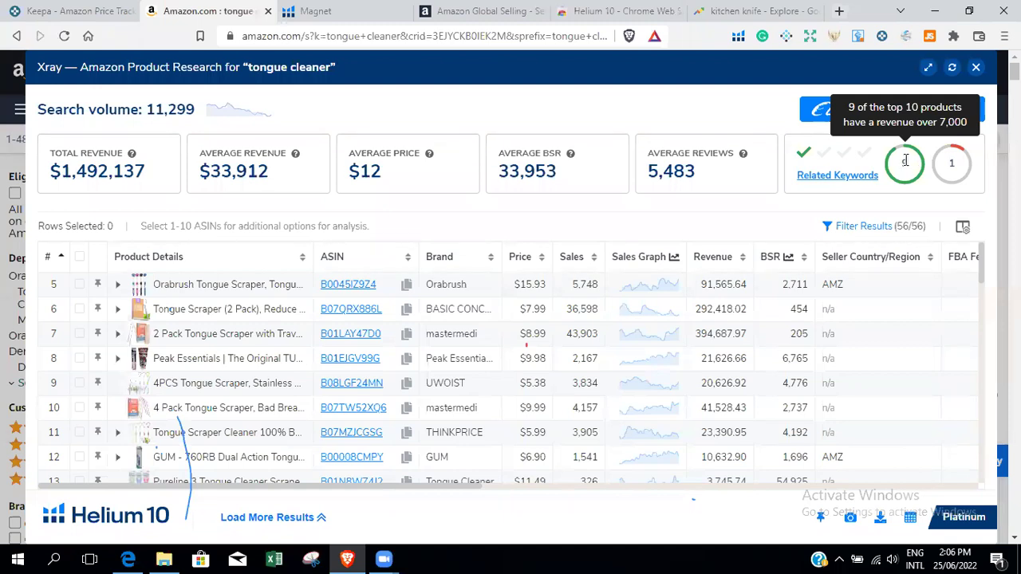
left_click(737, 37)
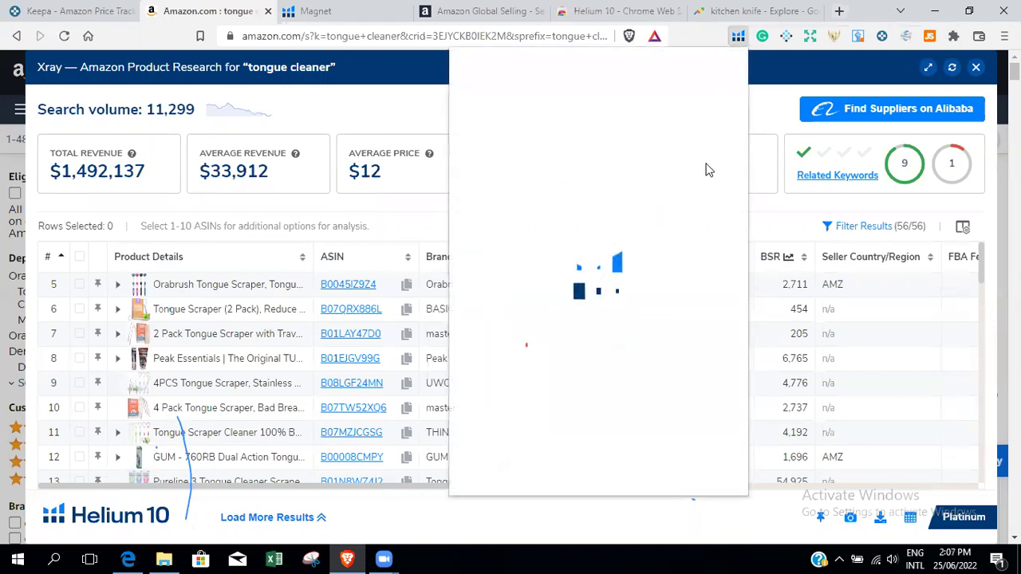
left_click(763, 74)
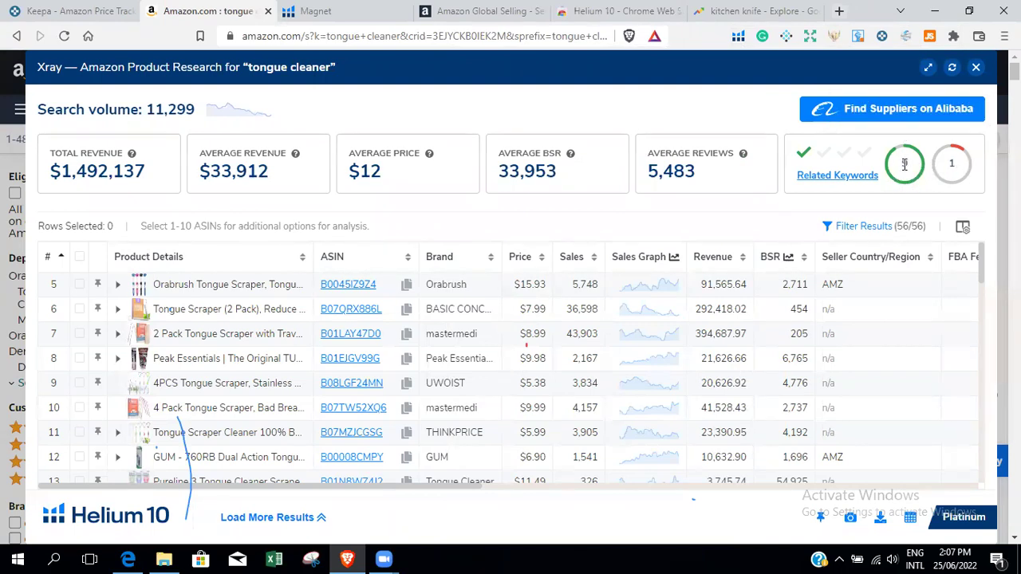
Step: Examine the active sellers, ratings and review counts of the listed tongue cleaner products
scroll(718, 423, "down", 1)
scroll(558, 455, "up", 1)
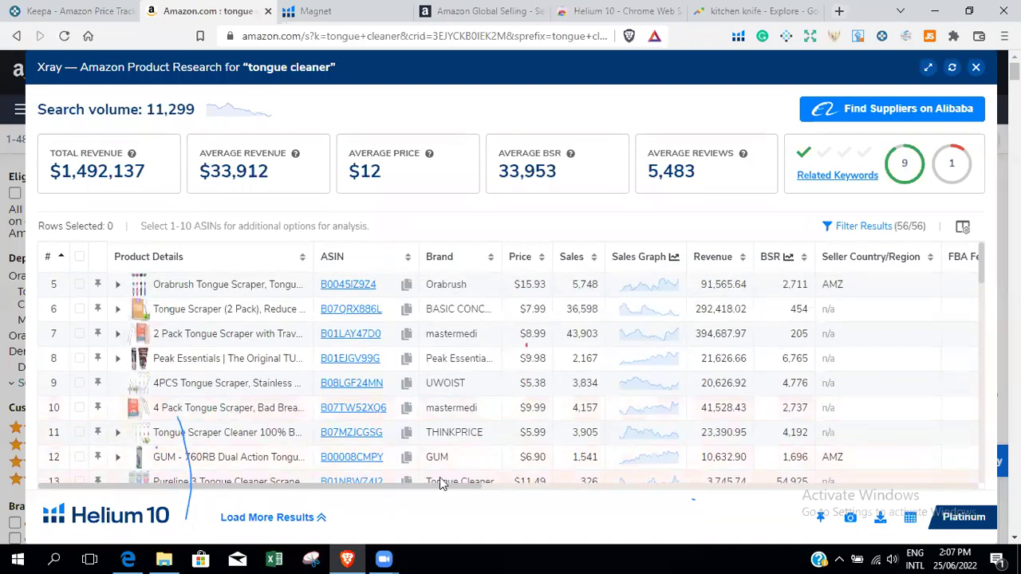
left_click_drag(440, 482, 435, 527)
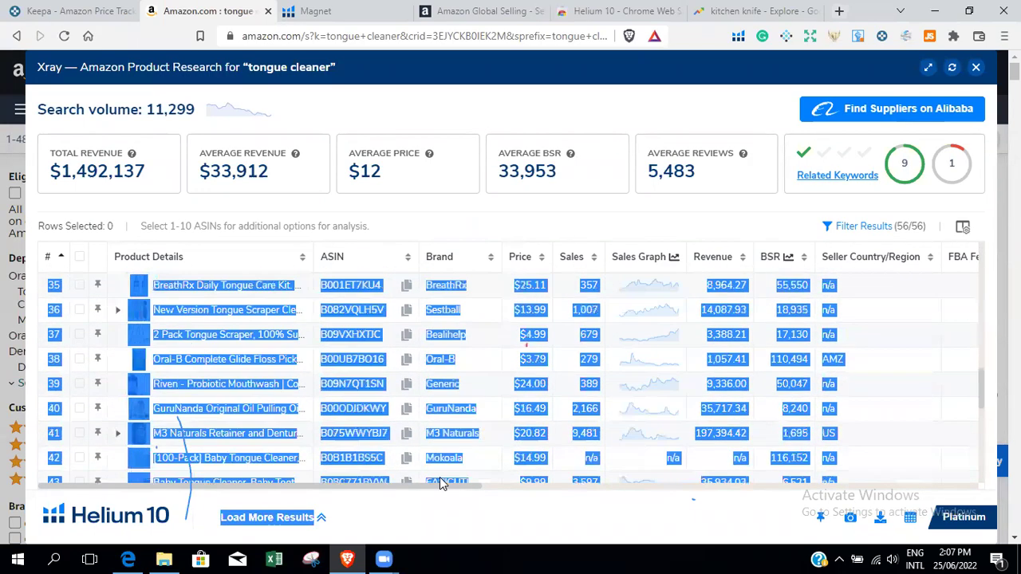
left_click(898, 349)
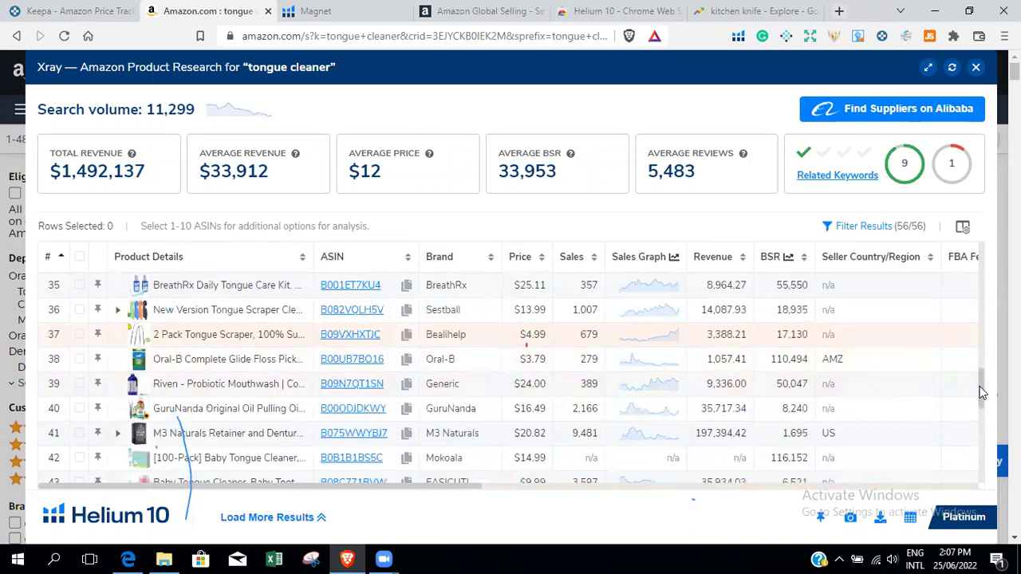
left_click_drag(983, 392, 985, 276)
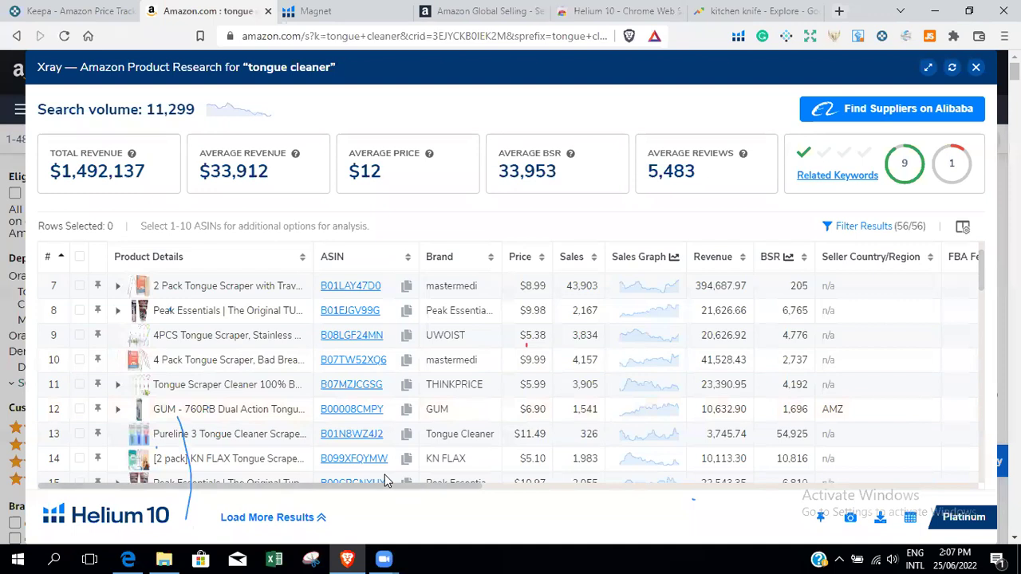
scroll(385, 475, "right", 5)
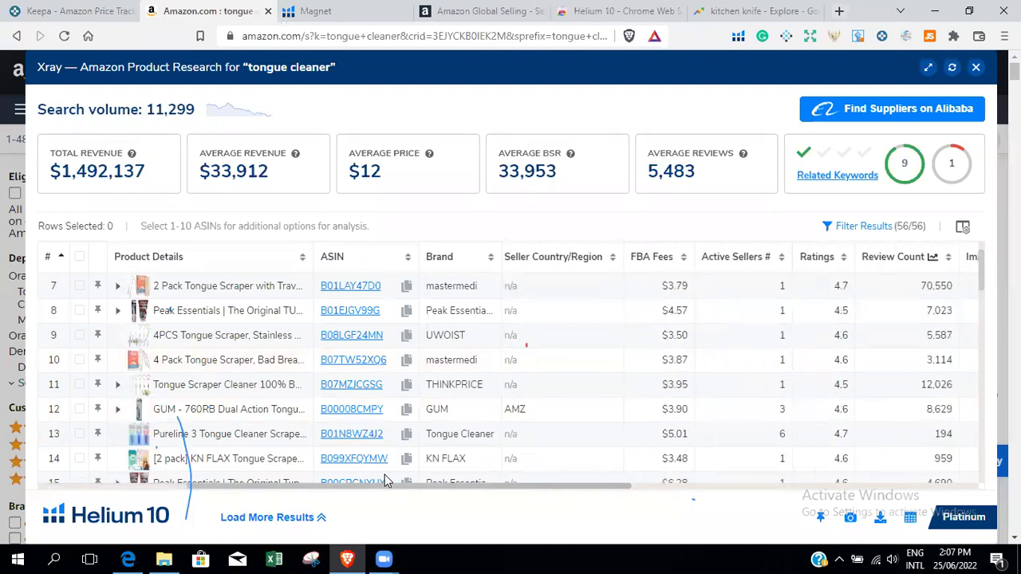
scroll(385, 474, "right", 5)
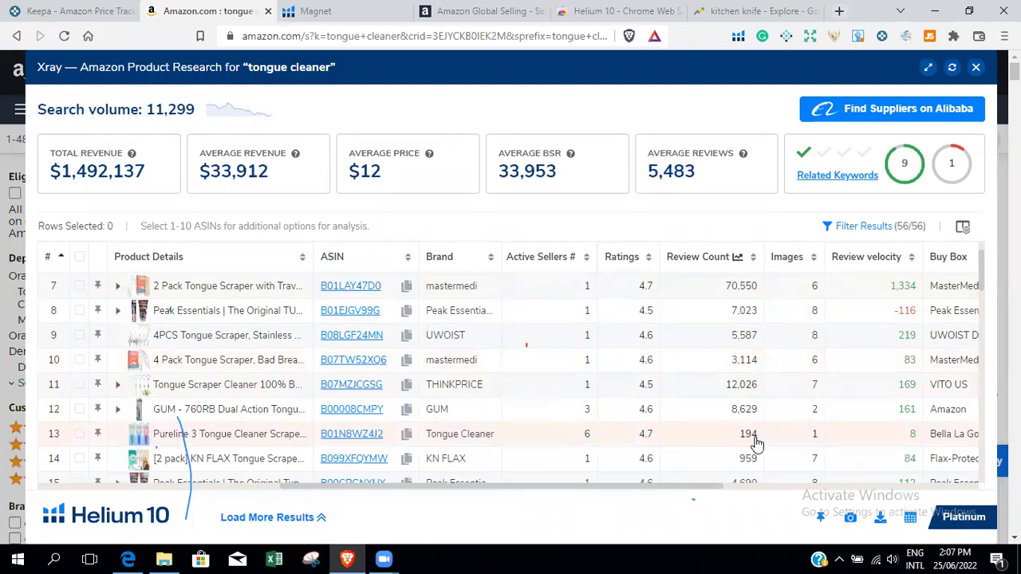
scroll(757, 444, "down", 1)
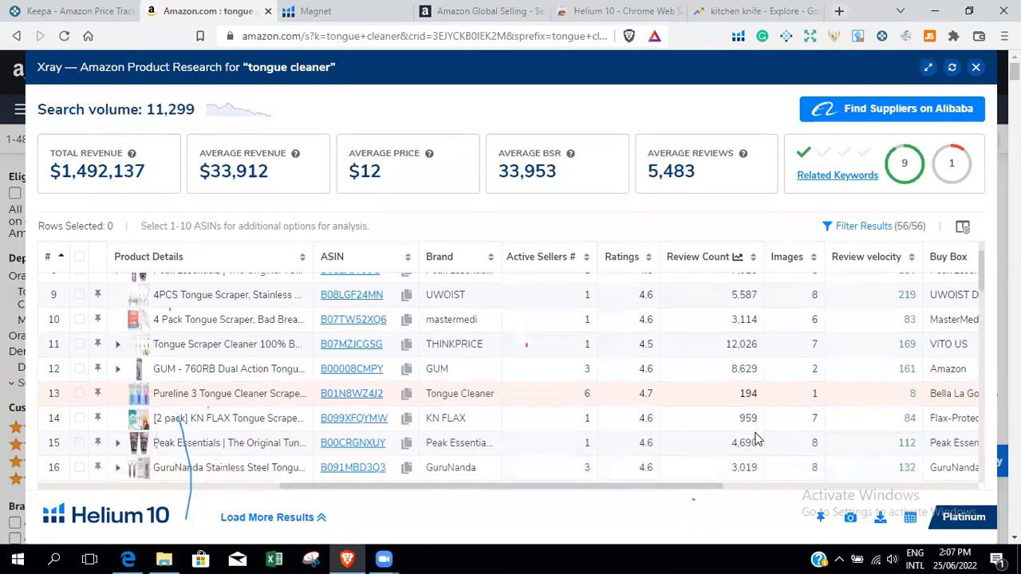
Step: View the reviews chart of the Pureline 3 Tongue Cleaner Scraper, and close it along with the Xray results
left_click(750, 396)
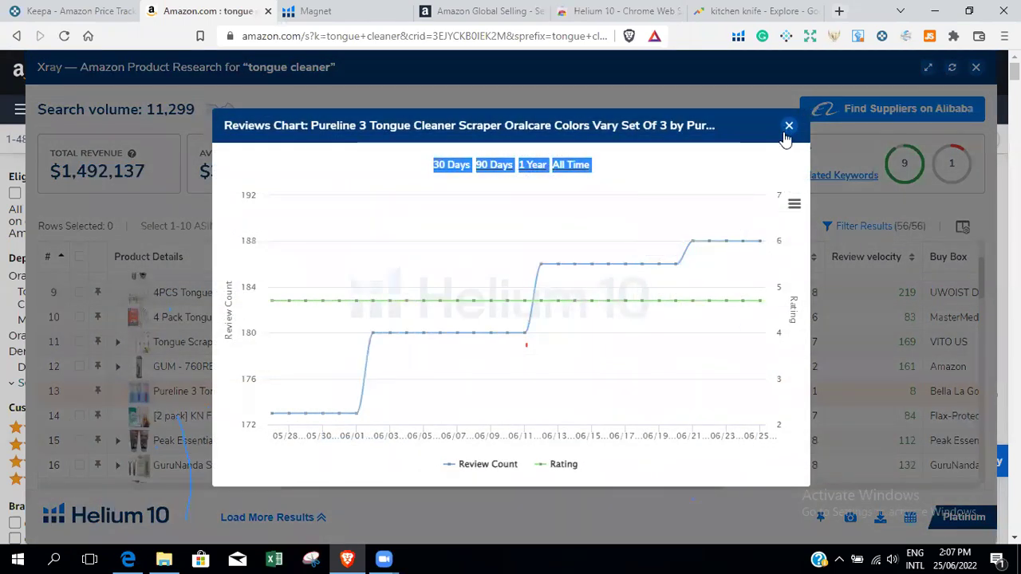
left_click(788, 128)
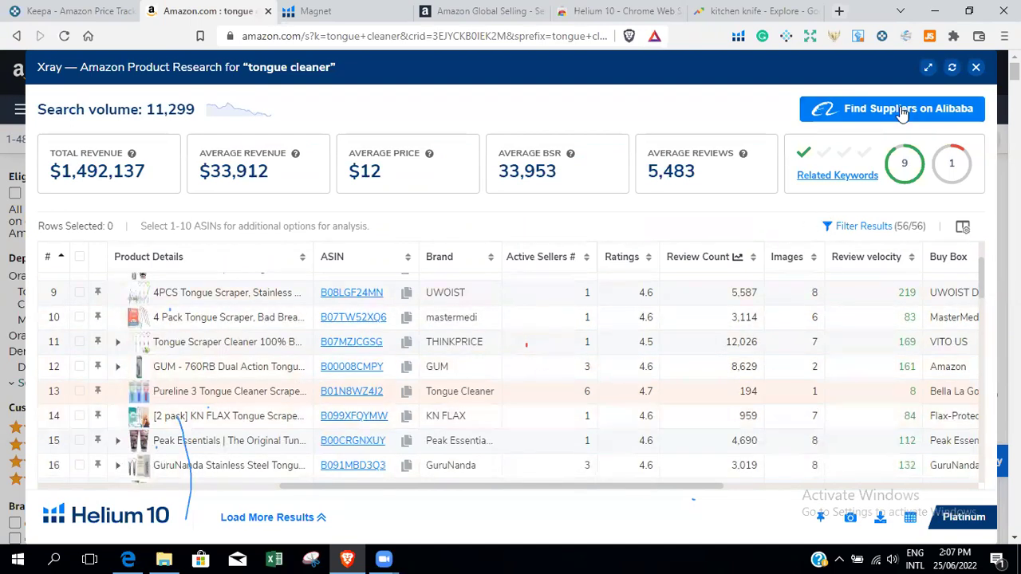
left_click(977, 69)
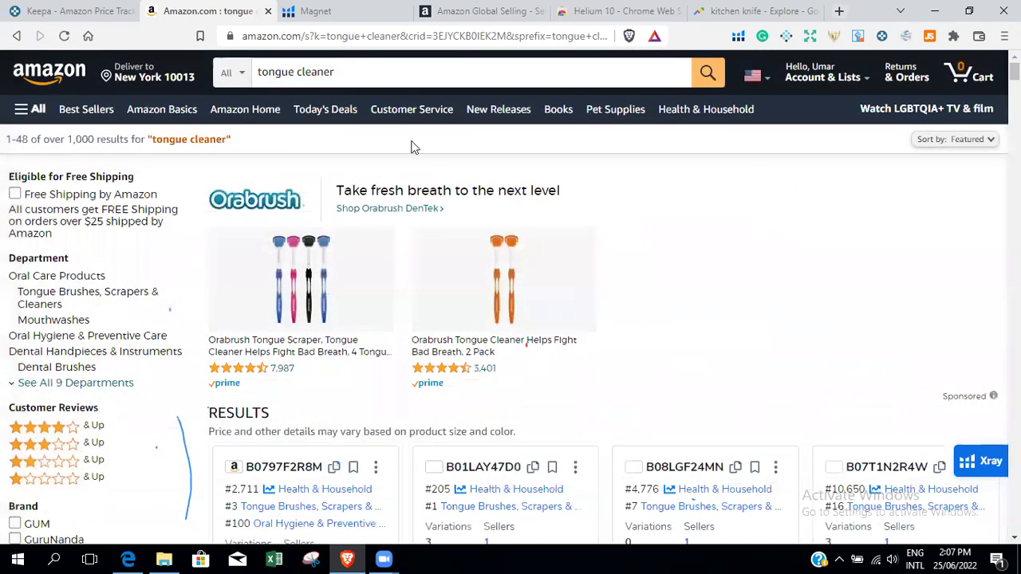
Step: Replace the tongue cleaner term and search Amazon for "yoga mat"
left_click(405, 76)
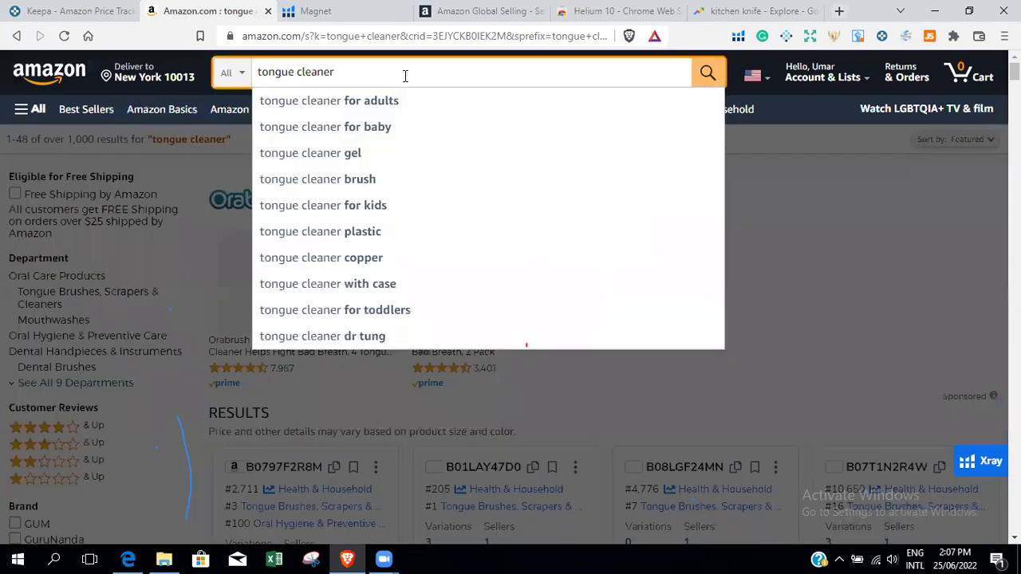
key("BackSpace")
key("BackSpace")
key("BackSpace")
key("BackSpace")
key("BackSpace")
key("BackSpace")
key("BackSpace")
key("BackSpace")
key("BackSpace")
key("BackSpace")
key("BackSpace")
key("BackSpace")
key("BackSpace")
key("BackSpace")
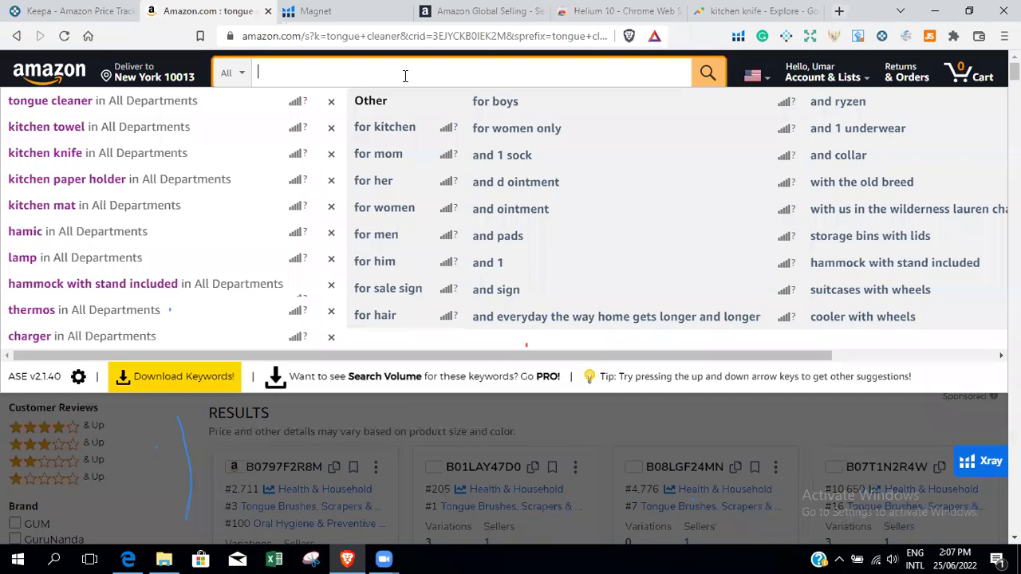
type("yoga ")
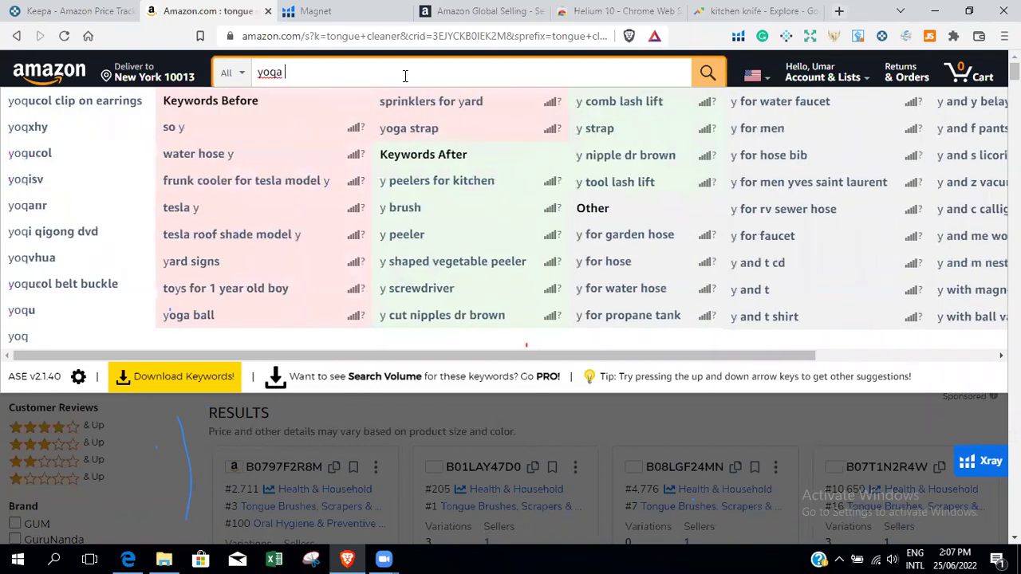
type("mat")
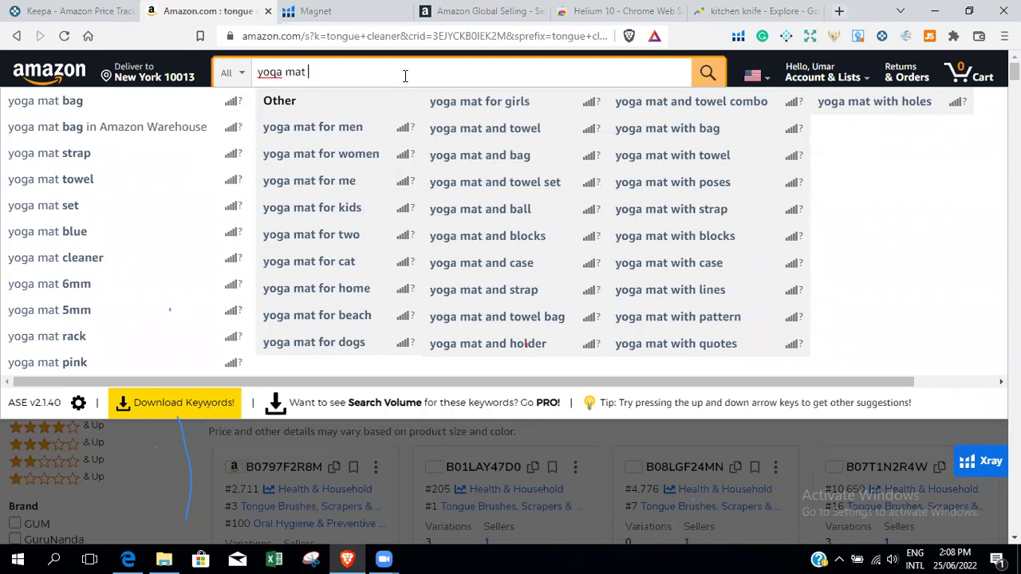
key("BackSpace")
key("BackSpace")
key("BackSpace")
key("BackSpace")
type("mat")
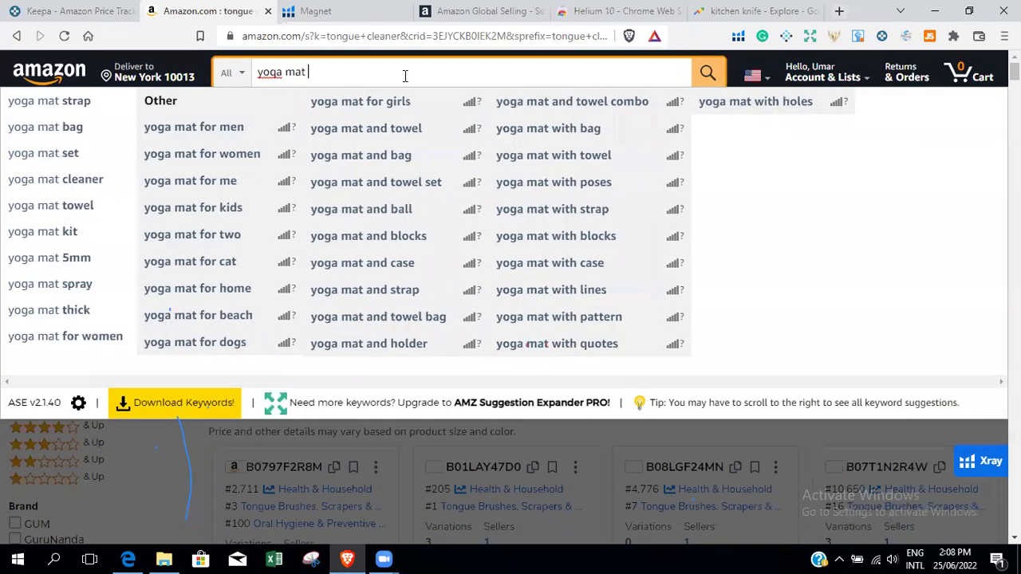
key("BackSpace")
key("BackSpace")
key("BackSpace")
key("BackSpace")
key("BackSpace")
key("BackSpace")
key("BackSpace")
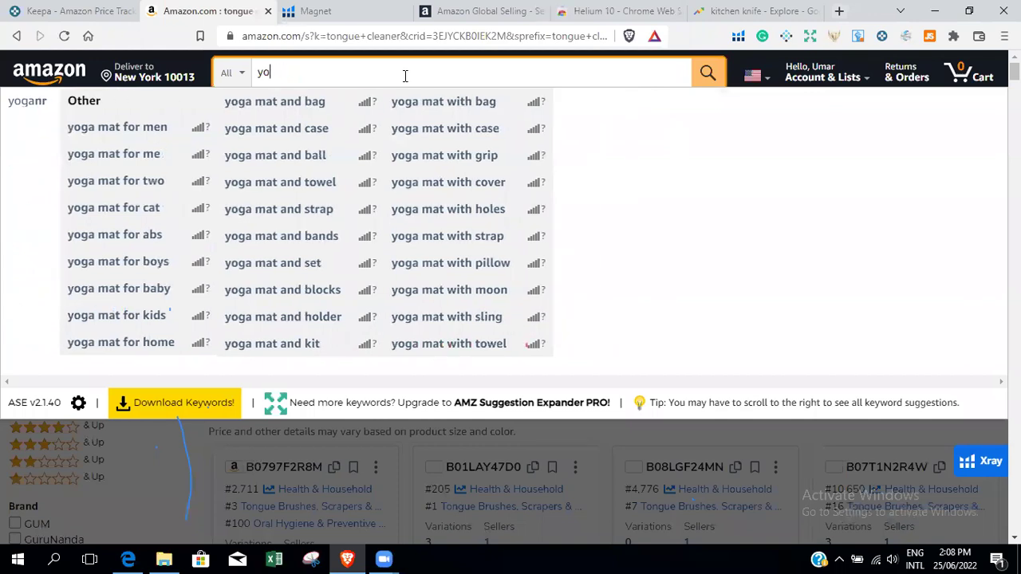
type("ga mat")
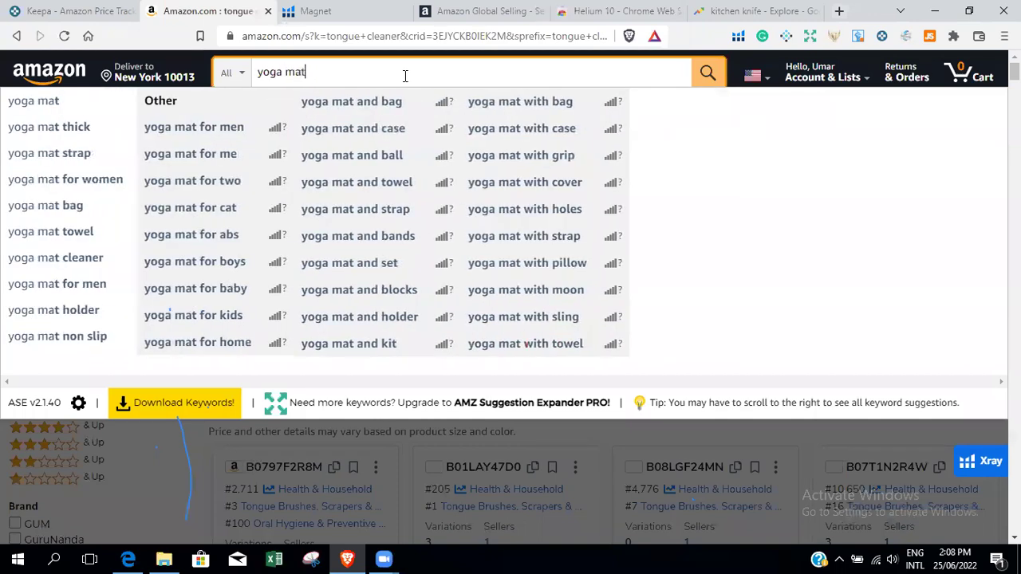
key("Return")
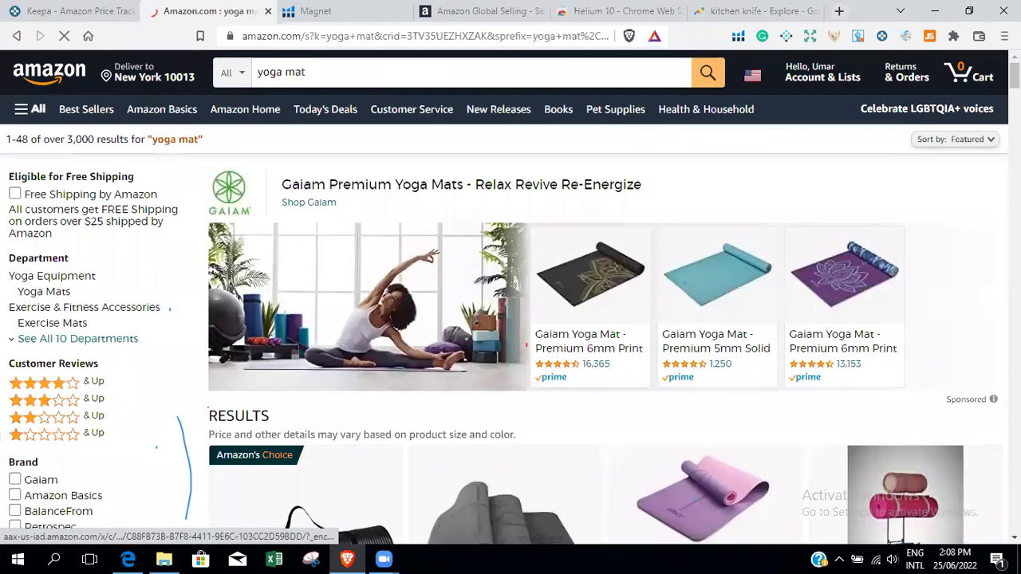
Step: Look over the yoga mat listings and run Helium 10 Xray product research on them
scroll(526, 343, "down", 8)
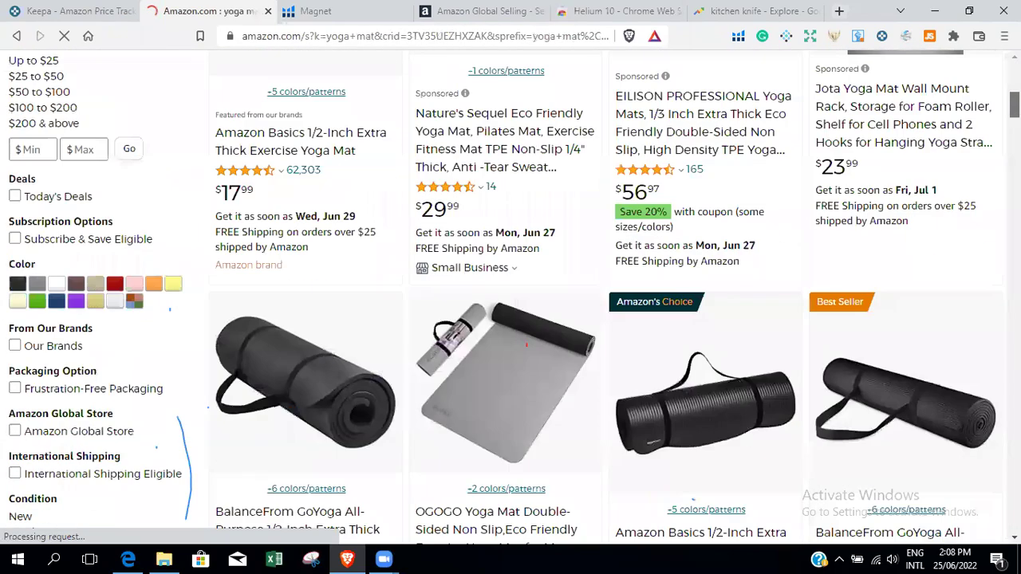
scroll(526, 345, "up", 10)
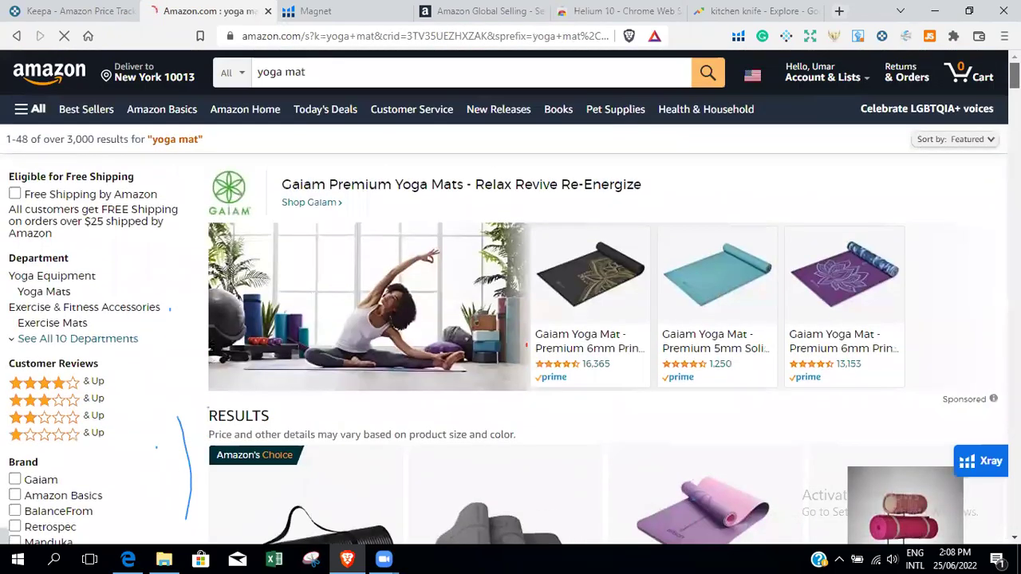
scroll(222, 113, "down", 1)
scroll(223, 112, "up", 1)
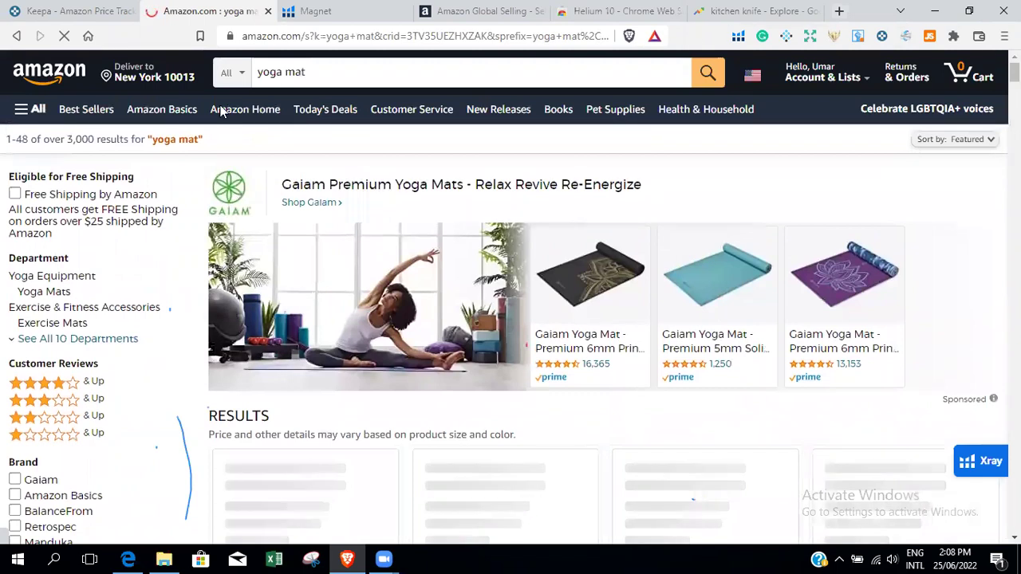
left_click(738, 36)
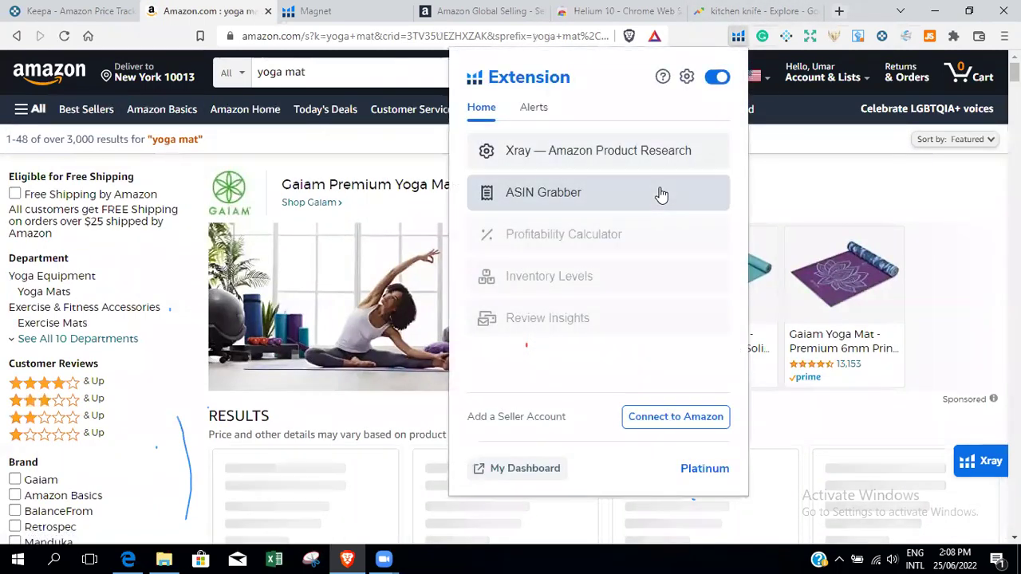
left_click(626, 152)
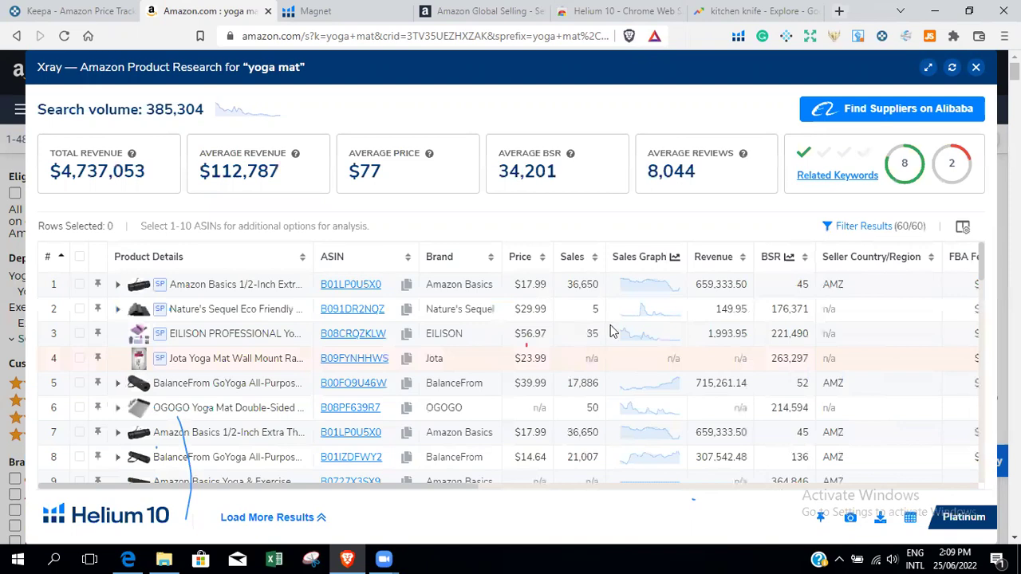
Step: Remove the first four yoga mat products from the Xray results
left_click(79, 285)
left_click(79, 309)
left_click(79, 335)
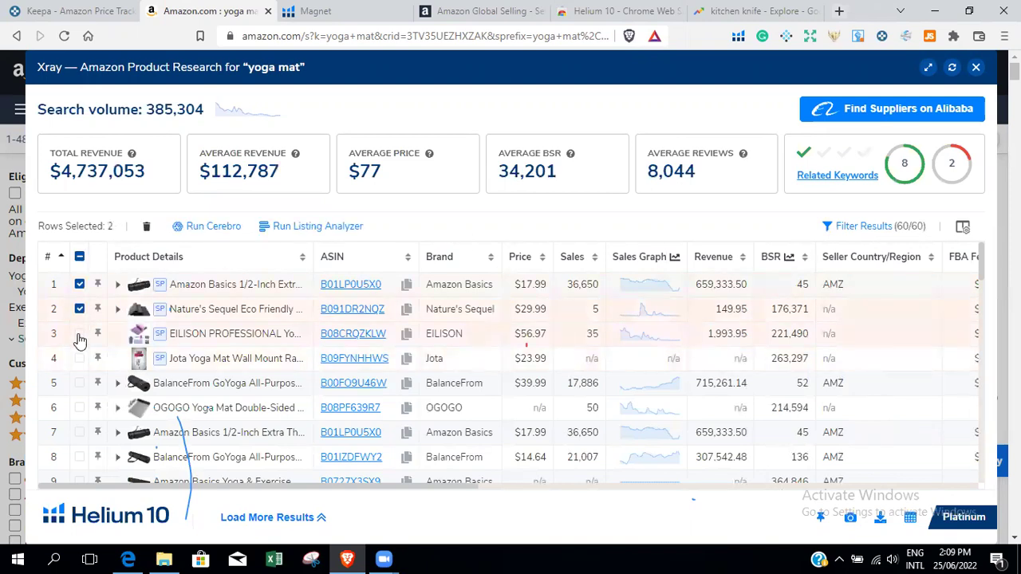
left_click(79, 359)
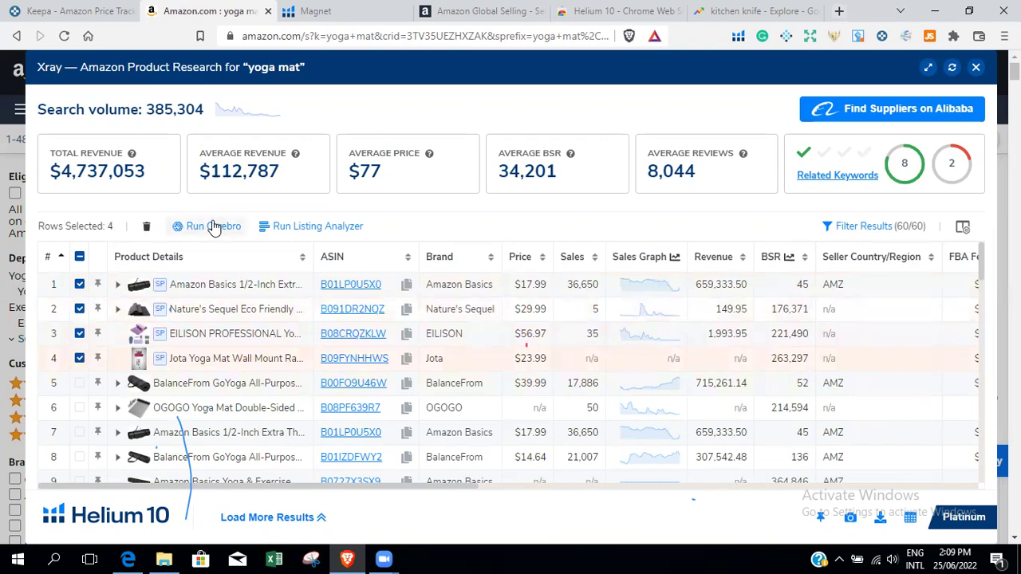
left_click(148, 230)
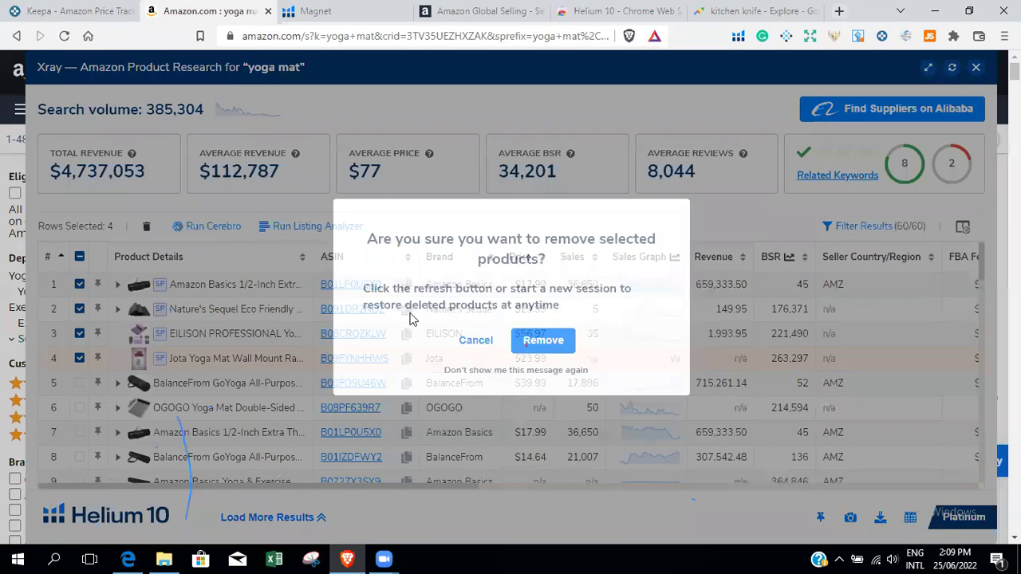
left_click(540, 339)
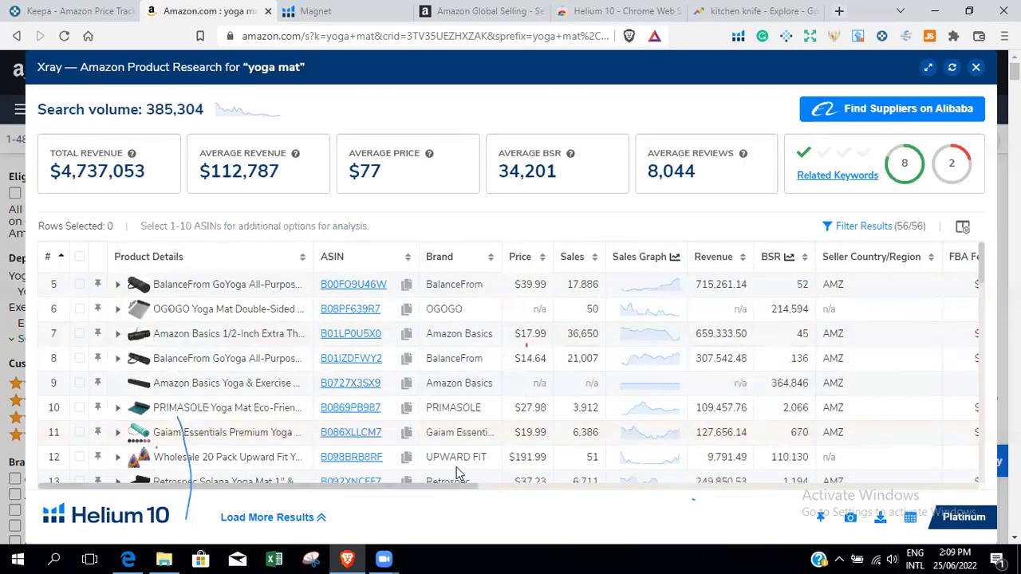
Step: Examine the active sellers, ratings, review counts and revenue of the remaining yoga mat products, and close the Xray results
scroll(458, 473, "right", 5)
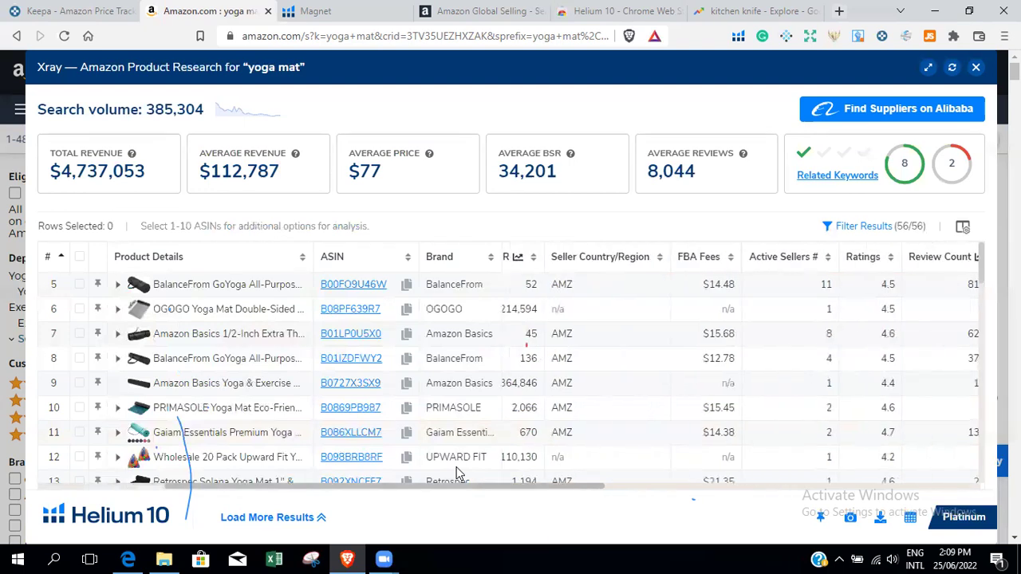
left_click_drag(625, 482, 671, 470)
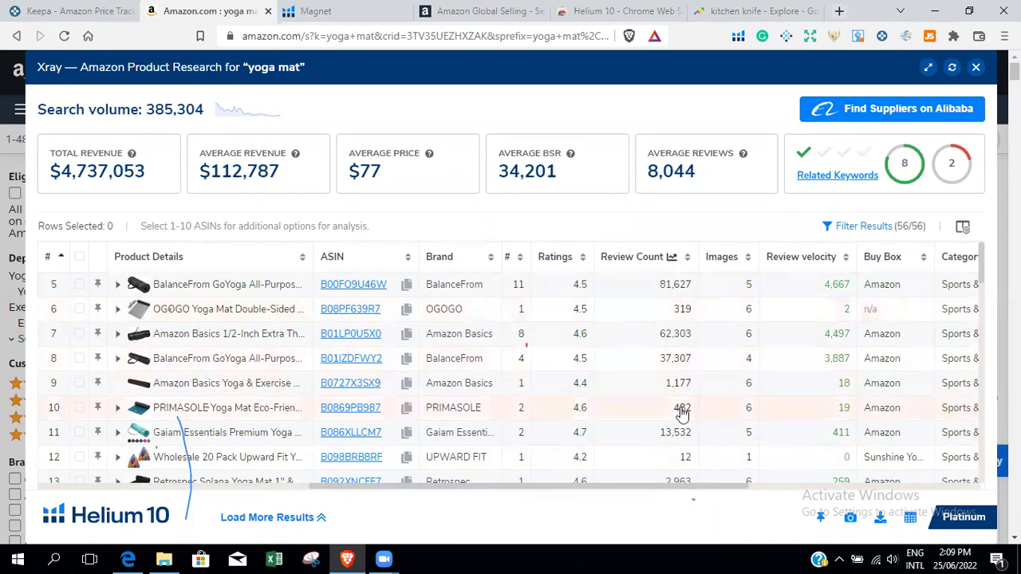
scroll(684, 463, "down", 3)
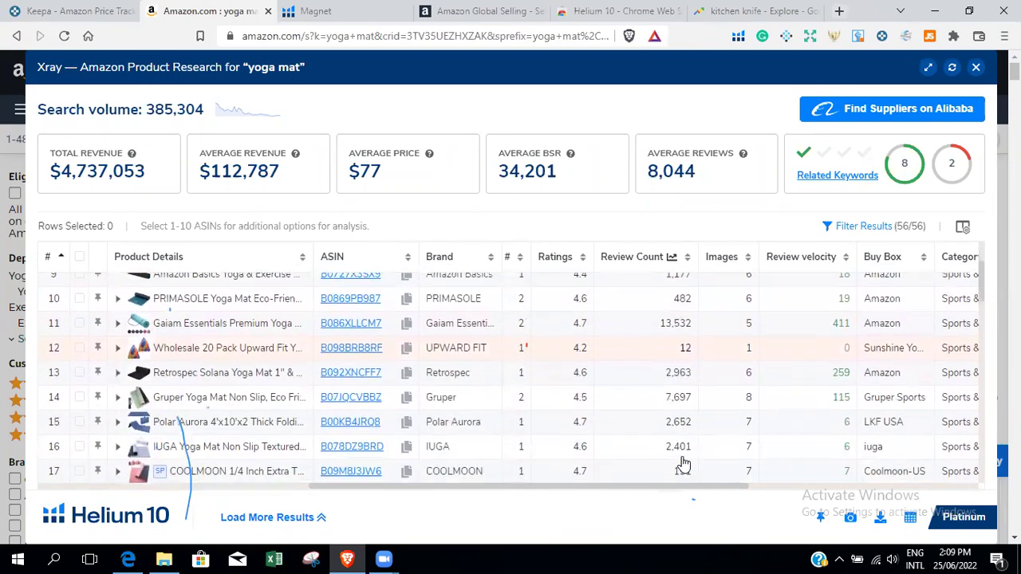
scroll(684, 463, "up", 3)
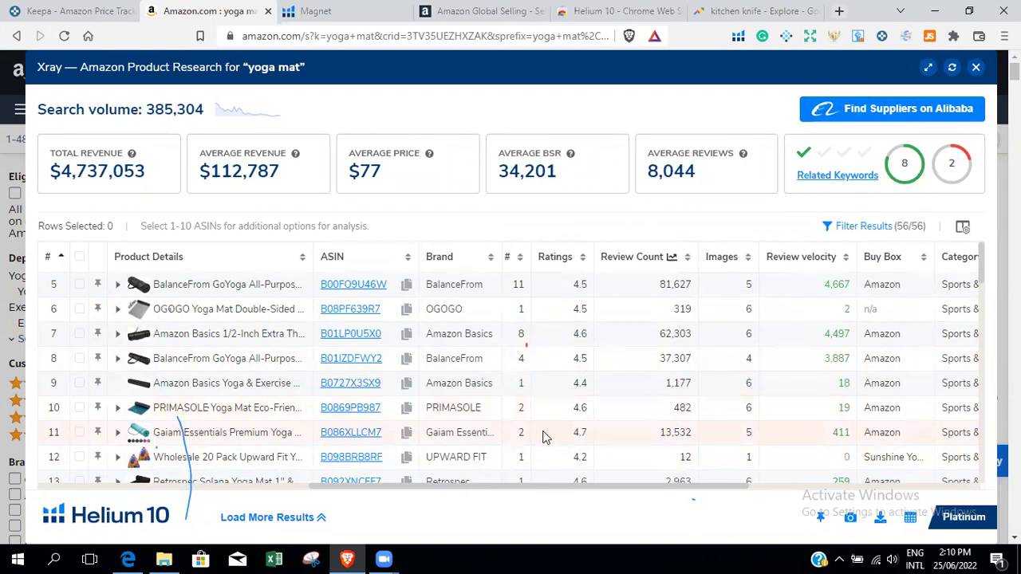
left_click(249, 485)
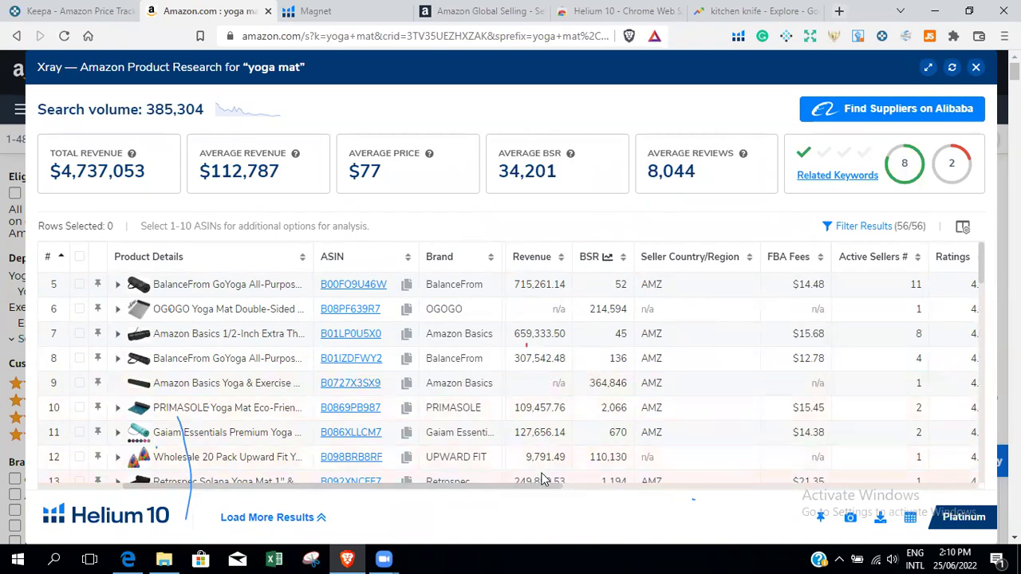
scroll(540, 478, "down", 1)
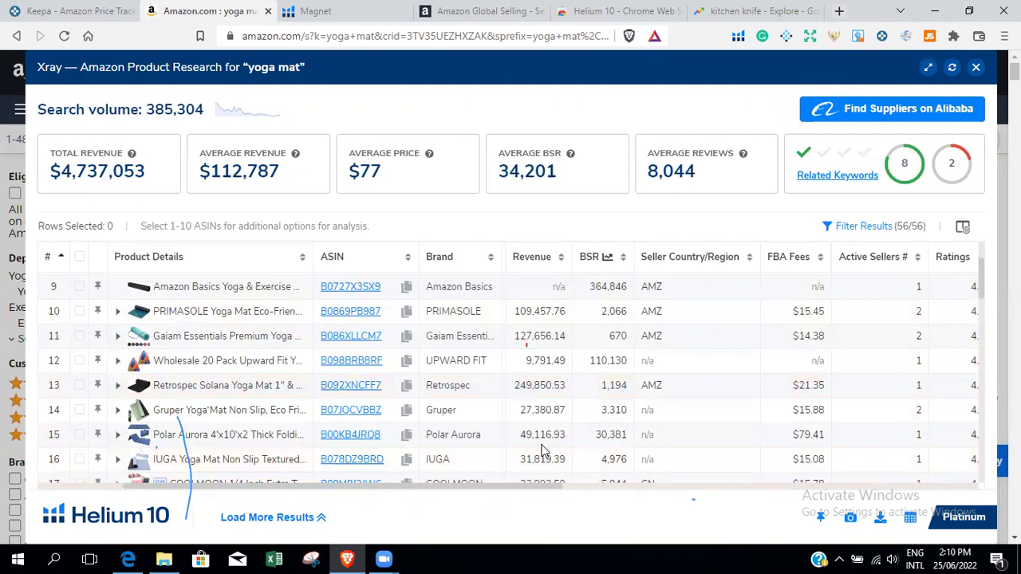
left_click(976, 69)
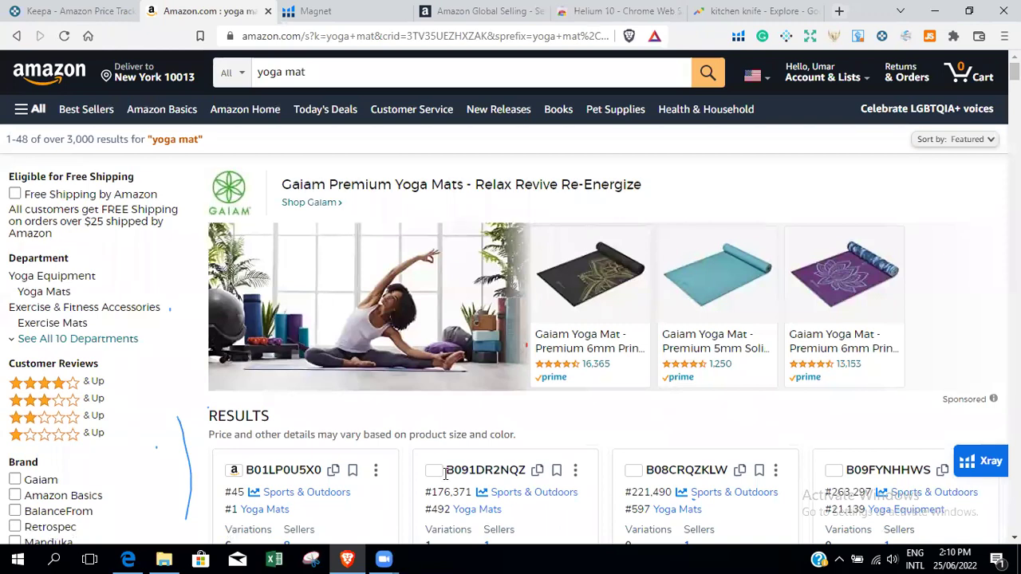
Step: Replace the yoga mat term and search Amazon for "dumbbells set"
left_click(363, 79)
key("BackSpace")
key("BackSpace")
key("BackSpace")
key("BackSpace")
key("BackSpace")
key("BackSpace")
key("BackSpace")
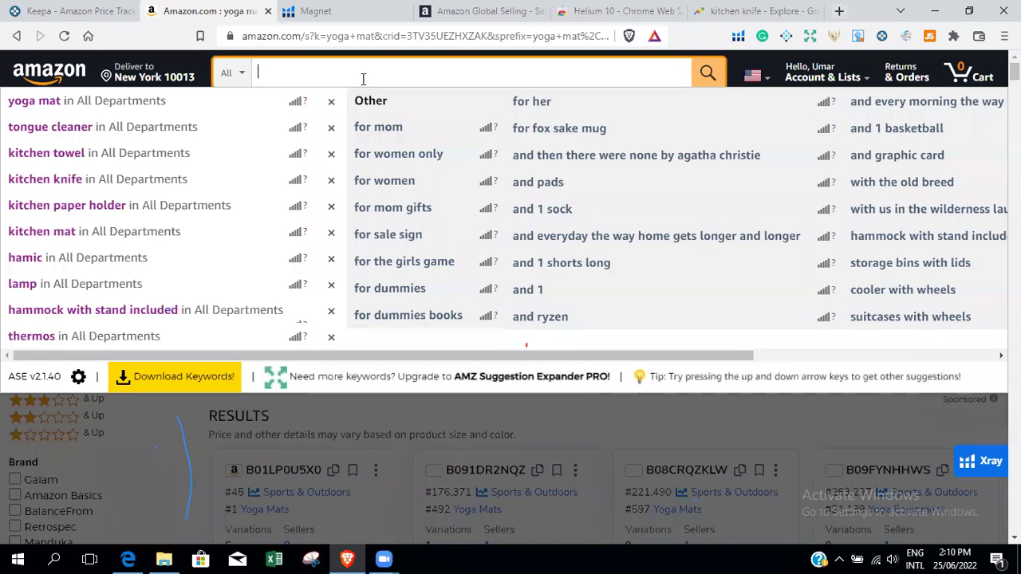
type("t")
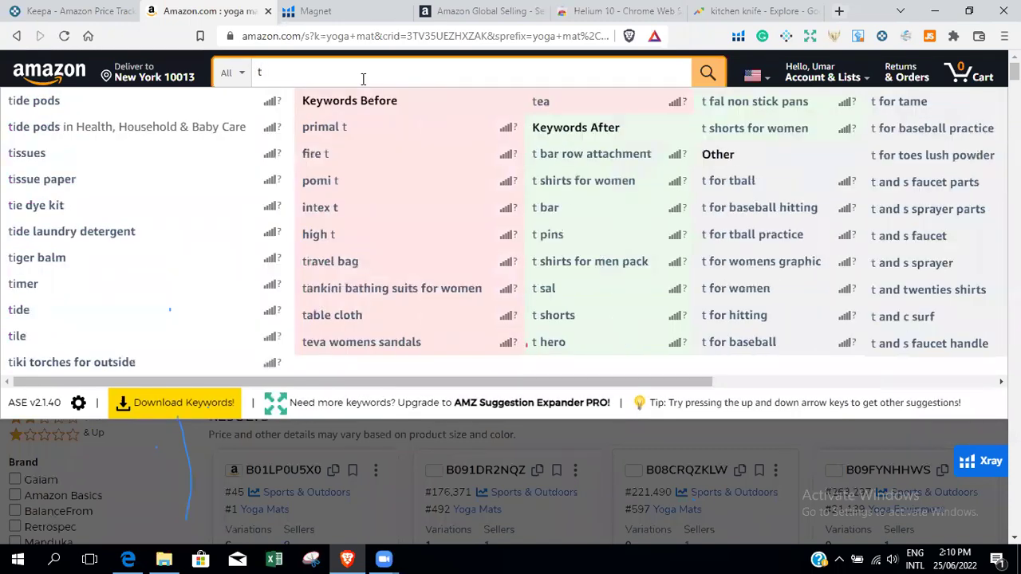
key("BackSpace")
type("dumb")
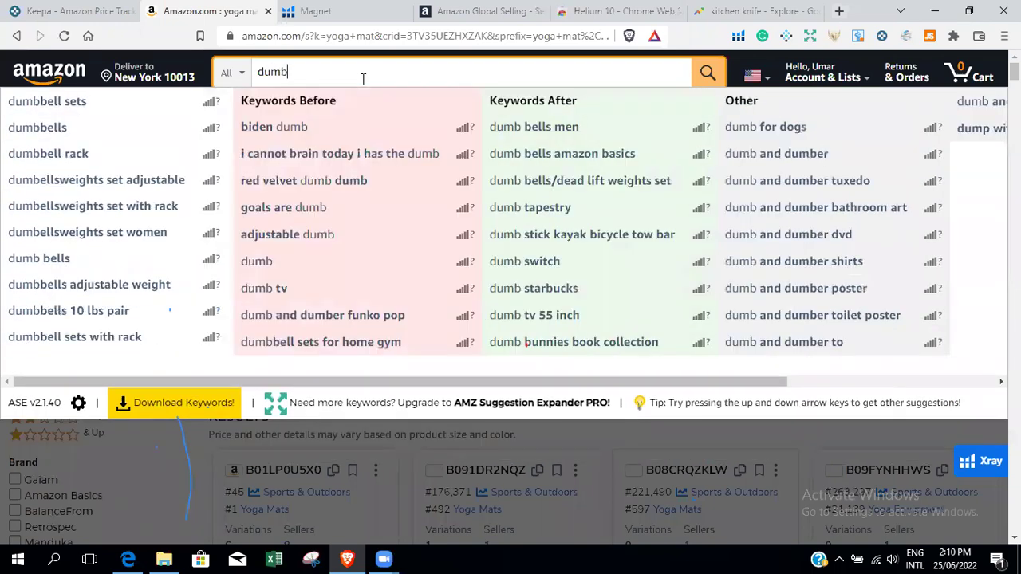
type("bles")
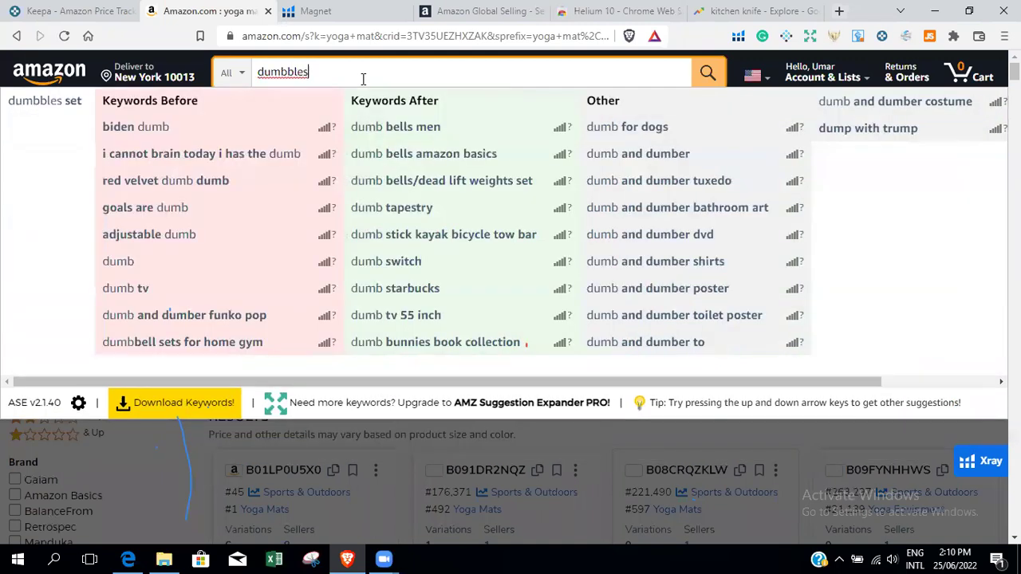
key("BackSpace")
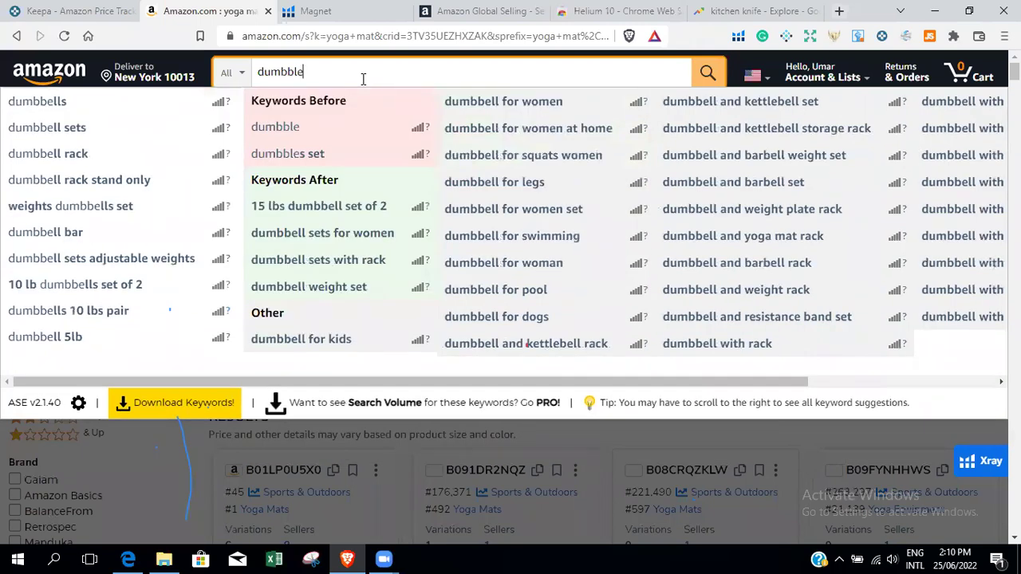
key("BackSpace")
key("BackSpace")
type("ells set")
key("Return")
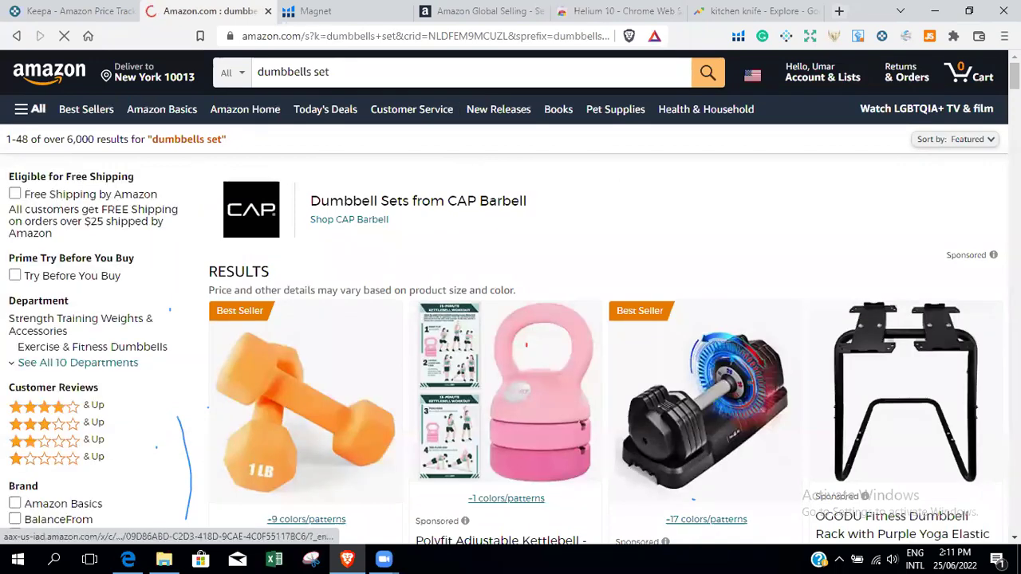
Step: Look over the dumbbells set listings and run Helium 10 Xray product research on them
scroll(510, 303, "down", 1)
scroll(36, 70, "up", 1)
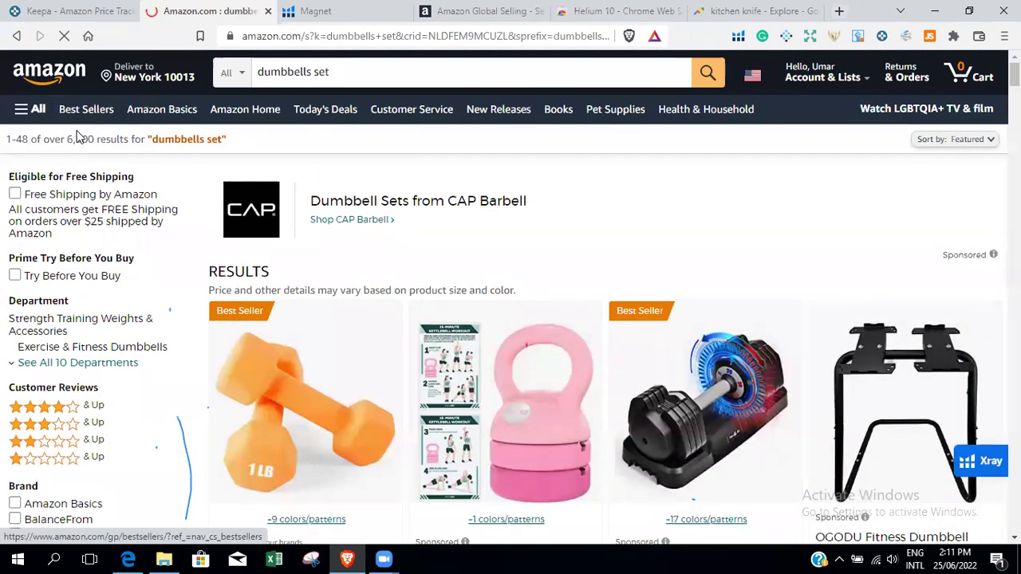
left_click_drag(67, 139, 145, 109)
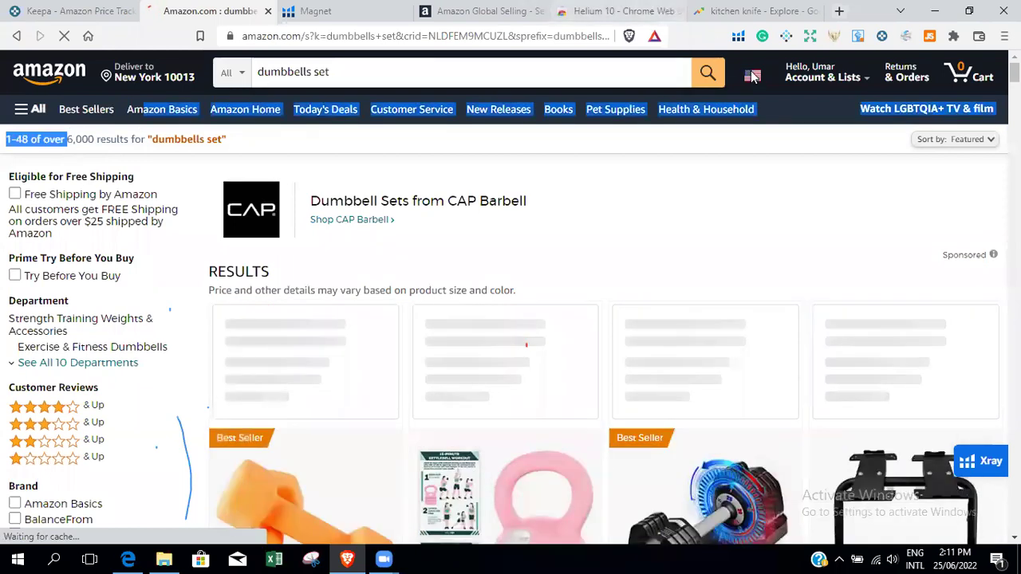
left_click(738, 36)
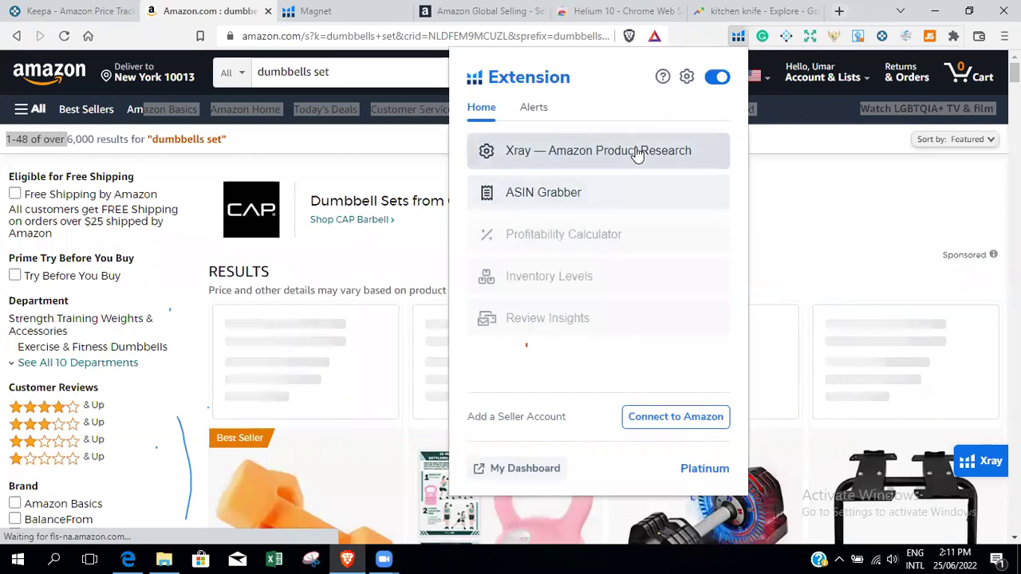
left_click(639, 154)
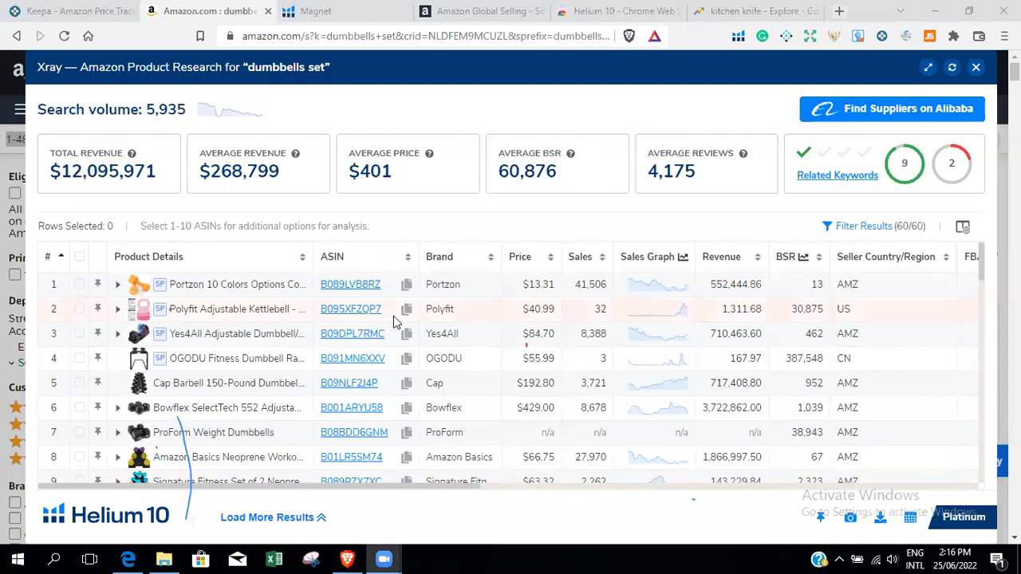
Step: Close the Xray results, then repeat the "dumbbells set" search with a fresh Xray product research
left_click(975, 68)
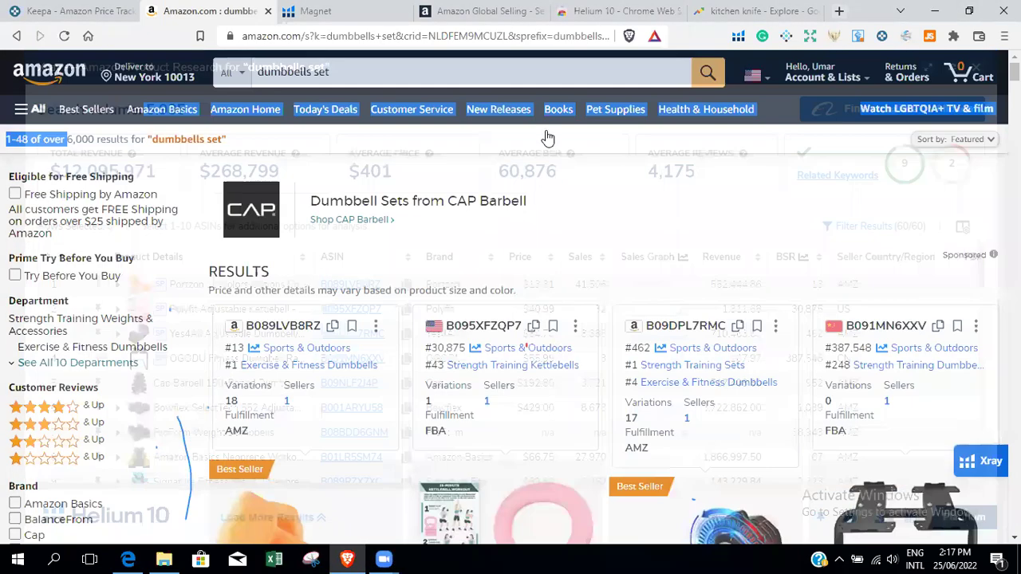
left_click(361, 69)
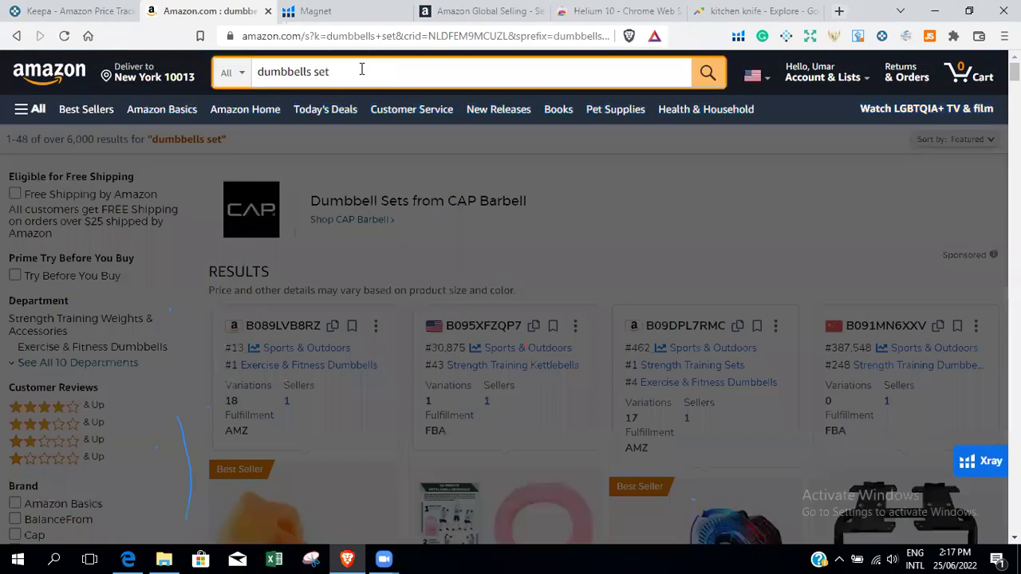
key("Return")
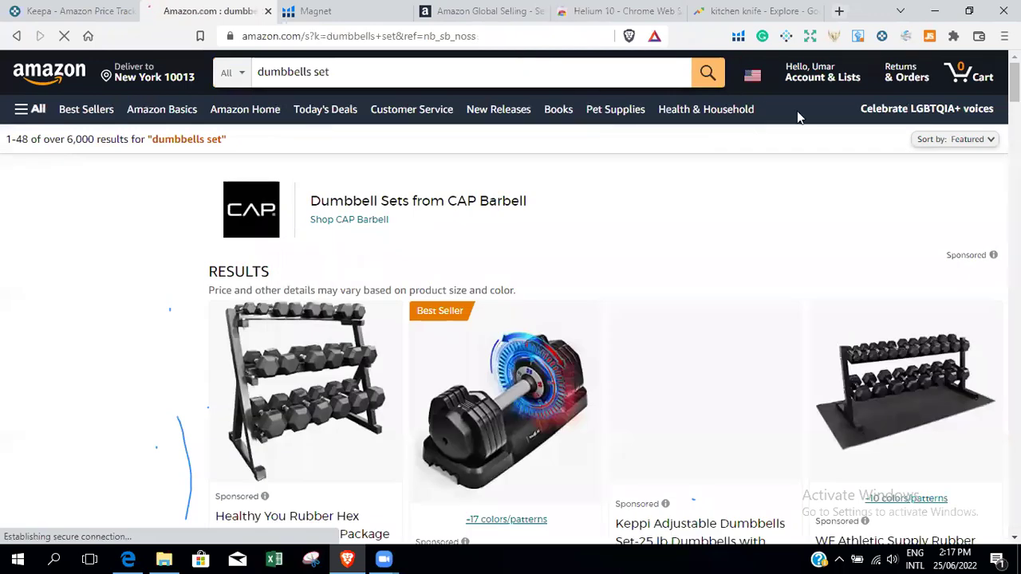
left_click(738, 37)
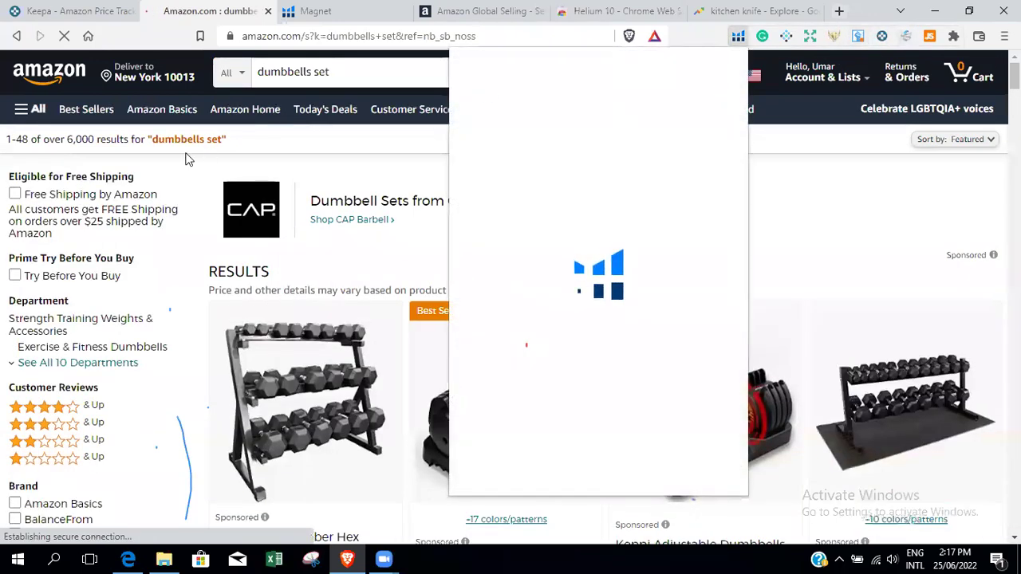
left_click(582, 150)
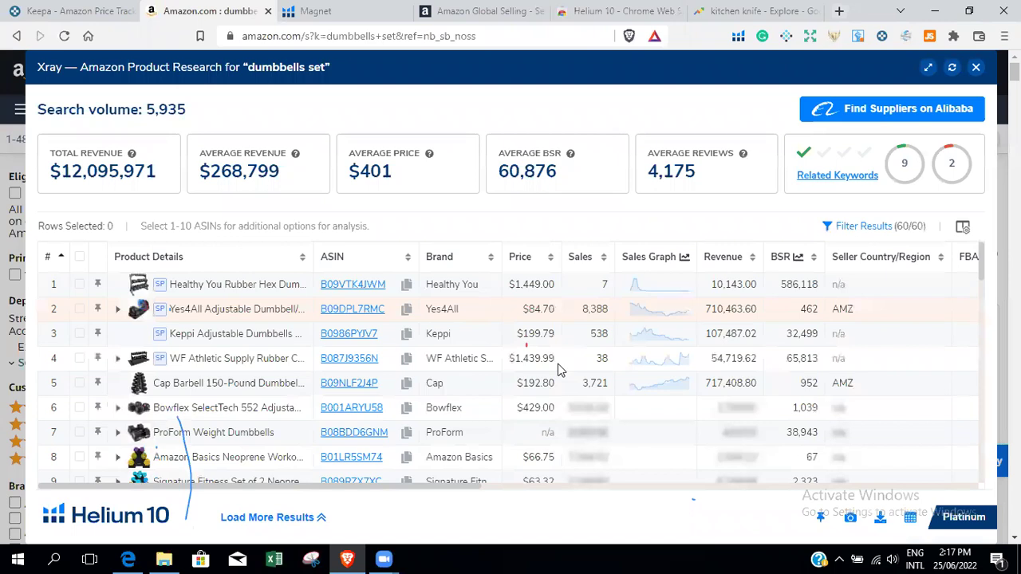
Step: Examine the sellers, ratings, review counts and search volume for the dumbbells set products, and close the Xray results
scroll(423, 485, "right", 3)
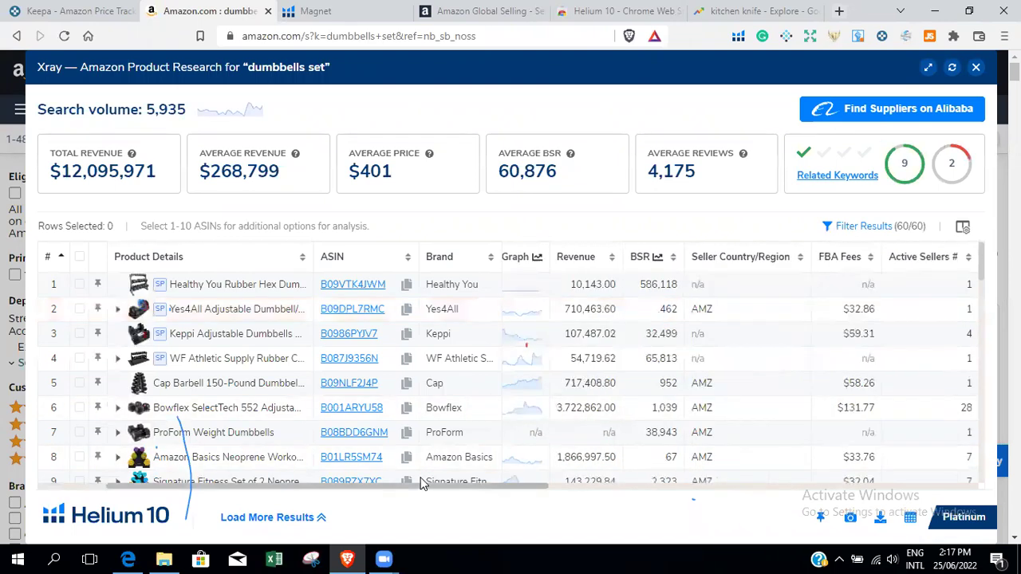
scroll(423, 485, "right", 5)
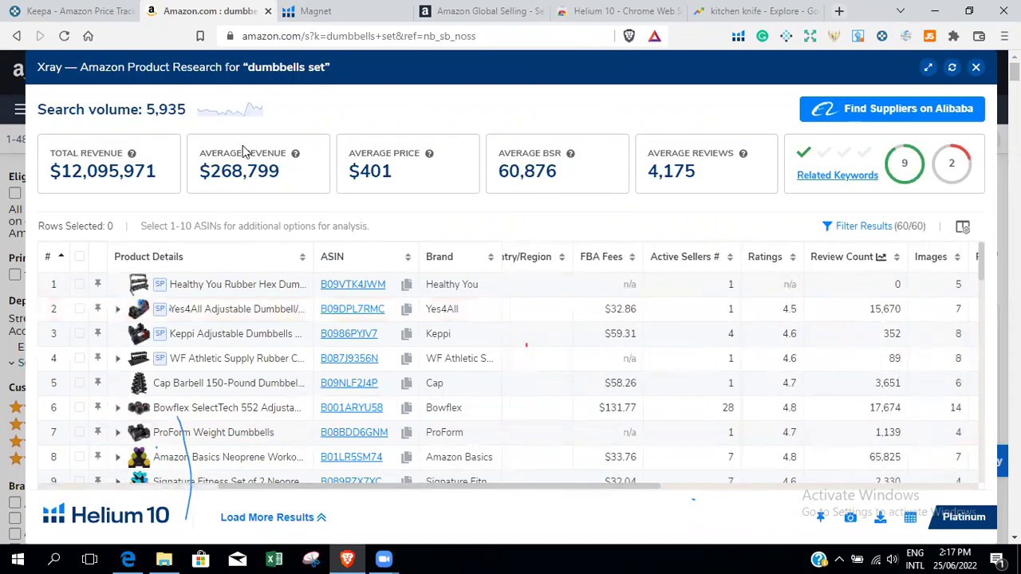
left_click_drag(145, 108, 198, 118)
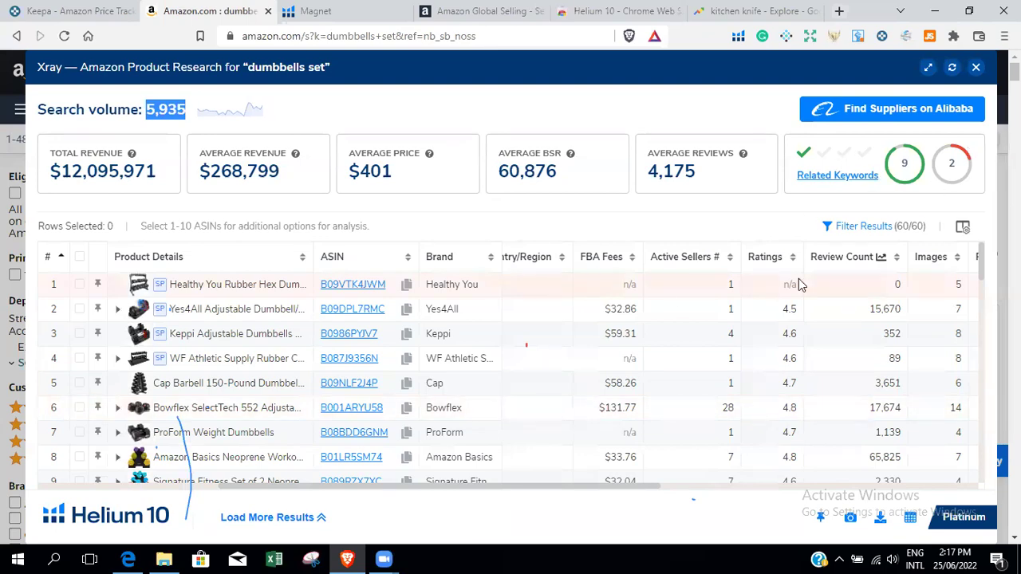
left_click(979, 68)
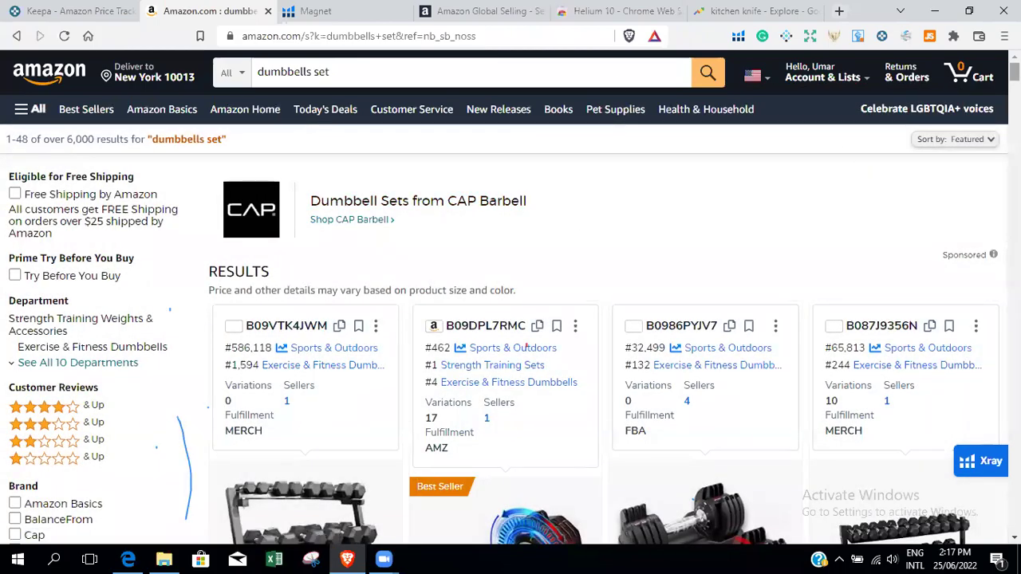
Step: Clear the dumbbells set term from the Amazon search box and dismiss the keyword suggestions
left_click_drag(1015, 72, 1015, 72)
left_click(367, 80)
key("BackSpace")
key("BackSpace")
key("BackSpace")
key("BackSpace")
key("BackSpace")
key("BackSpace")
key("BackSpace")
key("BackSpace")
key("BackSpace")
key("BackSpace")
key("BackSpace")
key("BackSpace")
key("BackSpace")
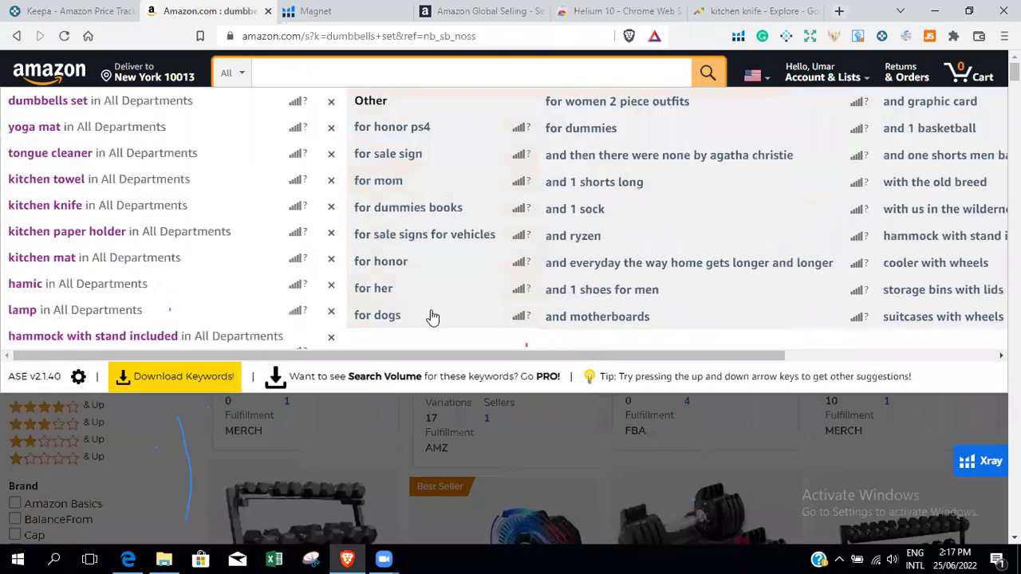
left_click(491, 429)
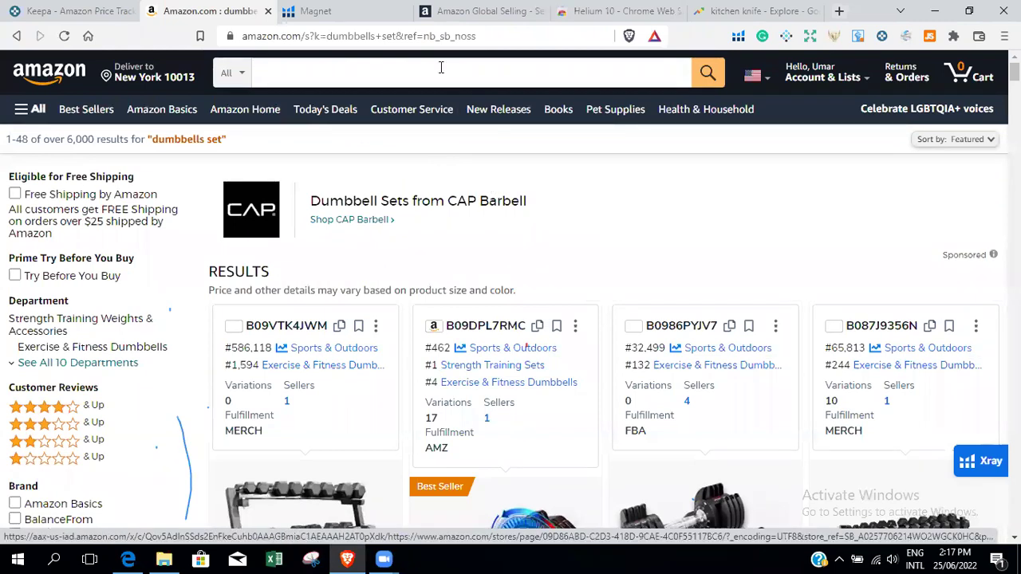
Step: Switch to Helium 10 and open the Black Box product research tool on its Products search
left_click(340, 7)
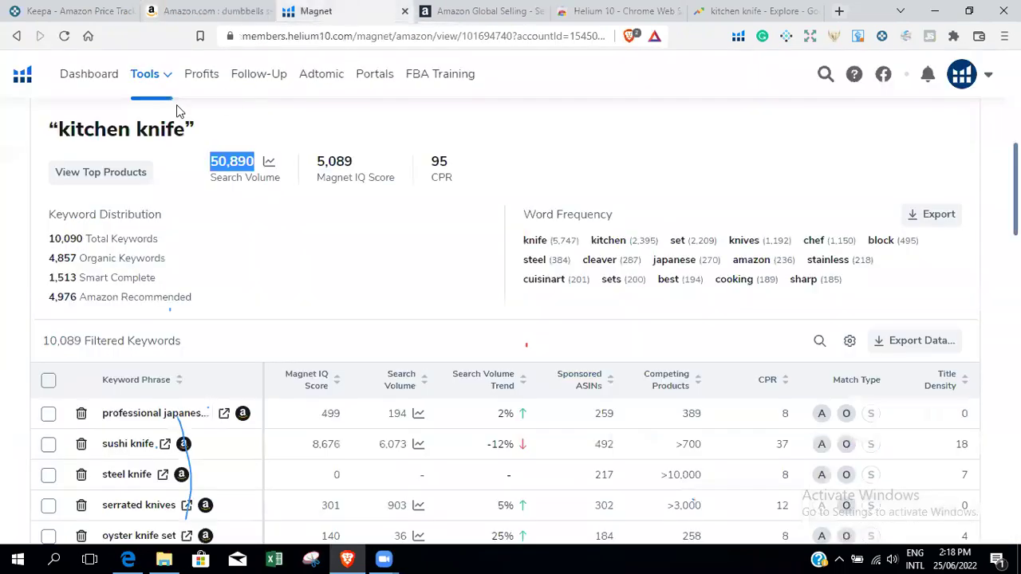
left_click(75, 75)
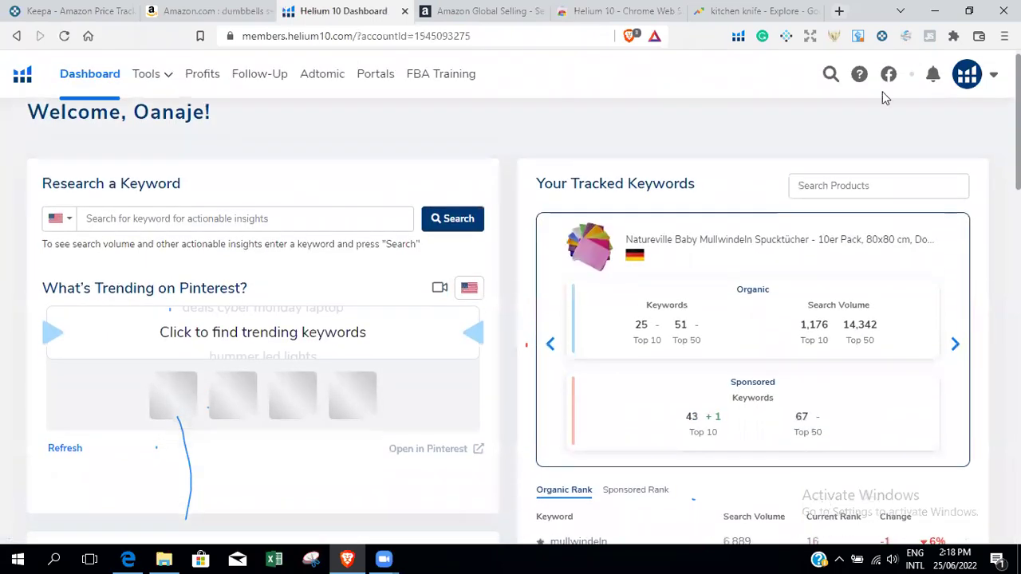
left_click(155, 75)
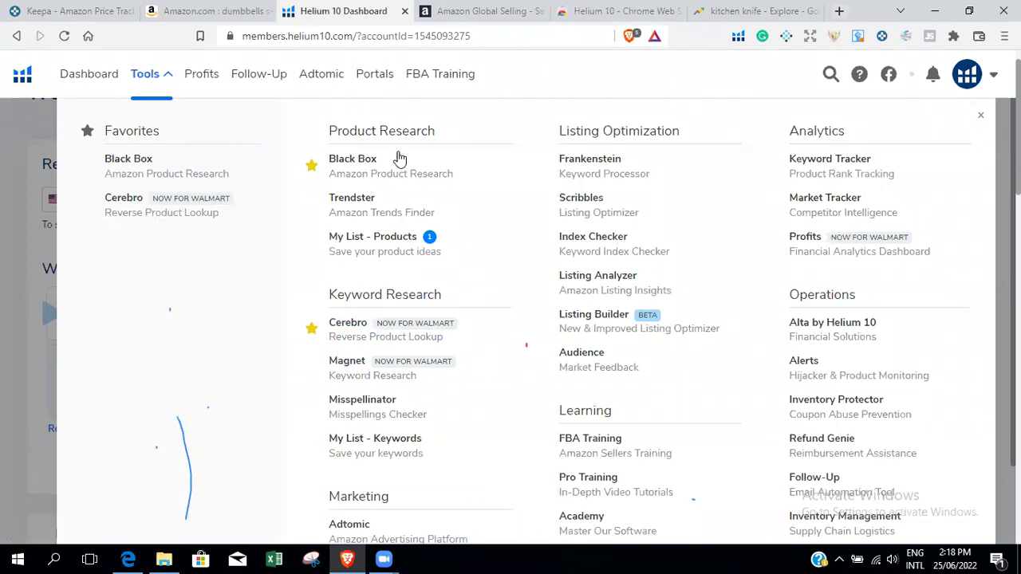
left_click(343, 165)
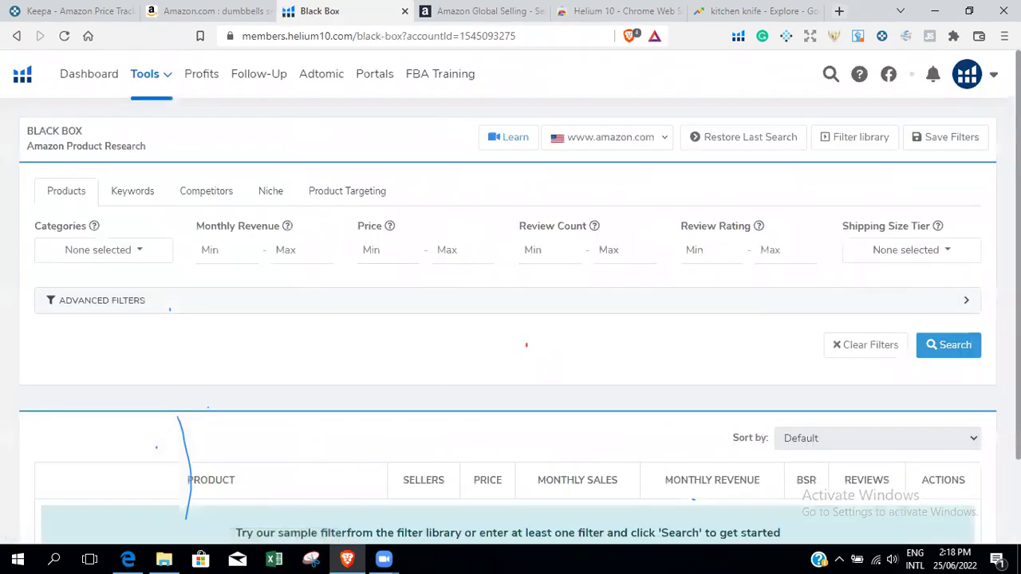
scroll(214, 303, "down", 2)
scroll(214, 304, "up", 1)
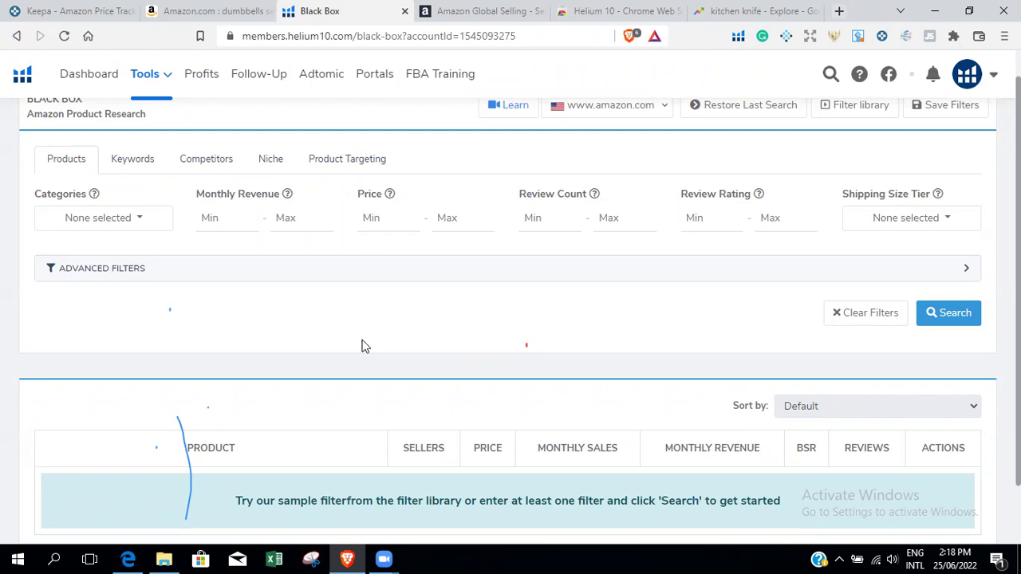
left_click(216, 5)
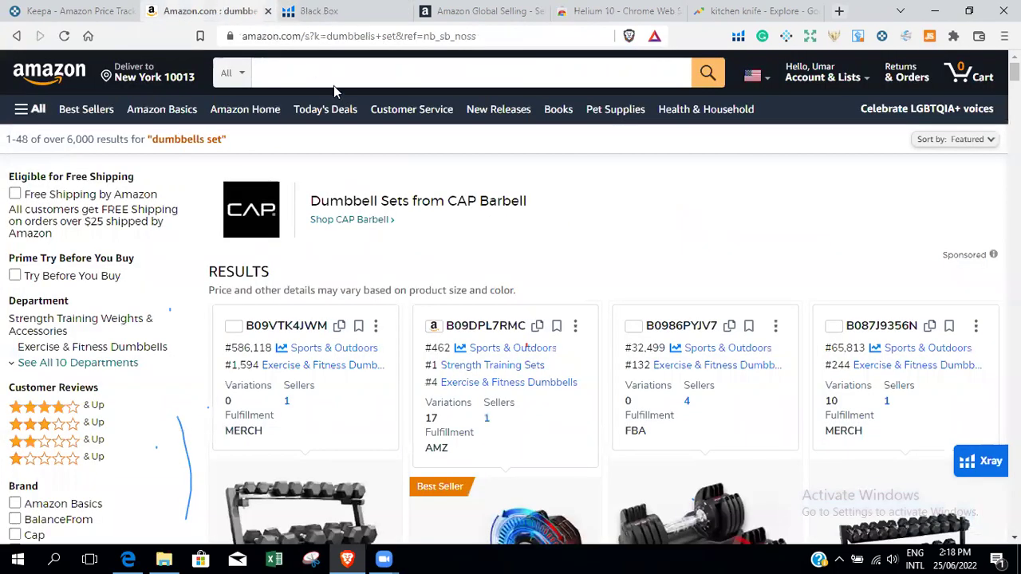
left_click(352, 8)
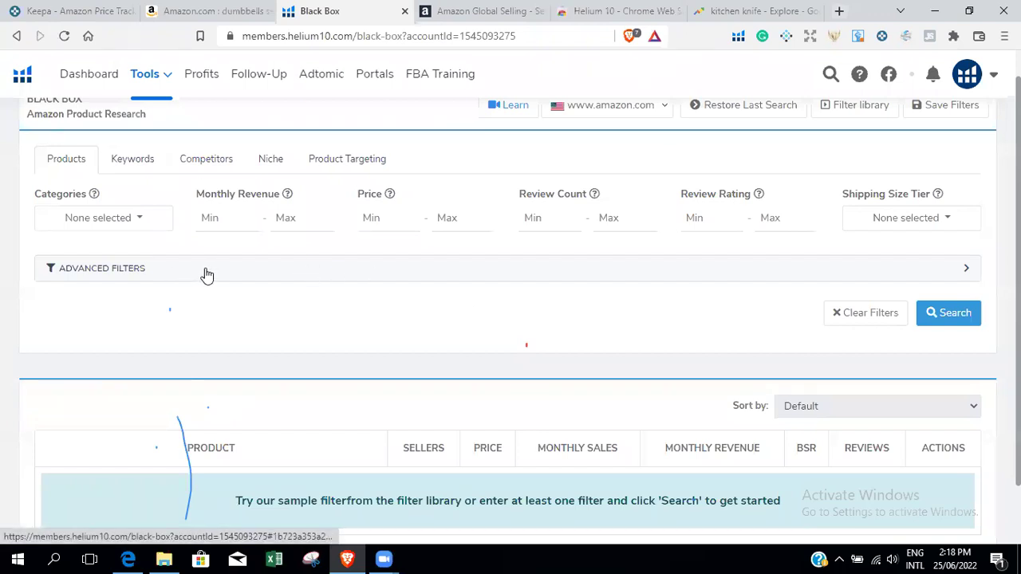
Step: Filter the product search to the Home & Kitchen and Sports & Outdoors categories
left_click(111, 217)
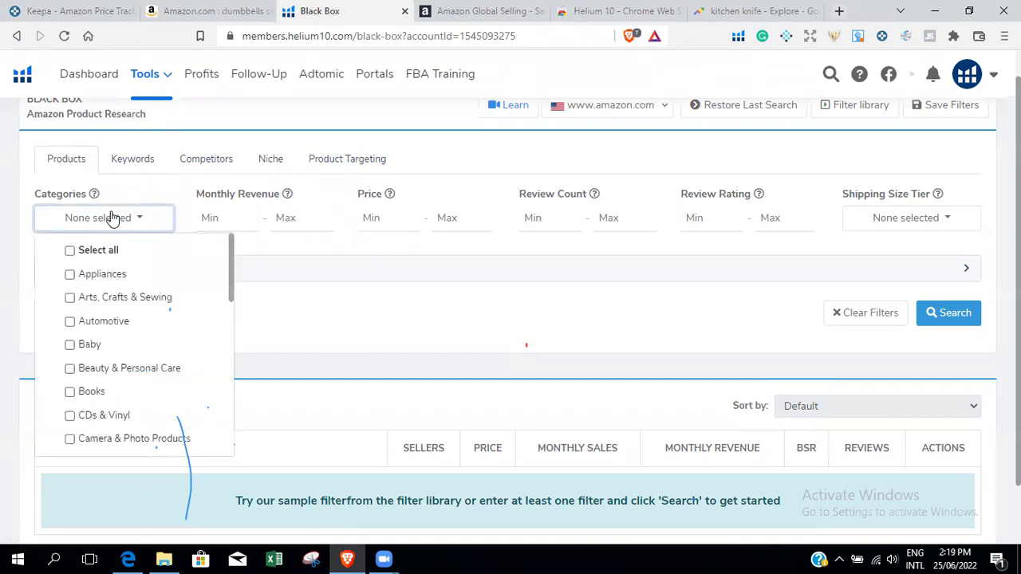
left_click_drag(232, 291, 227, 401)
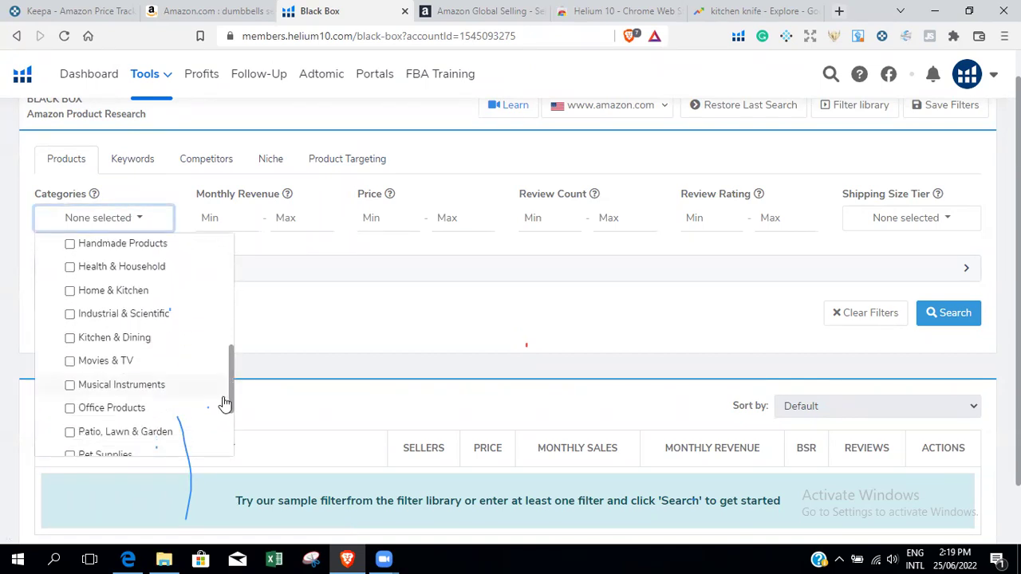
left_click(89, 292)
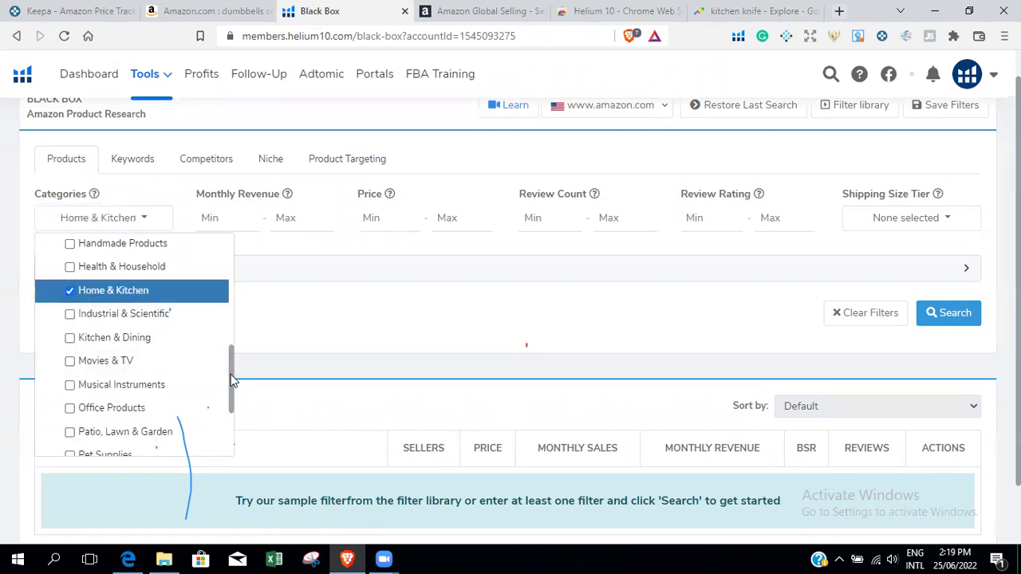
left_click_drag(234, 383, 230, 418)
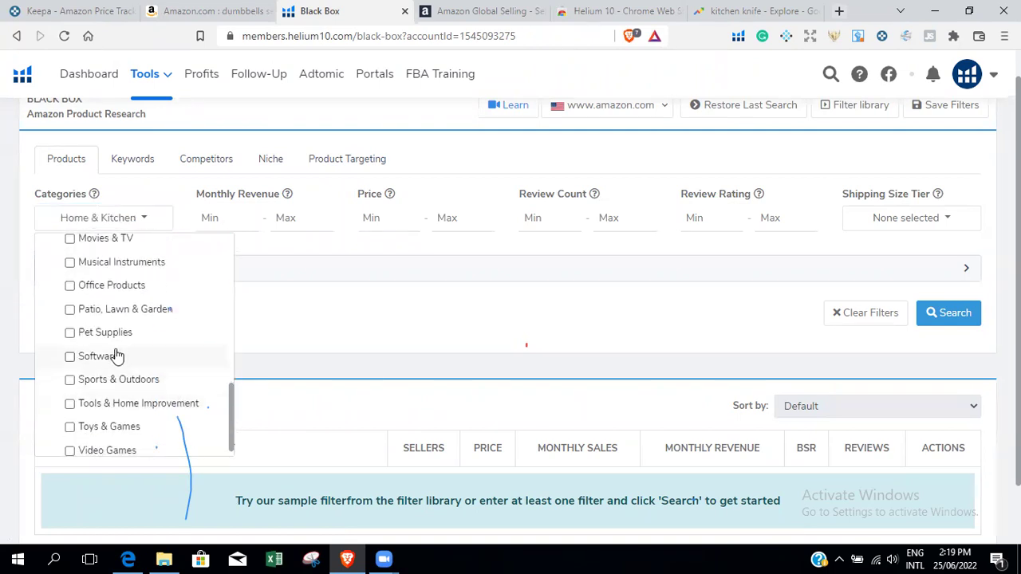
left_click(124, 387)
left_click(165, 209)
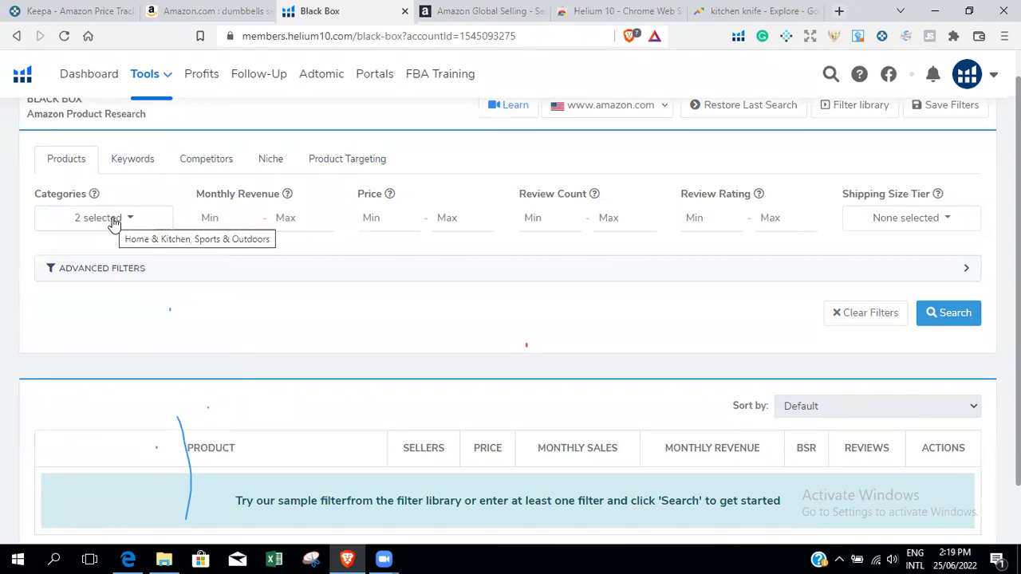
Step: Set the minimum monthly revenue to 7000 and the price range to 11.99–39.99
left_click(211, 214)
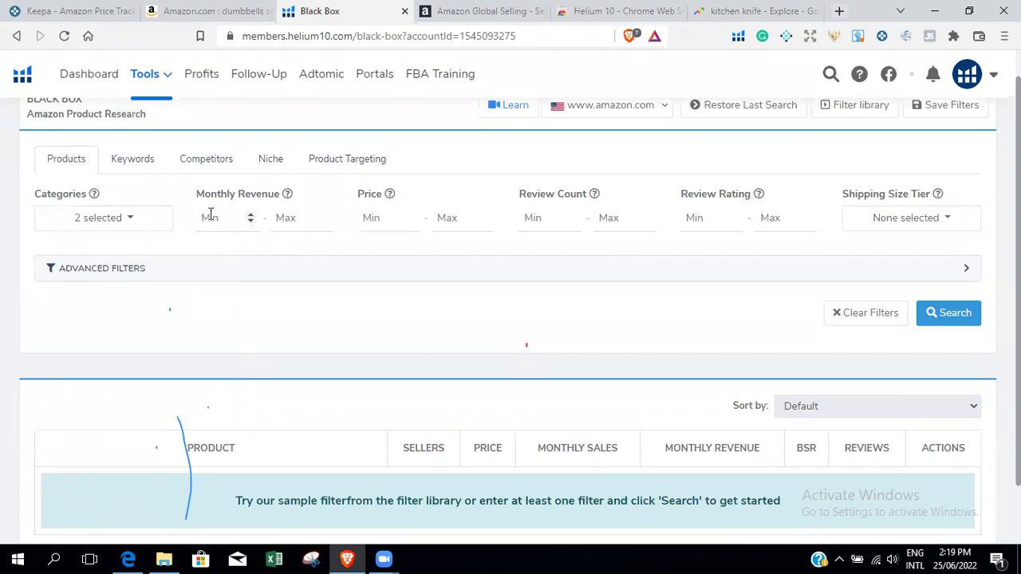
type("7000")
left_click(369, 217)
type("11.99")
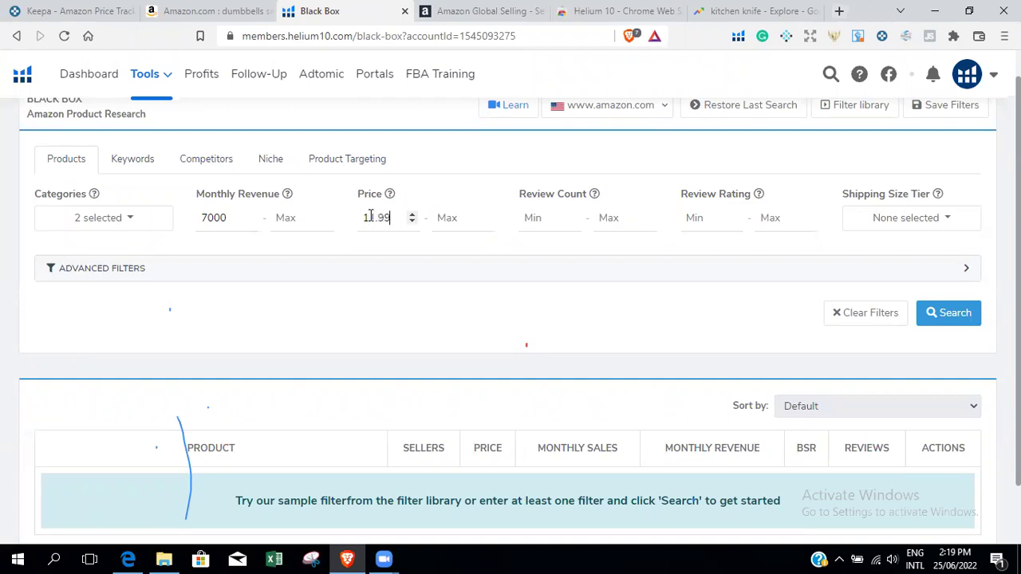
key("Tab")
type("39.99")
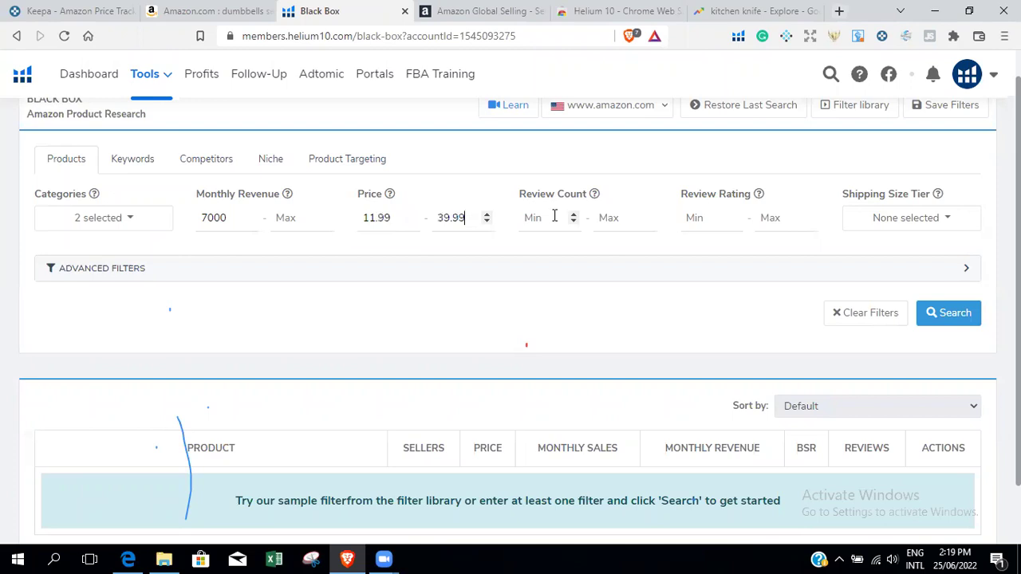
Step: Set the maximum review count to 400 and the minimum review rating to 4.2
left_click(604, 218)
type("400")
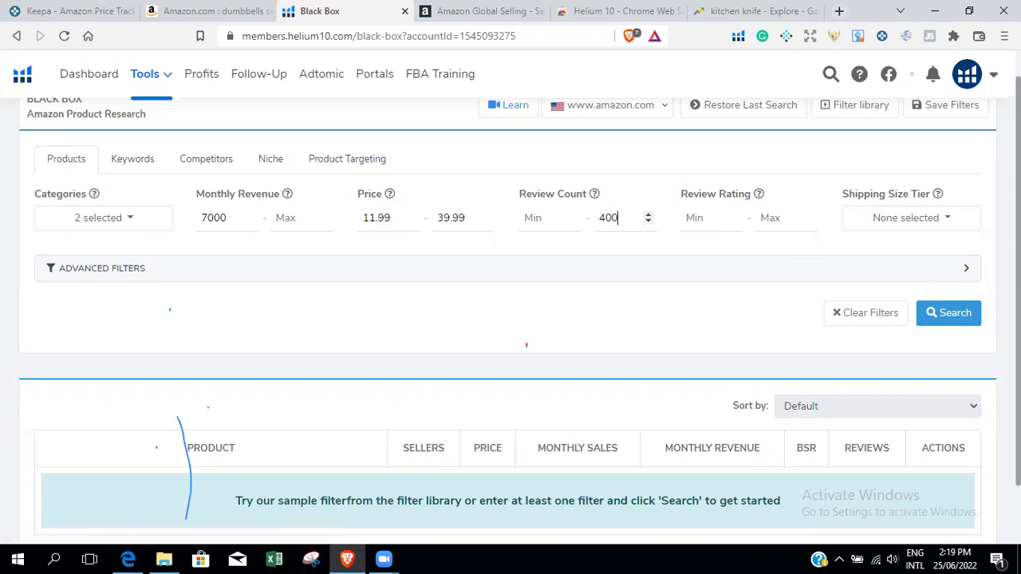
scroll(741, 160, "down", 1)
left_click(710, 189)
type("4")
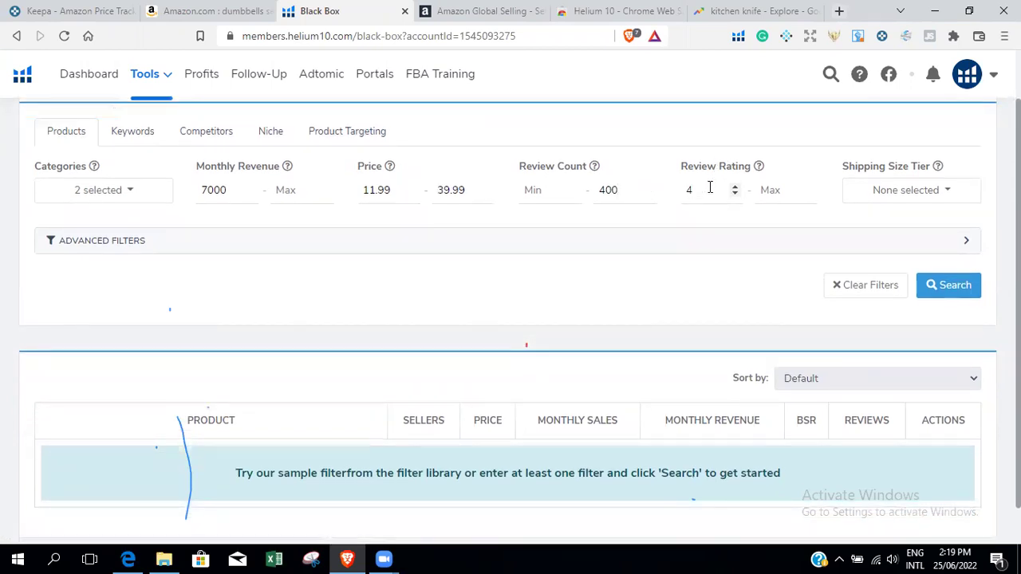
type(".2")
Step: Restrict the shipping size tier to Small Standard-Size and Large Standard-Size, and recheck the selected tiers
left_click(889, 198)
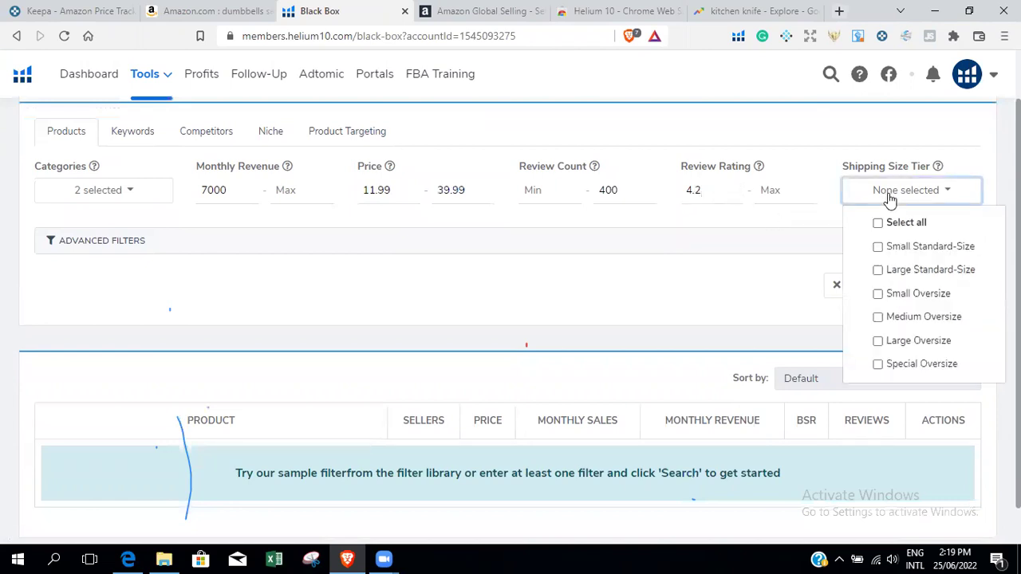
left_click(901, 253)
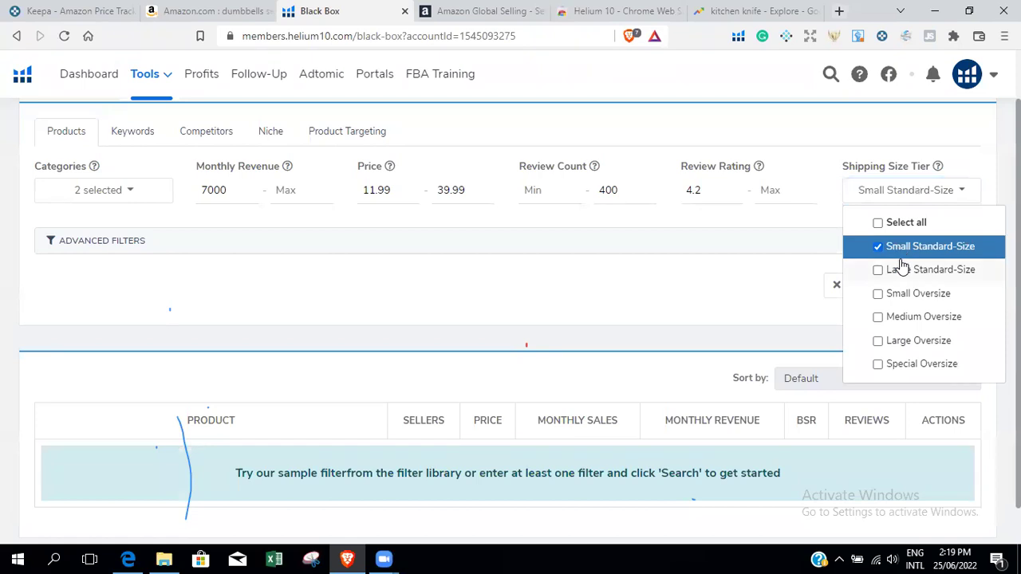
left_click(887, 273)
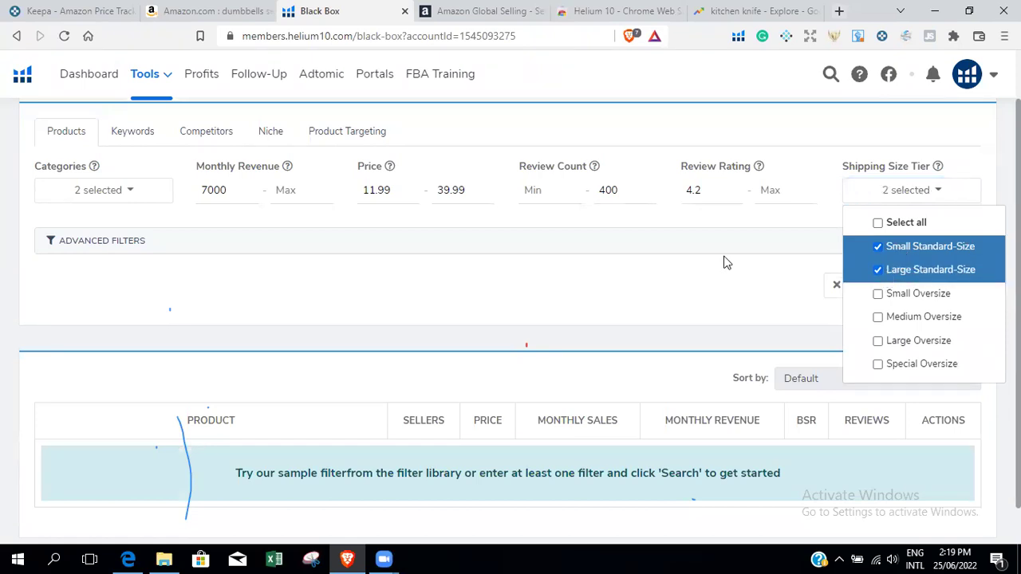
left_click(733, 286)
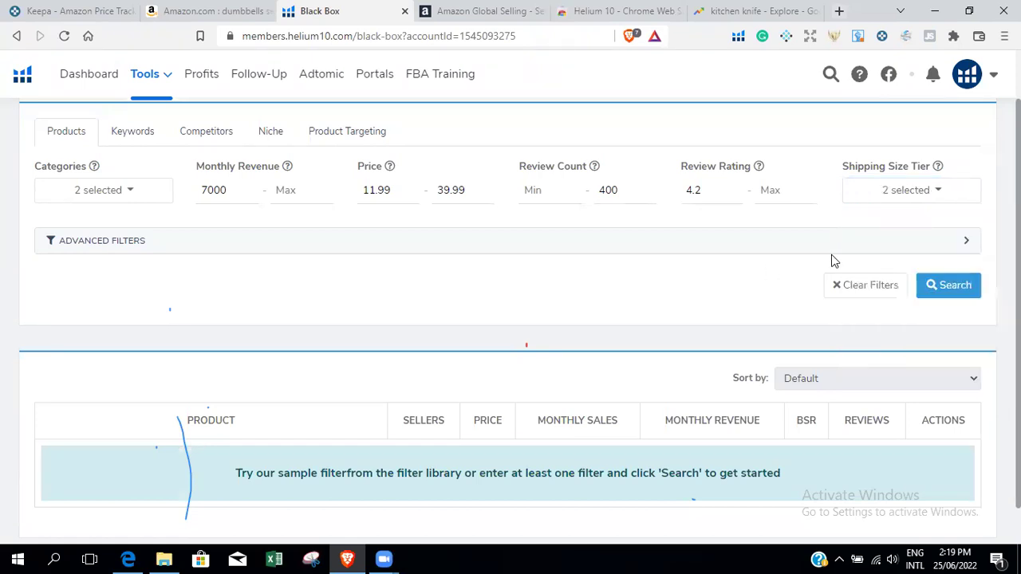
left_click(923, 196)
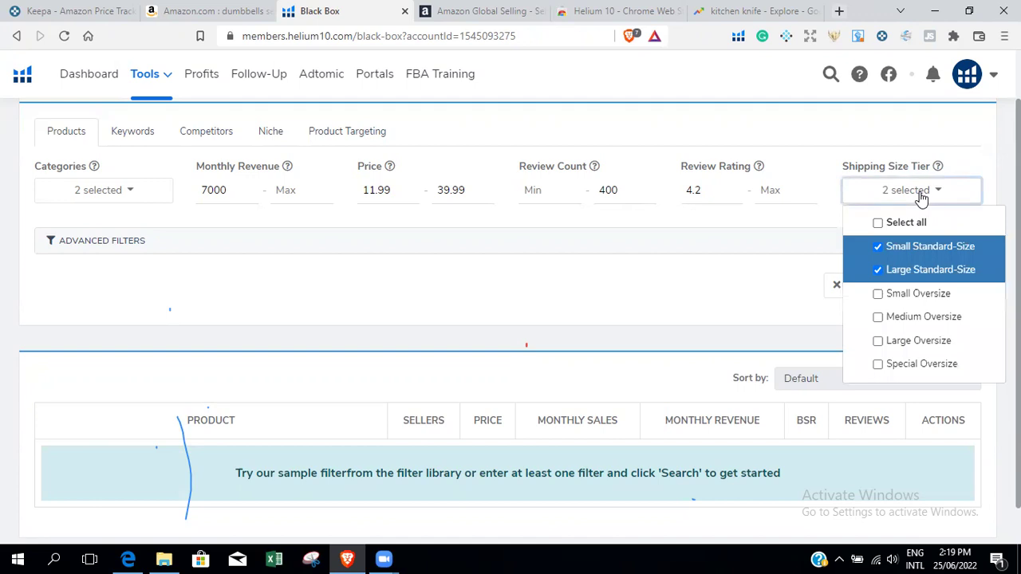
left_click(773, 285)
left_click(916, 196)
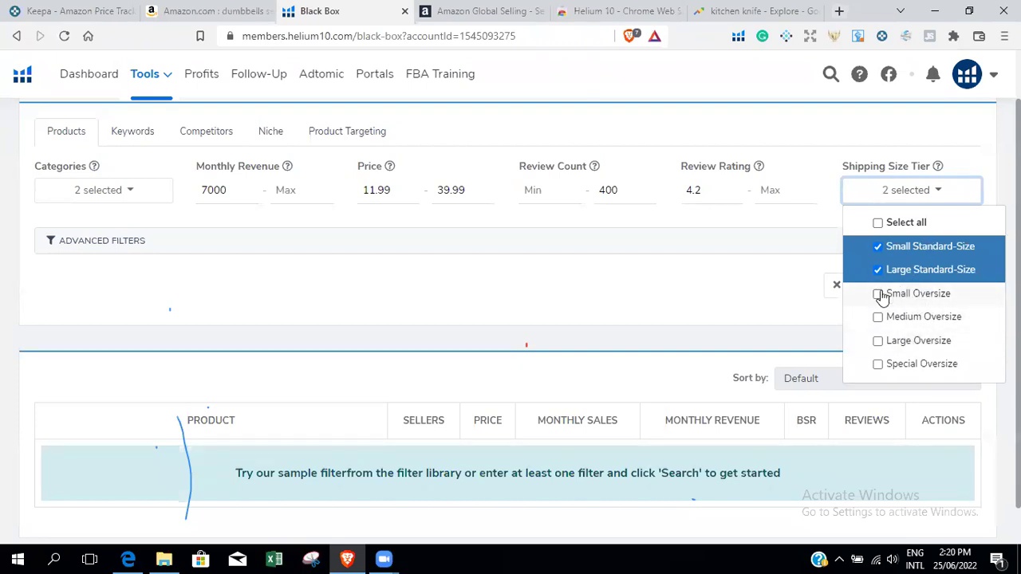
left_click(758, 297)
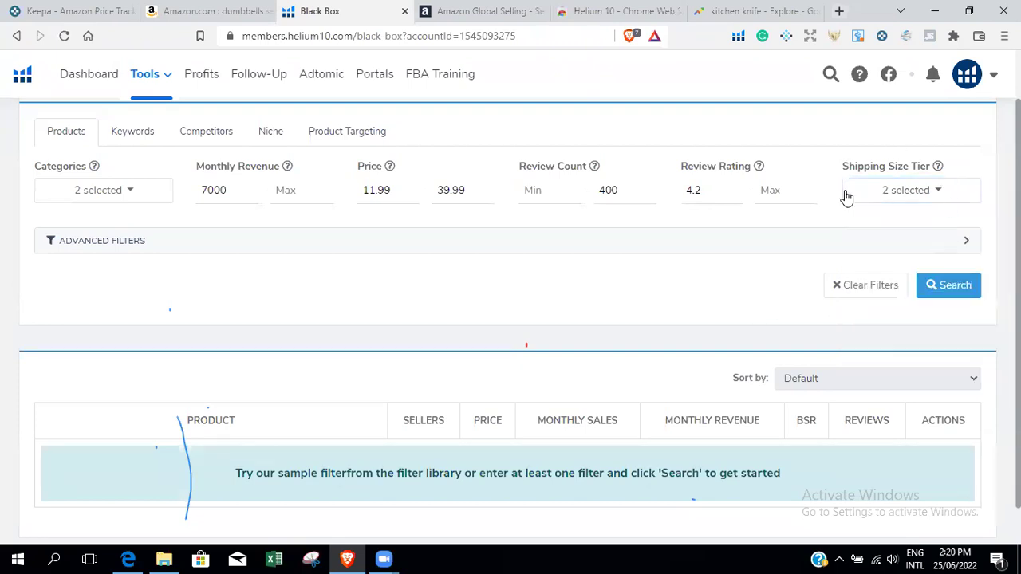
Step: Expand the advanced filters and consult the Conventional Product Hunting Criteria slide in 8th class.pdf, returning to Black Box
left_click(463, 247)
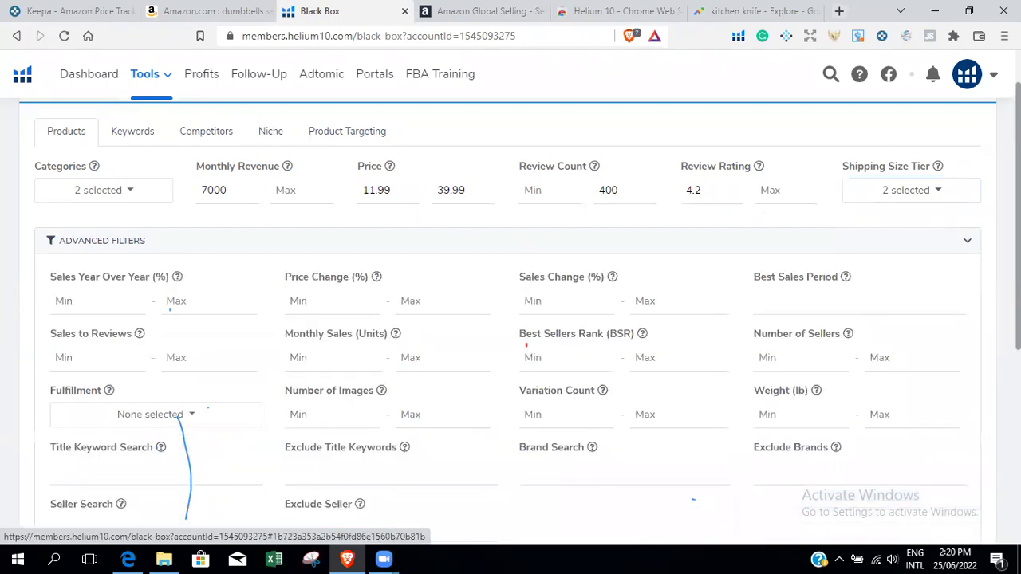
scroll(463, 247, "down", 1)
scroll(511, 319, "up", 2)
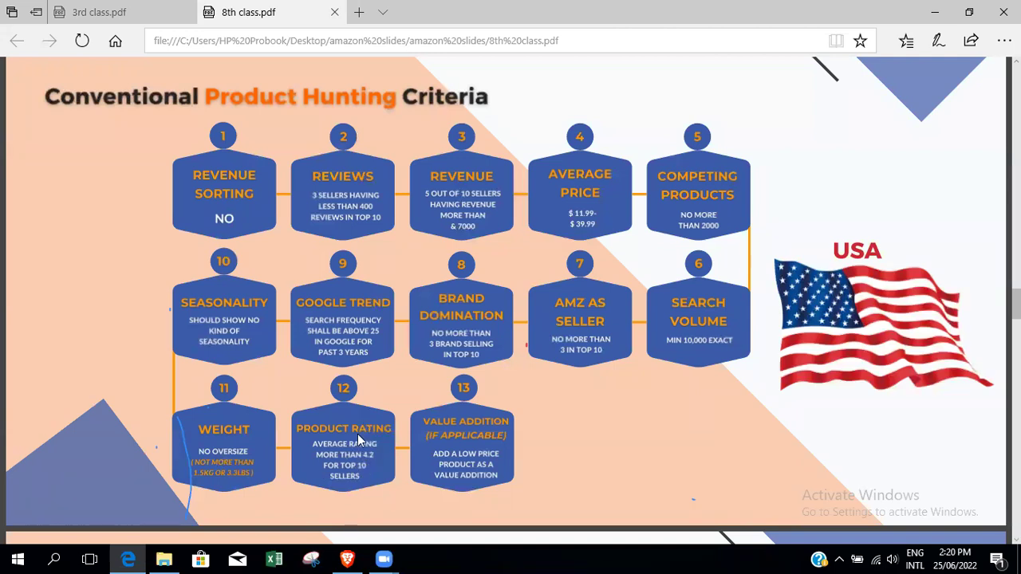
left_click(130, 558)
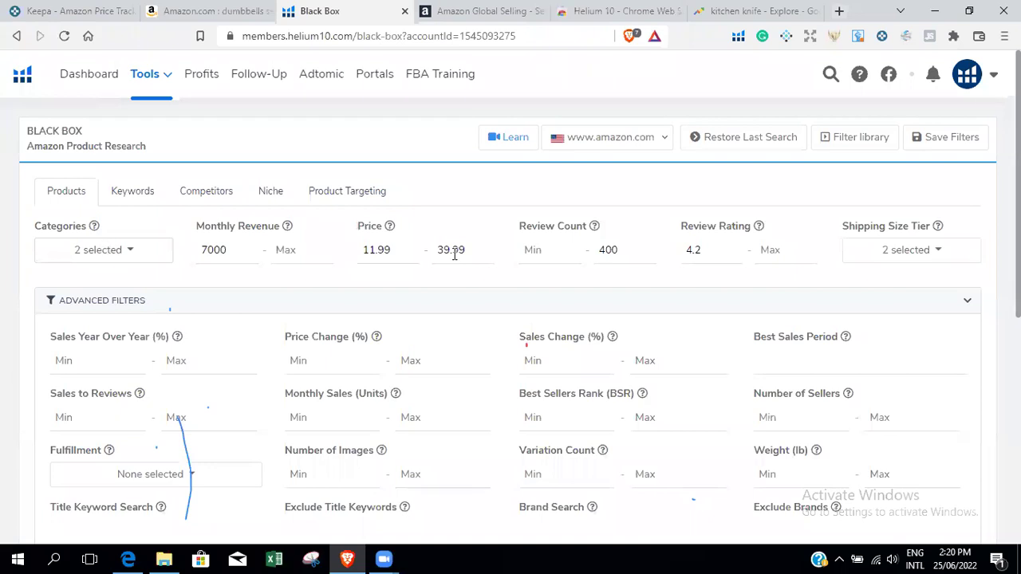
Step: Set the minimum monthly sales to 500 units and the maximum variation count to 3 in the advanced filters
scroll(511, 319, "down", 1)
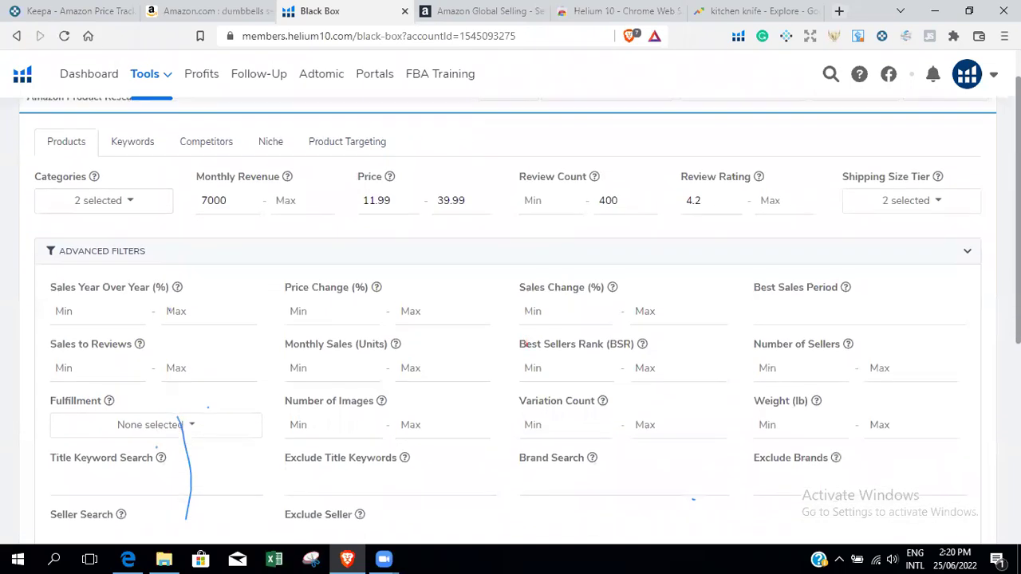
scroll(511, 319, "down", 1)
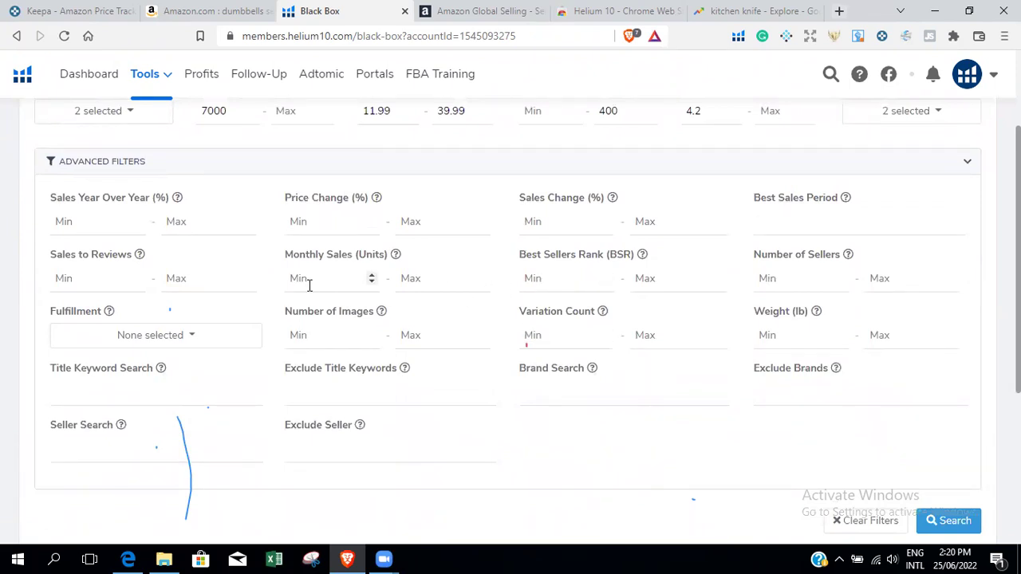
type("500")
scroll(723, 294, "down", 1)
left_click(690, 314)
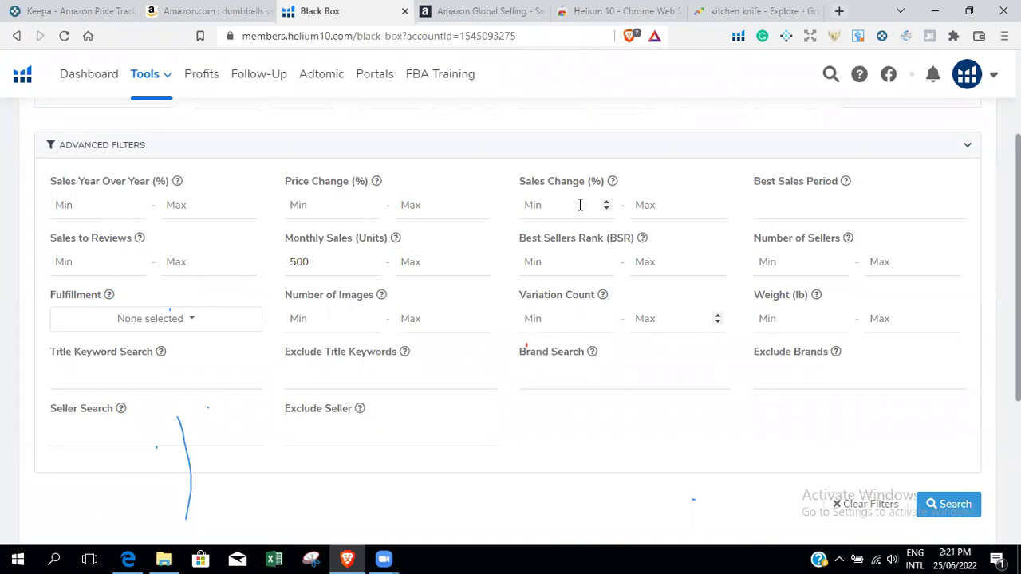
type("3")
Step: Set the maximum weight to 3.3 lb and run the product search, checking how many products are found
scroll(511, 319, "down", 1)
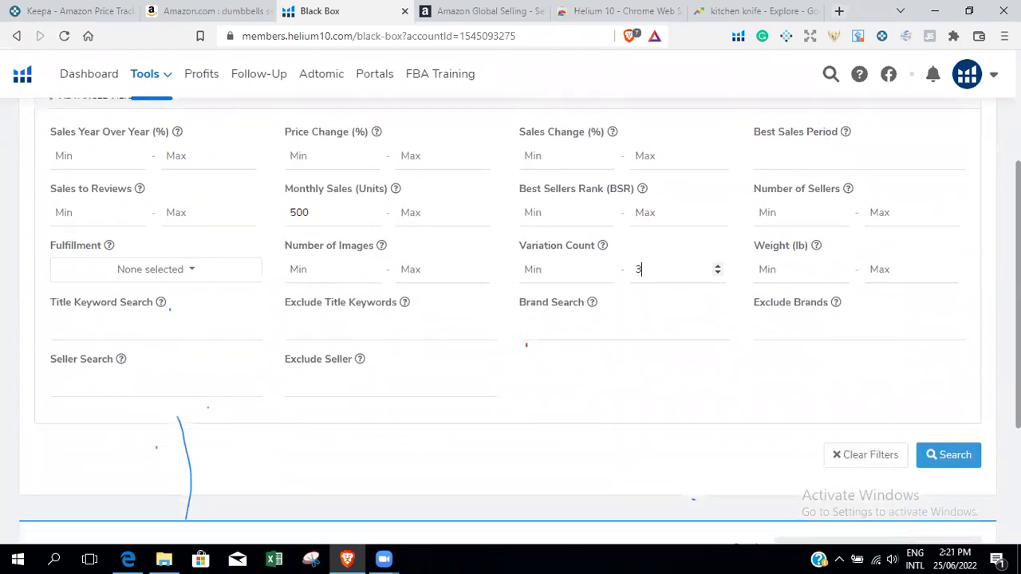
left_click(884, 267)
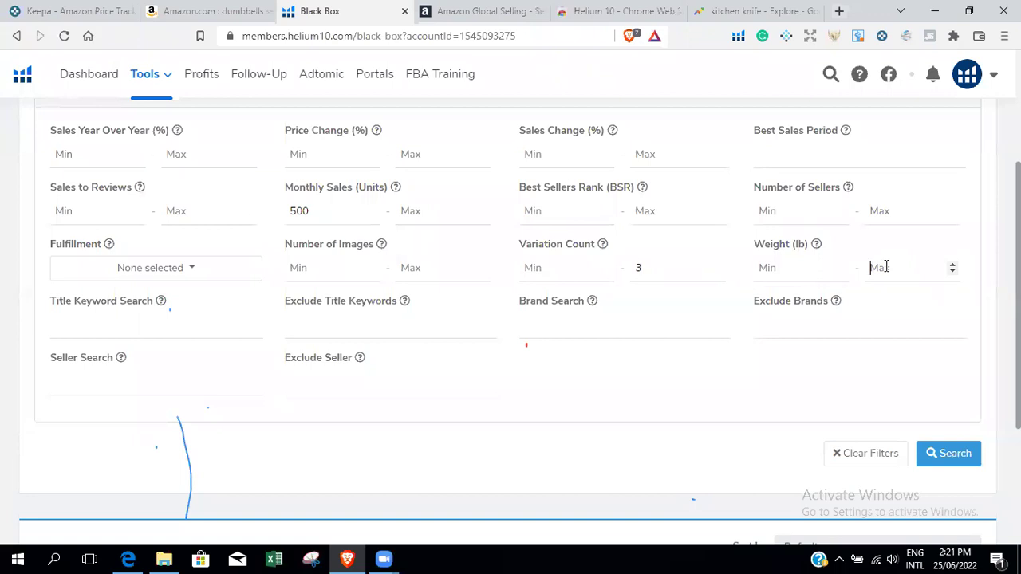
type("3.3")
scroll(954, 345, "down", 1)
left_click(954, 360)
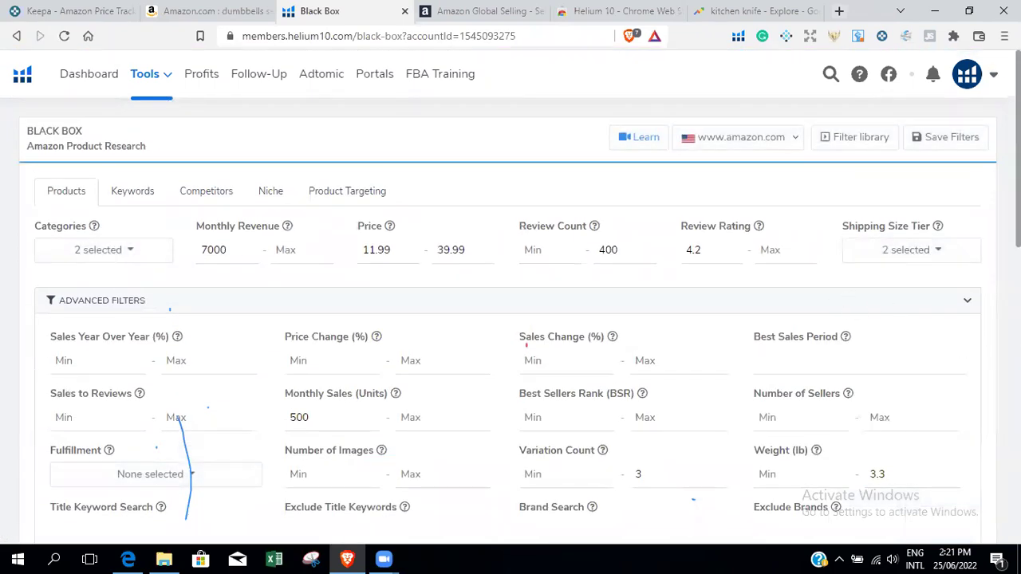
scroll(77, 279, "down", 6)
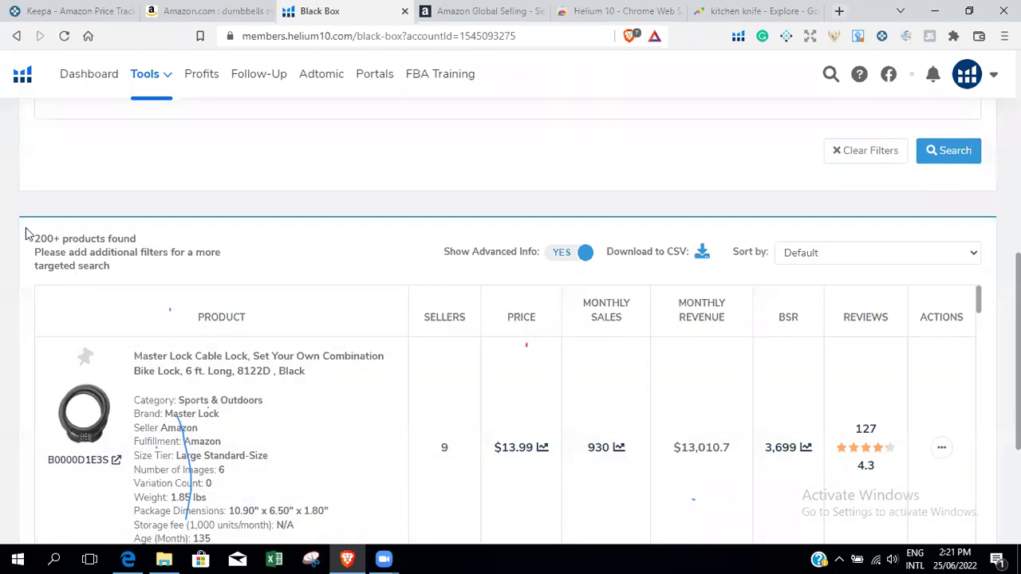
left_click_drag(33, 238, 64, 239)
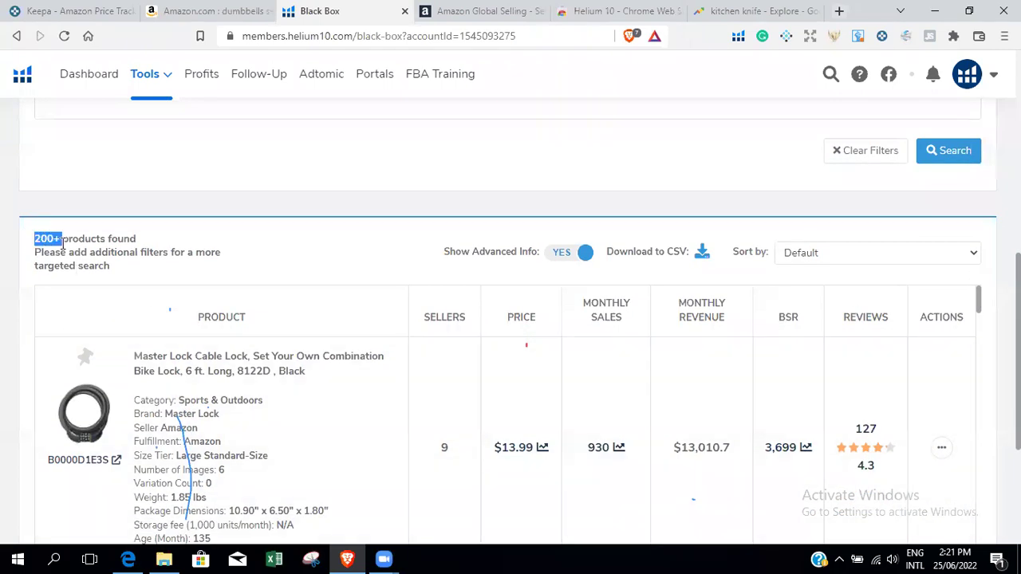
Step: Inspect the Master Lock cable lock's all-time price history and its sales graph over 1 year, closing each chart
left_click(247, 252)
scroll(456, 403, "down", 2)
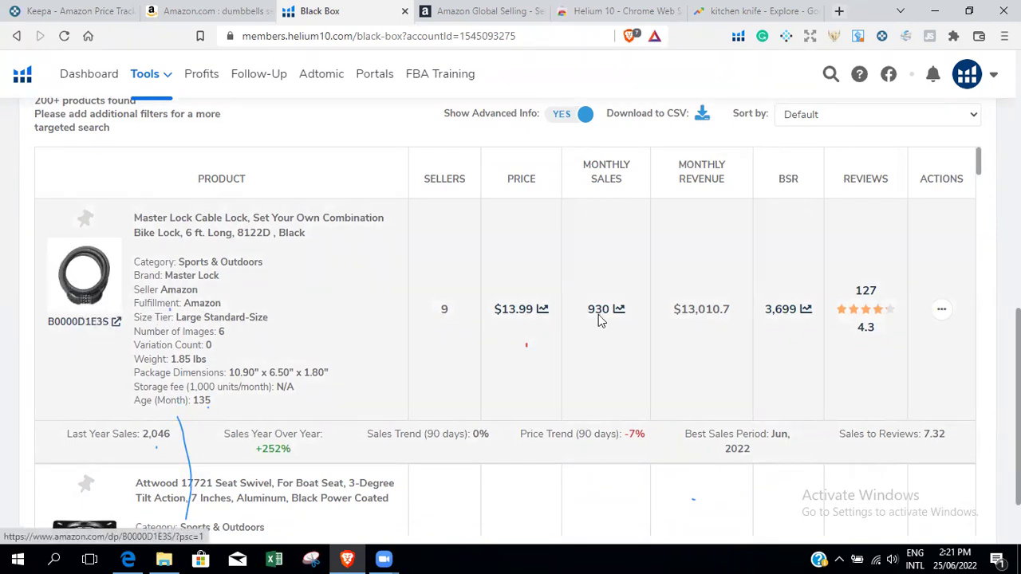
left_click(501, 310)
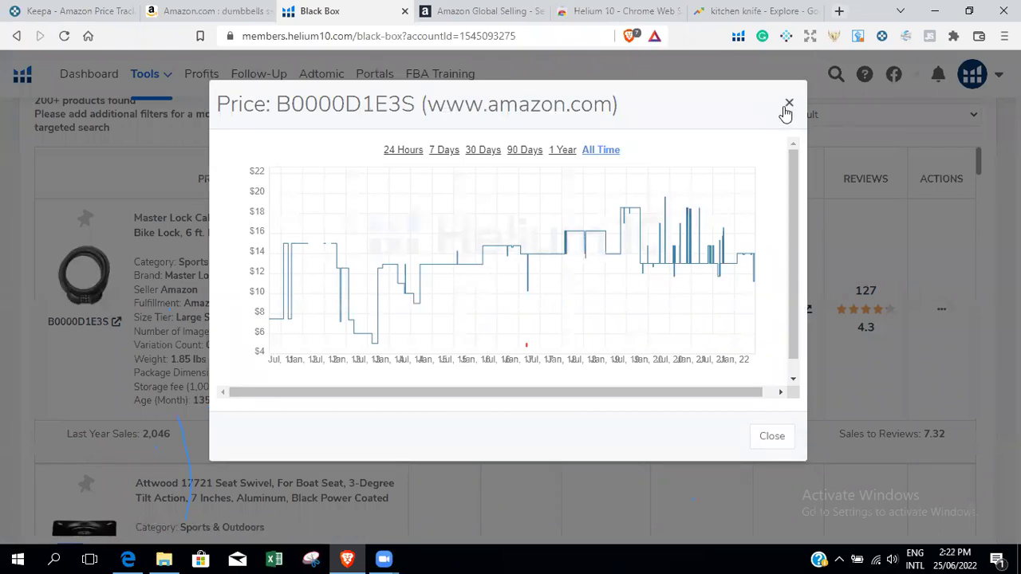
left_click(788, 105)
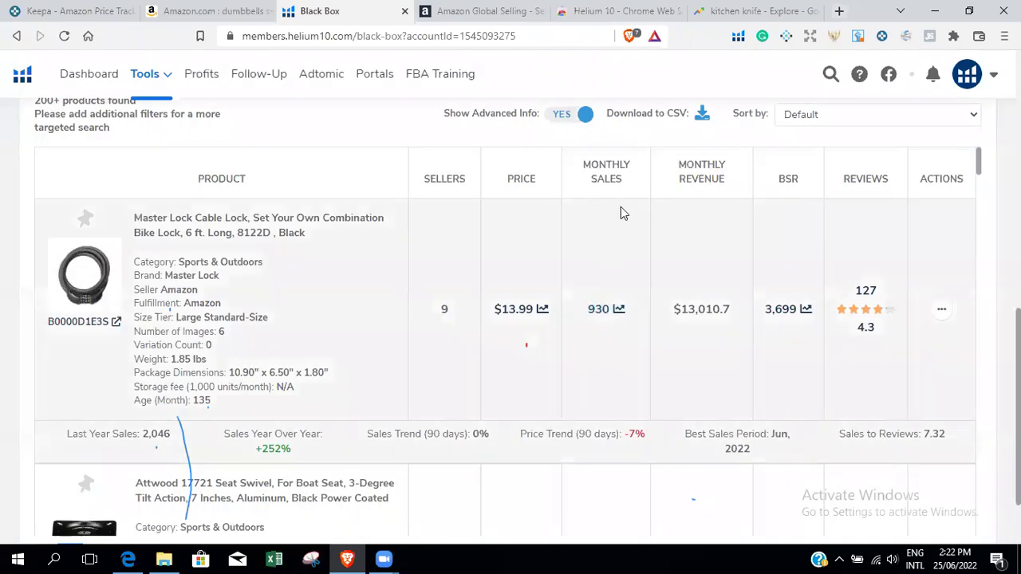
left_click(604, 312)
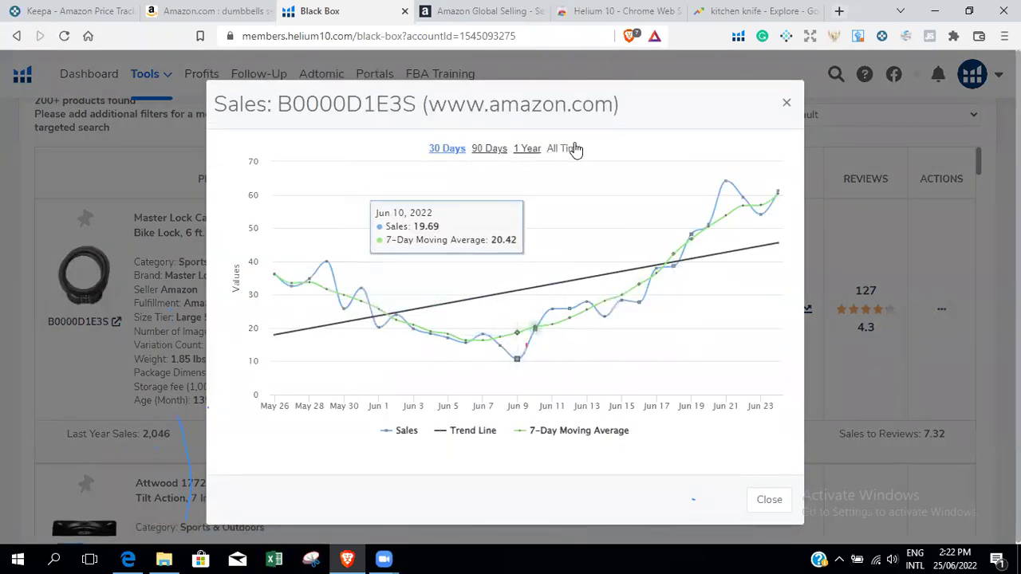
left_click(525, 149)
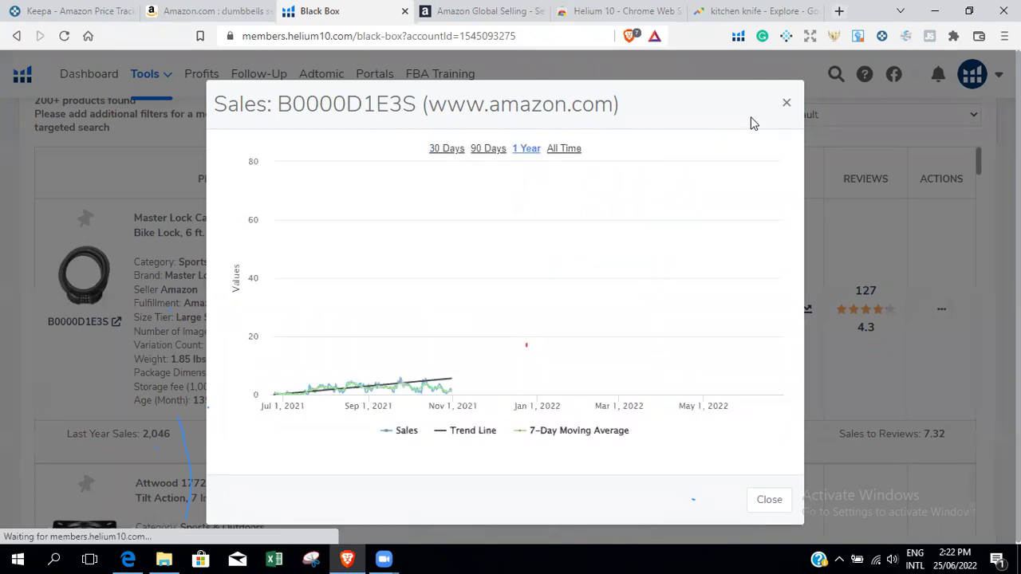
left_click(787, 103)
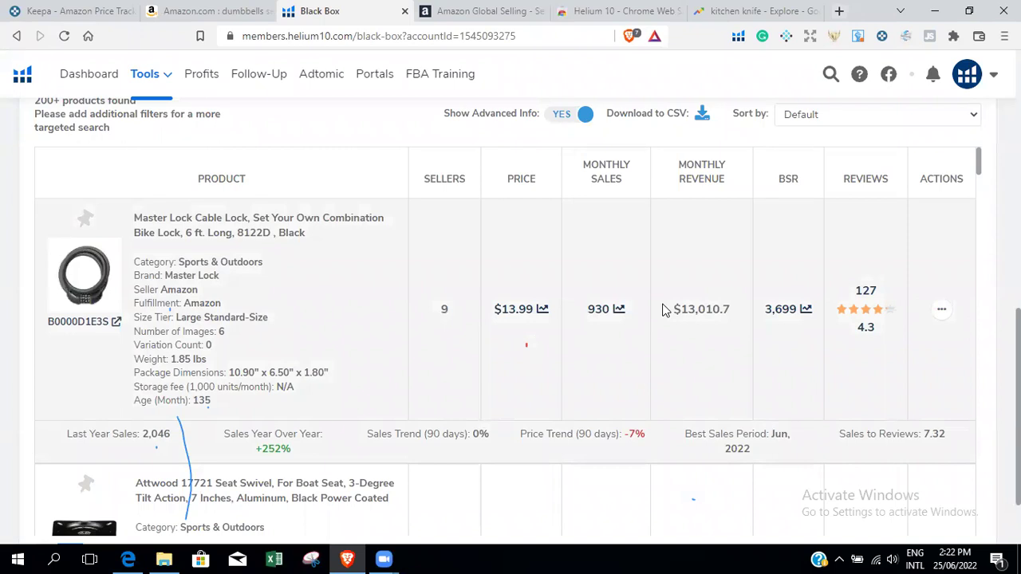
Step: Check the Master Lock cable lock's monthly revenue and its Best Sellers Rank history over all time, 1 year and 90 days
left_click_drag(668, 313, 732, 316)
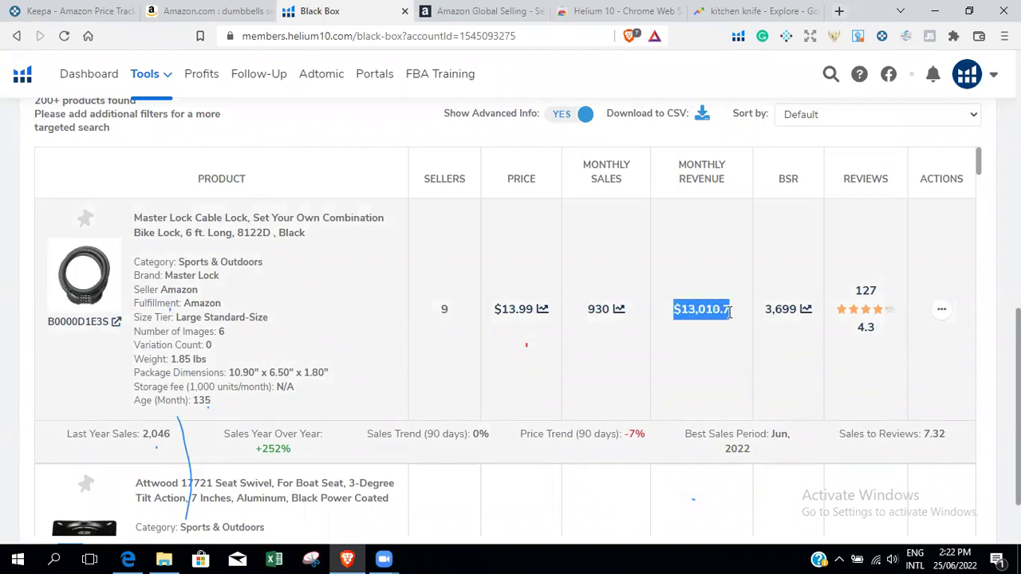
left_click(785, 311)
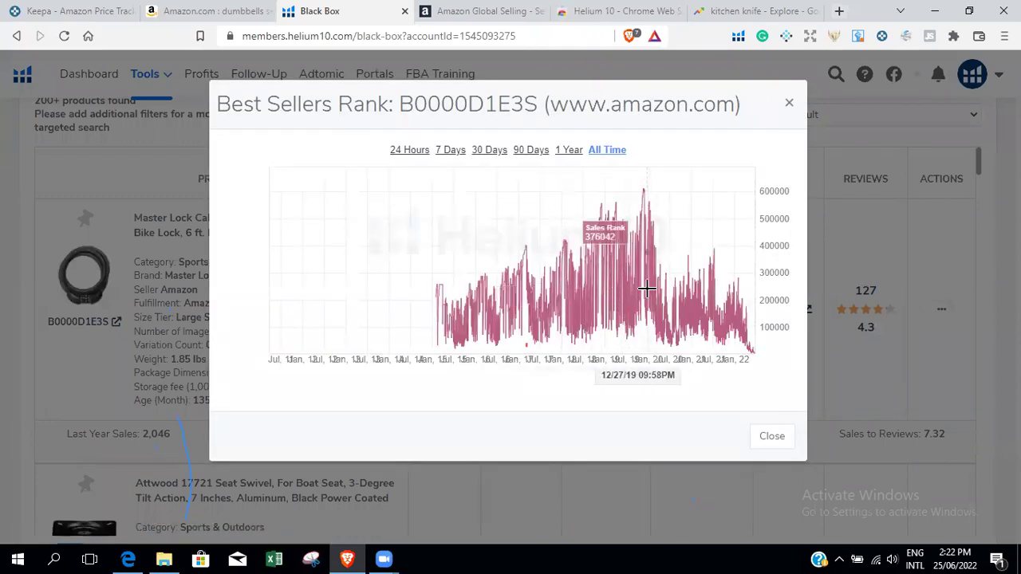
left_click(567, 153)
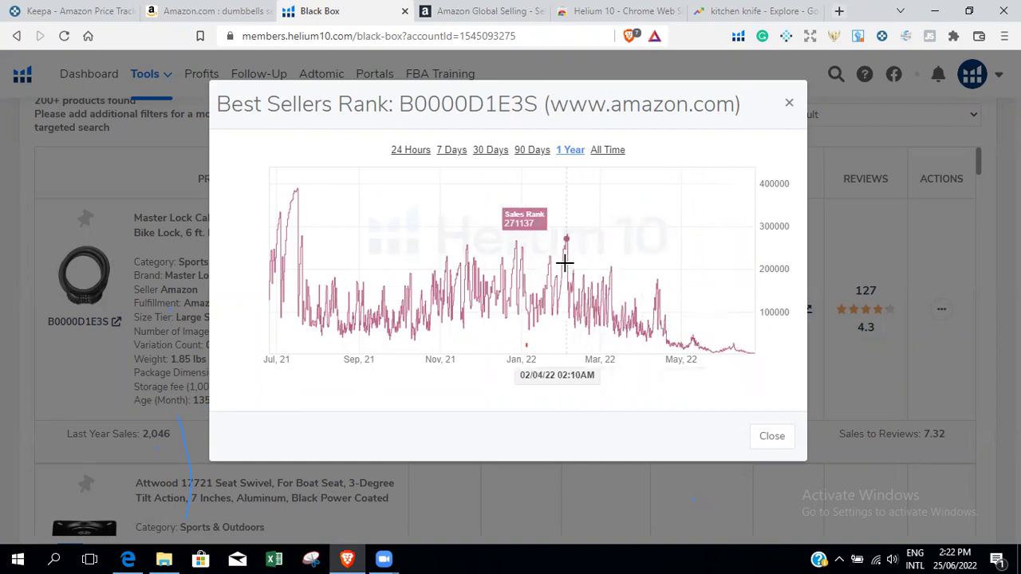
left_click(527, 151)
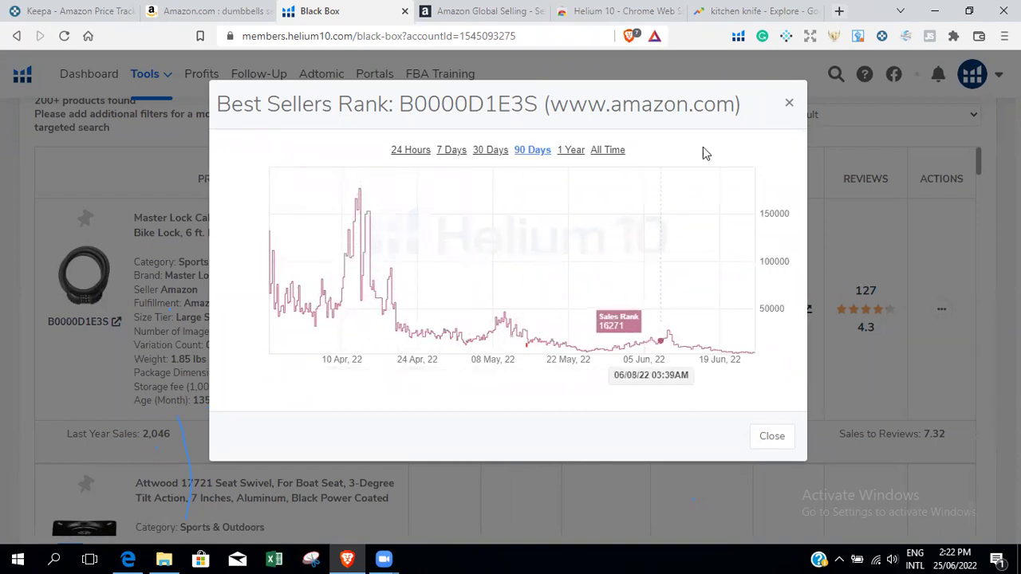
left_click(789, 104)
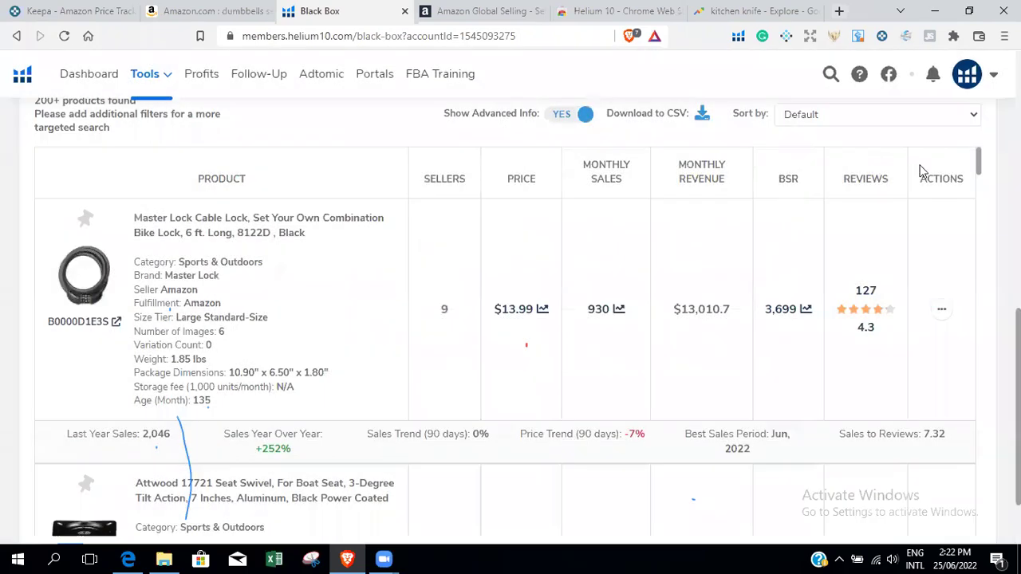
Step: Open the Amazon listings of the Master Lock cable lock and the ANBOO replacement parts from the Black Box results
scroll(526, 344, "down", 1)
scroll(526, 345, "up", 2)
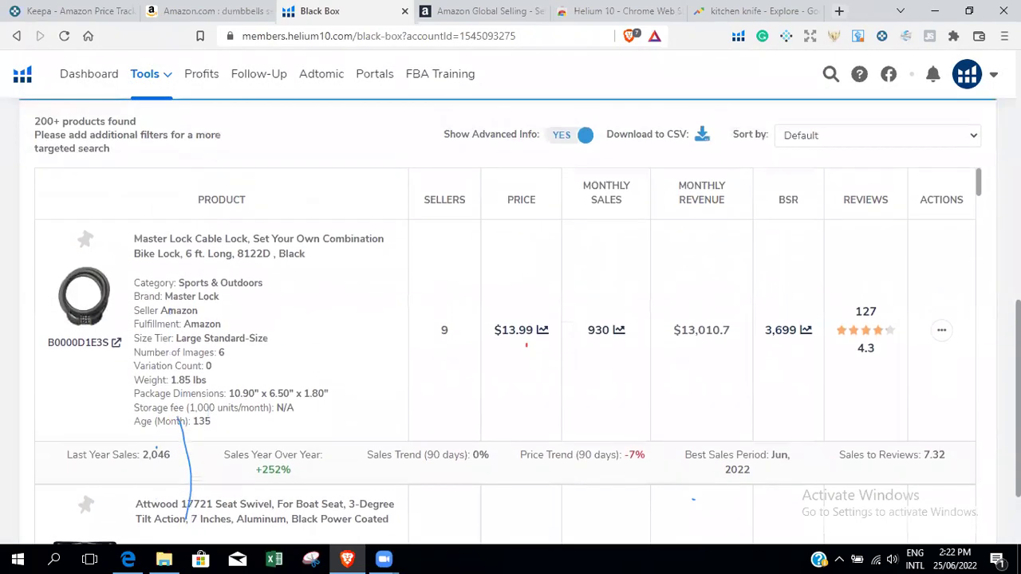
scroll(526, 344, "down", 2)
scroll(525, 344, "up", 2)
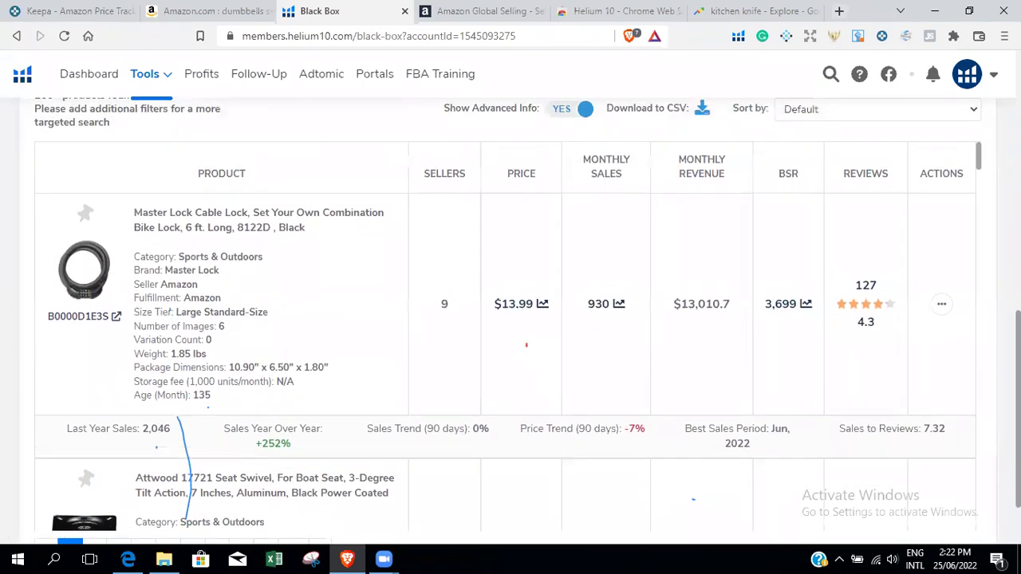
scroll(500, 282, "down", 1)
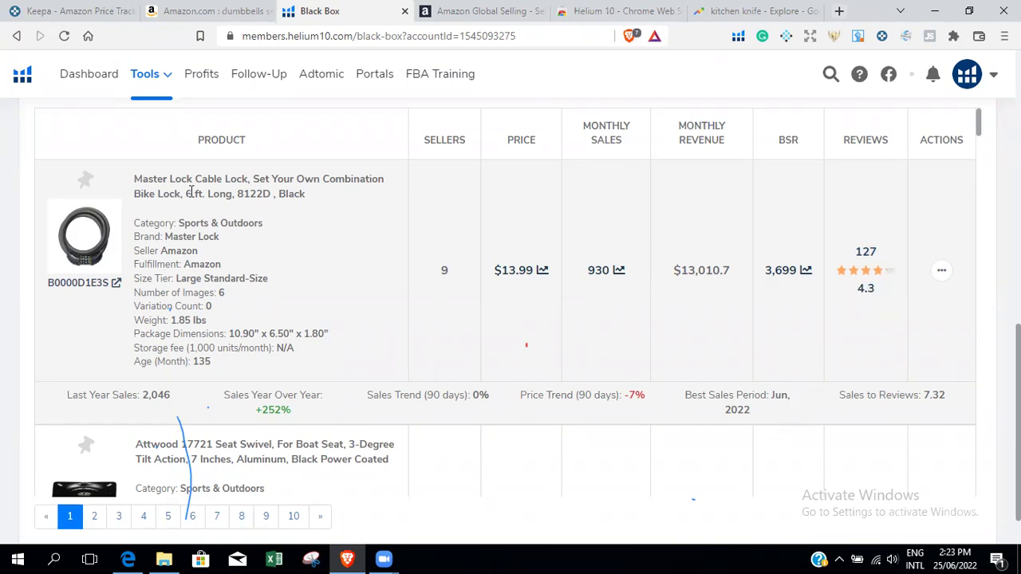
left_click(116, 285)
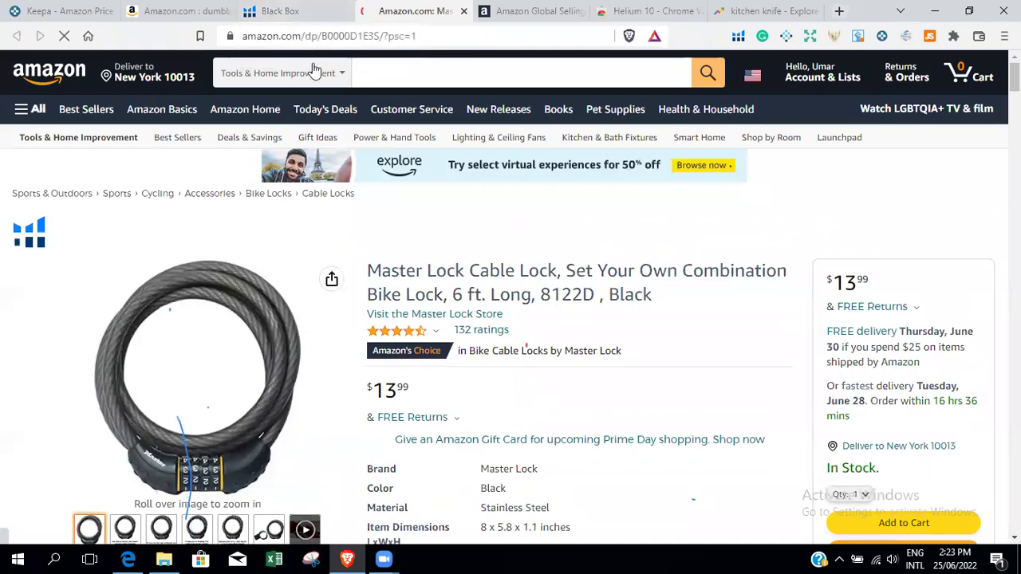
left_click(280, 11)
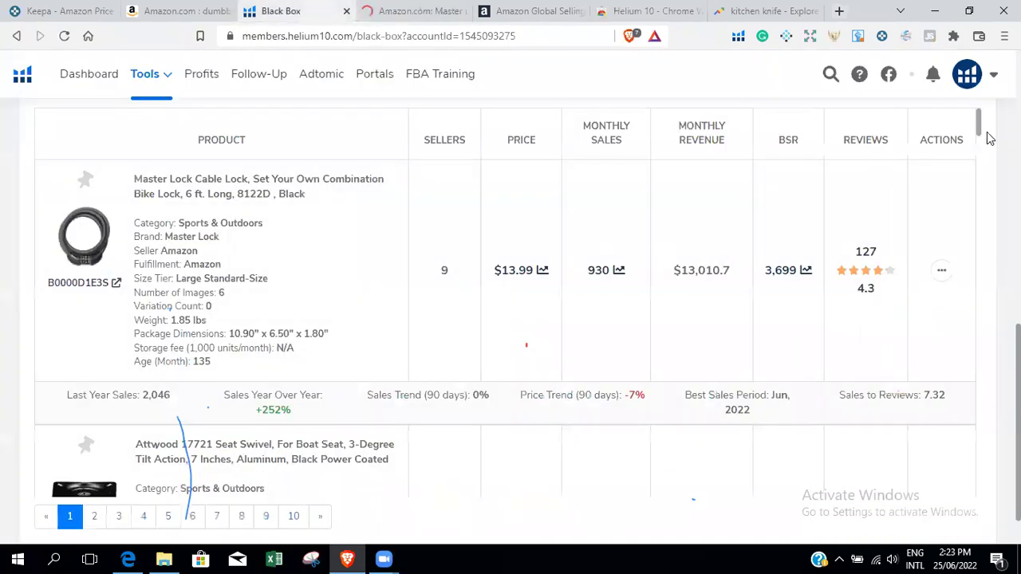
left_click_drag(978, 128, 991, 175)
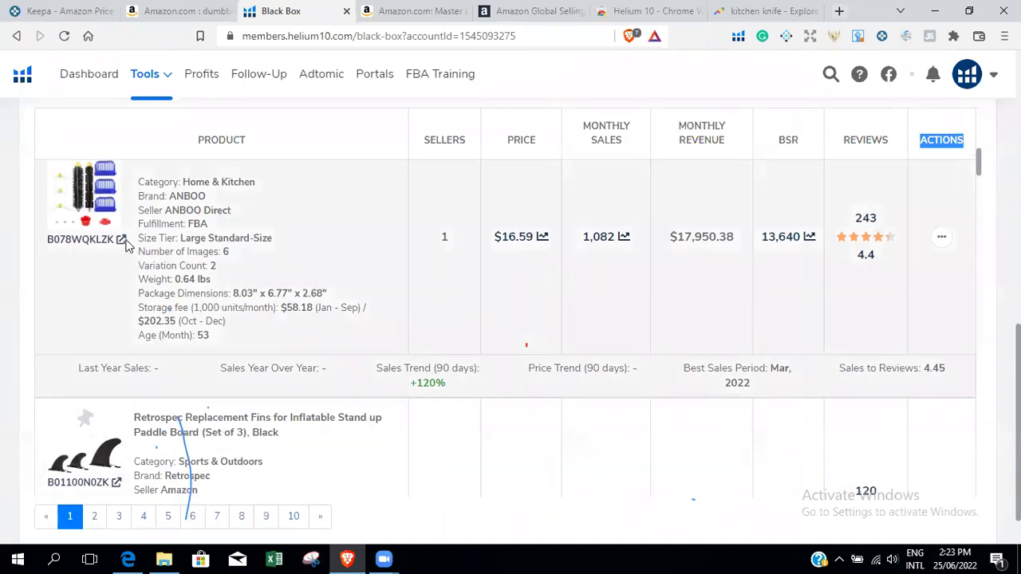
left_click(122, 240)
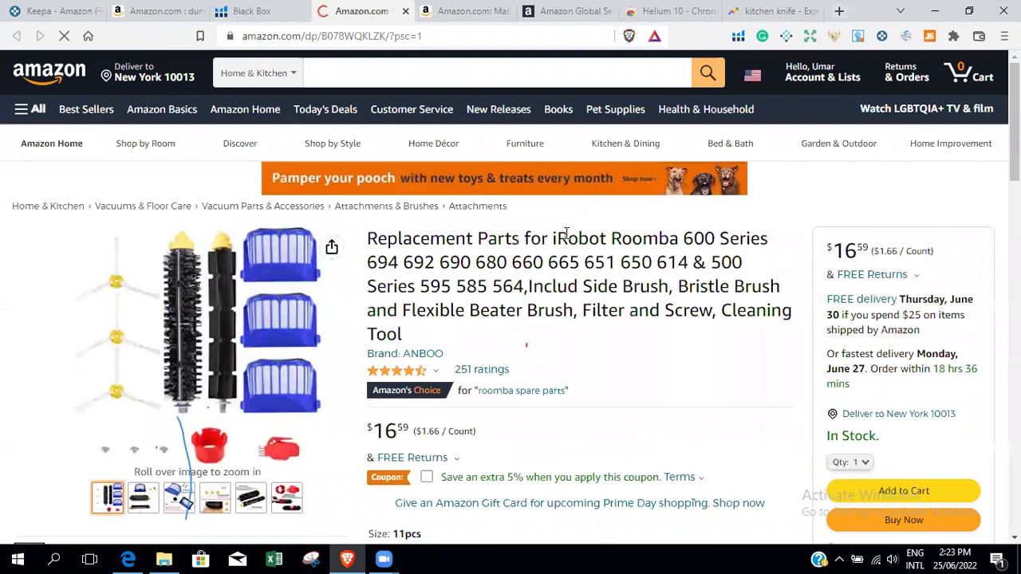
Step: Copy "Cable Lock" from the Master Lock listing title and search Amazon for it, replacing the dumbbells set search
left_click(469, 8)
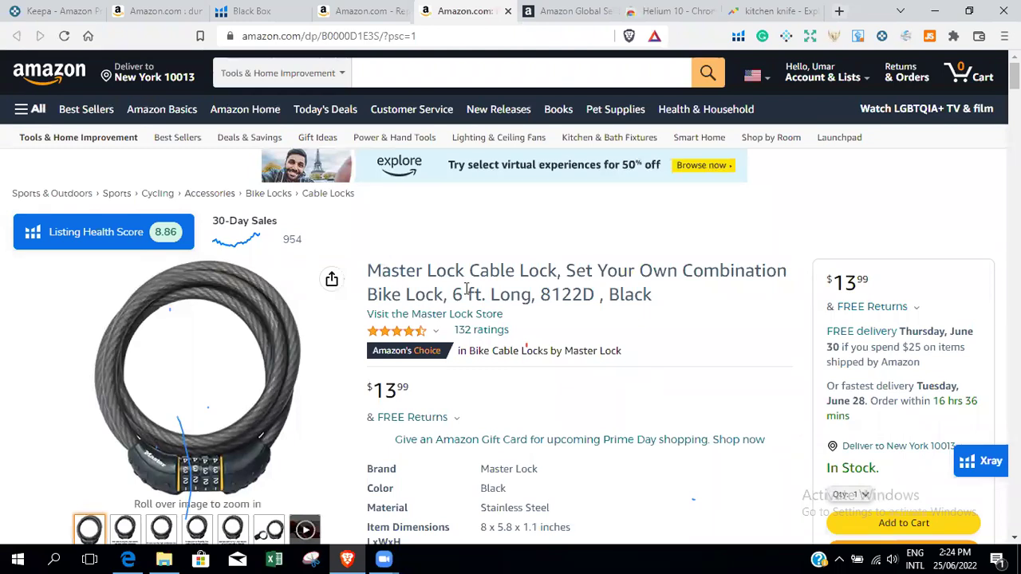
left_click_drag(476, 272, 559, 281)
key("ctrl+c")
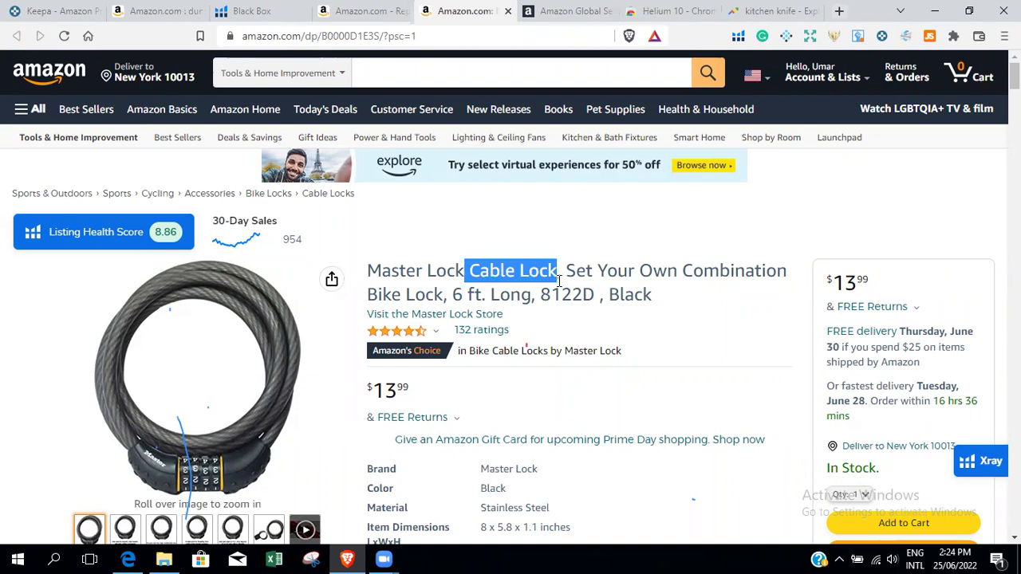
left_click(156, 10)
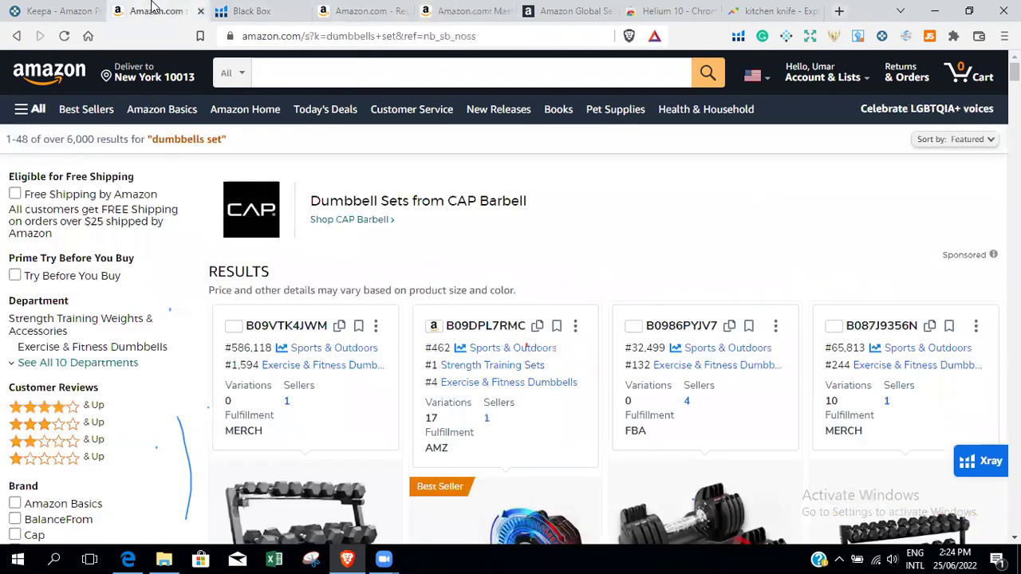
left_click(377, 73)
key("ctrl+v")
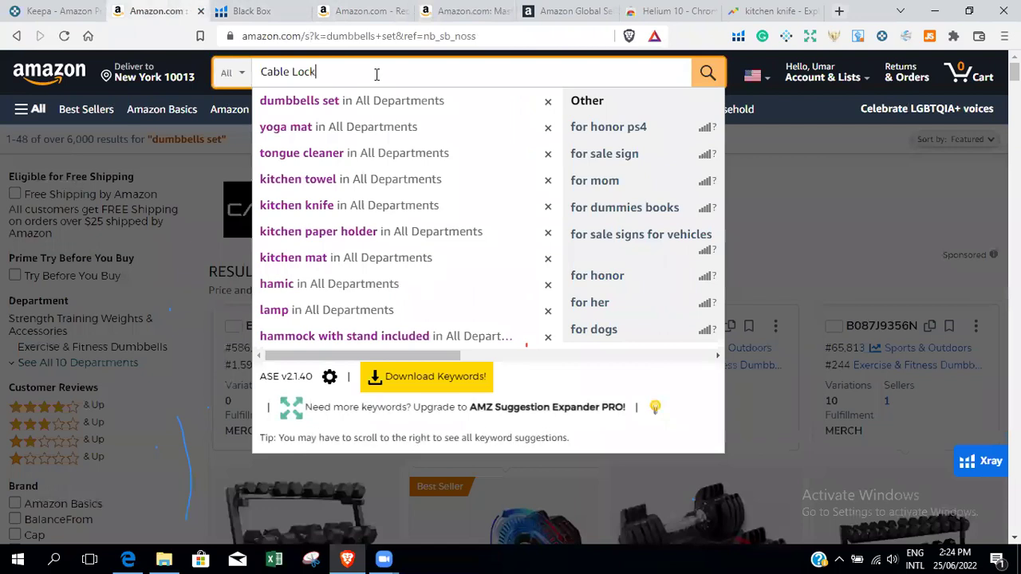
key("Return")
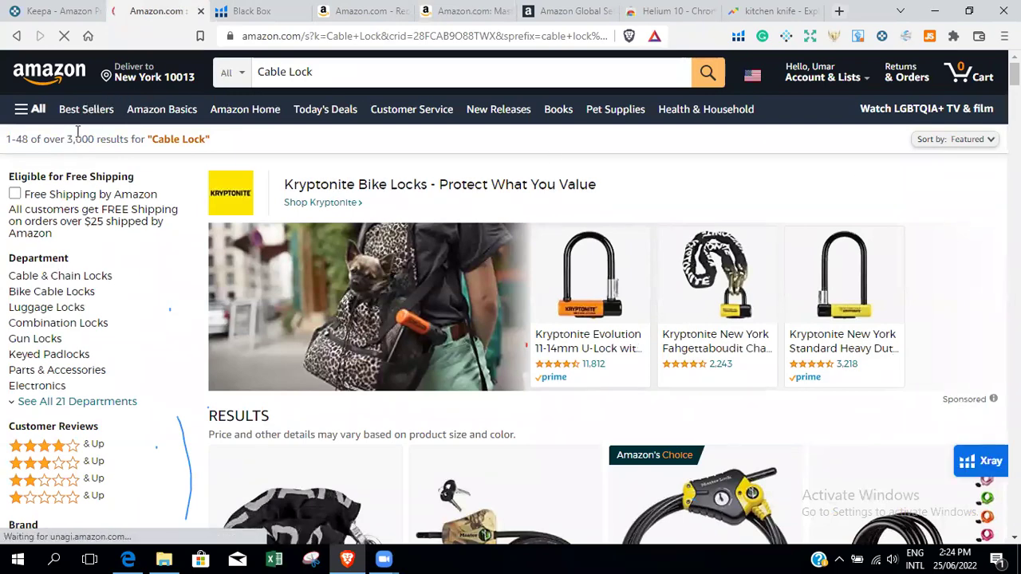
Step: Browse the Cable Lock search results for competing products and check the total number of results
scroll(78, 132, "down", 4)
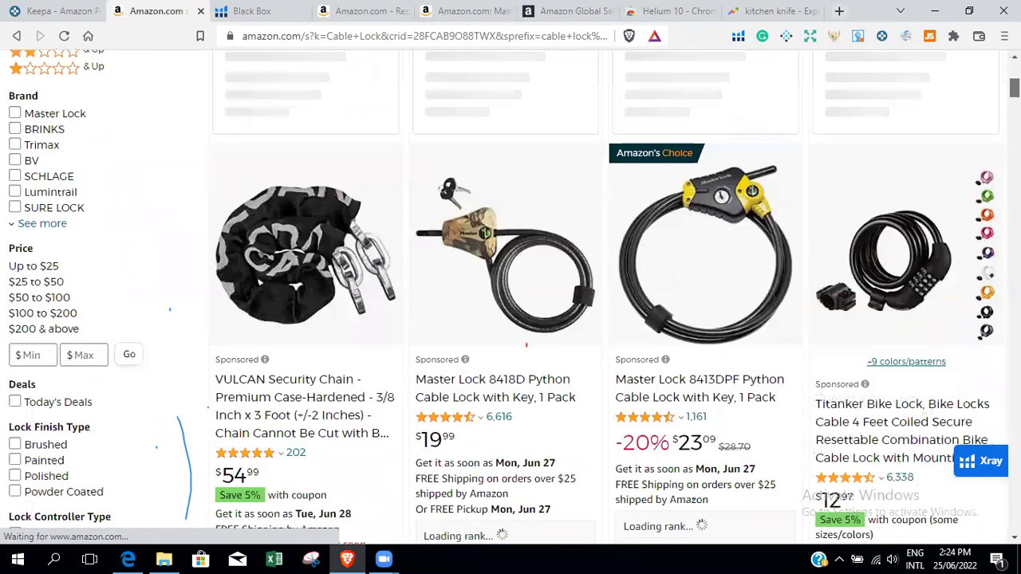
scroll(511, 297, "down", 2)
scroll(511, 297, "down", 10)
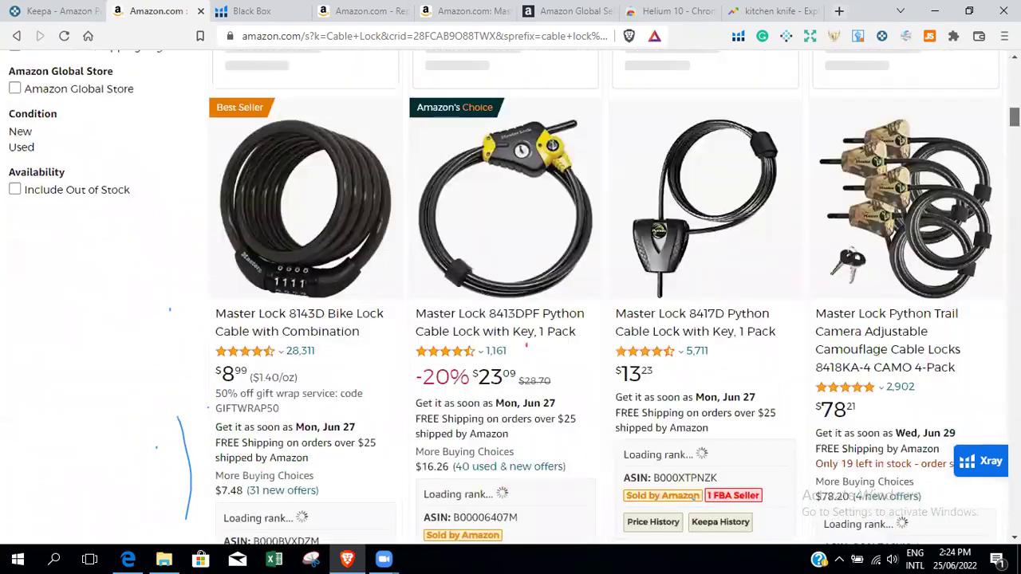
scroll(511, 297, "down", 15)
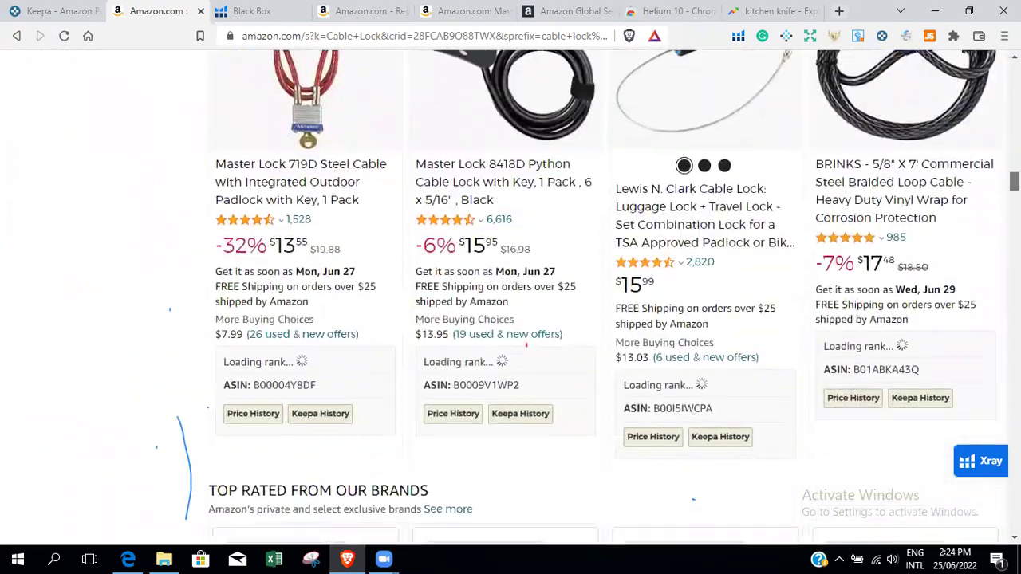
scroll(511, 296, "up", 20)
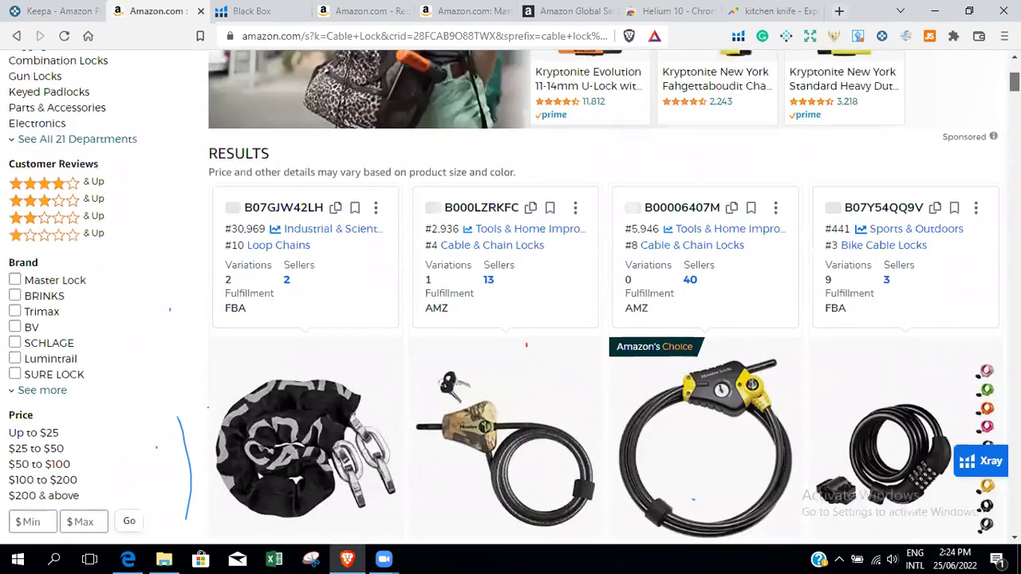
scroll(511, 297, "down", 8)
scroll(510, 297, "up", 6)
scroll(70, 139, "up", 3)
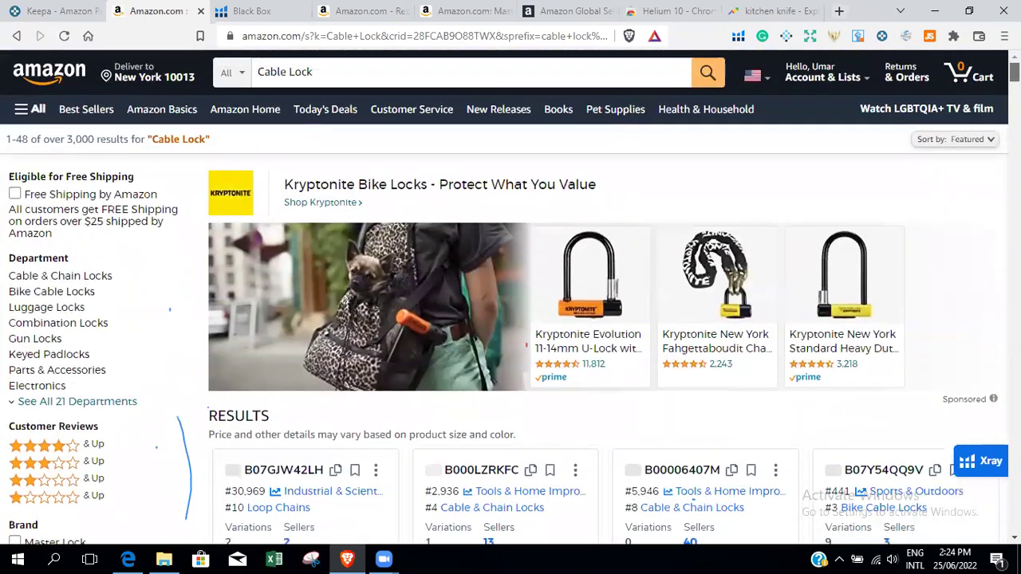
left_click_drag(70, 139, 91, 138)
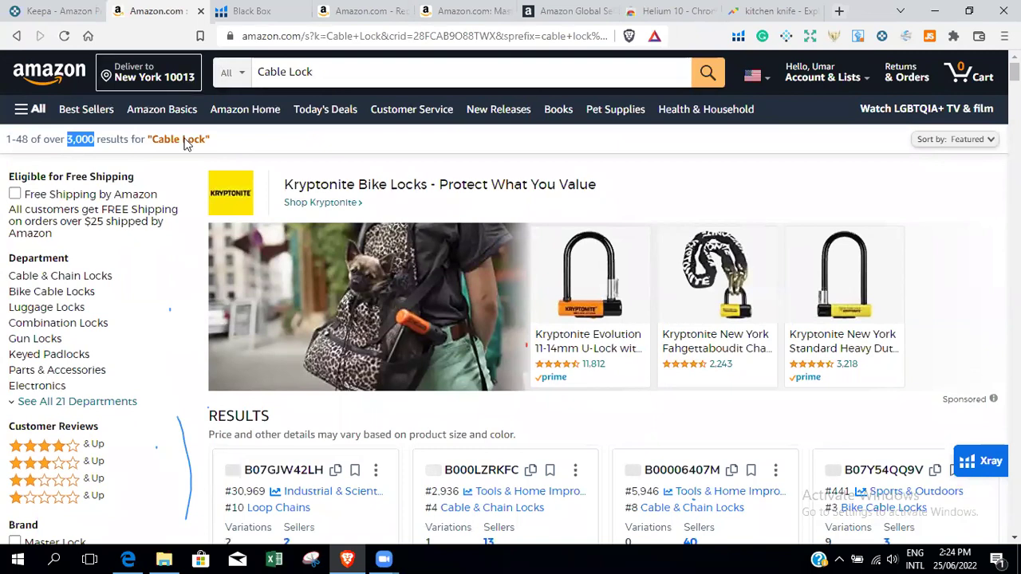
left_click(87, 144)
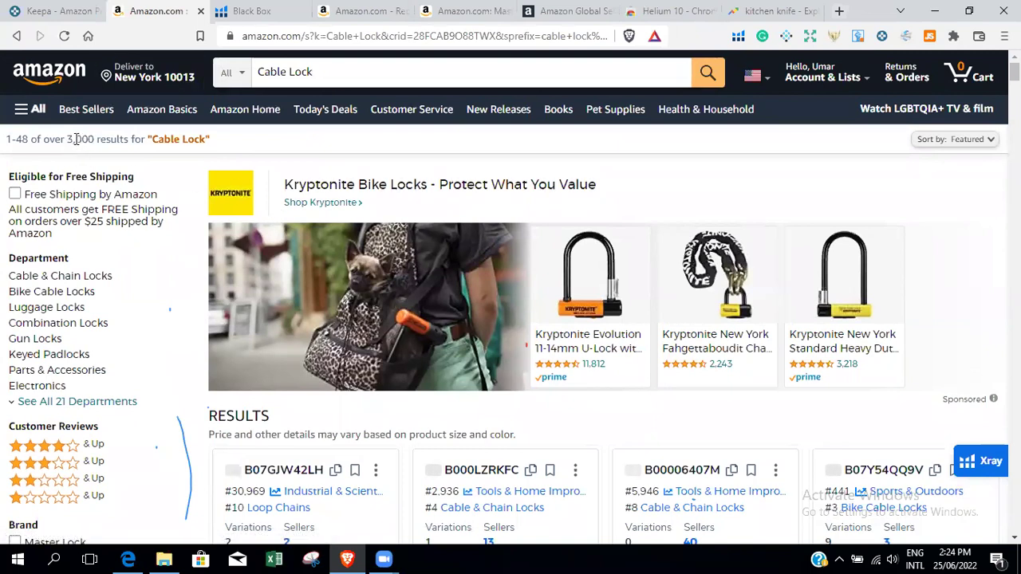
left_click_drag(69, 138, 90, 140)
Step: Run Helium 10 Xray on the Cable Lock results and examine the review counts and the top-10 revenue indicator
left_click(738, 36)
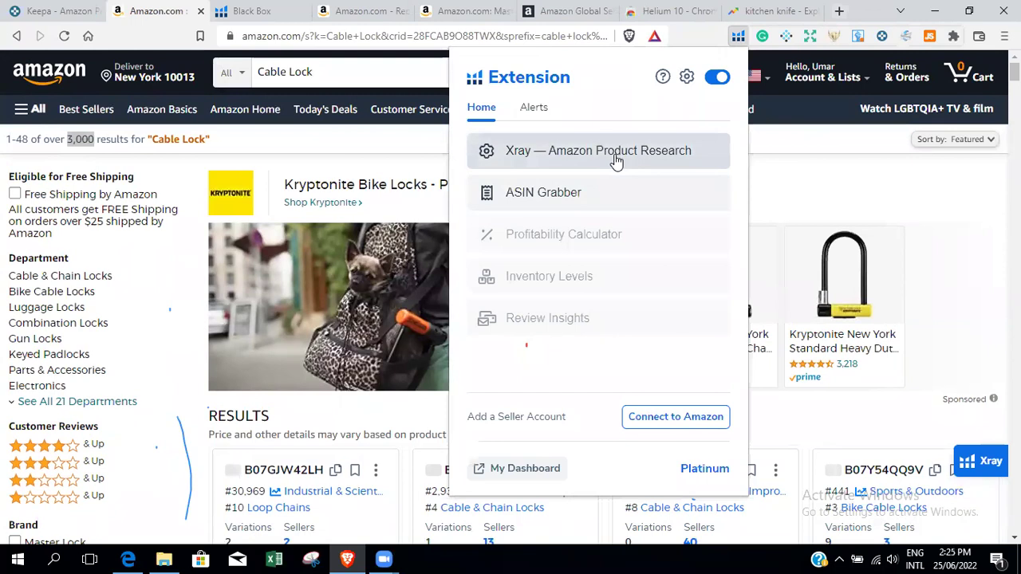
left_click(616, 154)
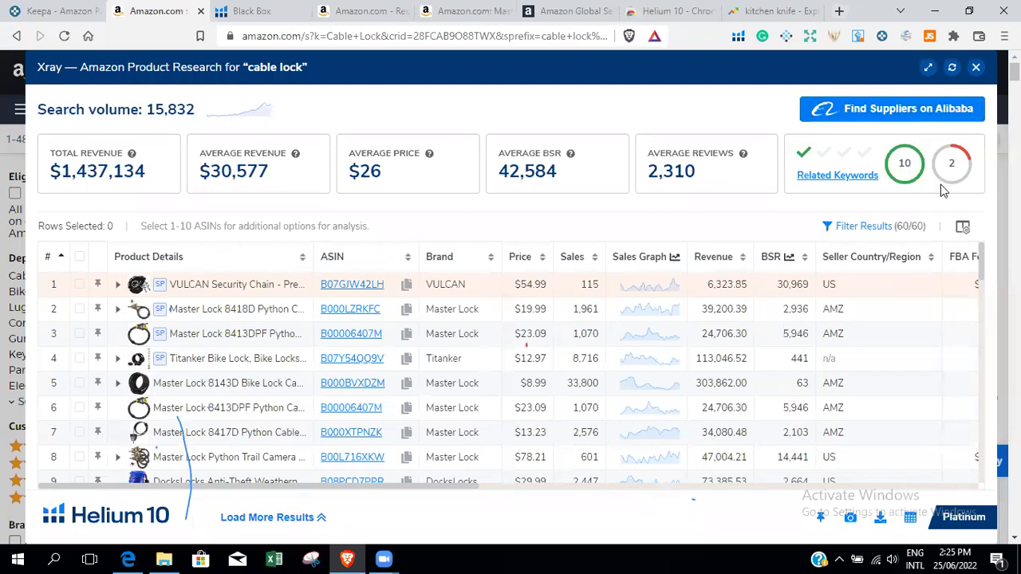
left_click_drag(360, 485, 589, 466)
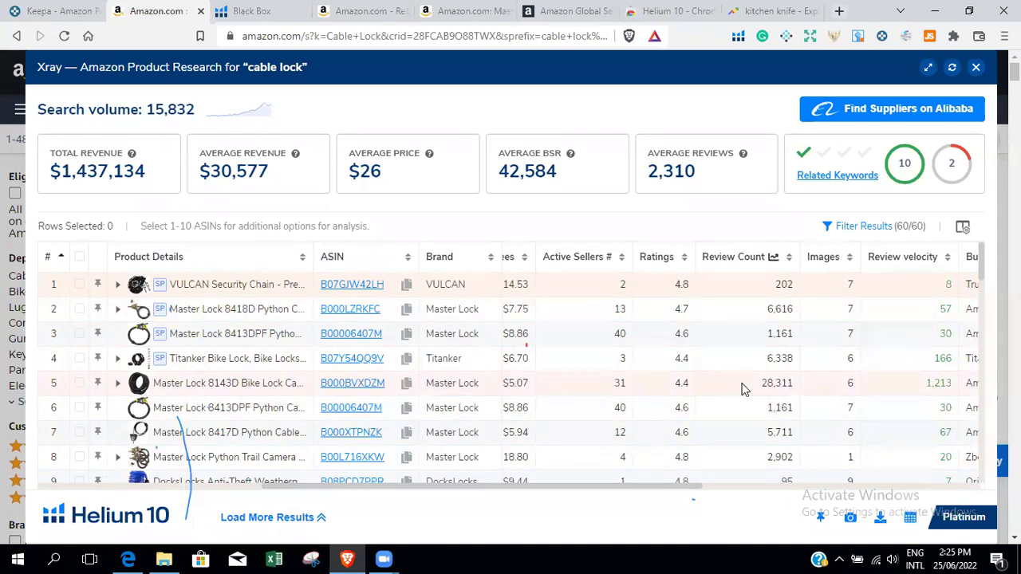
scroll(762, 405, "down", 3)
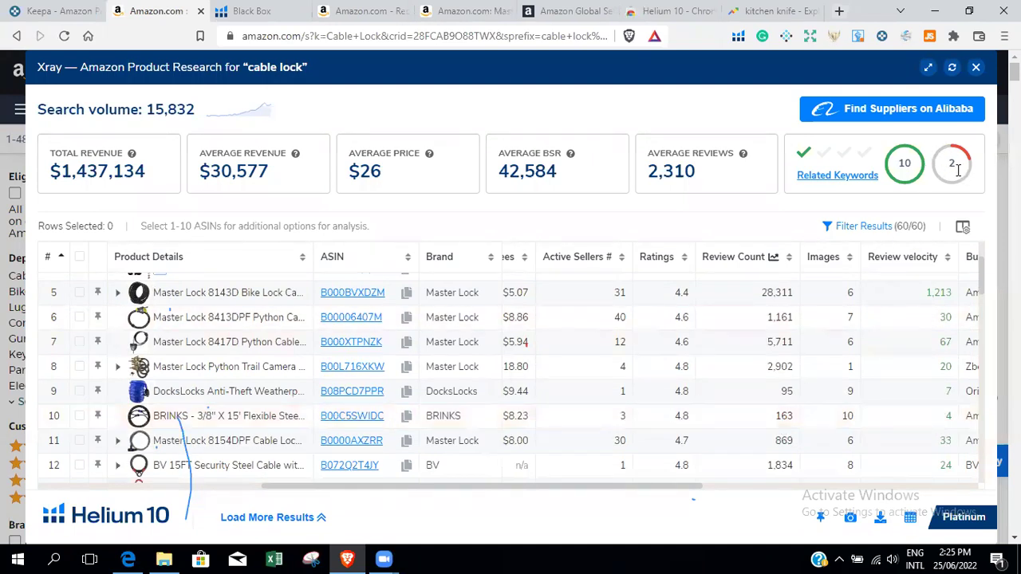
mouse_move(904, 164)
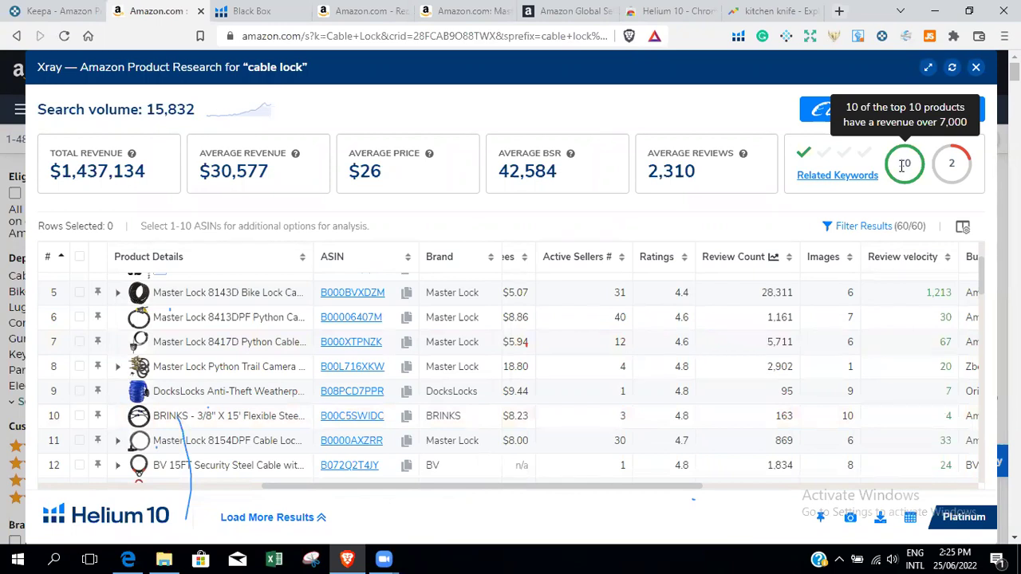
Step: Check Xray's top-10 low-review indicator for the Cable Lock search and revisit the Master Lock cable lock listing
mouse_move(953, 166)
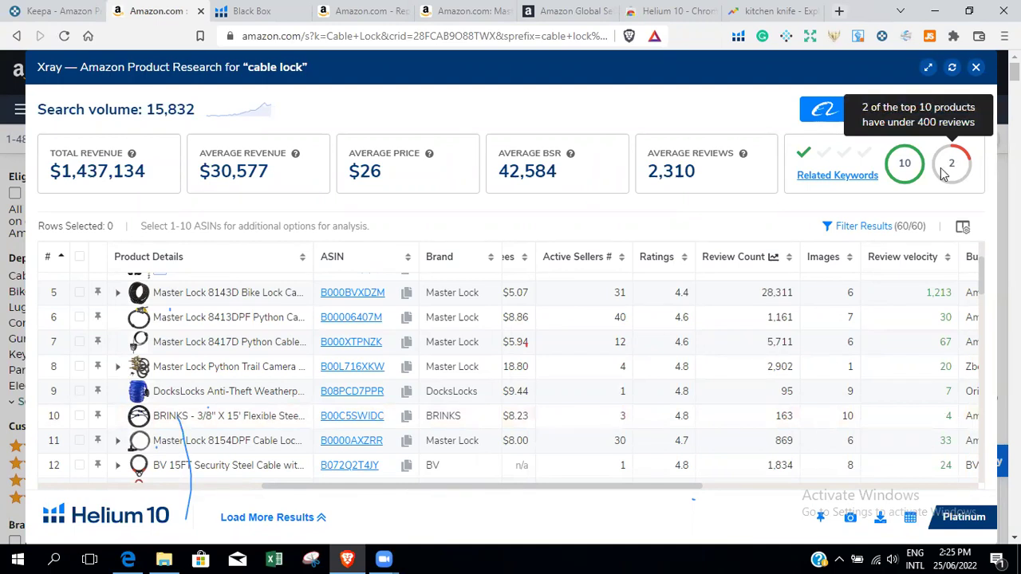
left_click(976, 70)
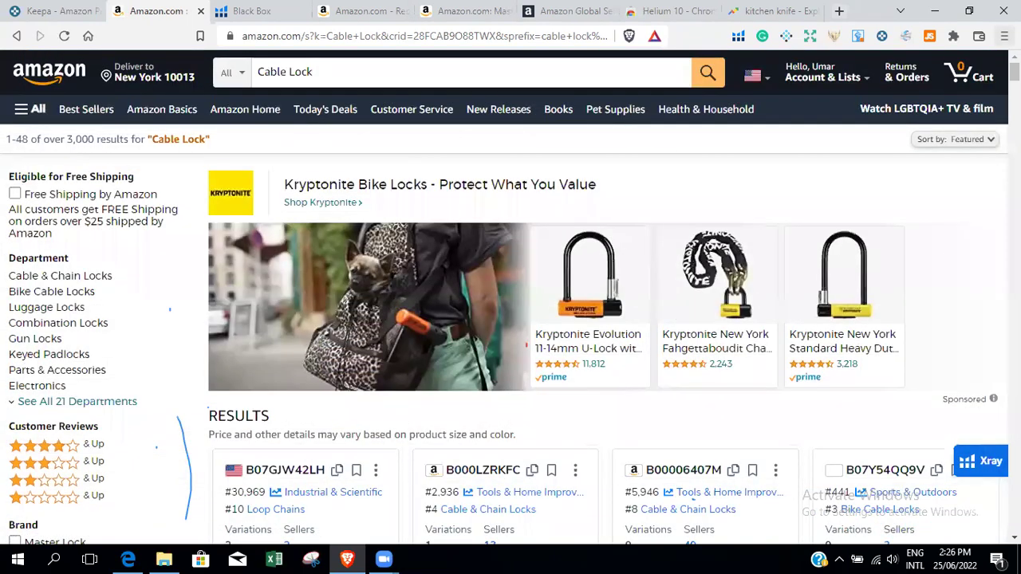
left_click(352, 11)
left_click(447, 10)
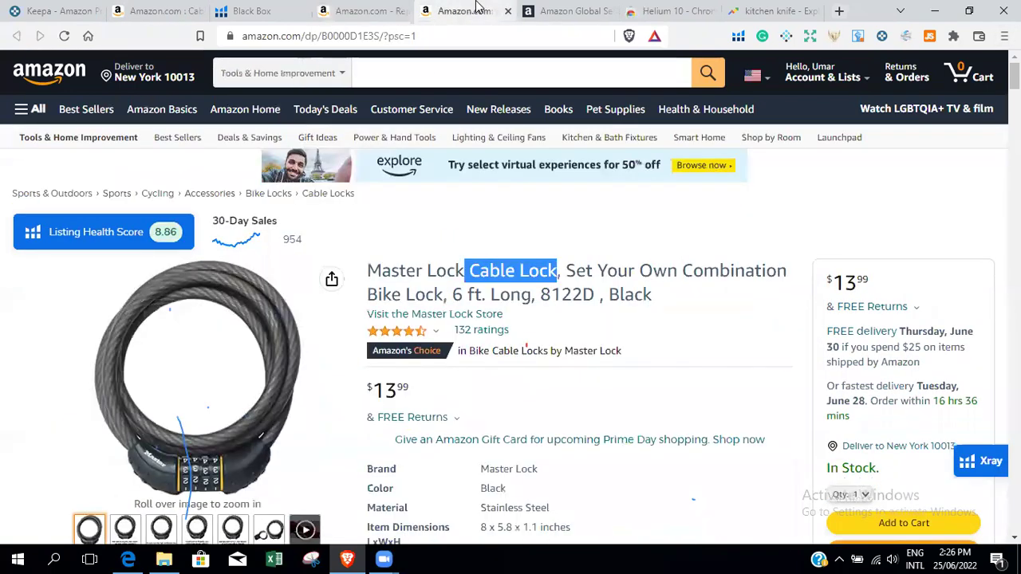
left_click(699, 334)
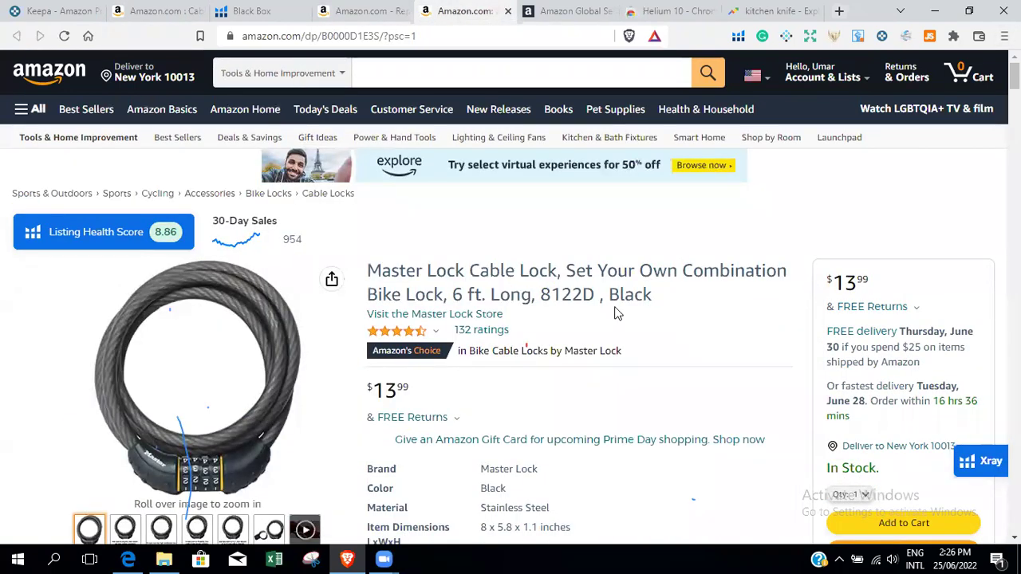
left_click(251, 10)
left_click(171, 8)
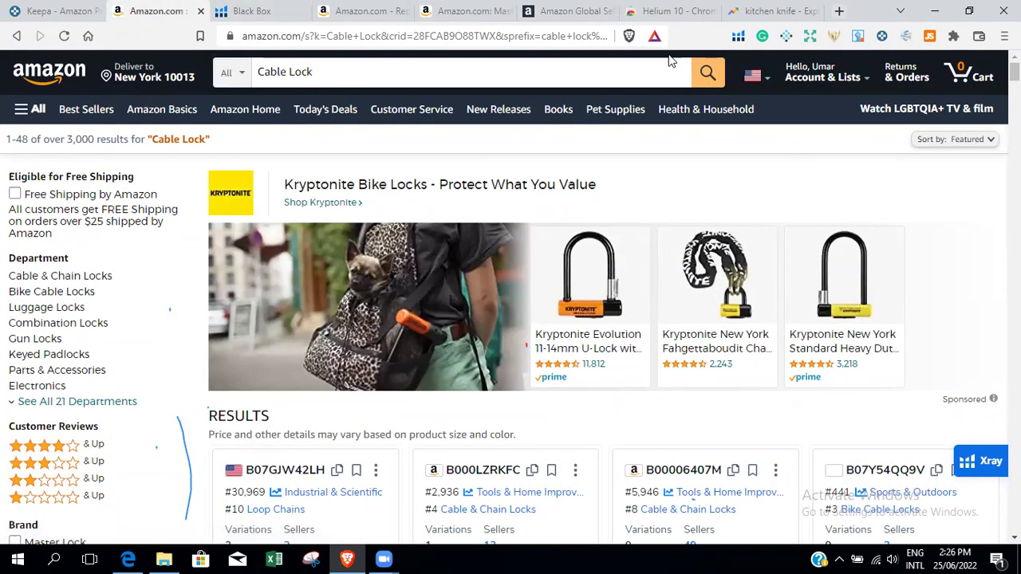
Step: Run Xray on the Cable Lock results again and look through the top listed products
left_click(737, 37)
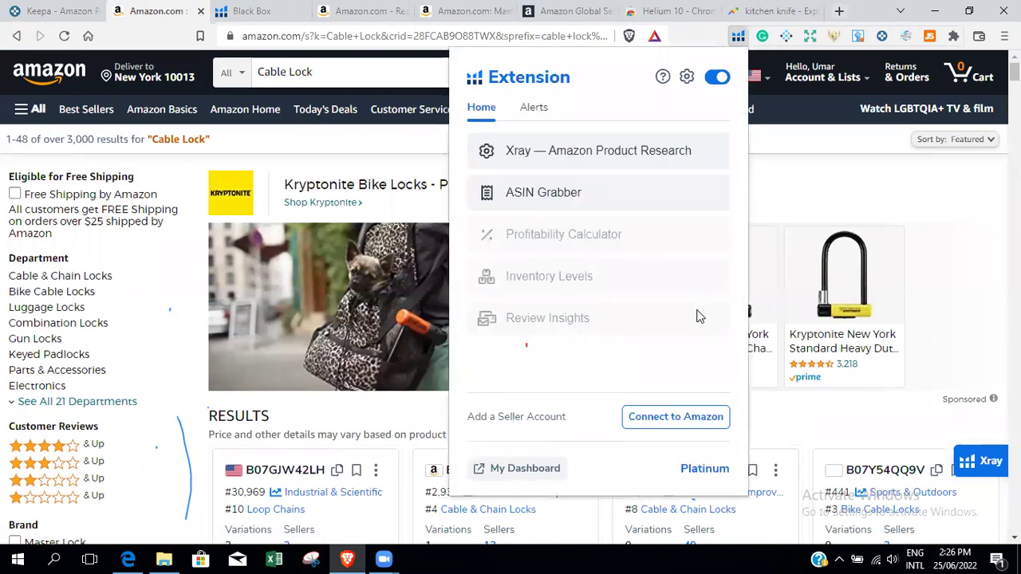
left_click(626, 160)
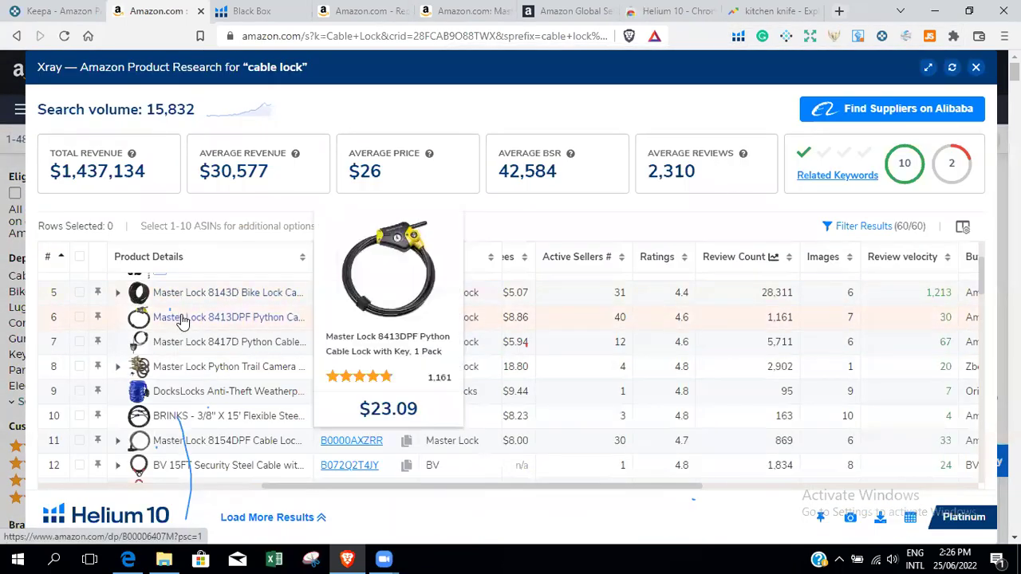
mouse_move(184, 344)
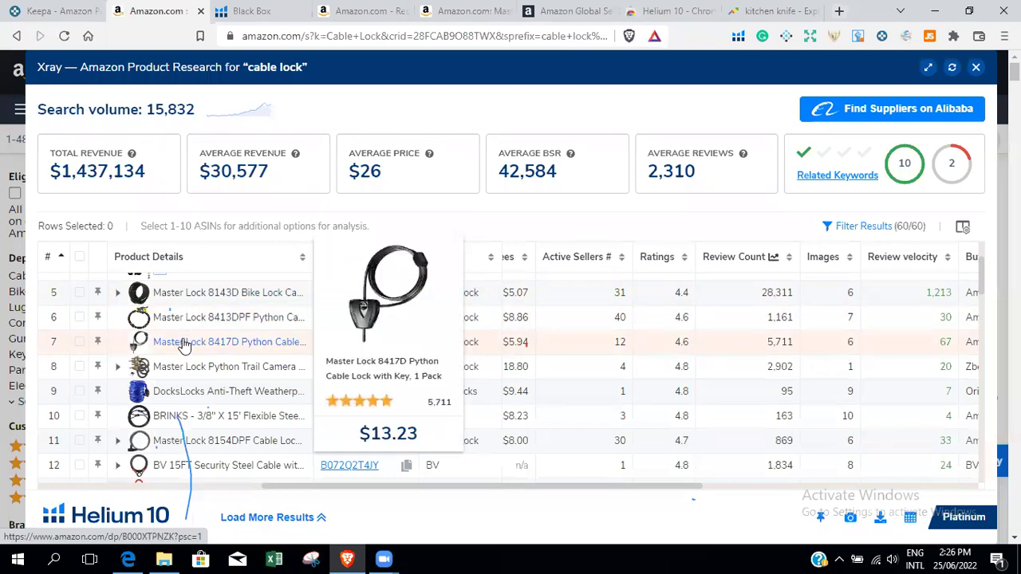
mouse_move(179, 375)
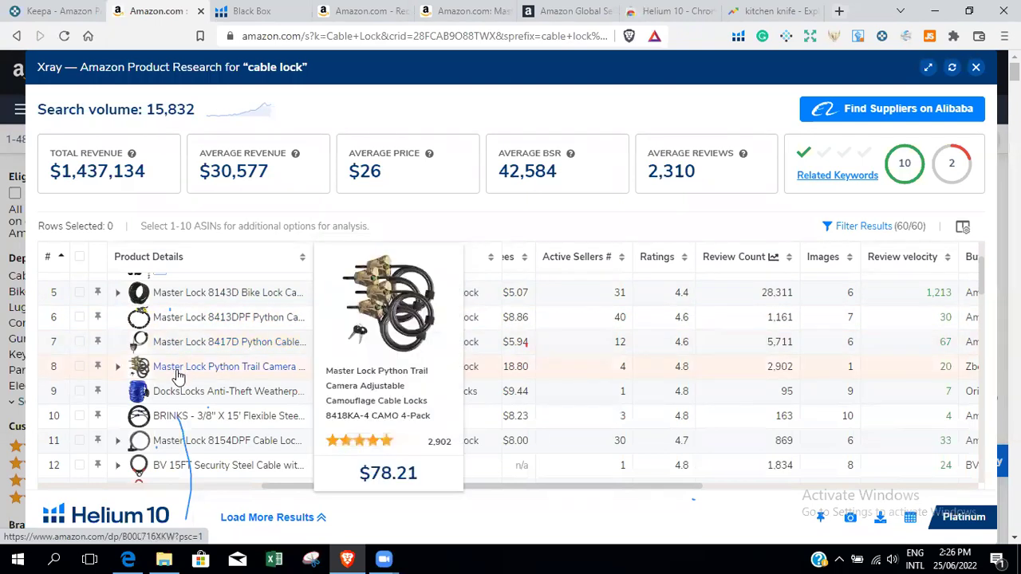
mouse_move(184, 449)
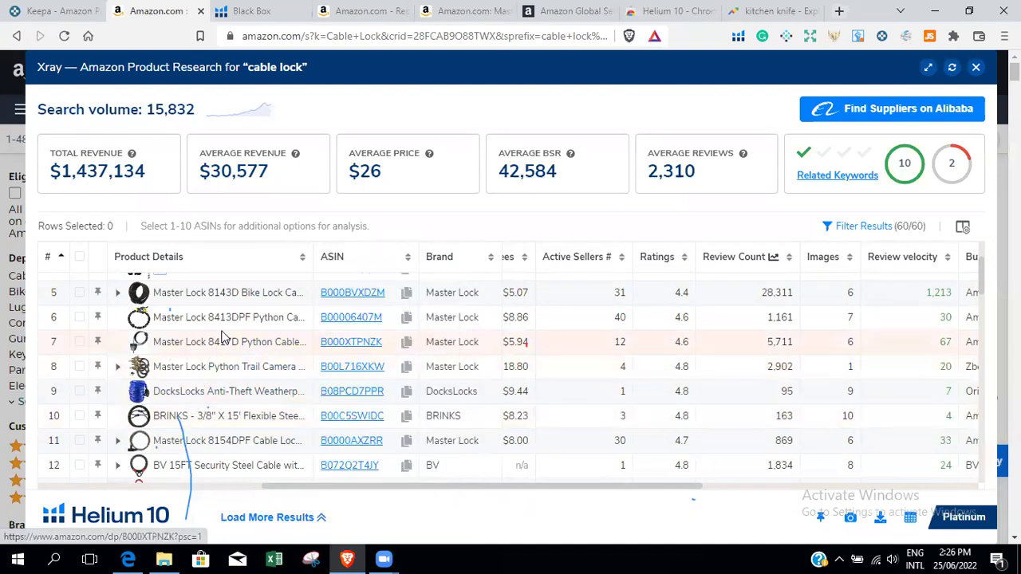
scroll(223, 338, "down", 1)
scroll(223, 339, "up", 4)
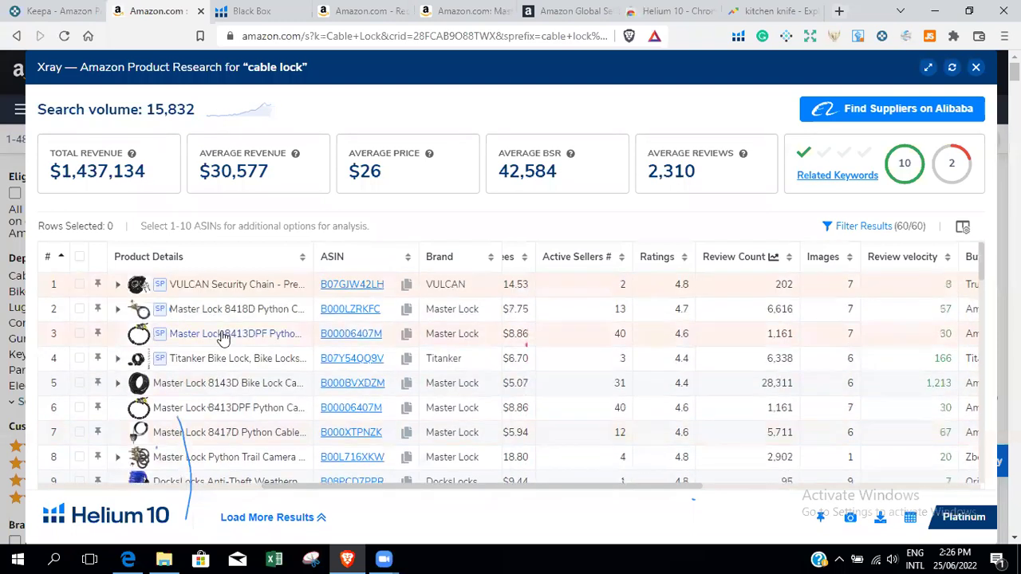
scroll(223, 338, "down", 2)
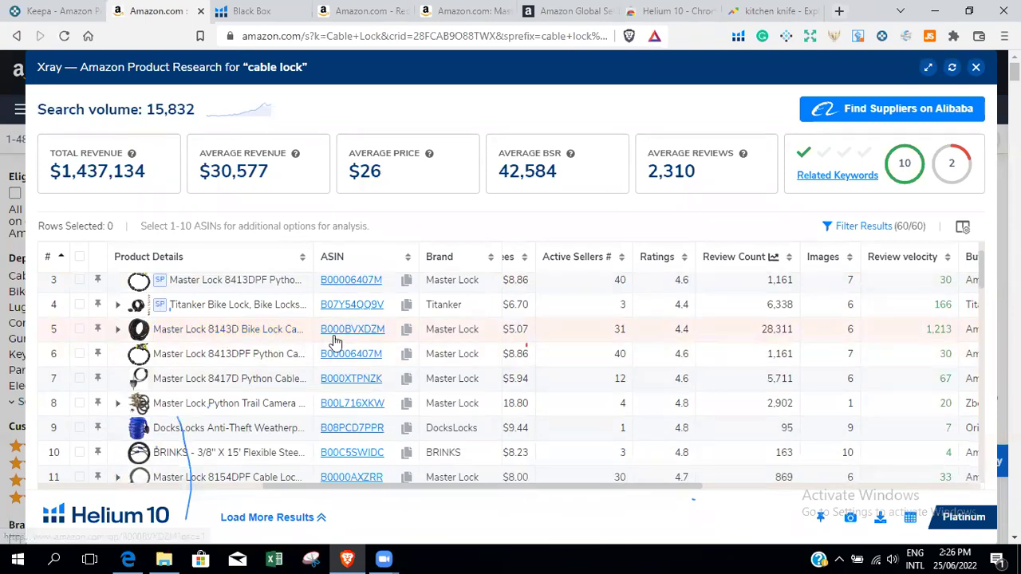
Step: Compare the ASINs and brands of the top Cable Lock products to judge brand domination, and close Xray
mouse_move(339, 337)
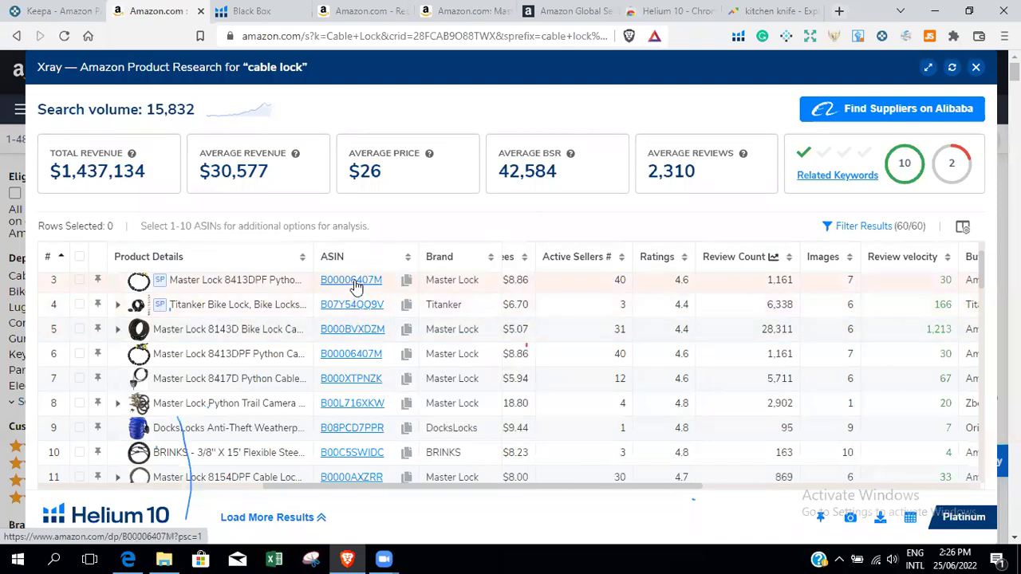
mouse_move(357, 286)
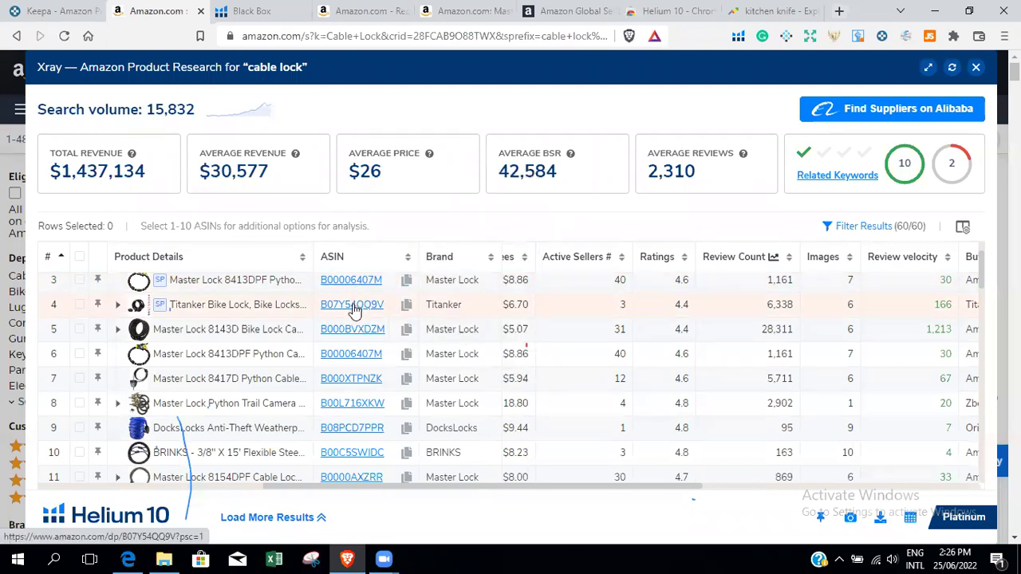
mouse_move(355, 310)
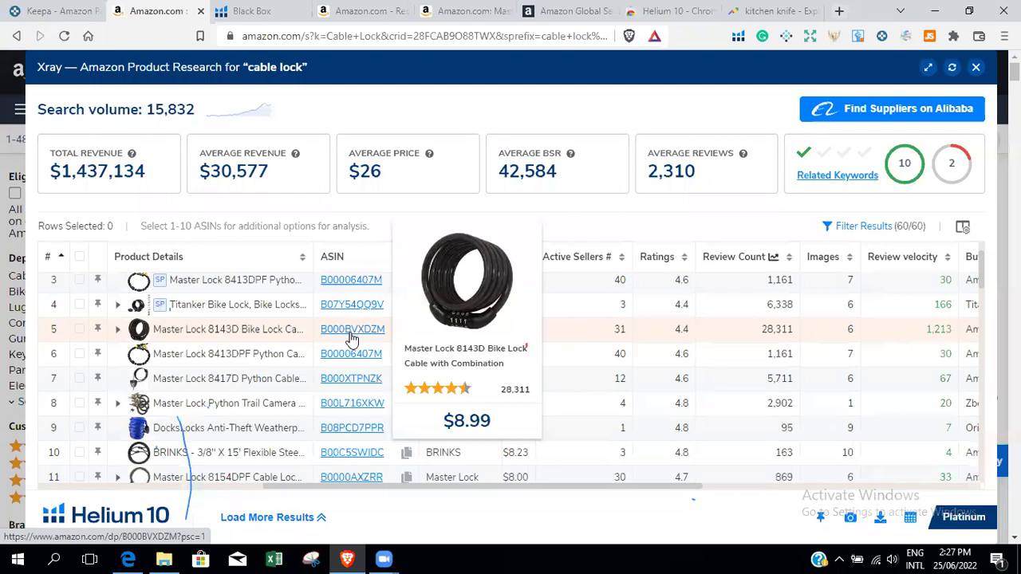
mouse_move(353, 359)
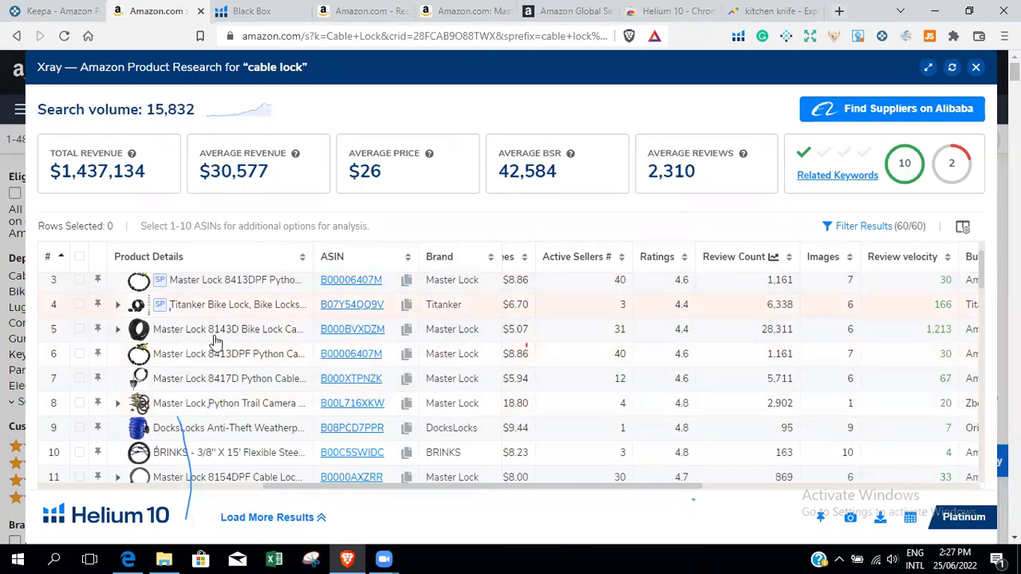
mouse_move(204, 339)
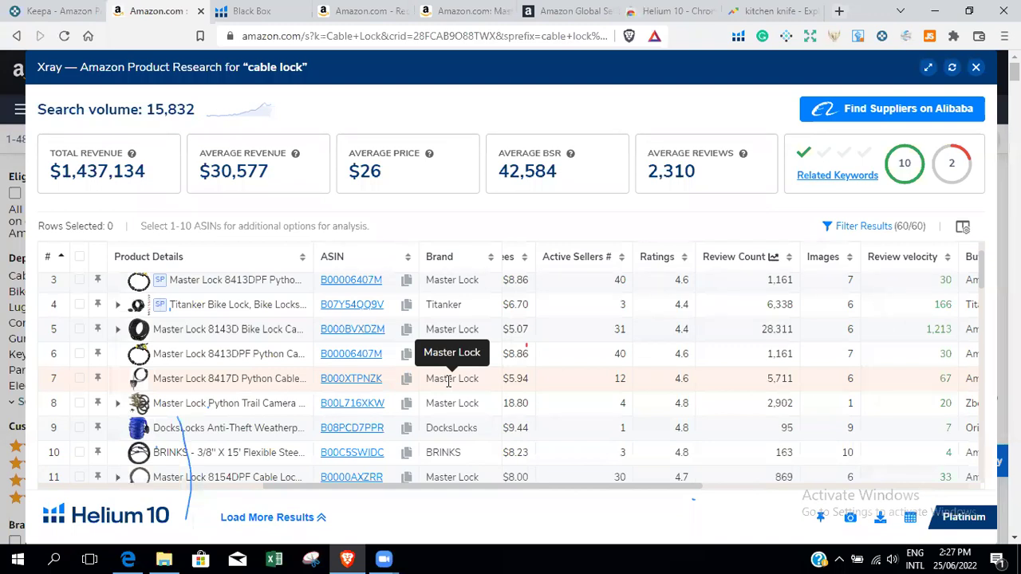
scroll(447, 398, "down", 1)
scroll(447, 397, "down", 3)
scroll(447, 395, "up", 5)
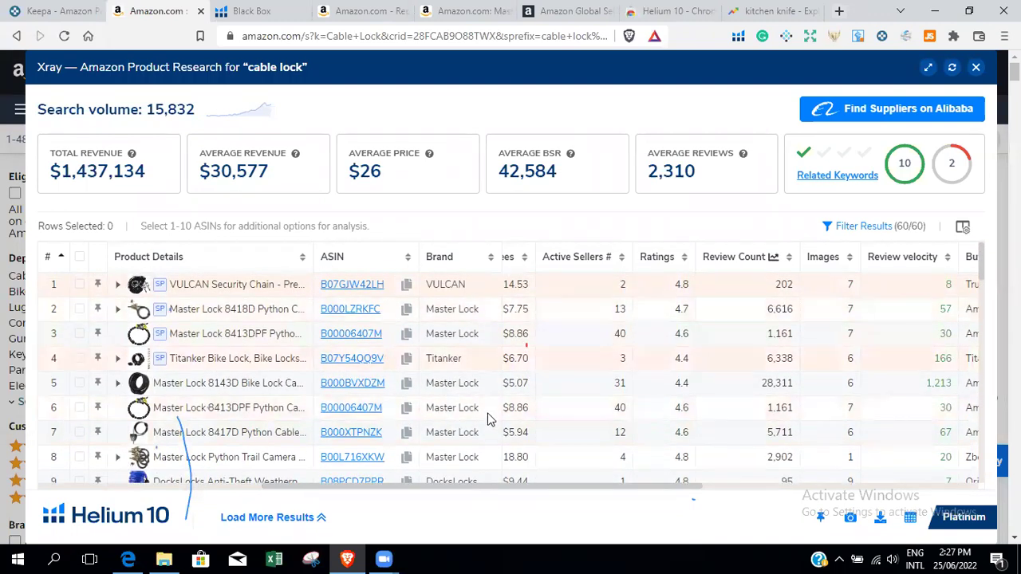
left_click(976, 71)
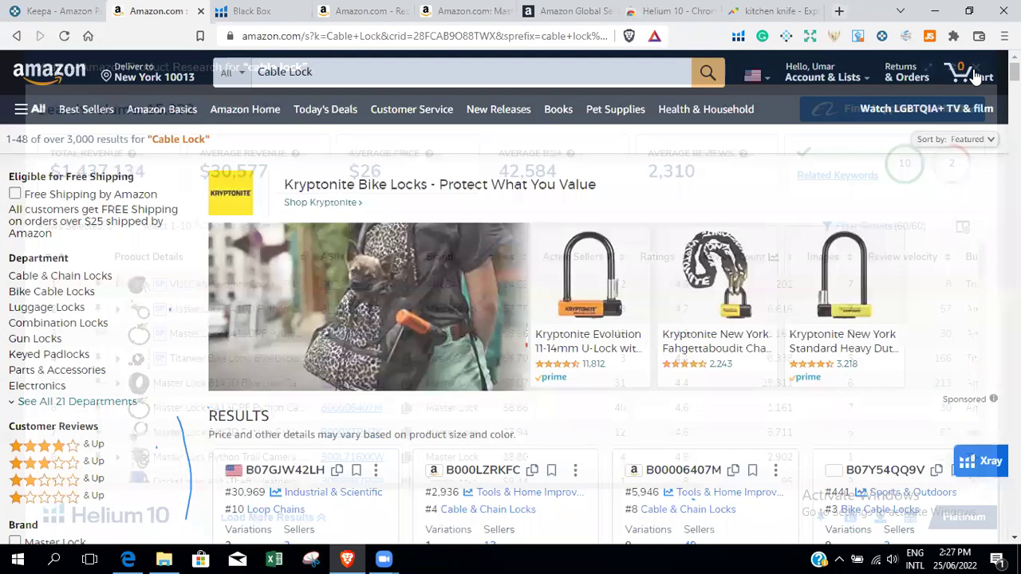
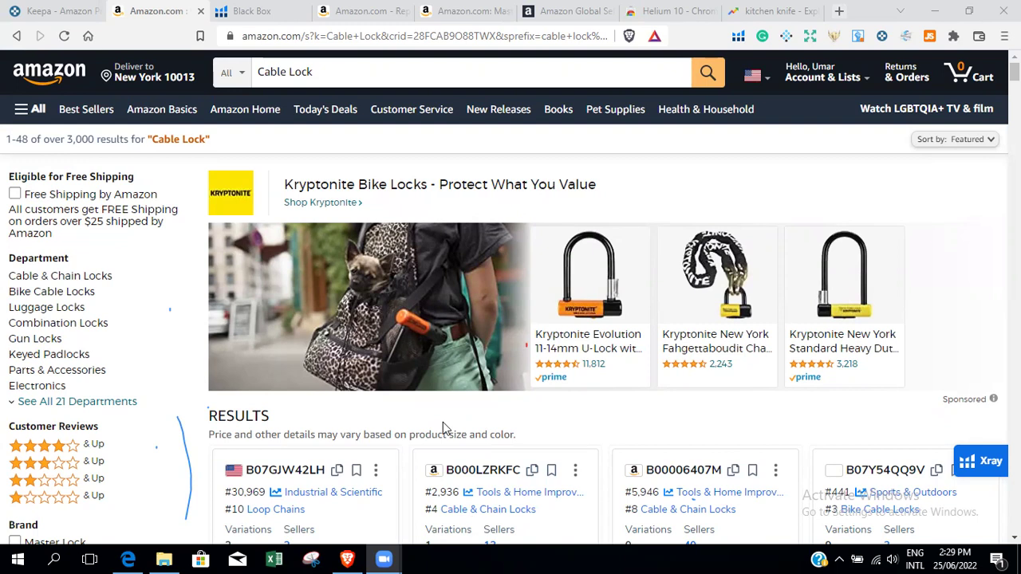
Step: Browse the Black Box results for another candidate and open the Amazon listing of the OKLGO water jug caps
left_click(252, 10)
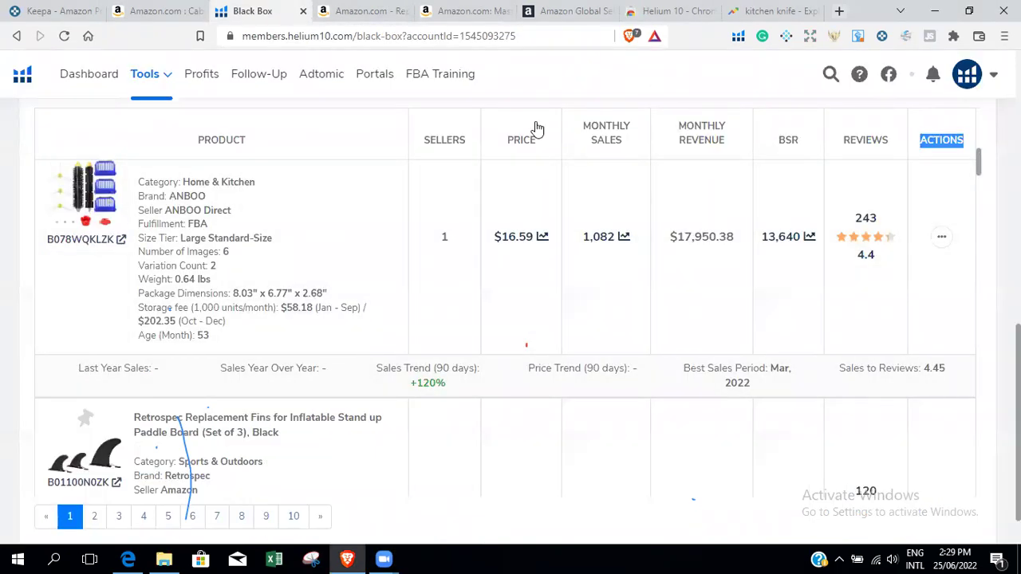
left_click(537, 127)
scroll(735, 339, "up", 10)
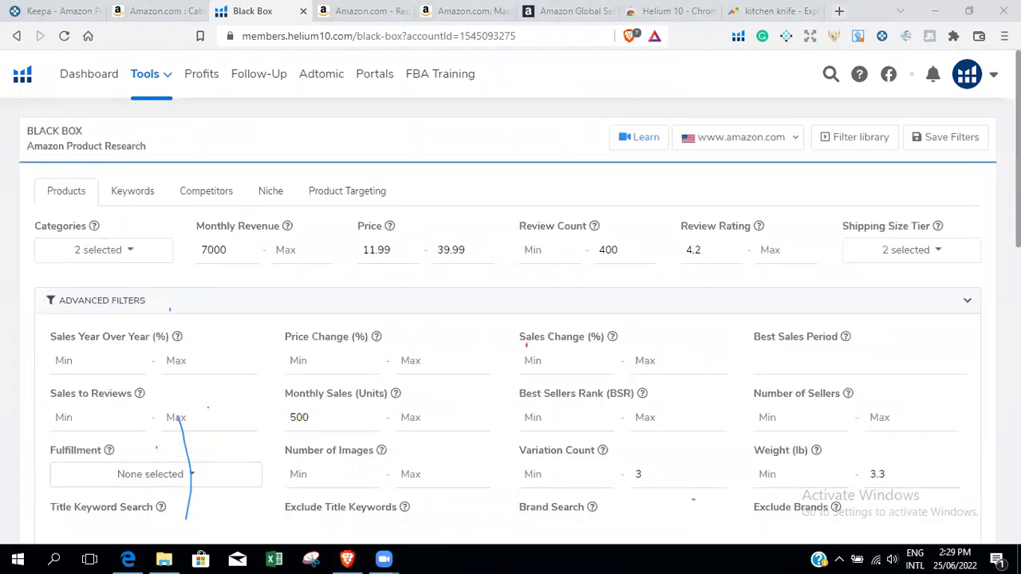
scroll(680, 263, "down", 10)
scroll(519, 320, "down", 1)
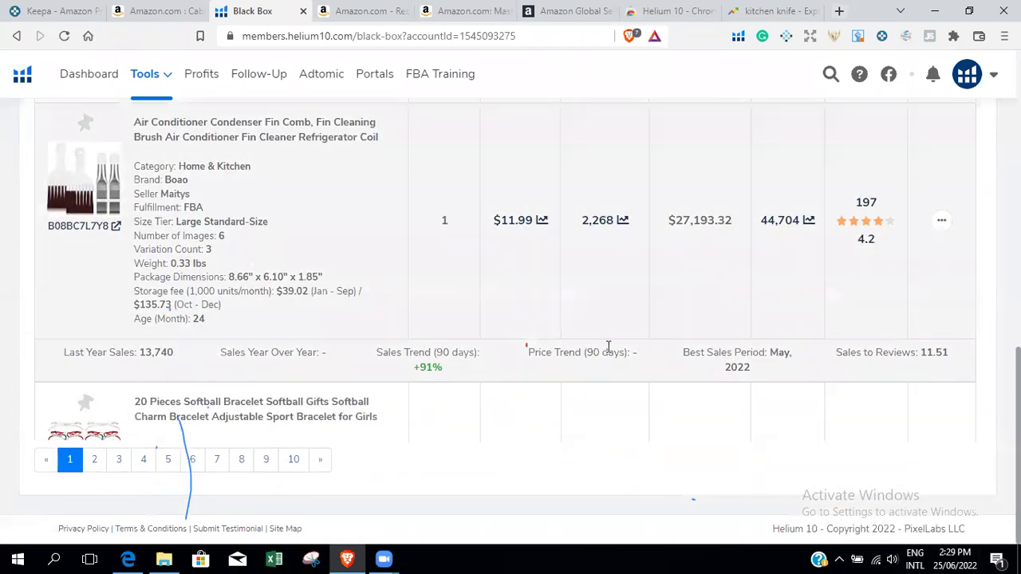
scroll(511, 319, "up", 2)
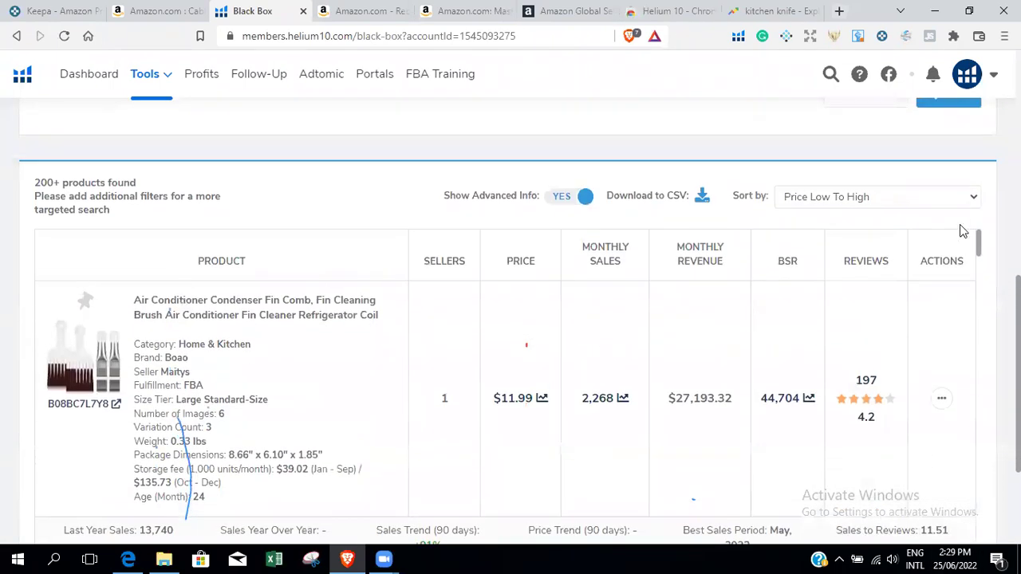
left_click_drag(982, 255, 990, 350)
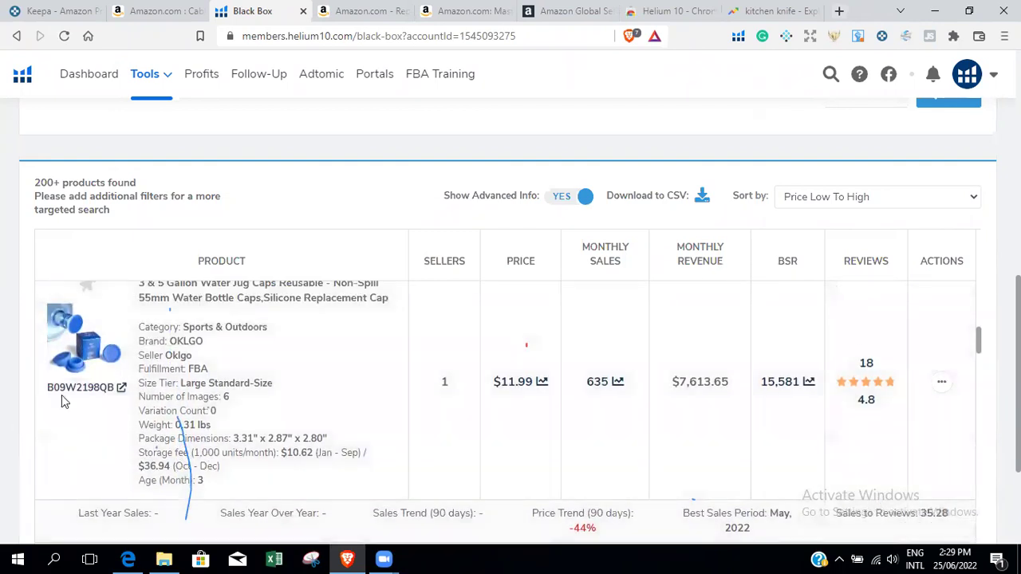
left_click(124, 390)
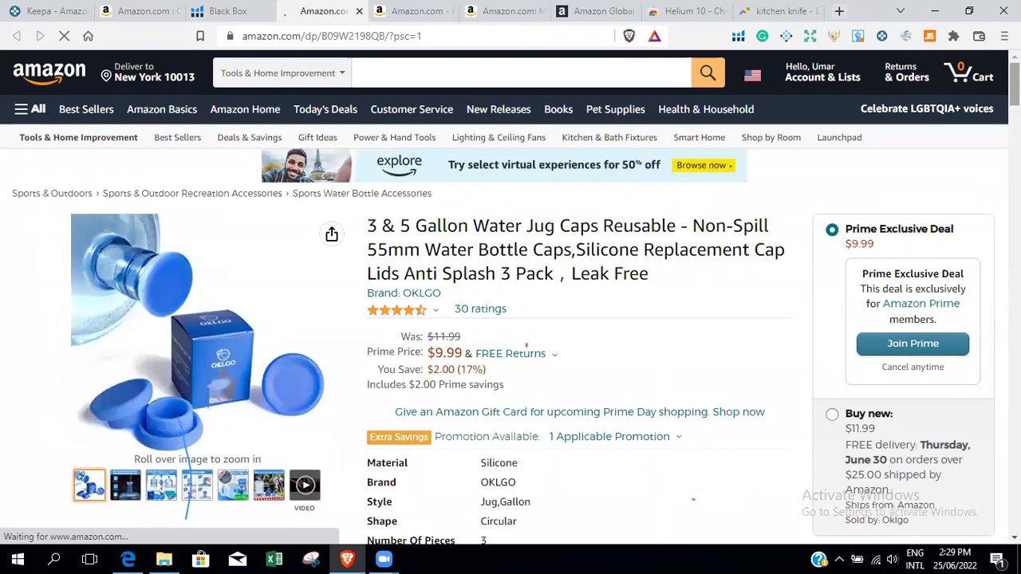
Step: Look over the water jug caps listing and consult the Conventional Product Hunting Criteria slide in 8th class.pdf in Edge
scroll(526, 345, "down", 1)
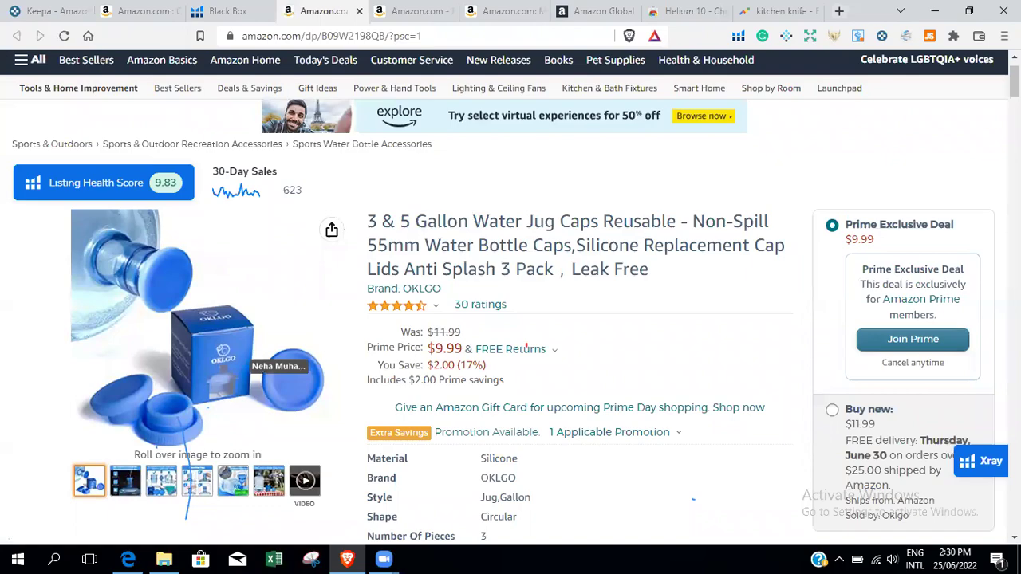
left_click(130, 558)
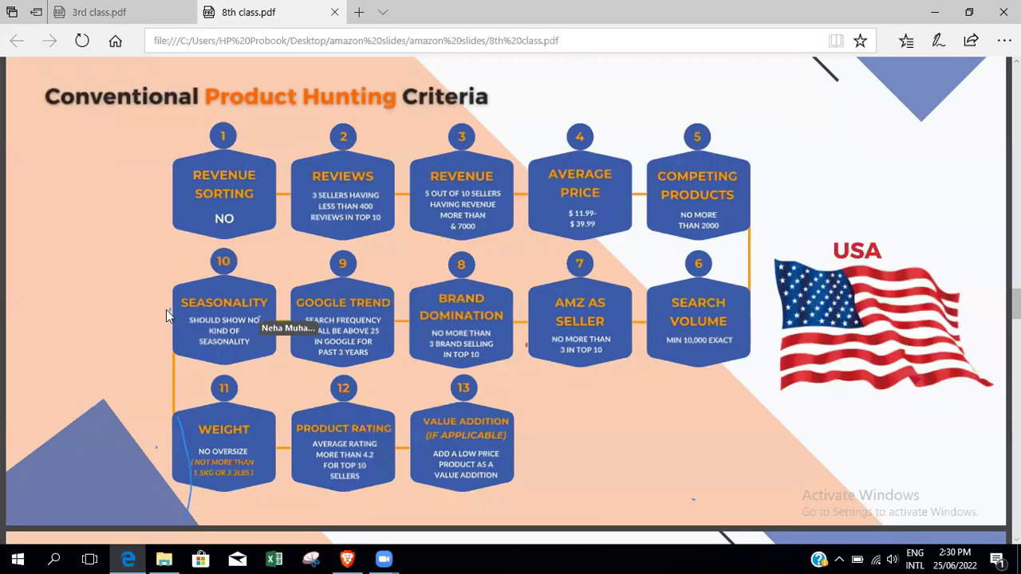
left_click(128, 558)
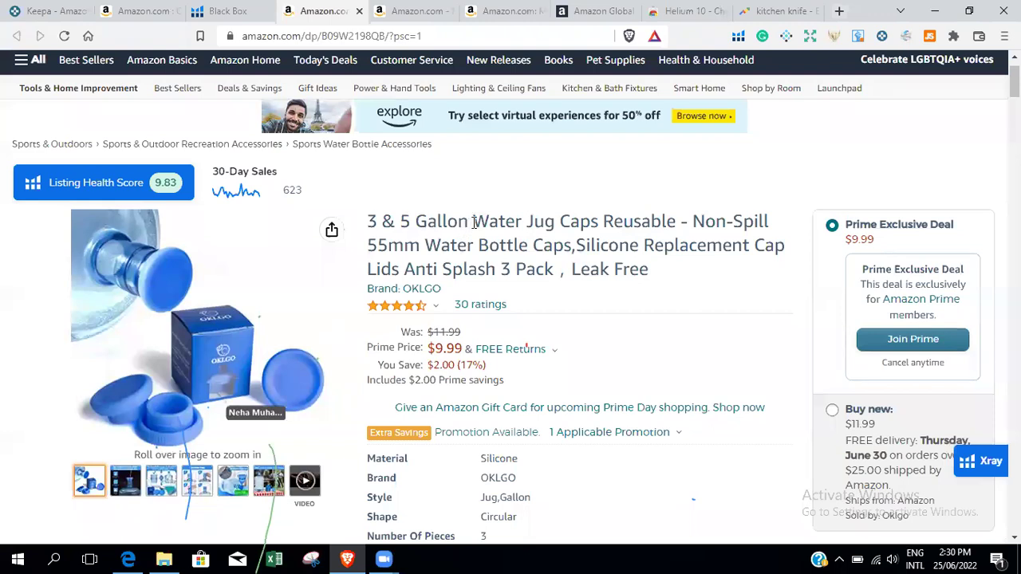
Step: Copy "Water Jug Caps" from the OKLGO listing title and search Amazon for it, replacing the Cable Lock search
left_click_drag(474, 223, 592, 223)
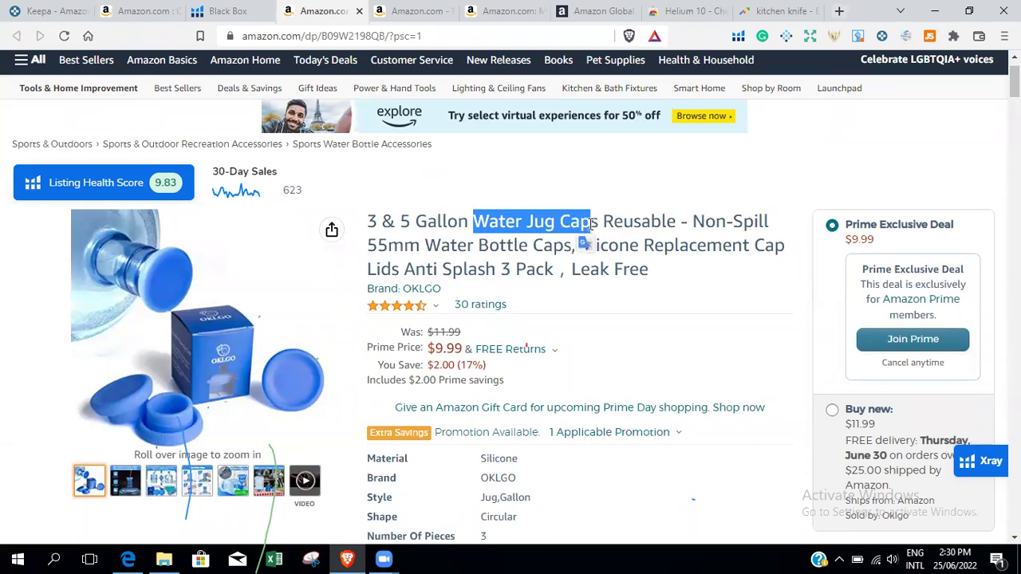
left_click(594, 223)
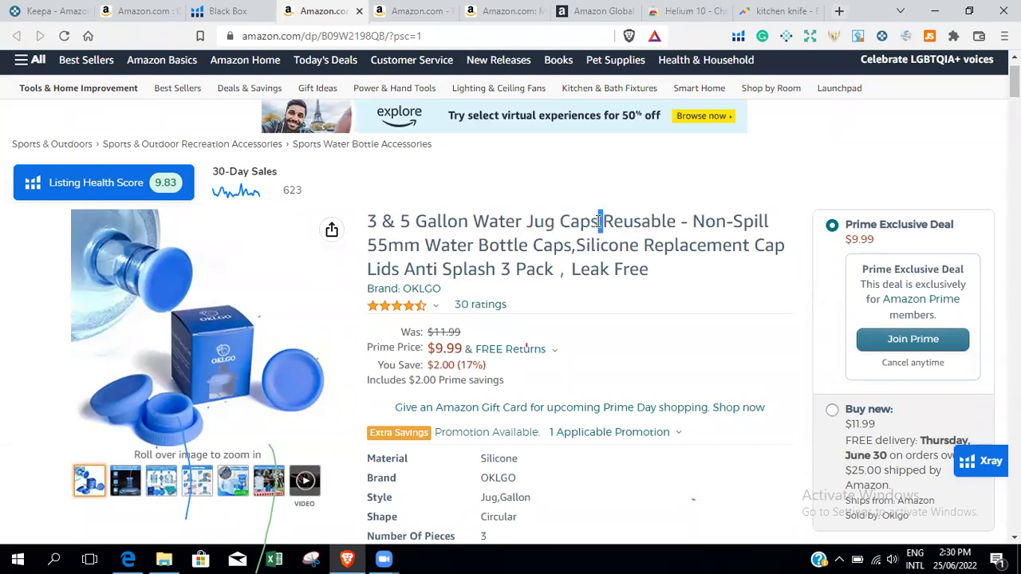
left_click_drag(474, 223, 598, 227)
key("ctrl+c")
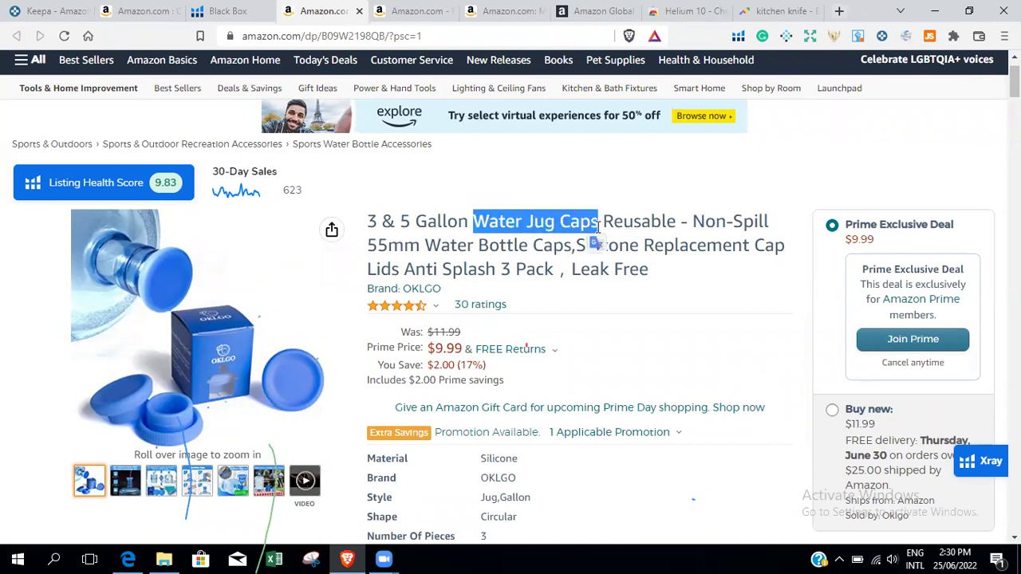
key("ctrl+shift+Tab")
key("ctrl+shift+Tab")
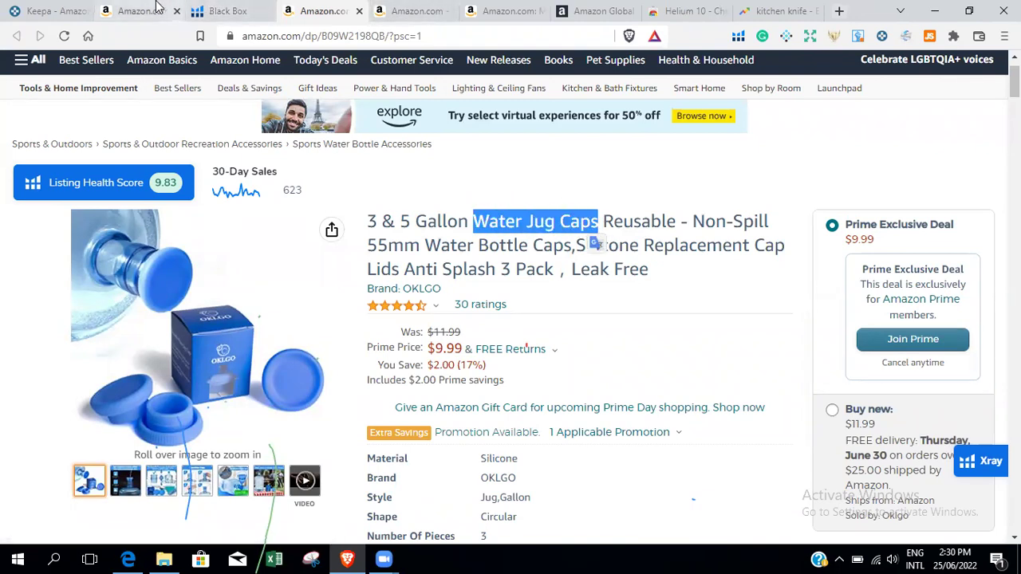
mouse_move(272, 72)
left_mouse_down()
mouse_move(318, 72)
mouse_move(257, 69)
left_mouse_up()
key("ctrl+v")
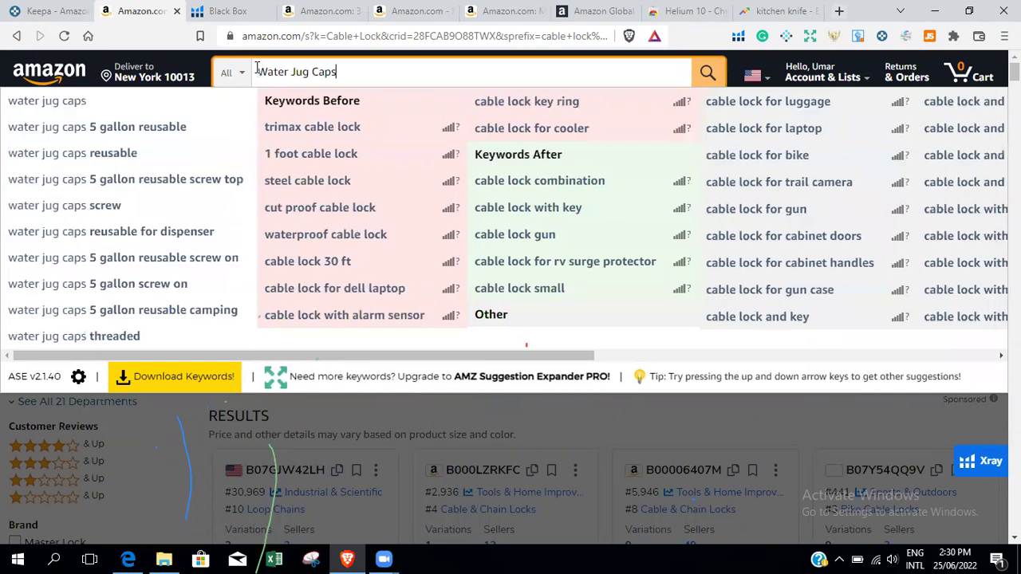
key("Return")
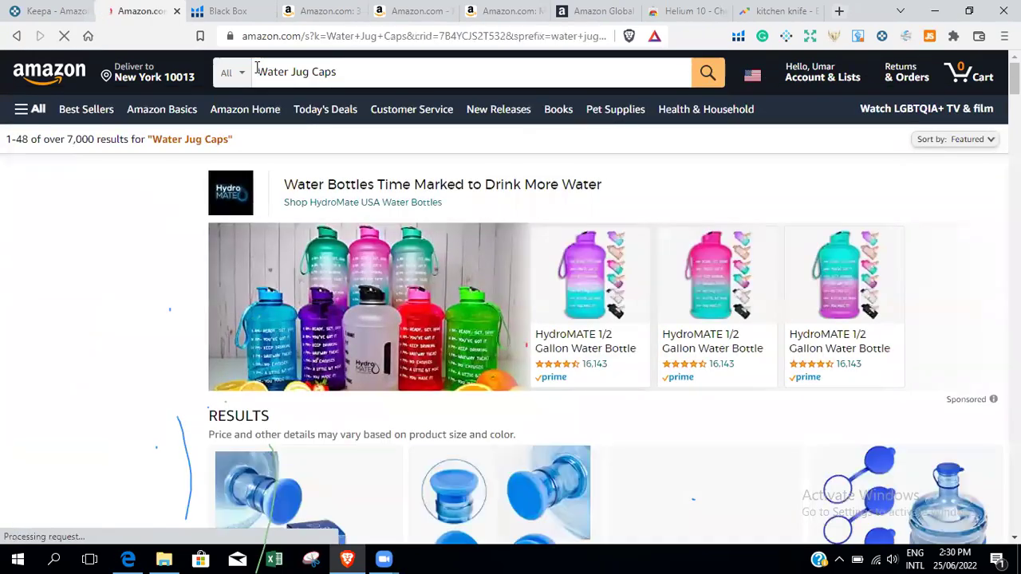
Step: Check the result count for the Water Jug Caps search and run Helium 10 Xray on the results page
mouse_move(66, 136)
left_mouse_down()
mouse_move(88, 139)
mouse_move(74, 139)
left_mouse_up()
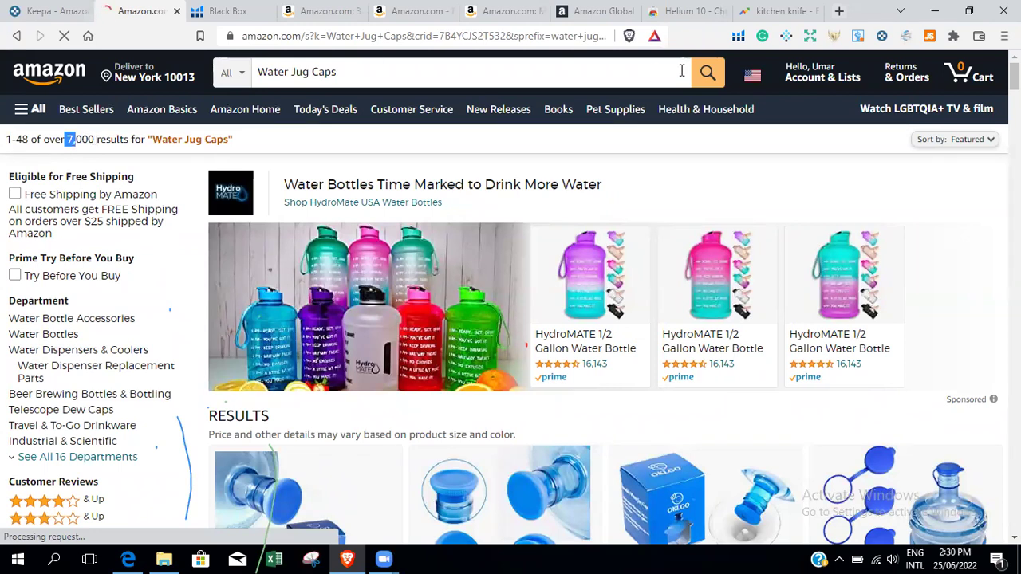
left_click(738, 36)
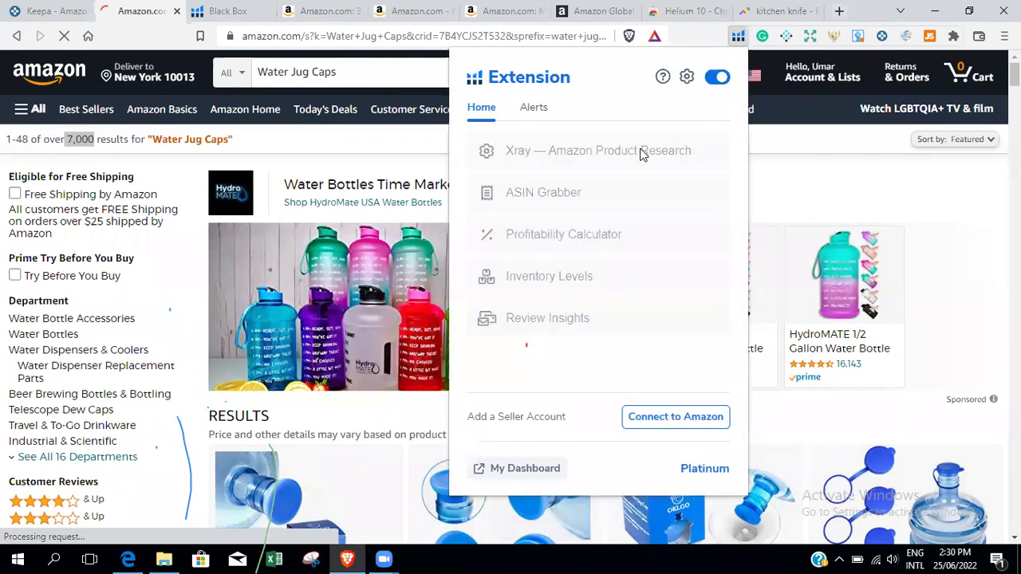
left_click(638, 155)
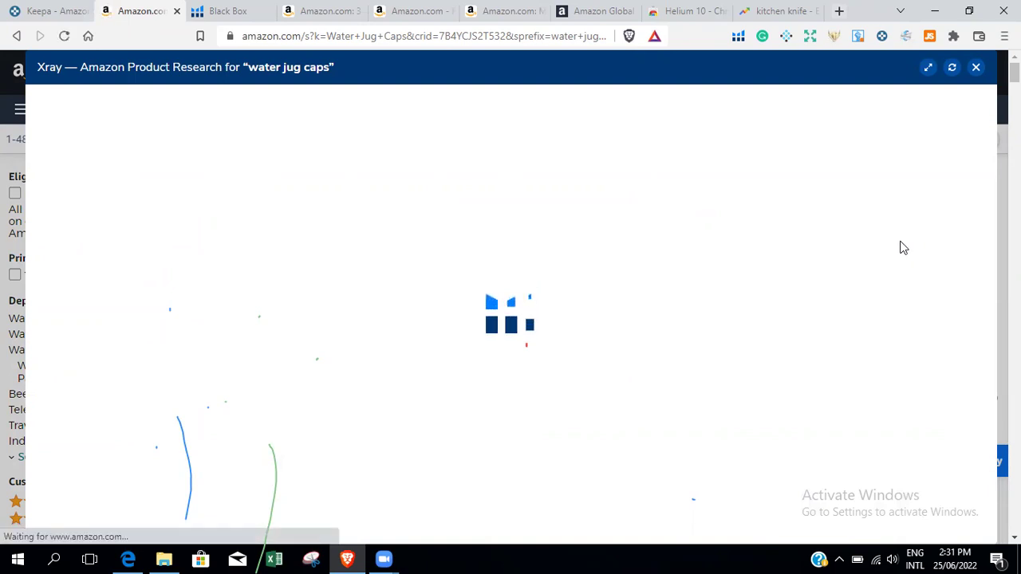
Step: Consult the Conventional Product Hunting Criteria slide in Edge, and return to Brave to review the Xray figures for water jug caps
left_click(127, 559)
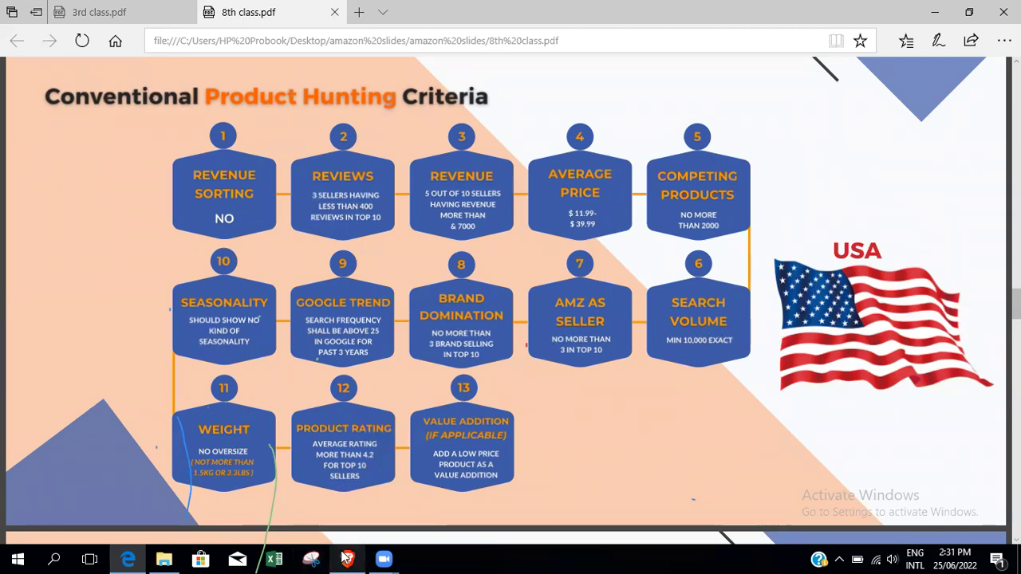
mouse_move(347, 560)
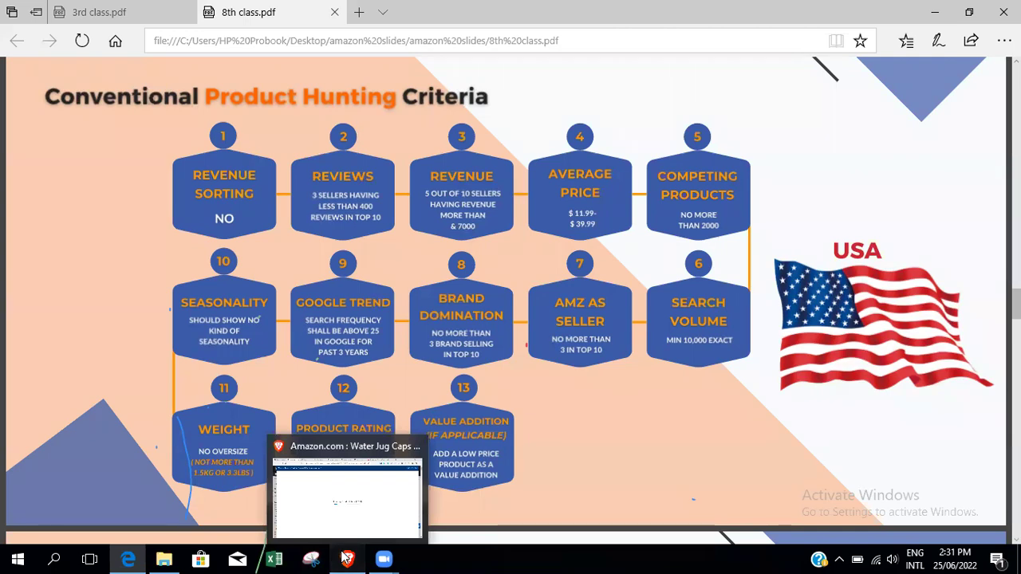
left_click(347, 560)
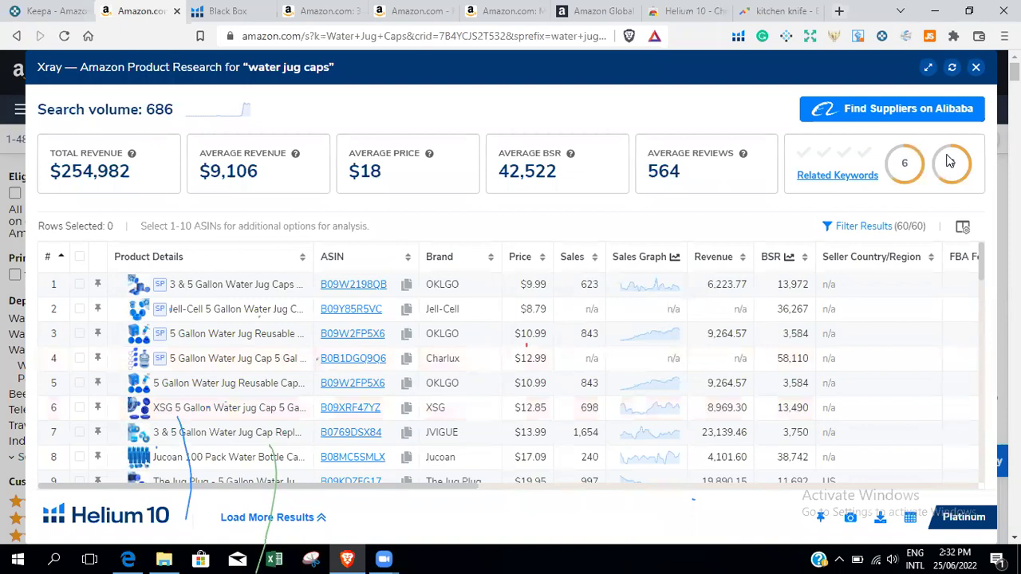
mouse_move(951, 162)
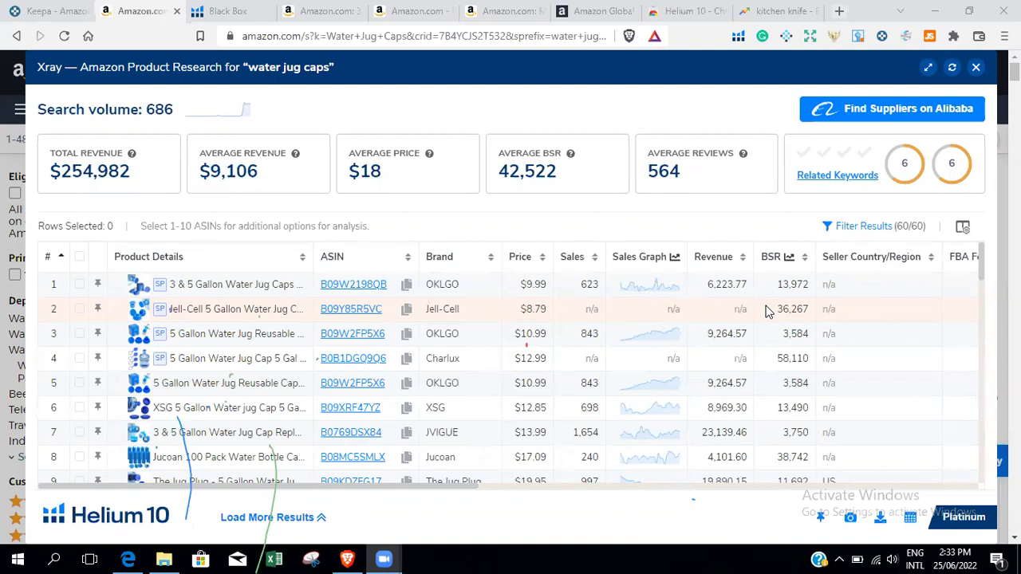
Step: Reopen Helium 10 Black Box with a blank product search form and view its category choices without selecting any
left_click(234, 8)
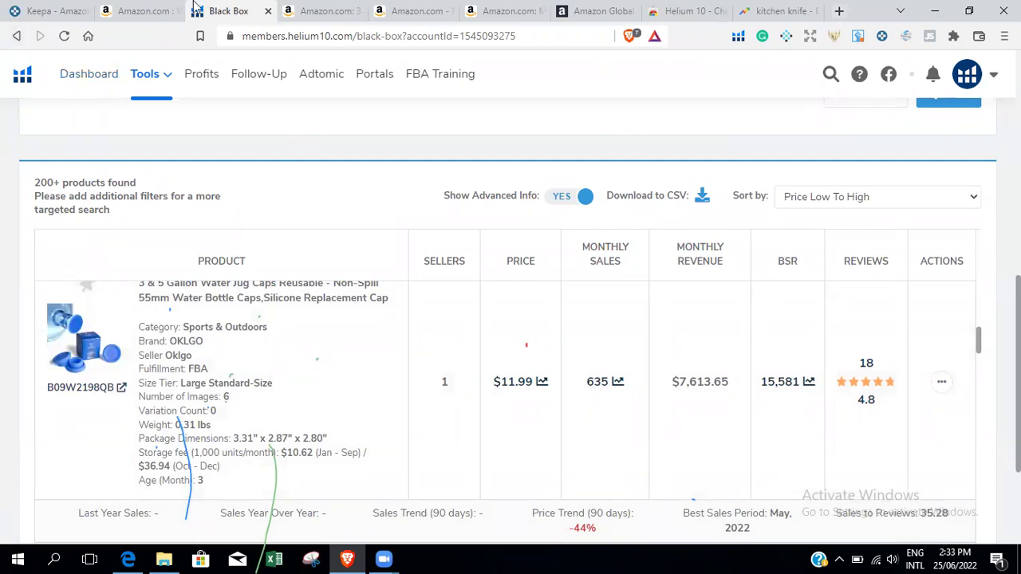
left_click(156, 76)
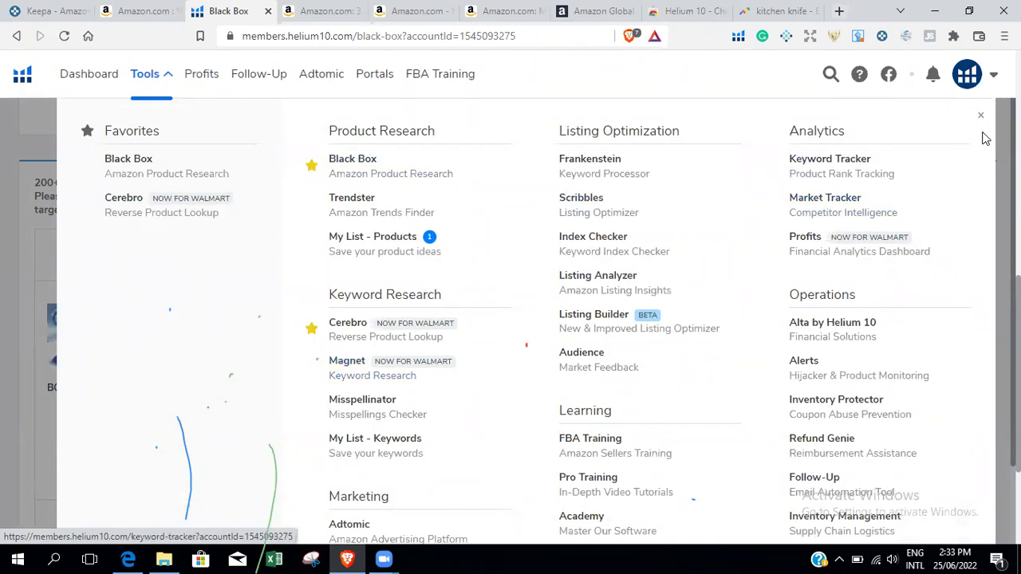
left_click(396, 168)
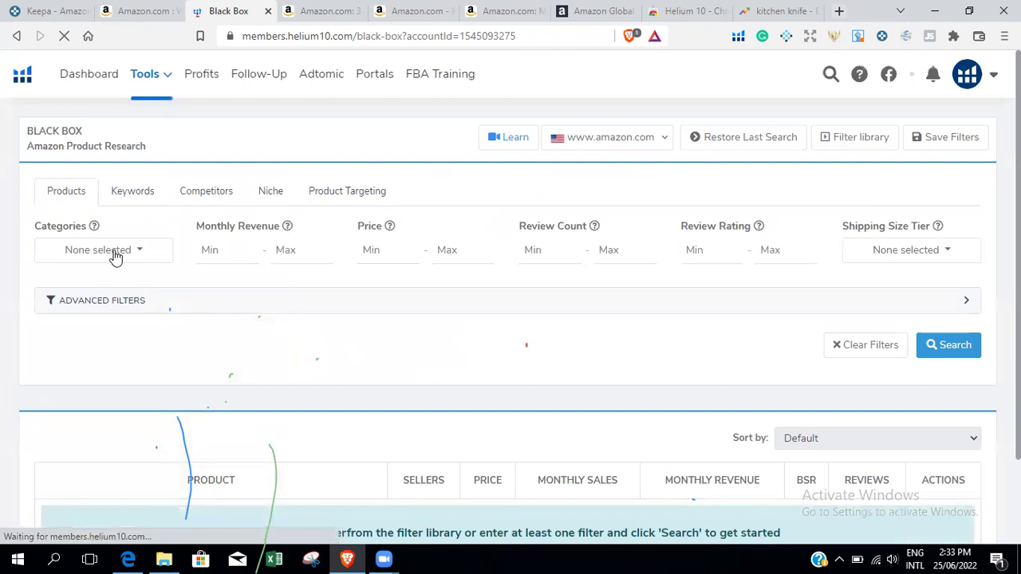
left_click(116, 253)
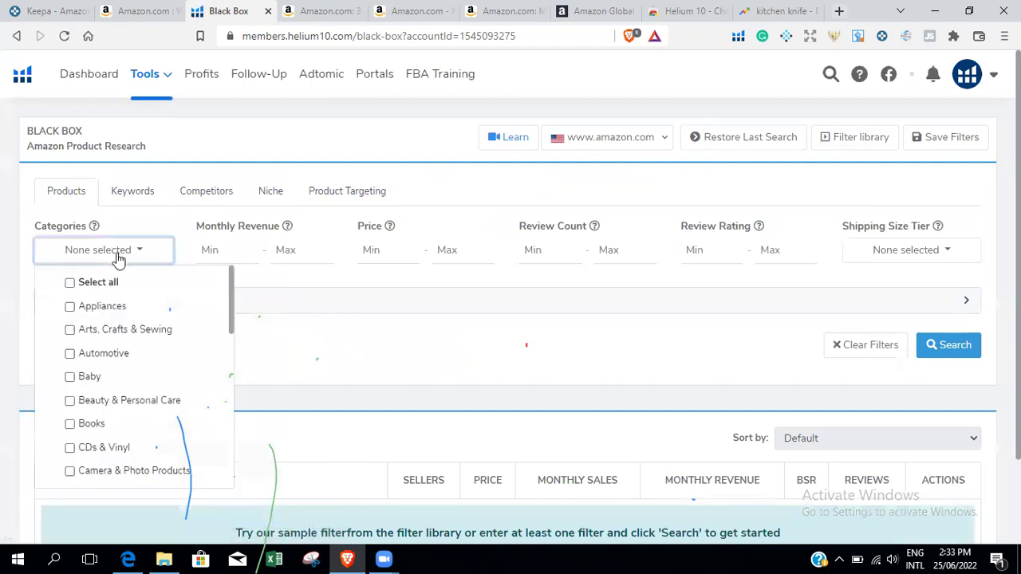
left_click(263, 284)
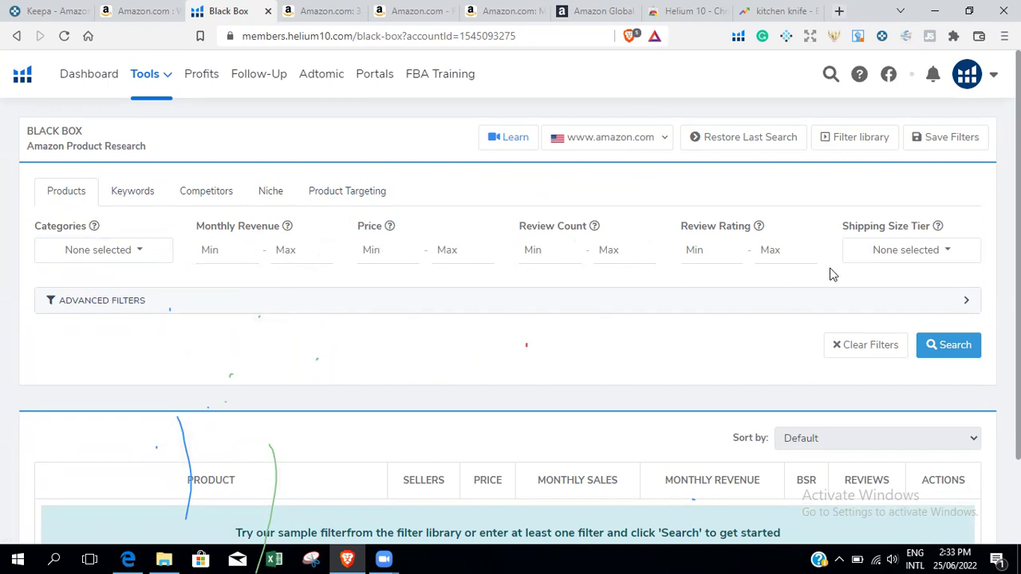
Step: Expand Black Box's Advanced Filters and look through the available filter fields down to the empty results table
left_click(708, 301)
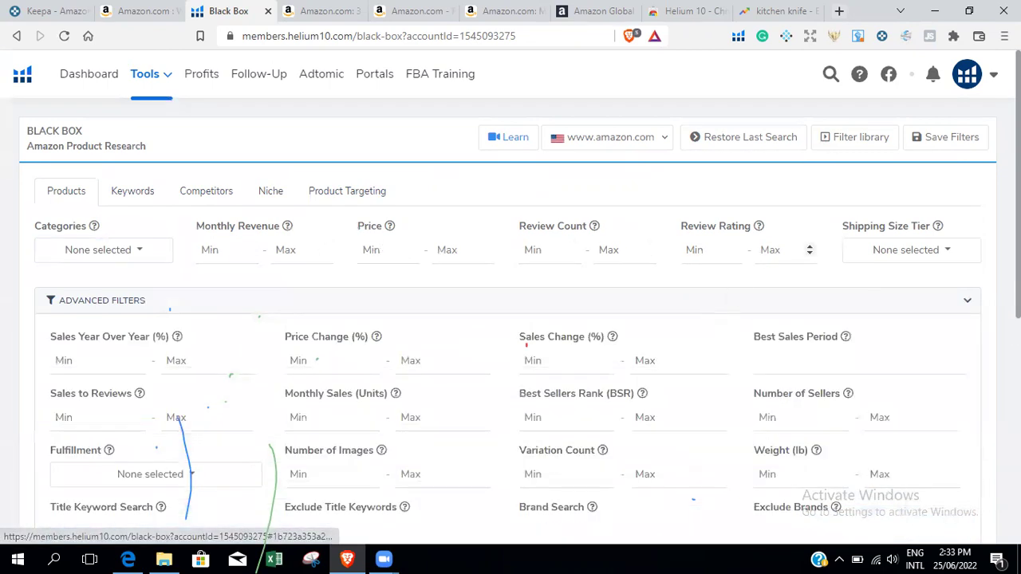
scroll(526, 341, "down", 1)
scroll(525, 341, "down", 2)
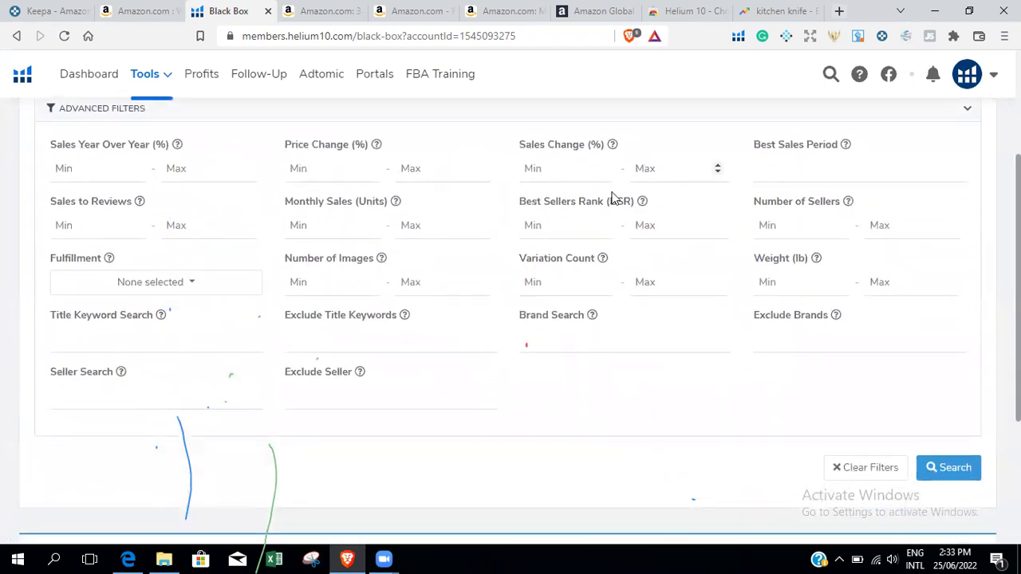
scroll(525, 345, "down", 3)
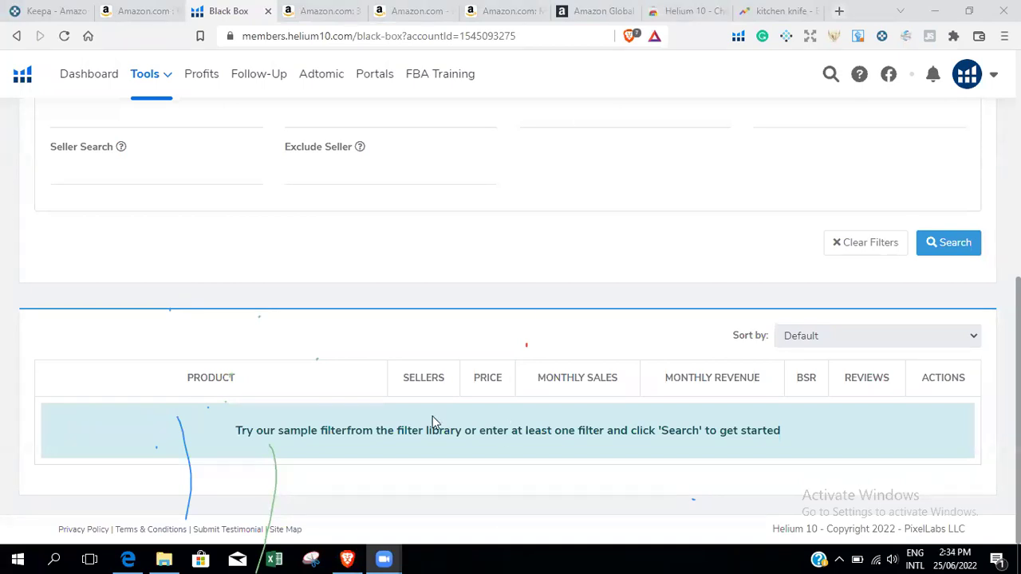
scroll(510, 319, "up", 4)
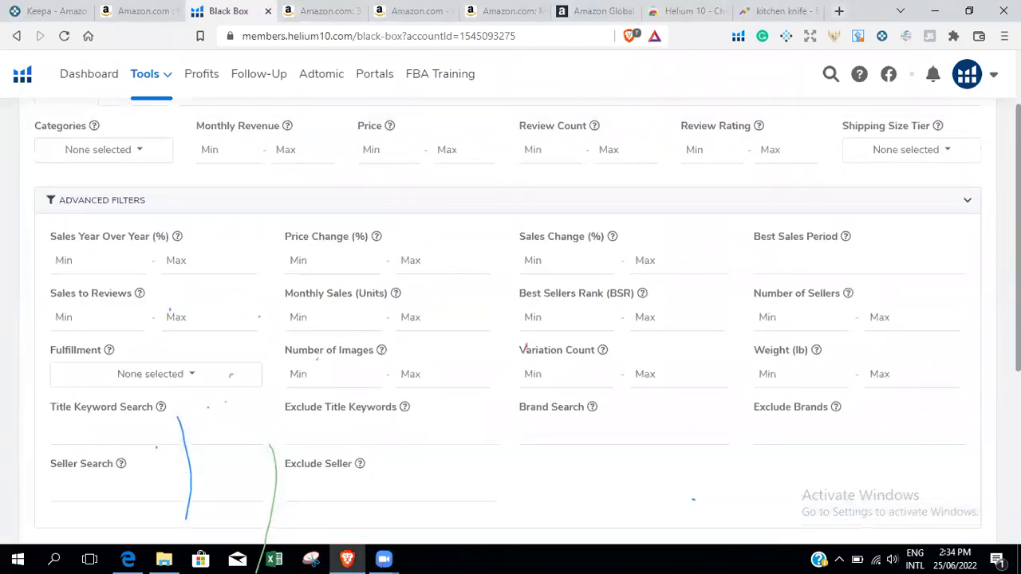
scroll(511, 319, "up", 1)
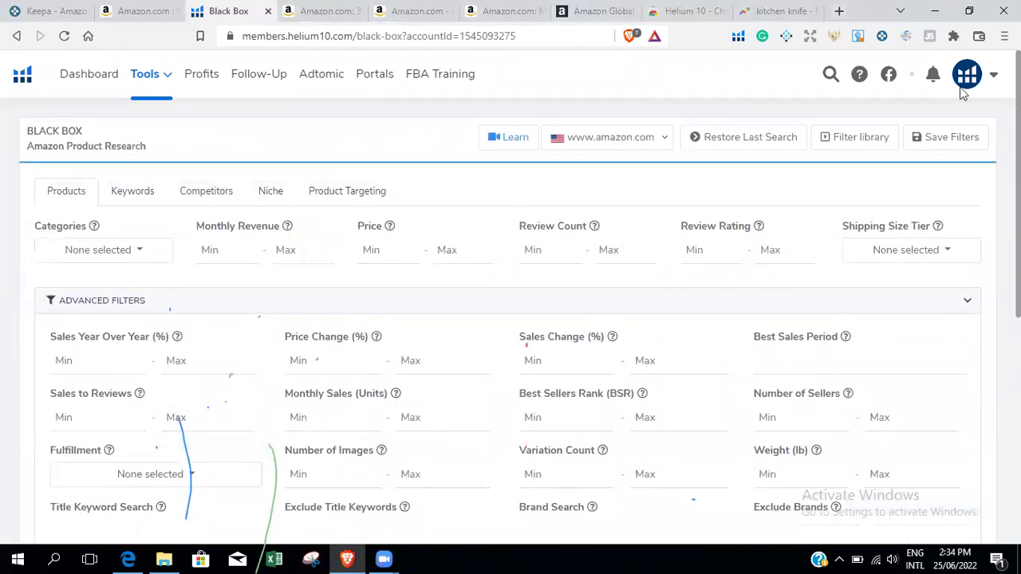
Step: Check the search volume of water jug caps in the Xray report and close Xray
left_click(128, 12)
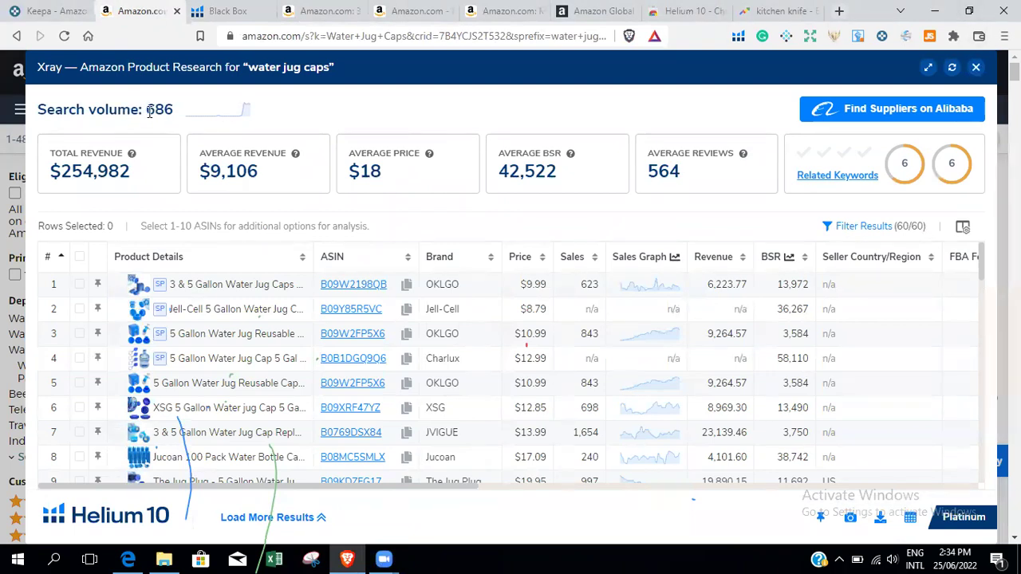
left_click_drag(149, 112, 175, 112)
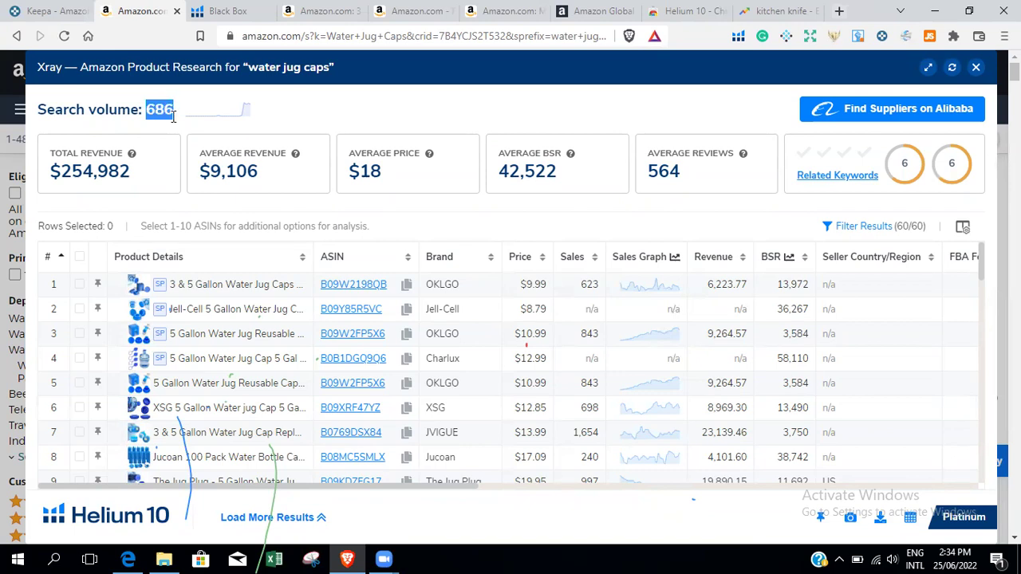
left_click(977, 68)
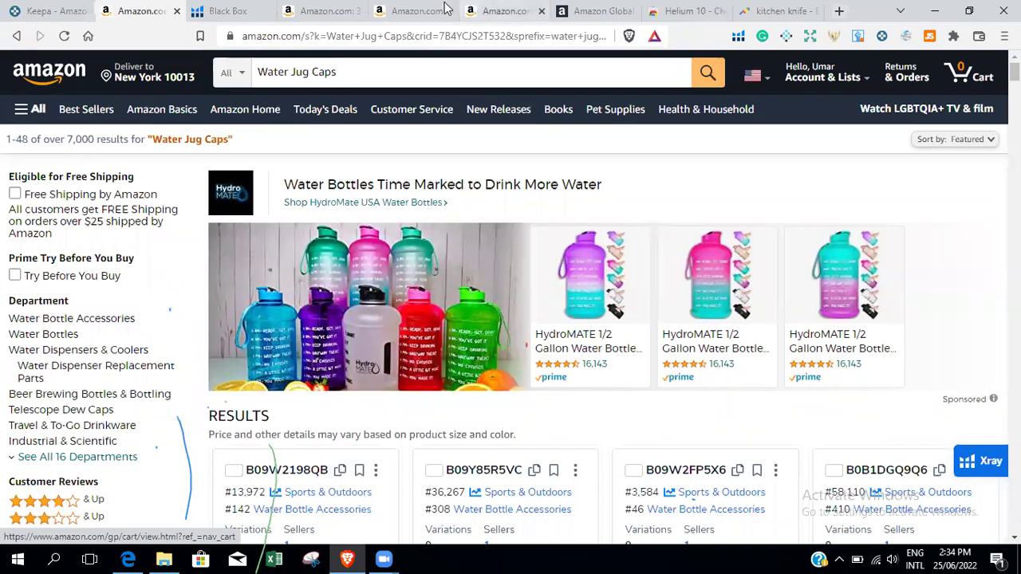
Step: Review the OKLGO water jug caps listing, including its title, price and About this item details
left_click(307, 7)
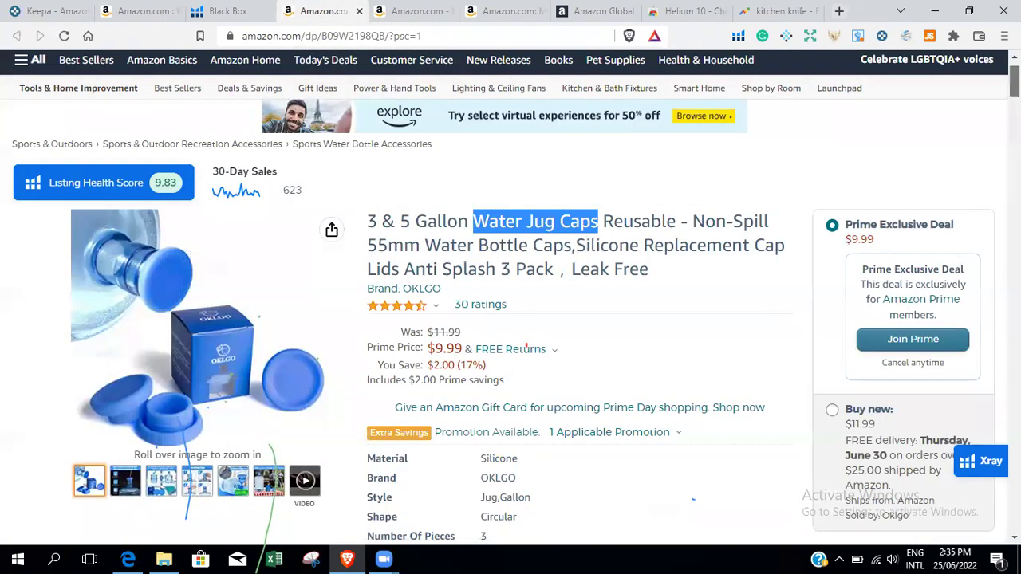
scroll(527, 345, "down", 2)
scroll(527, 343, "up", 2)
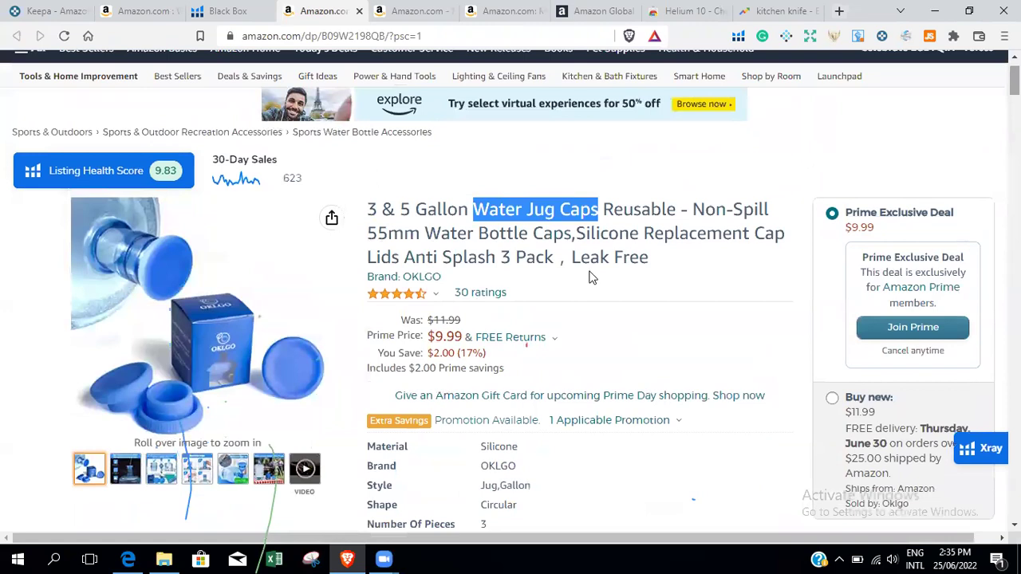
left_click(519, 205)
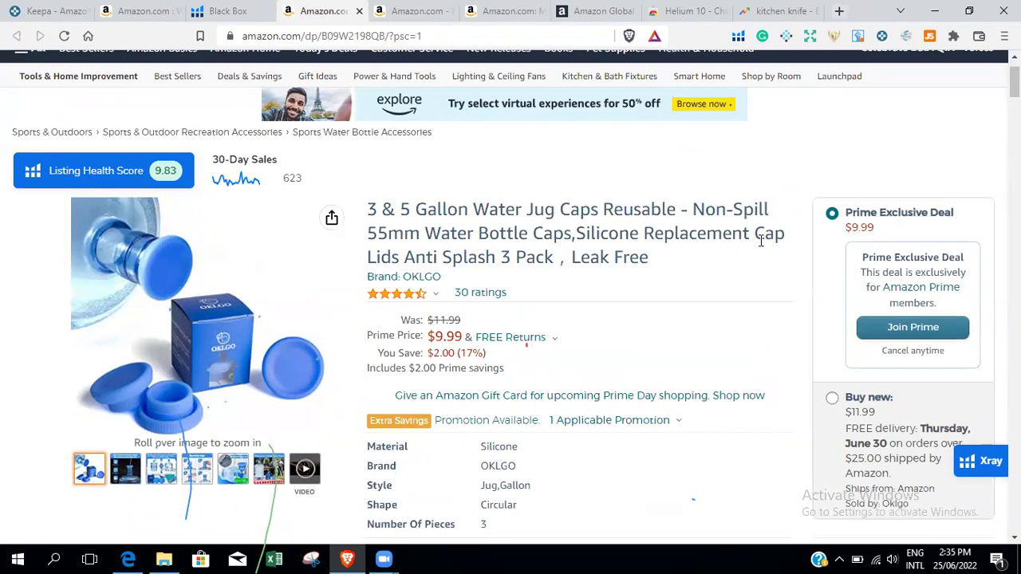
scroll(1014, 87, "down", 1)
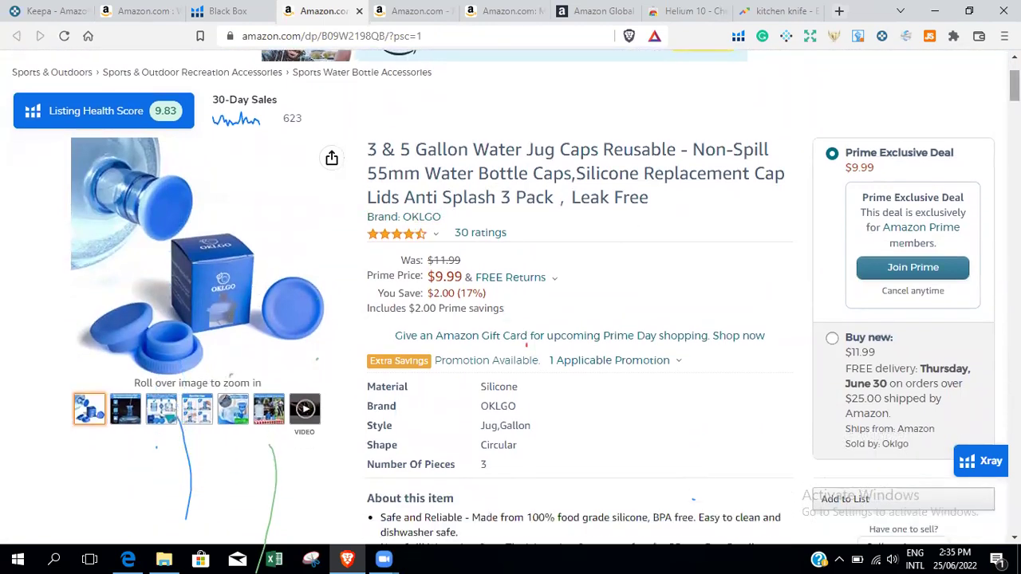
scroll(1015, 87, "down", 3)
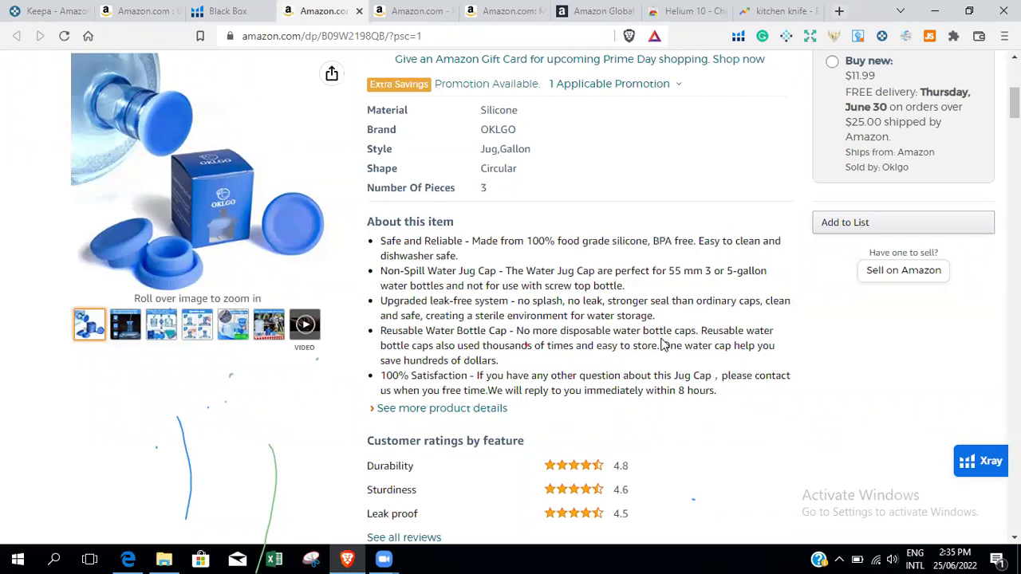
left_click(383, 10)
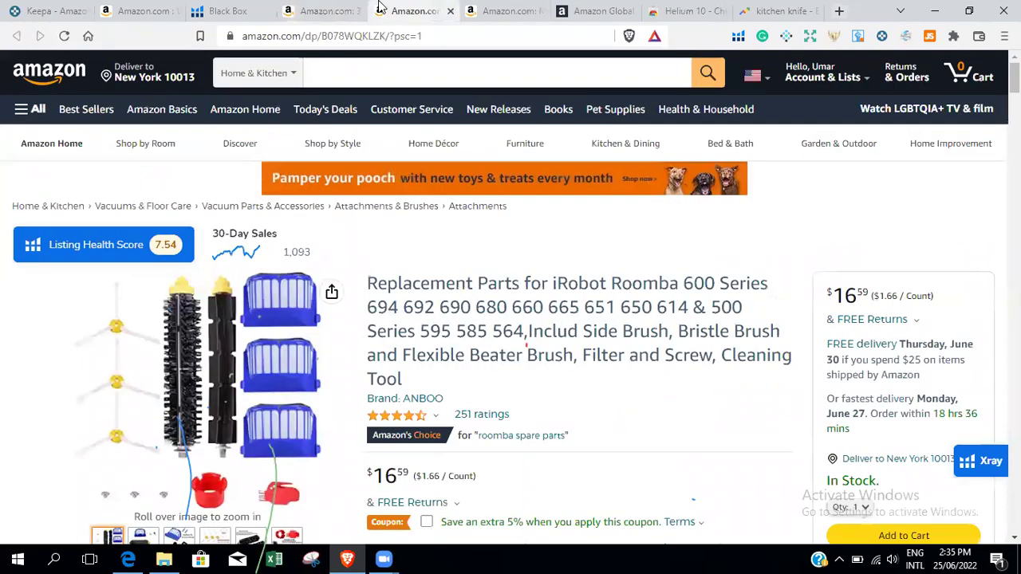
left_click(294, 8)
left_click(225, 10)
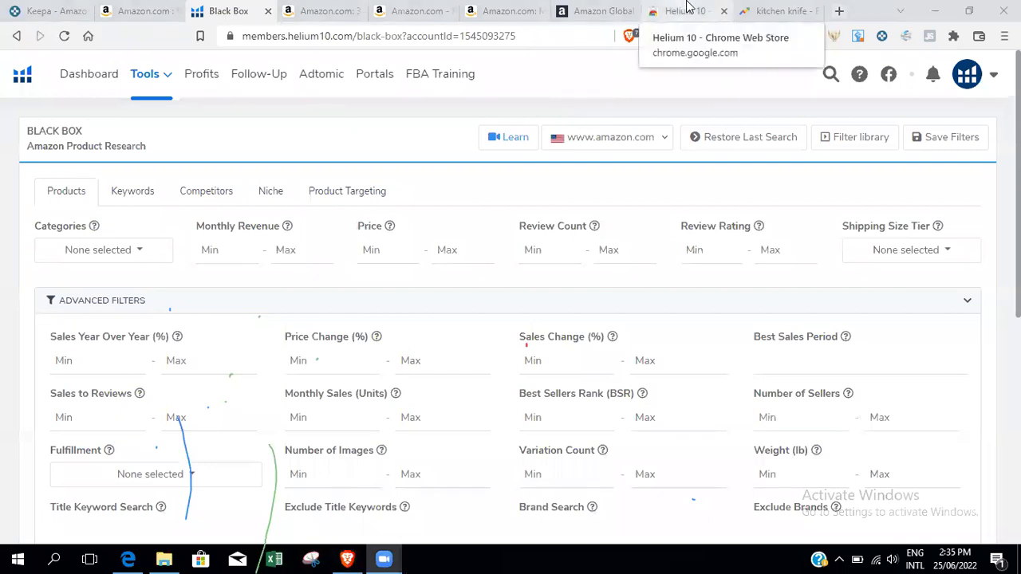
Step: Examine the five-year United States Google Trends chart for kitchen knife for search frequency and seasonality
left_click(684, 10)
left_click(798, 8)
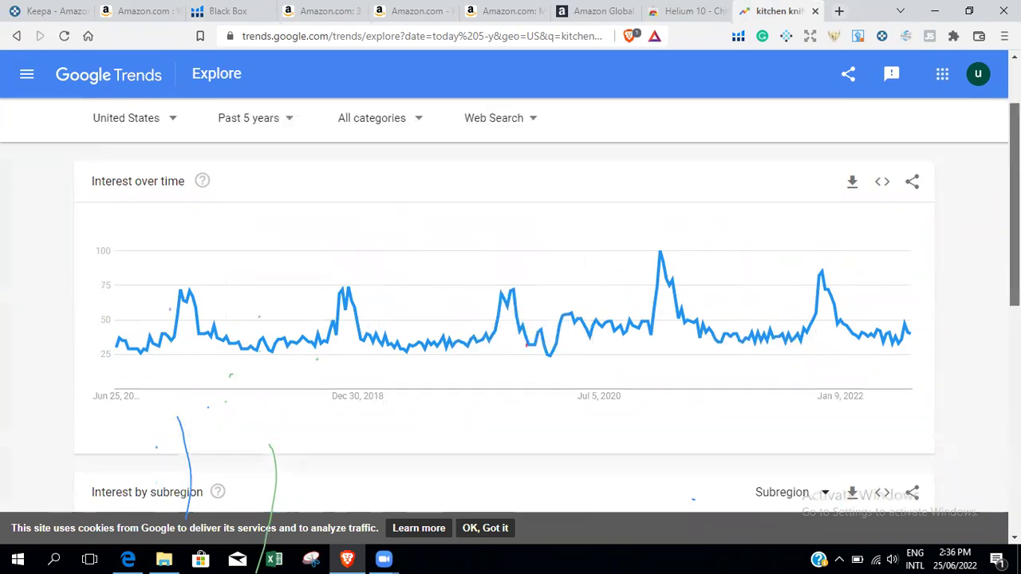
scroll(1014, 240, "up", 2)
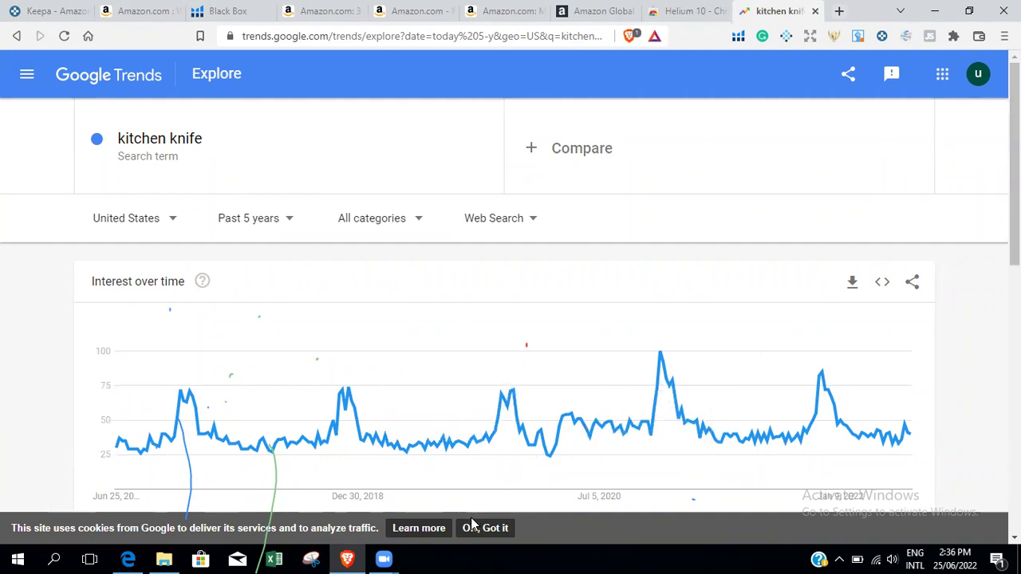
left_click(619, 8)
left_click(806, 8)
scroll(1015, 175, "down", 1)
scroll(510, 319, "down", 4)
scroll(511, 319, "up", 4)
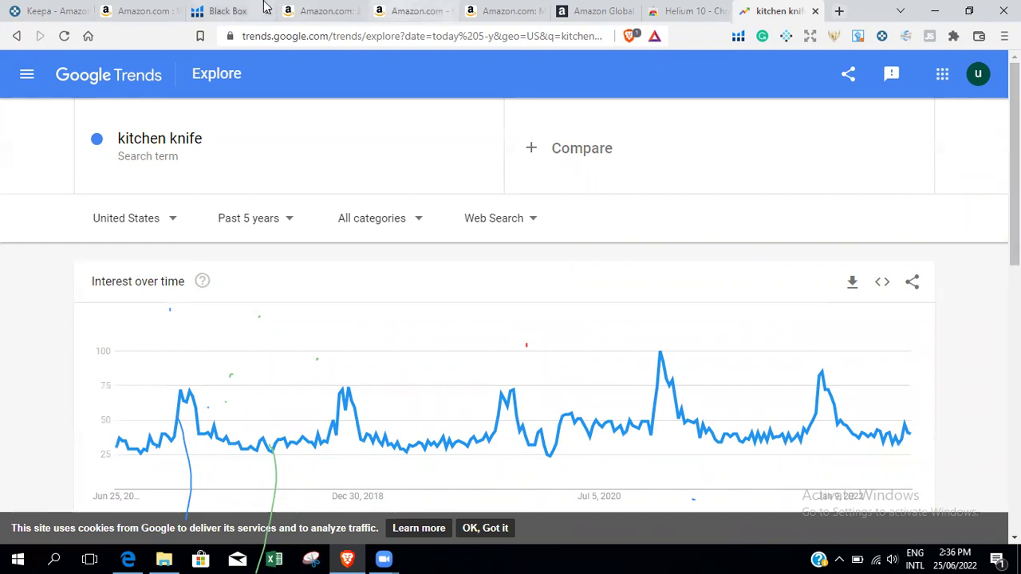
Step: Look through Amazon's search department list beside the Water Jug Caps query, from All Departments down to Whole Foods Market
left_click(236, 16)
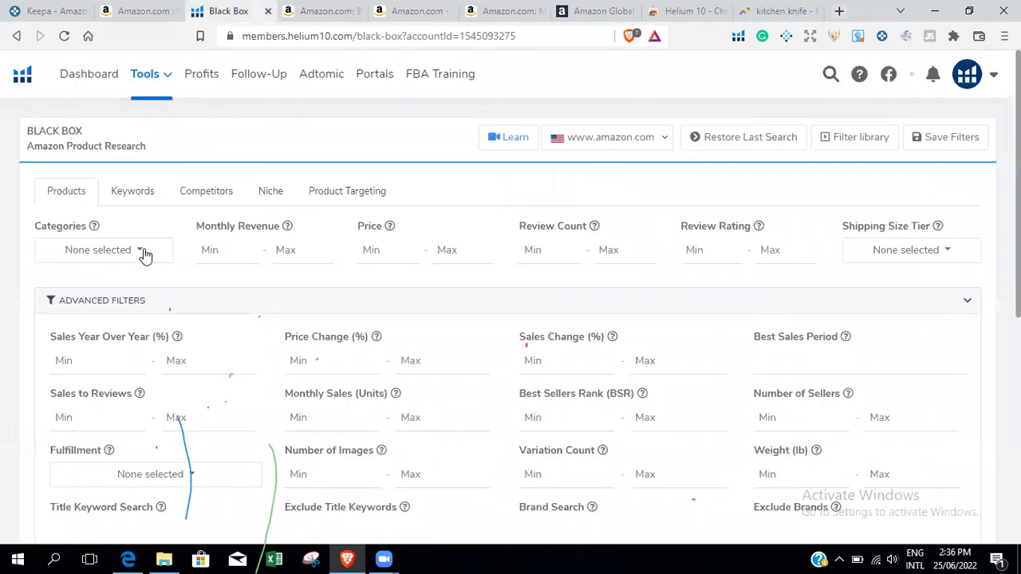
left_click(132, 7)
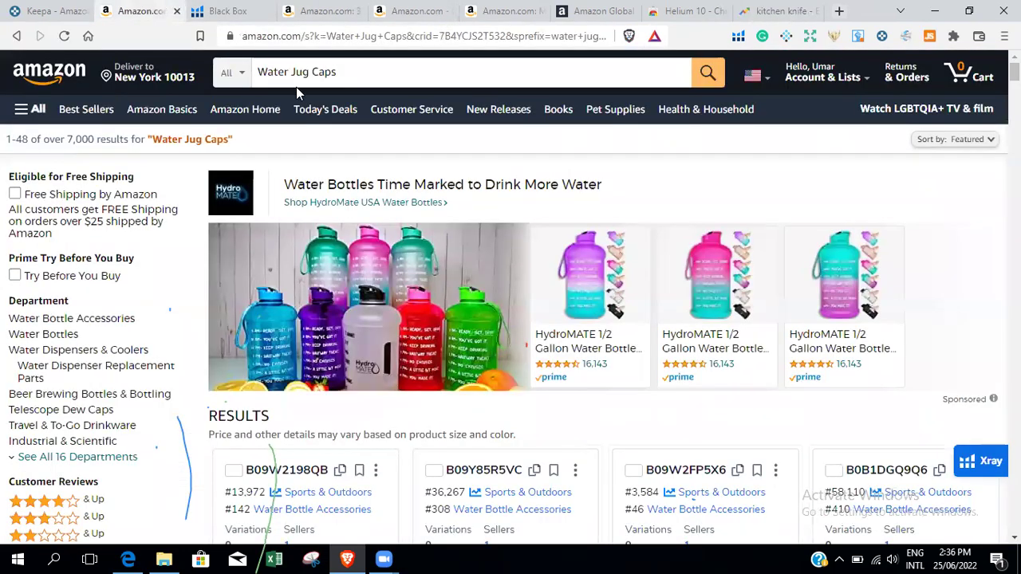
left_click(247, 76)
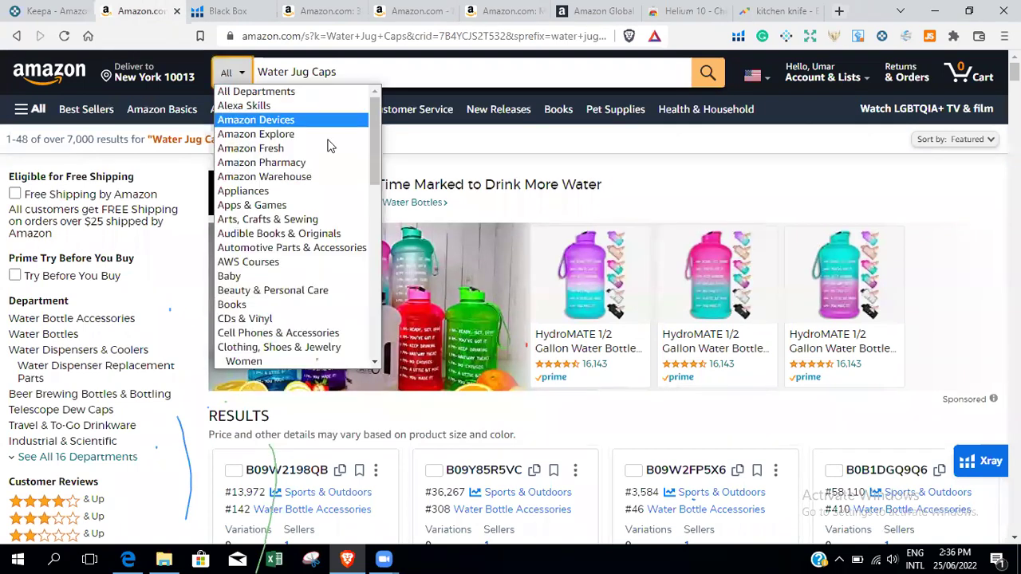
left_click_drag(375, 170, 366, 272)
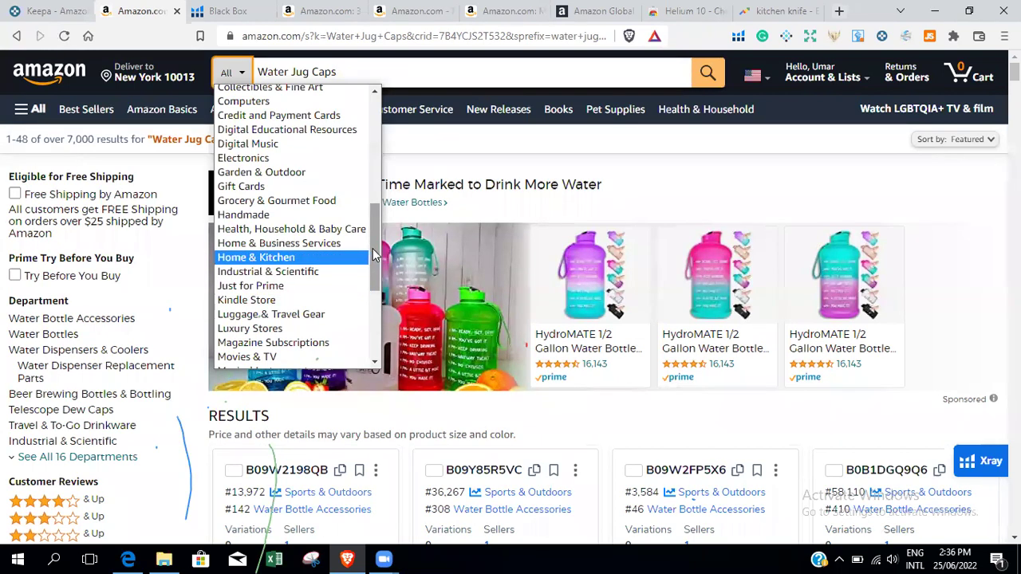
left_click_drag(375, 261, 375, 291)
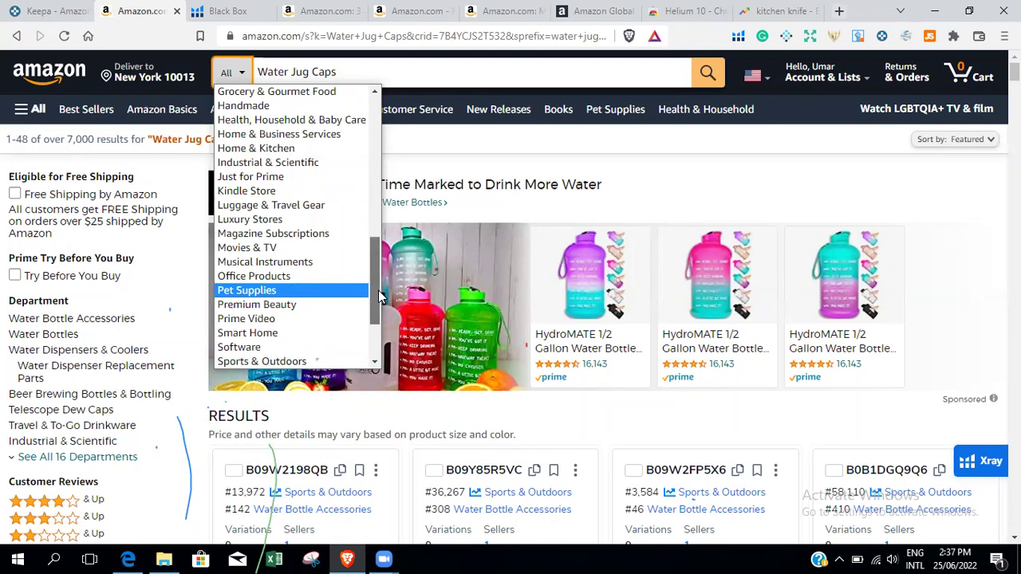
left_click_drag(376, 292, 377, 321)
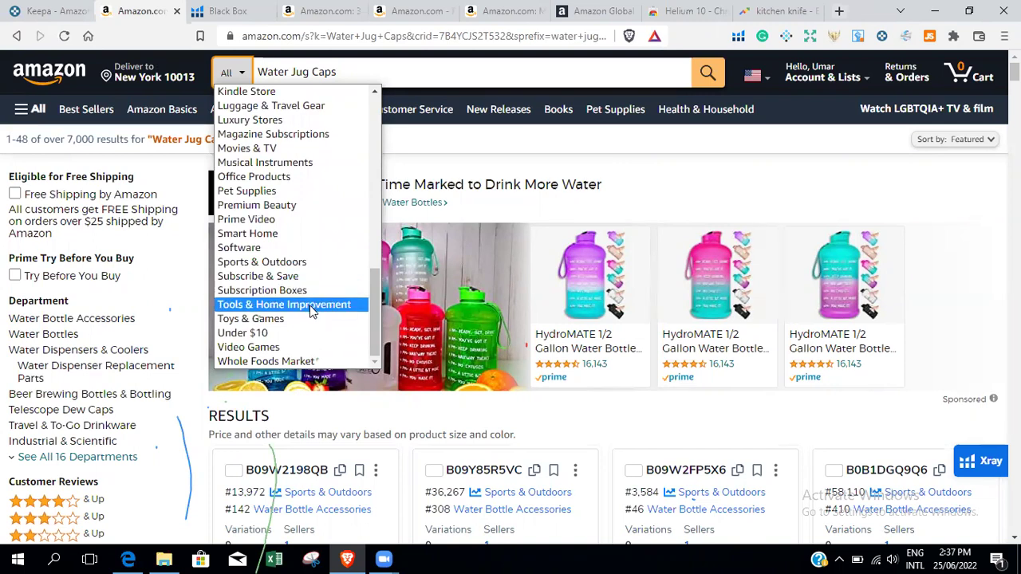
key("Escape")
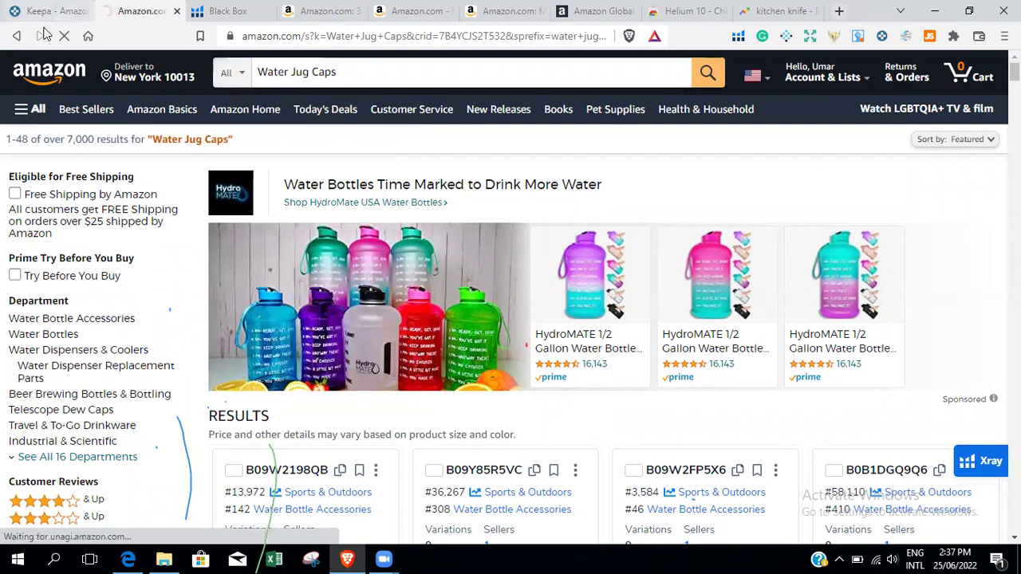
key("alt+Left")
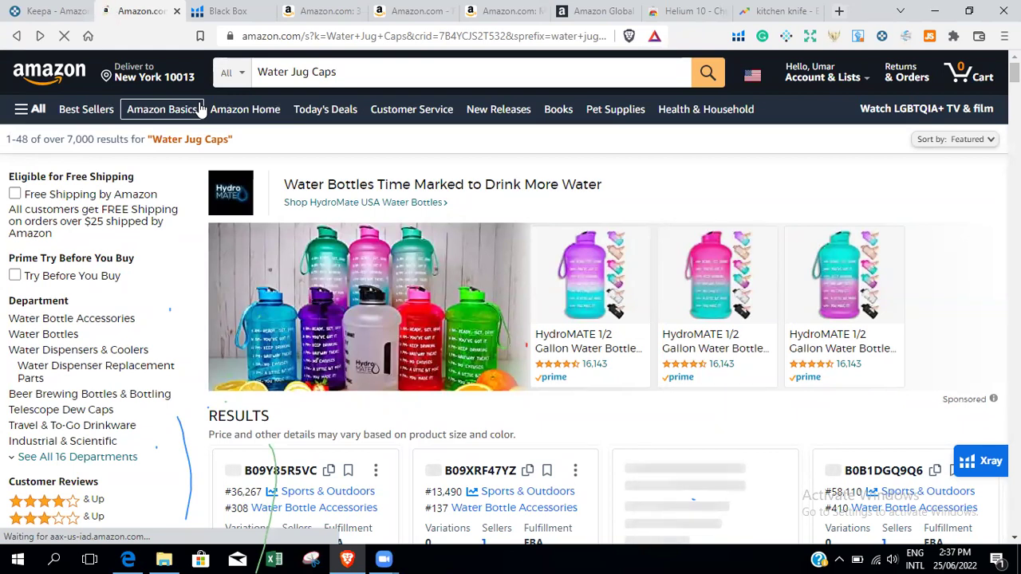
left_click(223, 10)
left_click(343, 8)
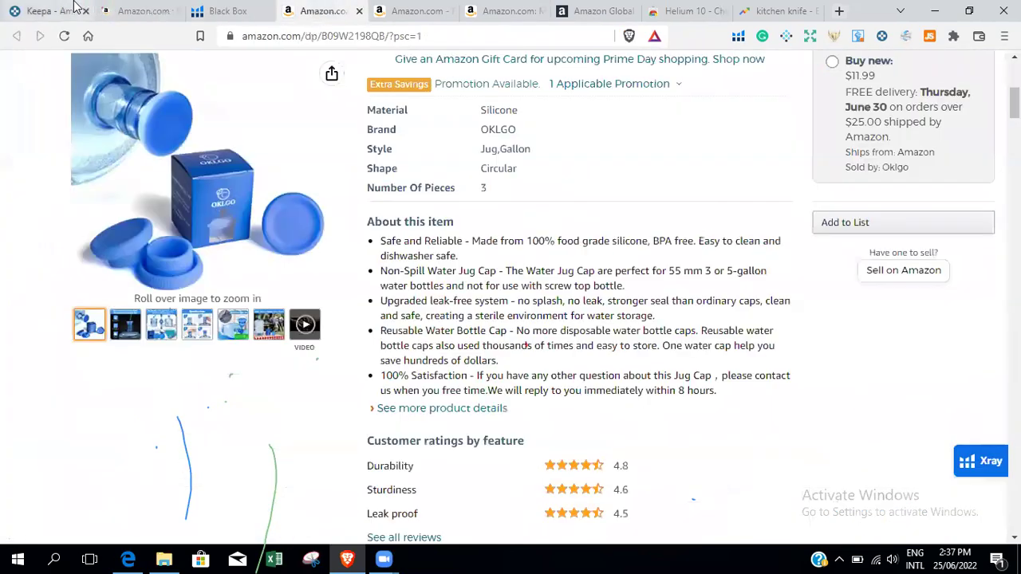
left_click(132, 10)
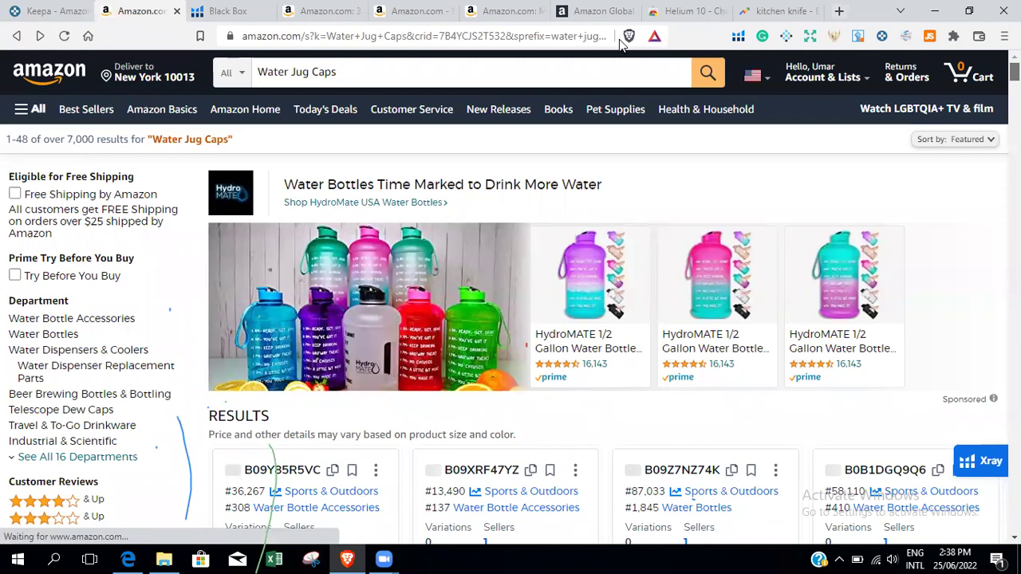
Step: Examine the Water Jug Caps search results on Amazon, comparing the listings' prices, ratings, sellers and sales ranks
scroll(511, 320, "down", 5)
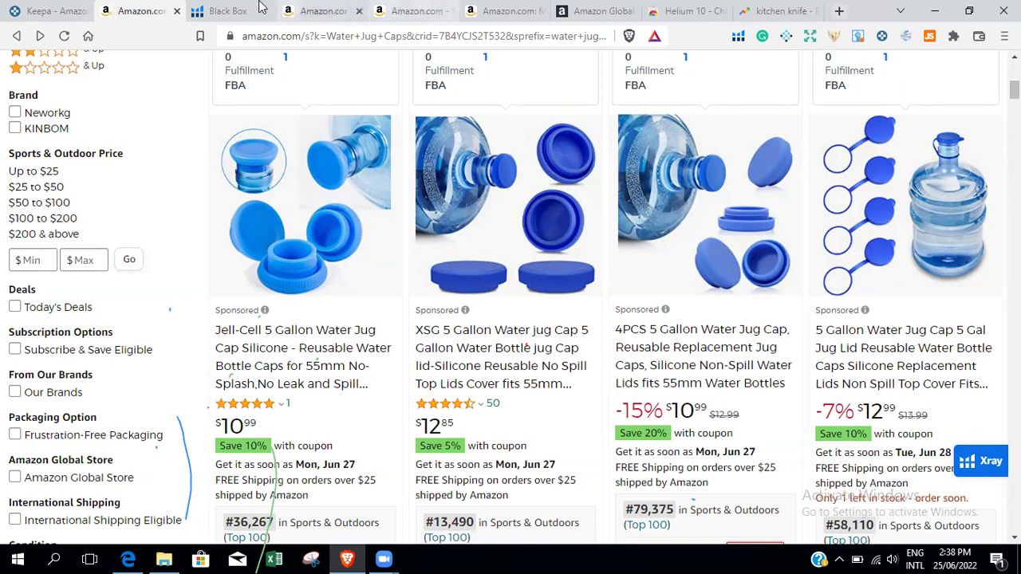
left_click(230, 10)
left_click(321, 10)
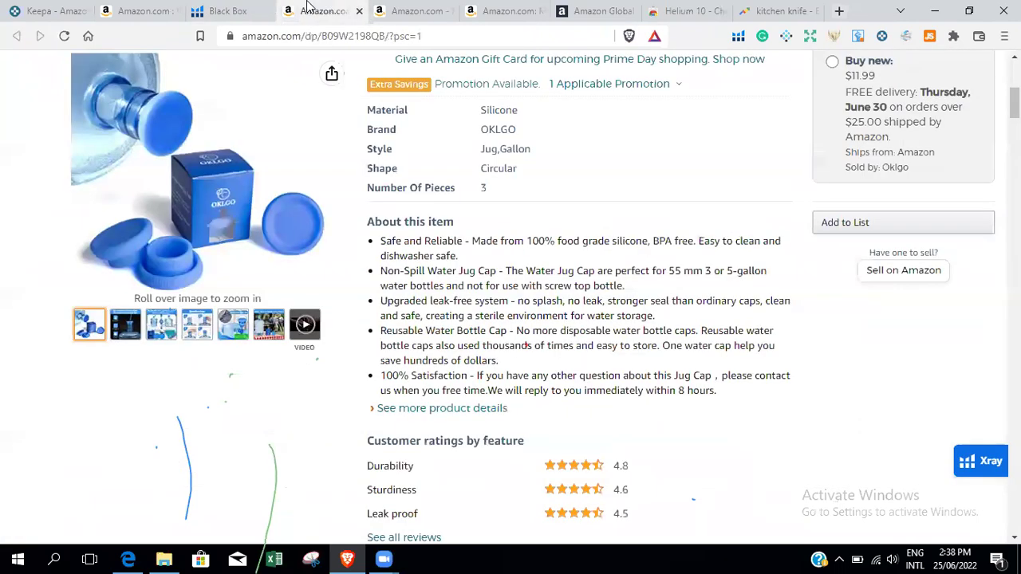
left_click(231, 11)
left_click(144, 9)
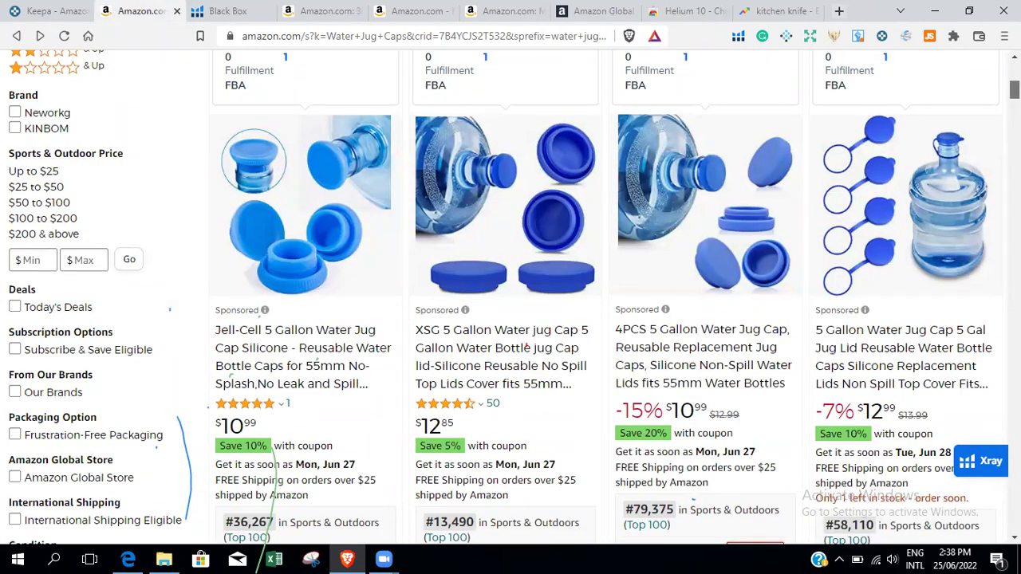
scroll(510, 295, "up", 6)
scroll(607, 421, "down", 3)
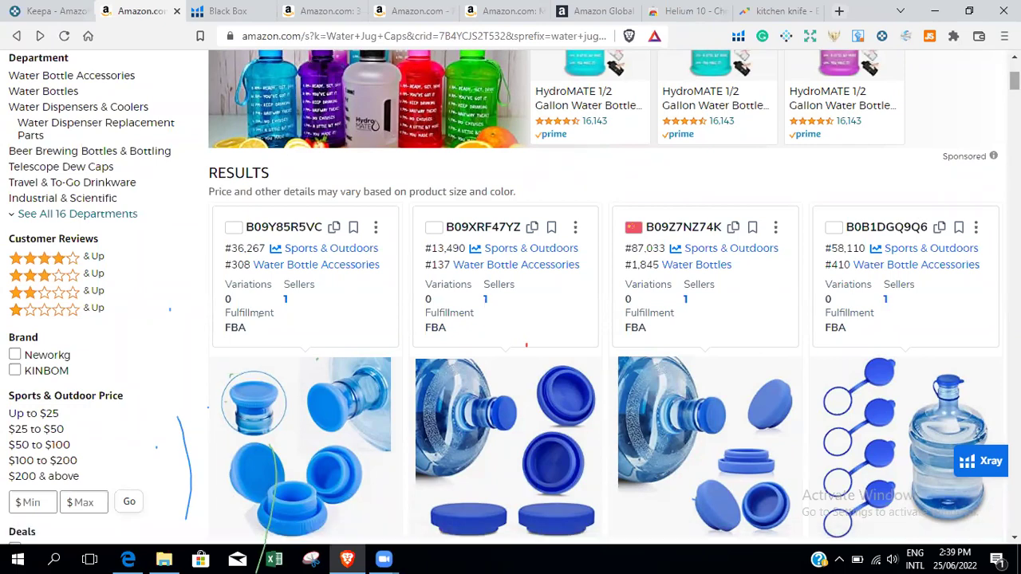
scroll(511, 296, "down", 4)
scroll(511, 296, "down", 8)
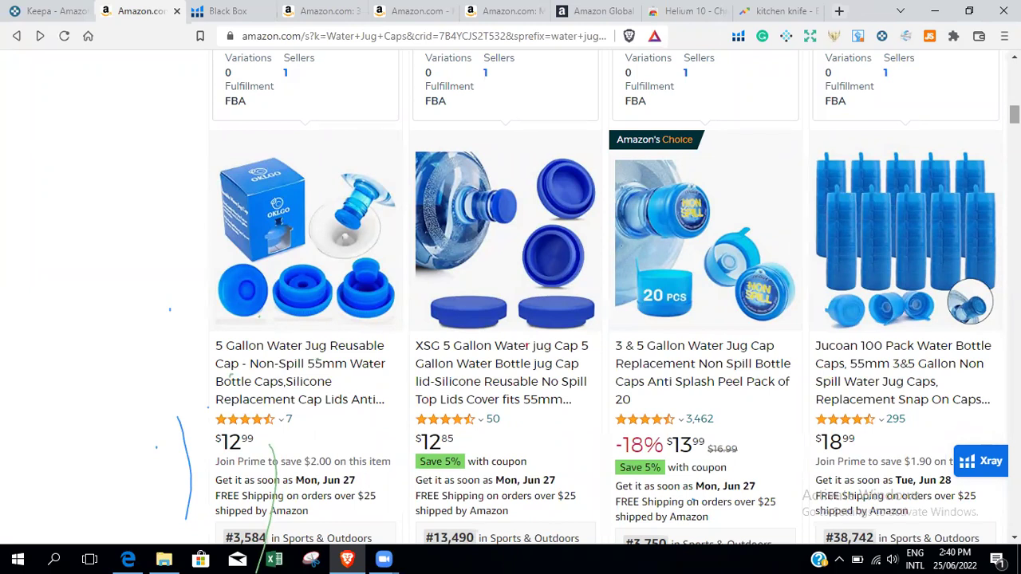
mouse_move(583, 479)
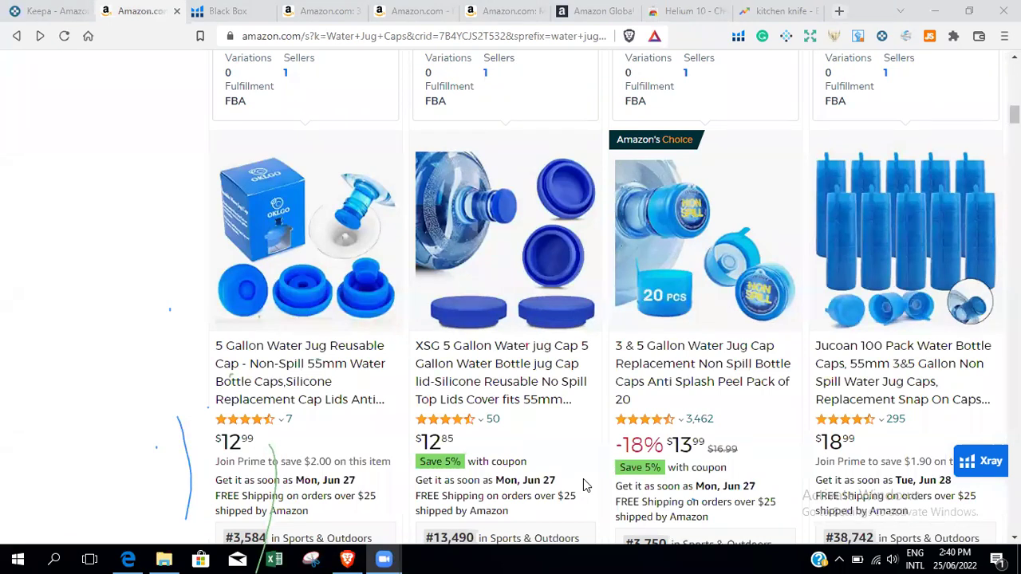
Step: Return to Helium 10 Black Box and review the product filters and Advanced Filters available for the search
left_click(233, 11)
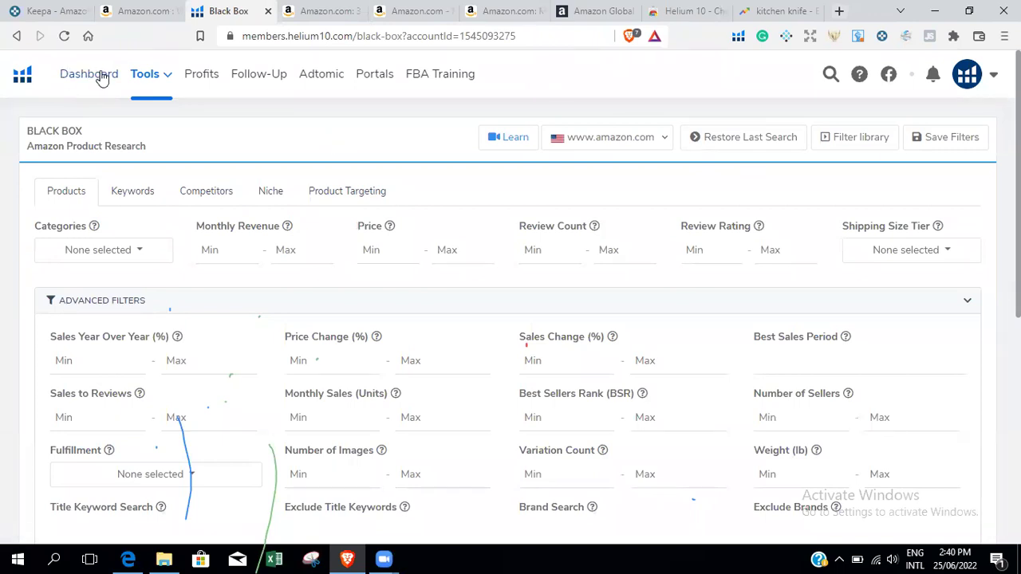
left_click(146, 81)
left_click(146, 81)
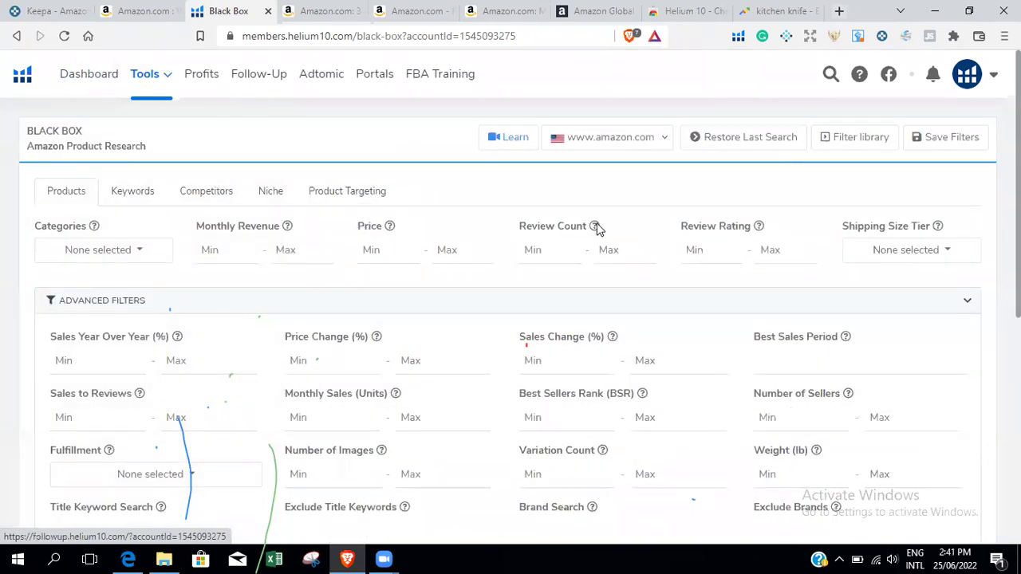
scroll(511, 319, "down", 4)
scroll(511, 319, "up", 4)
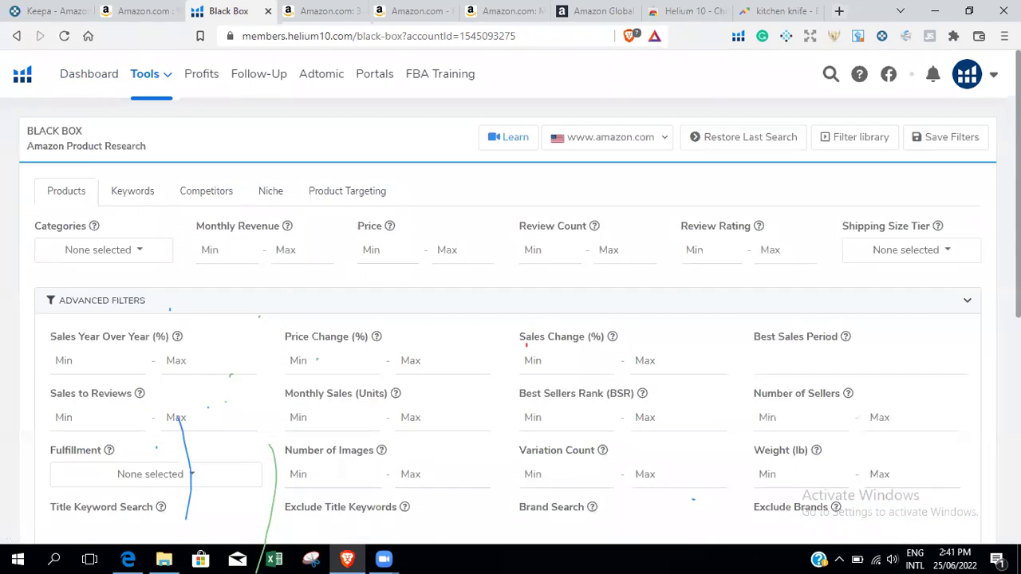